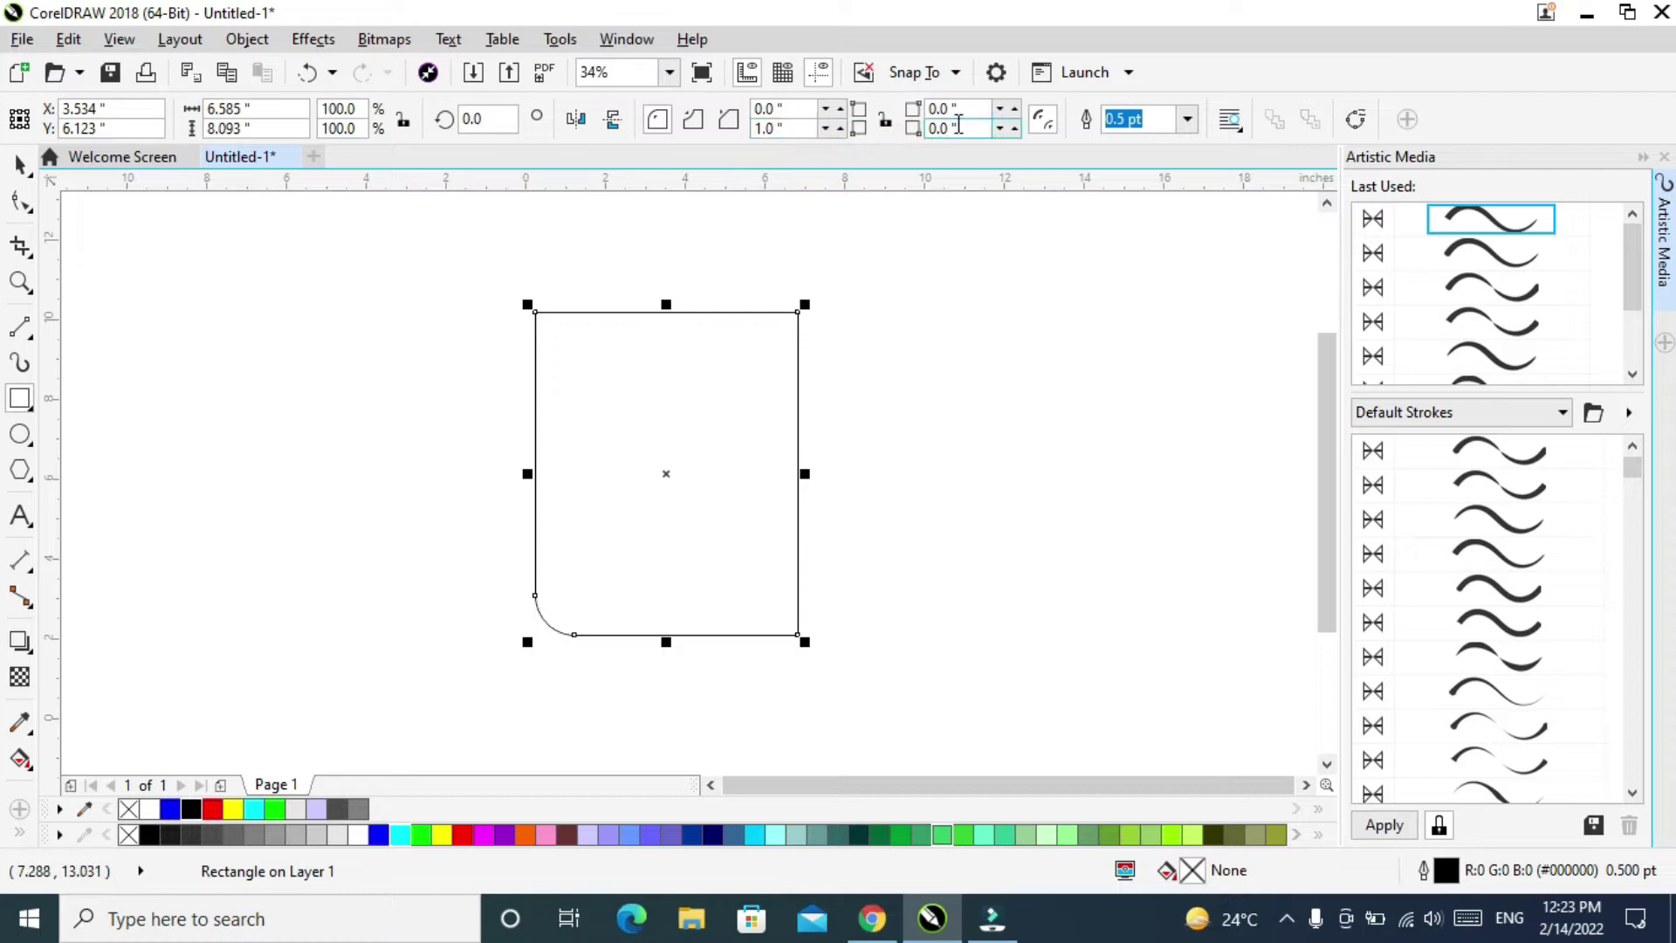
Round the rectangle's bottom-right corner with a 1-inch radius.
{"action": "type", "text": "1"}
{"action": "key", "text": "Return"}
{"action": "left_click", "coordinate": [20, 166]}
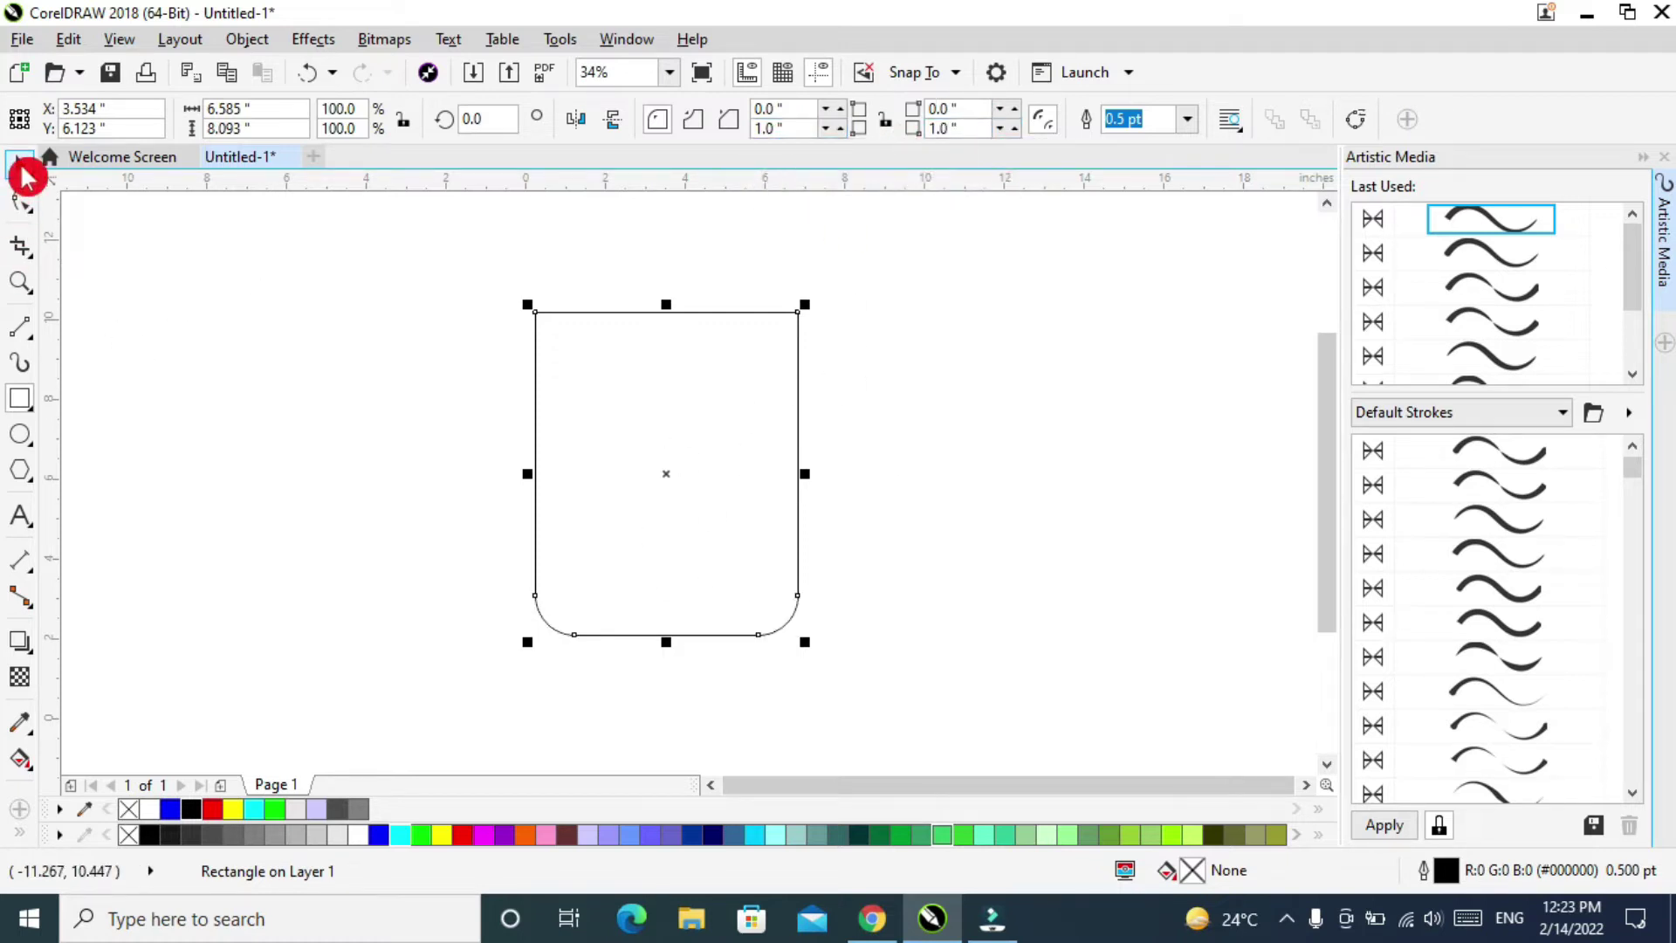
Convert the rounded rectangle to curves.
{"action": "left_click", "coordinate": [449, 411]}
{"action": "left_click", "coordinate": [617, 434]}
{"action": "left_click", "coordinate": [22, 202]}
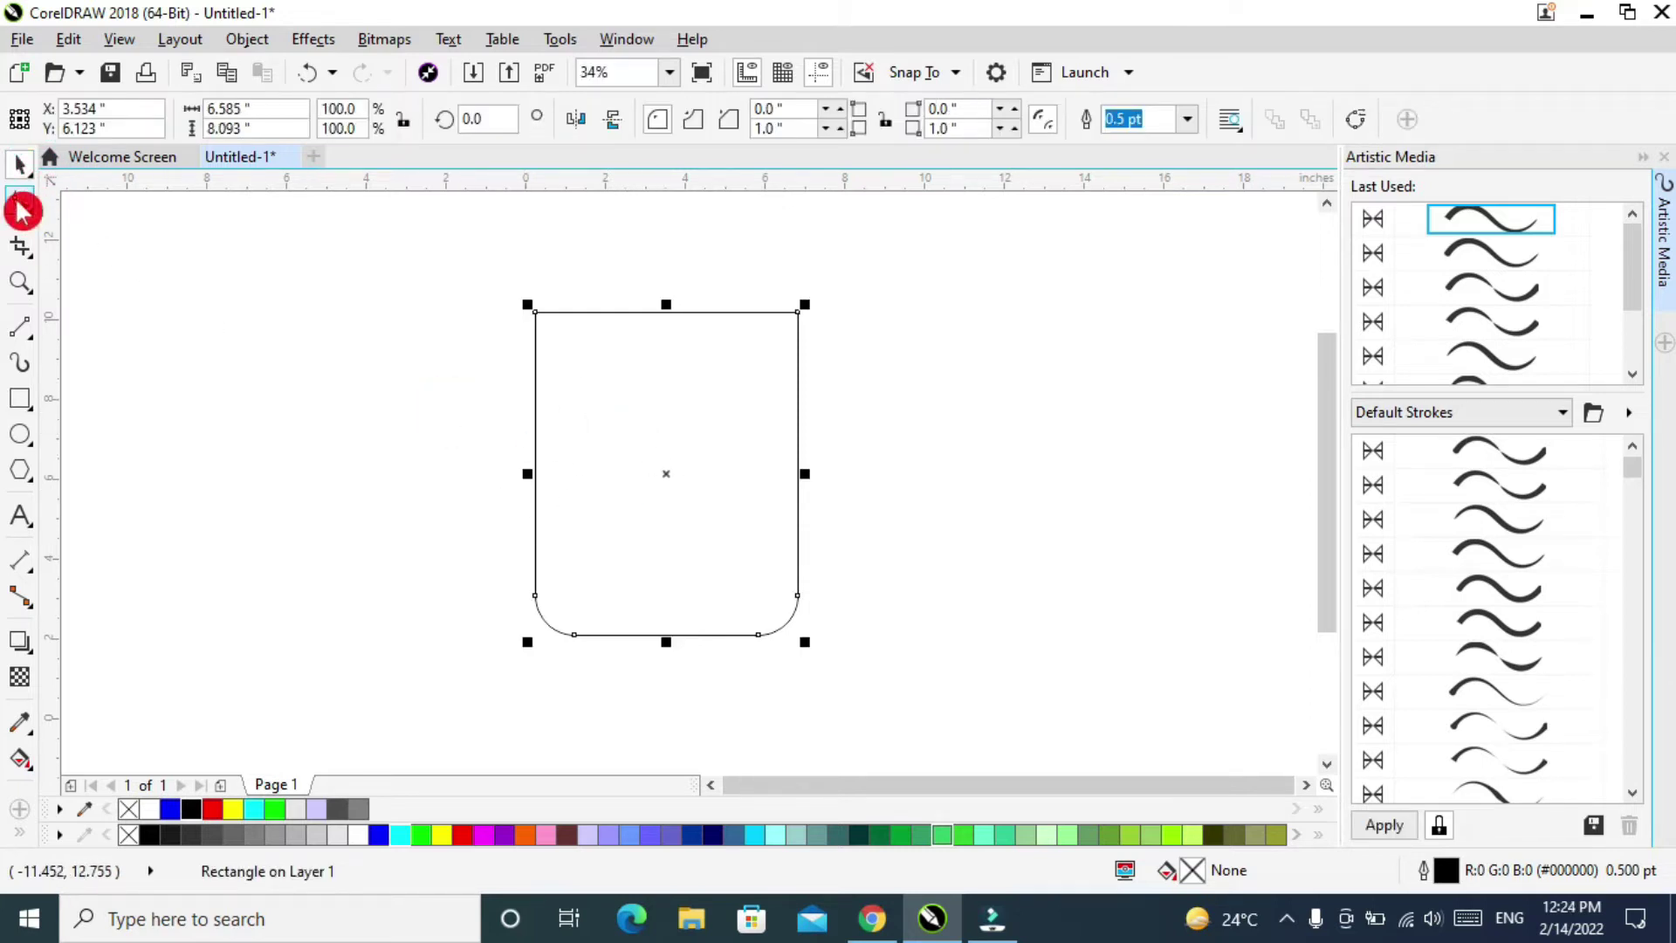
{"action": "left_click", "coordinate": [247, 39]}
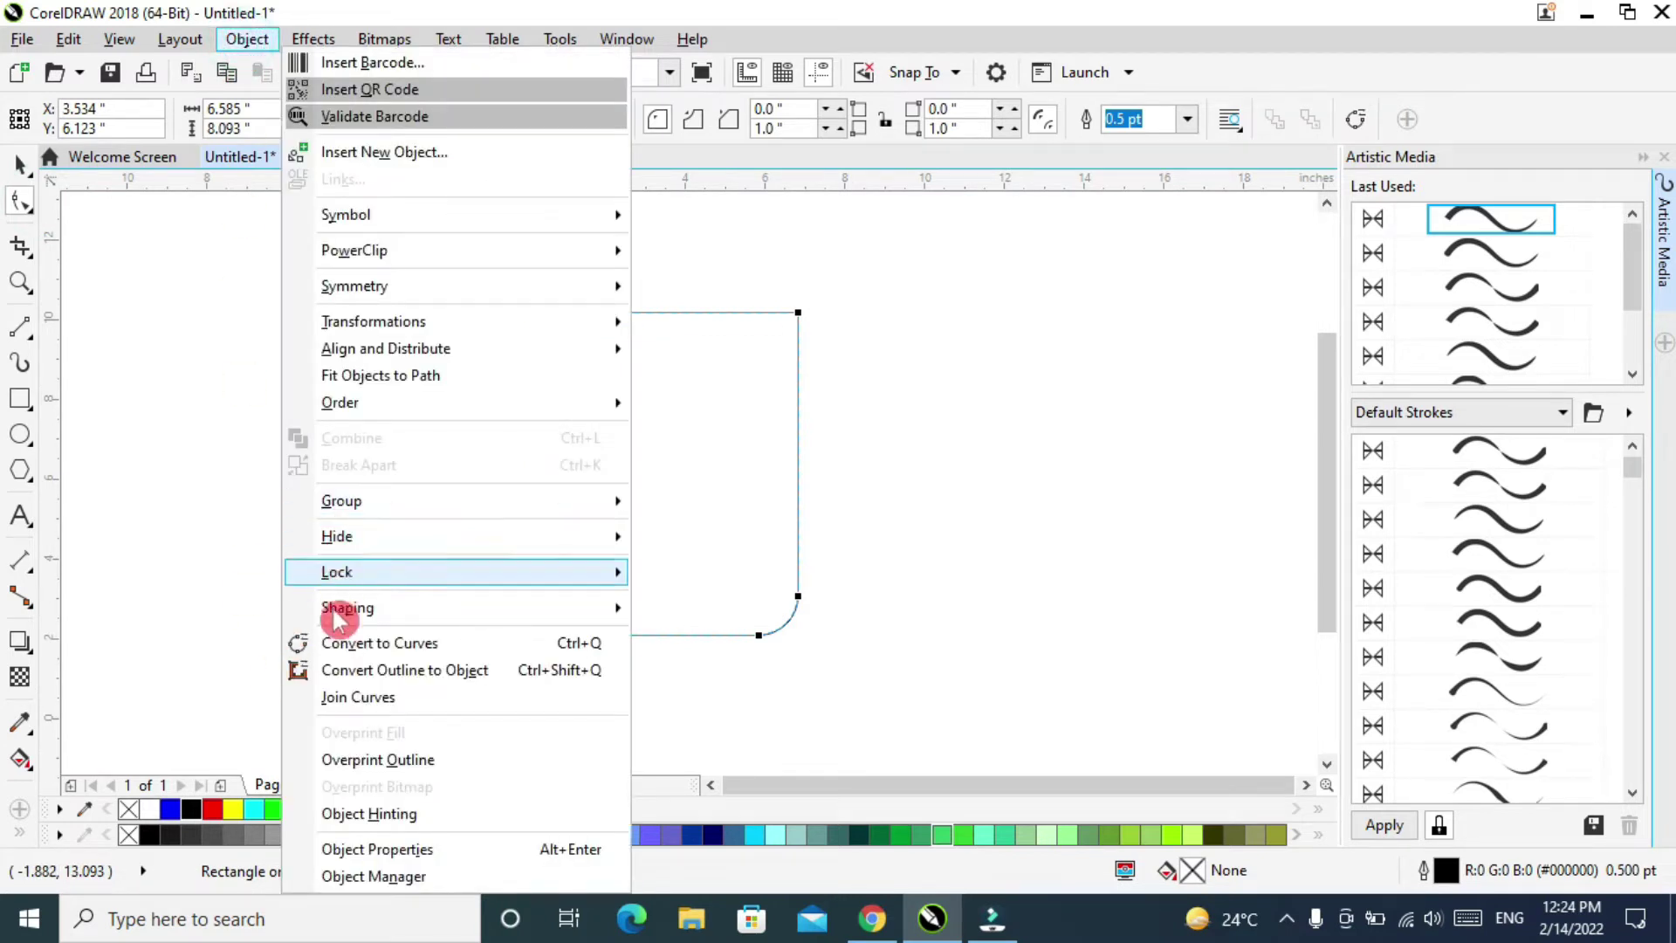
{"action": "left_click", "coordinate": [376, 650]}
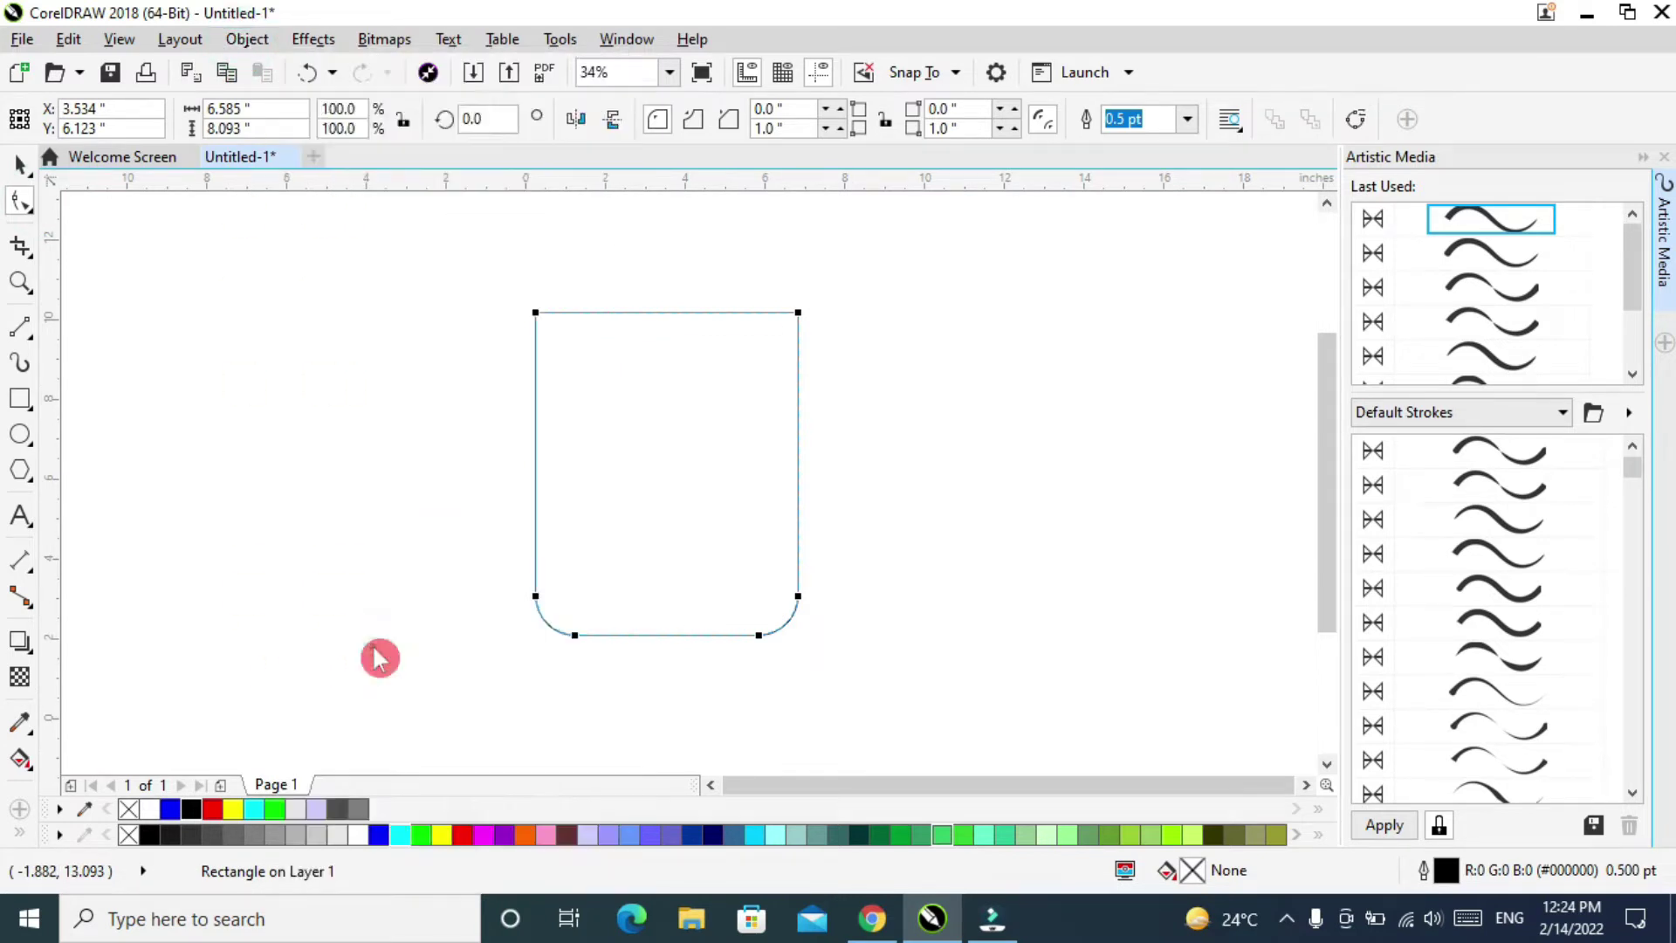
Break the outline at its top-right node and delete the top edge, leaving an open U-shaped cup.
{"action": "left_click", "coordinate": [796, 311]}
{"action": "left_click", "coordinate": [276, 121]}
{"action": "left_click", "coordinate": [838, 314]}
{"action": "left_click_drag", "start_coordinate": [794, 303], "coordinate": [678, 309]}
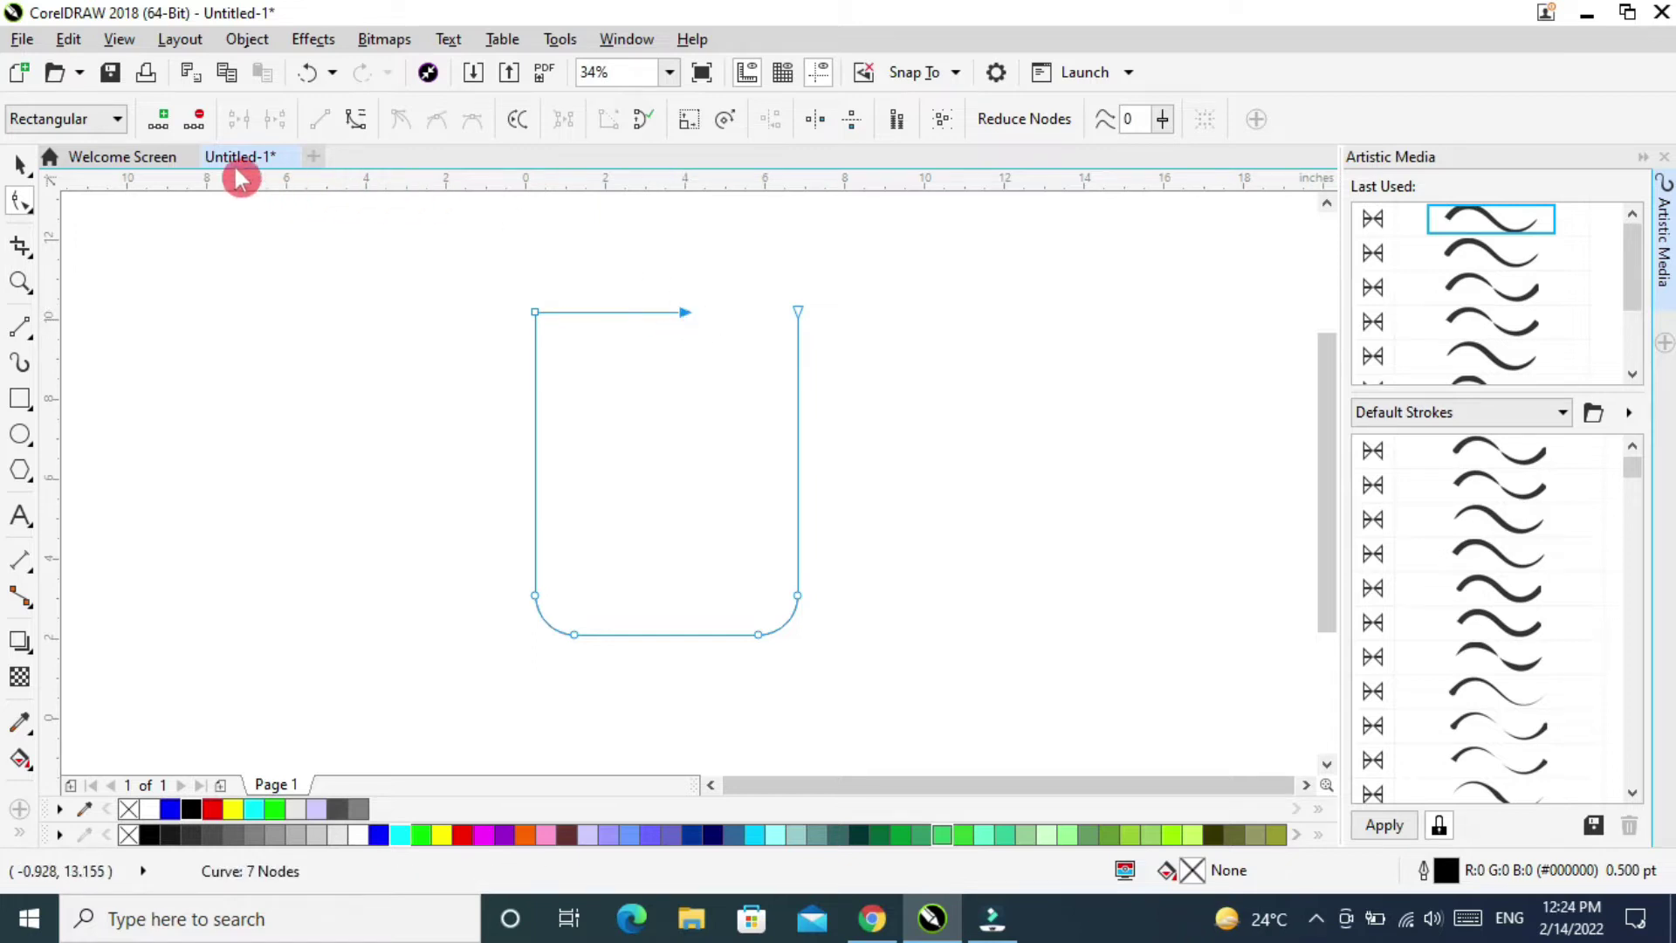
{"action": "left_click", "coordinate": [196, 121]}
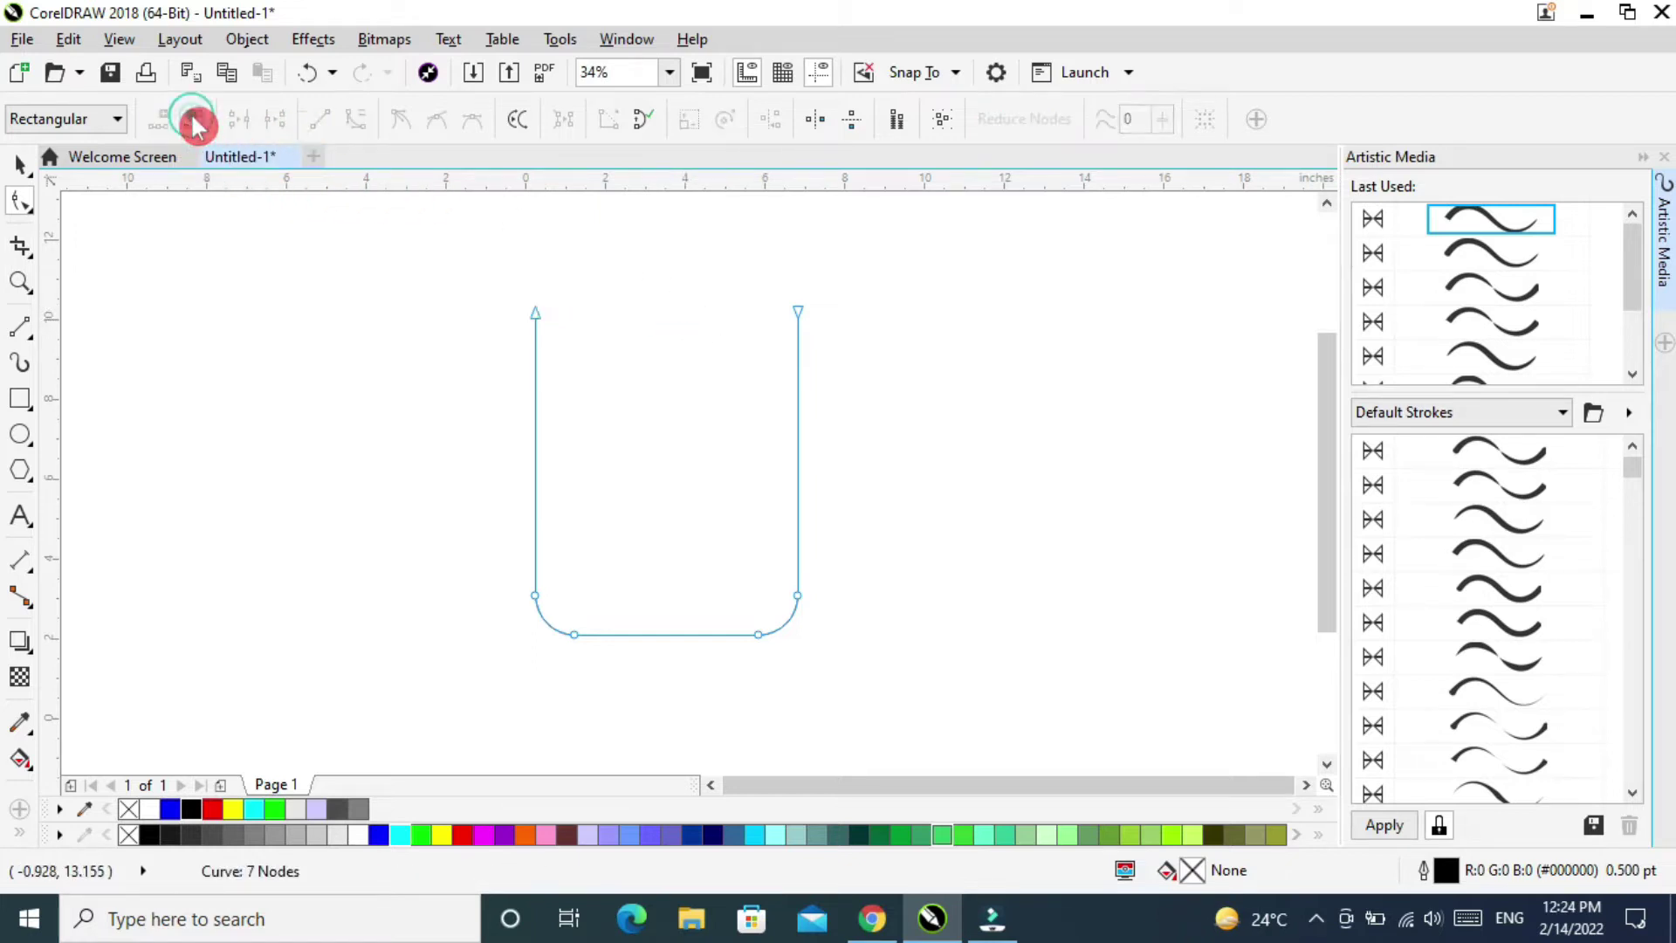
{"action": "left_click", "coordinate": [21, 166]}
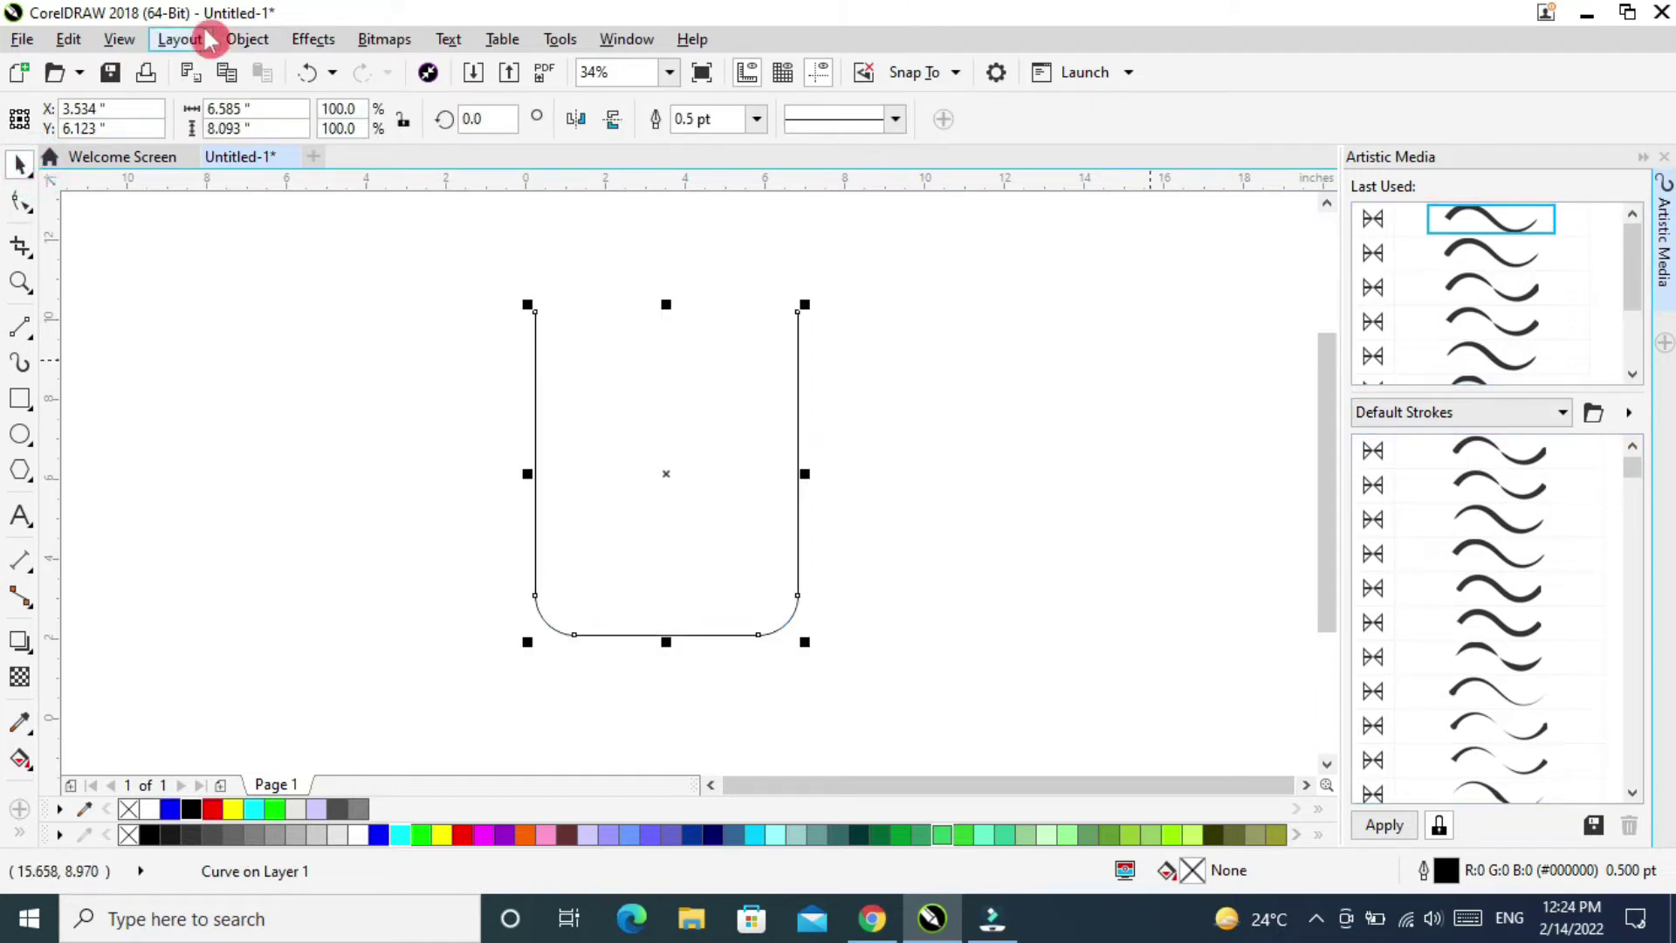
Close the Artistic Media docker and open it again.
{"action": "left_click", "coordinate": [304, 40]}
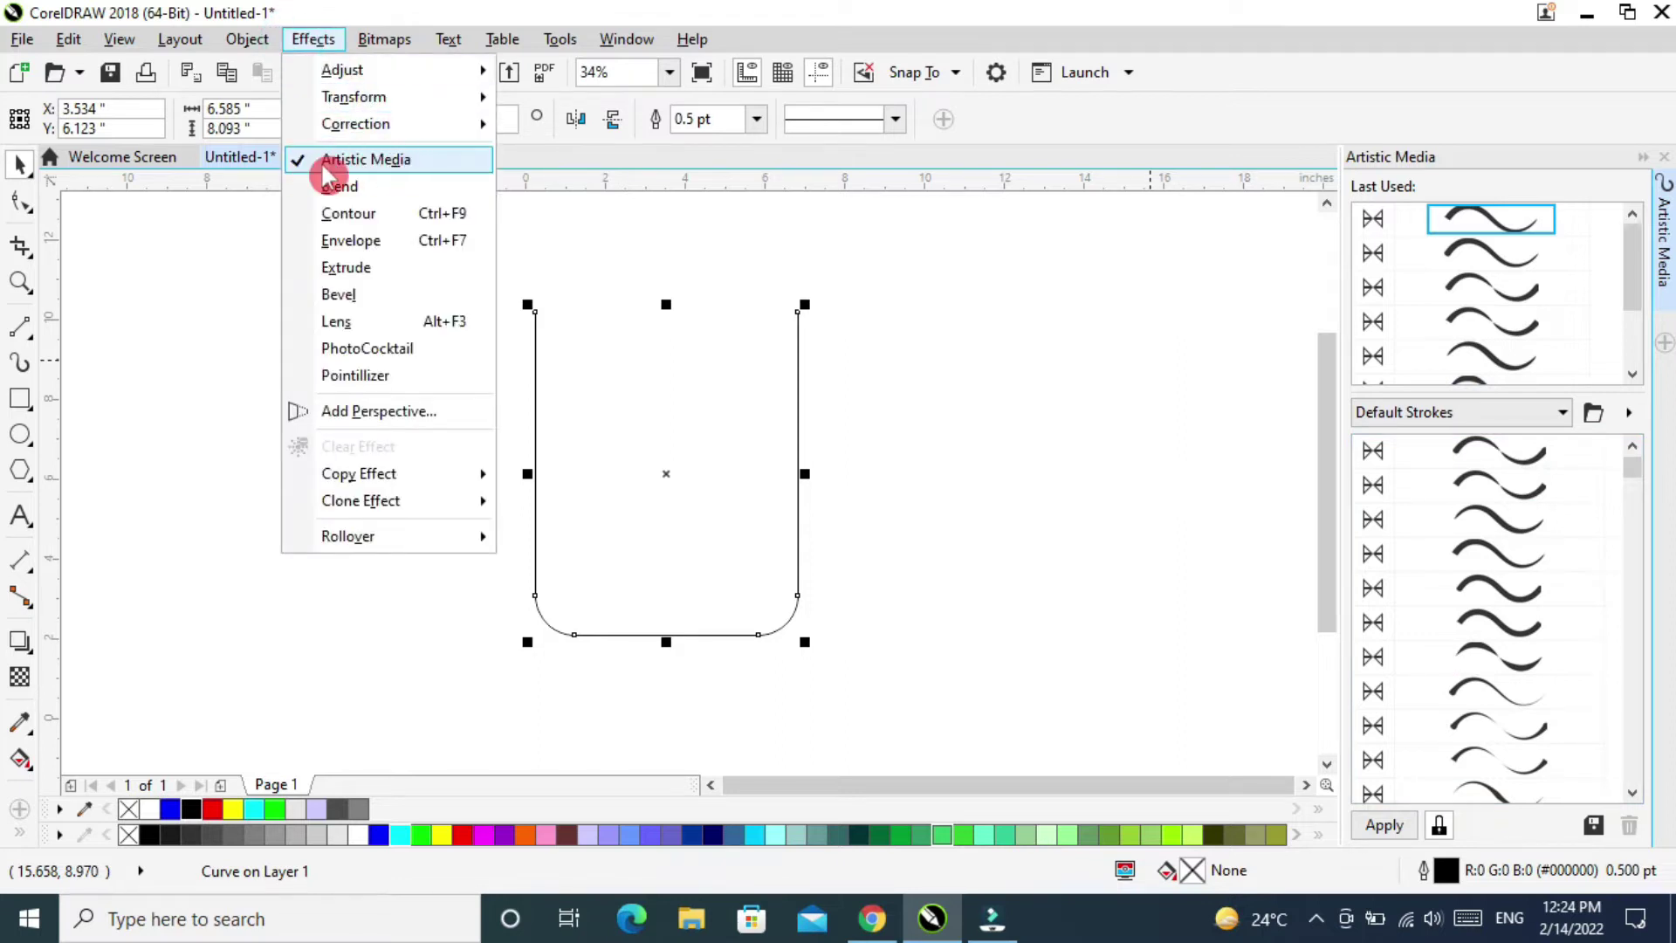
{"action": "left_click", "coordinate": [363, 160]}
{"action": "left_click", "coordinate": [313, 39]}
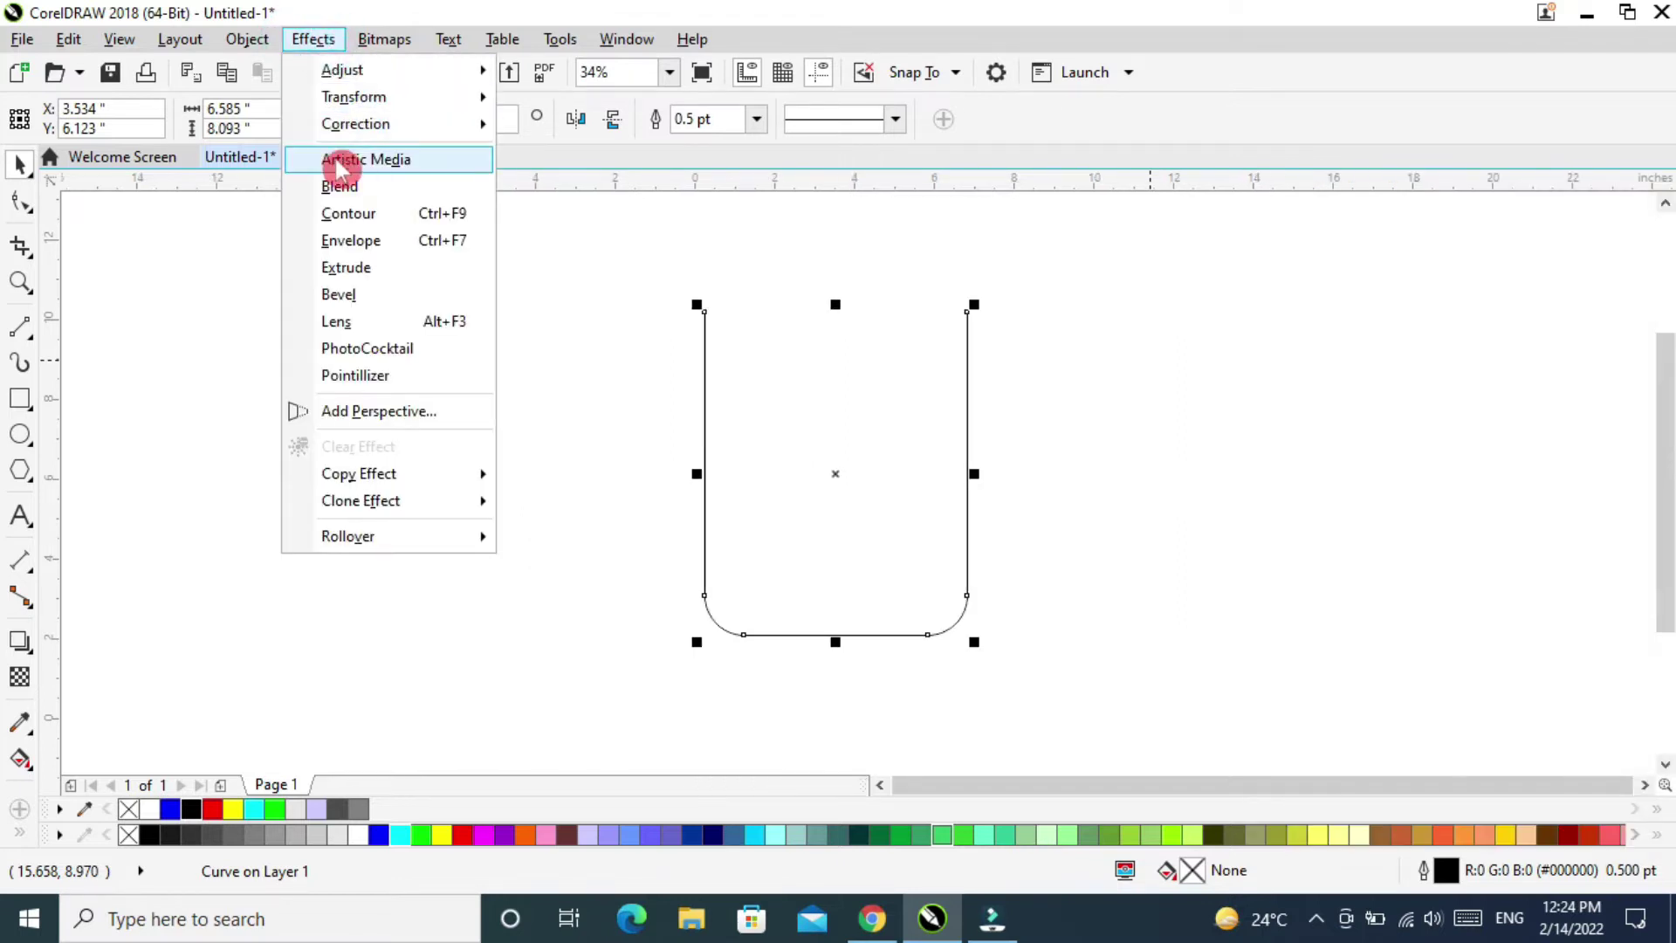
{"action": "left_click", "coordinate": [366, 159]}
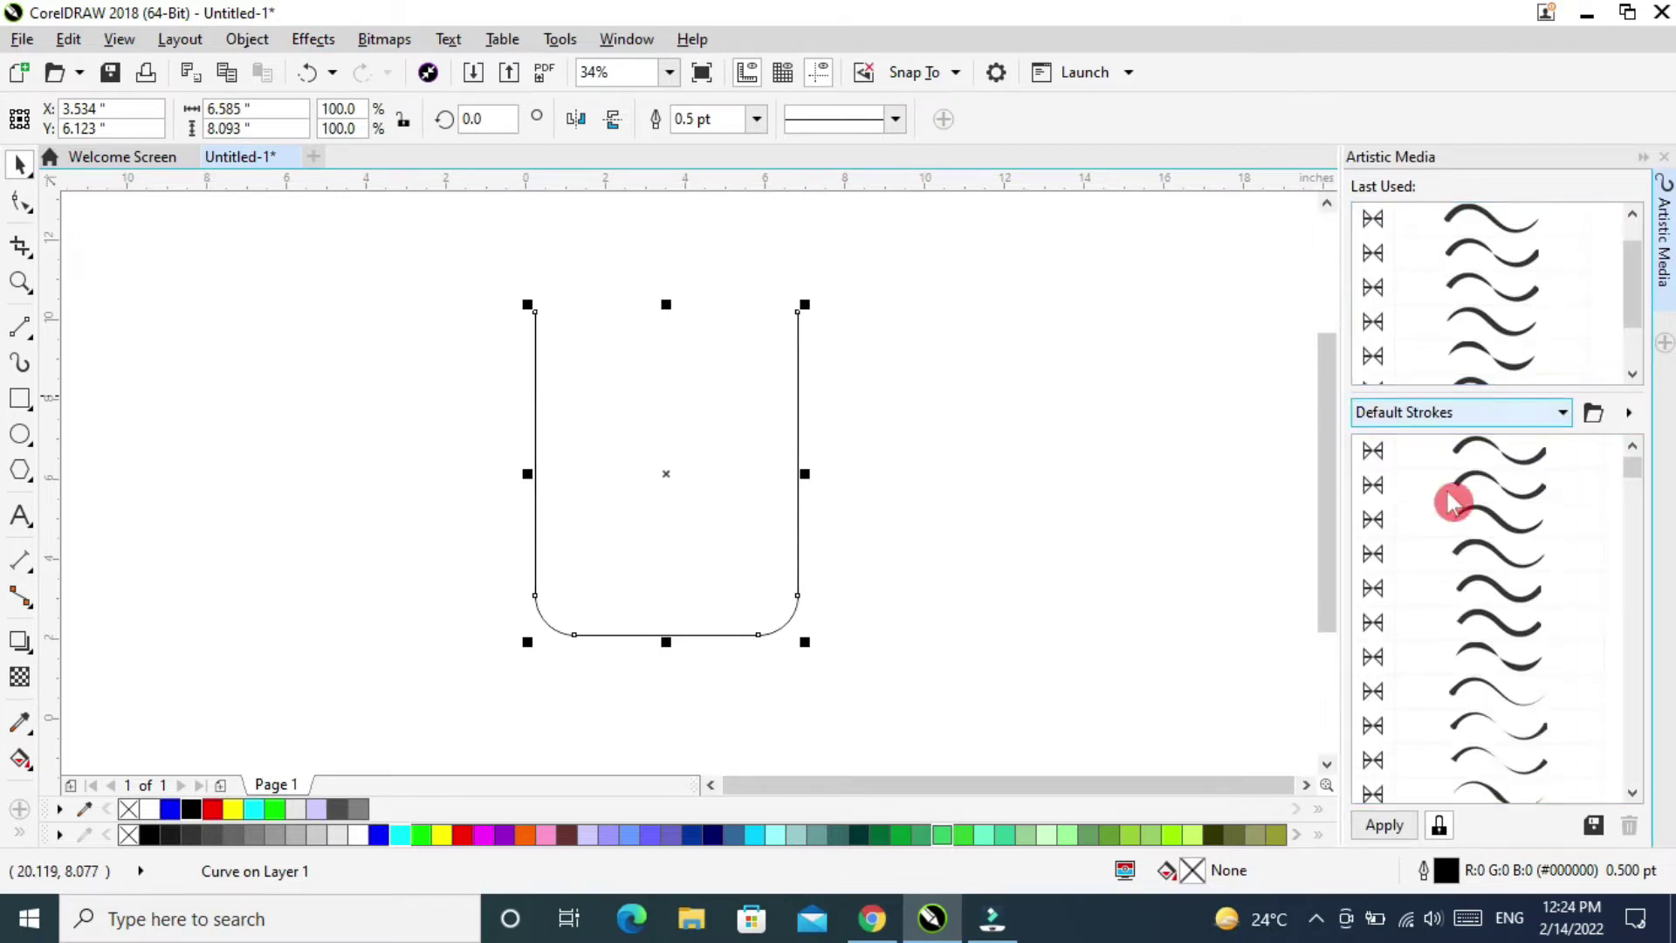
Try several default artistic media strokes on the cup outline, ending with the fifth, which tapers toward the left rim.
{"action": "left_click", "coordinate": [1502, 532]}
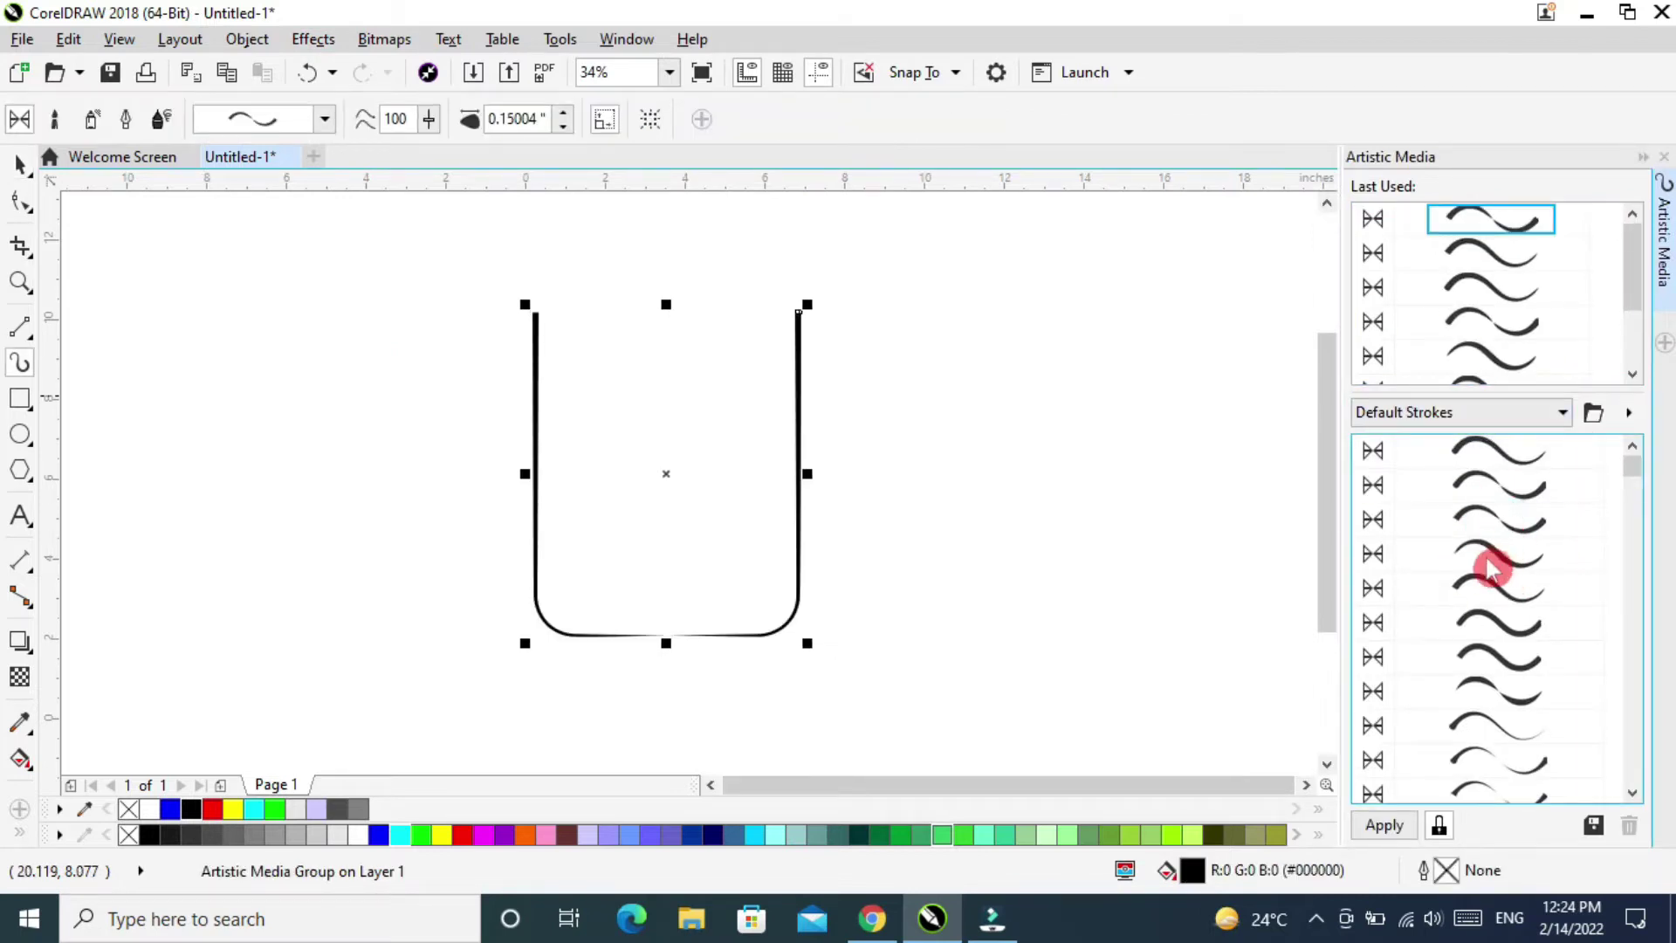
{"action": "left_click", "coordinate": [1500, 521]}
{"action": "left_click", "coordinate": [1501, 491]}
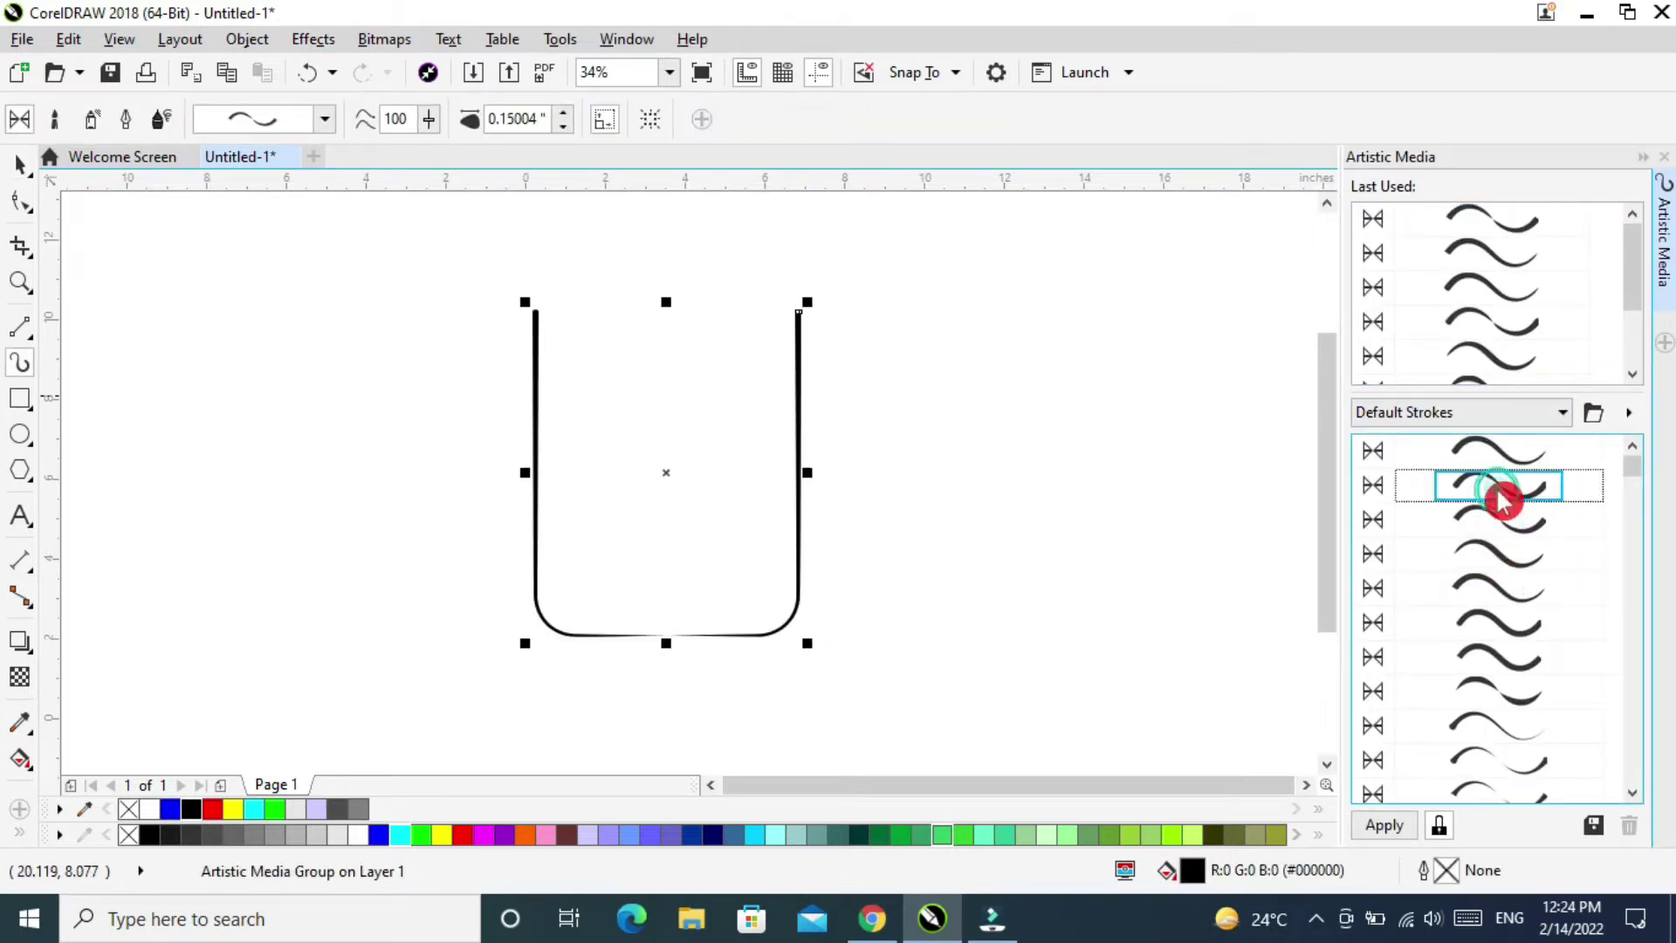
{"action": "left_click", "coordinate": [1501, 463]}
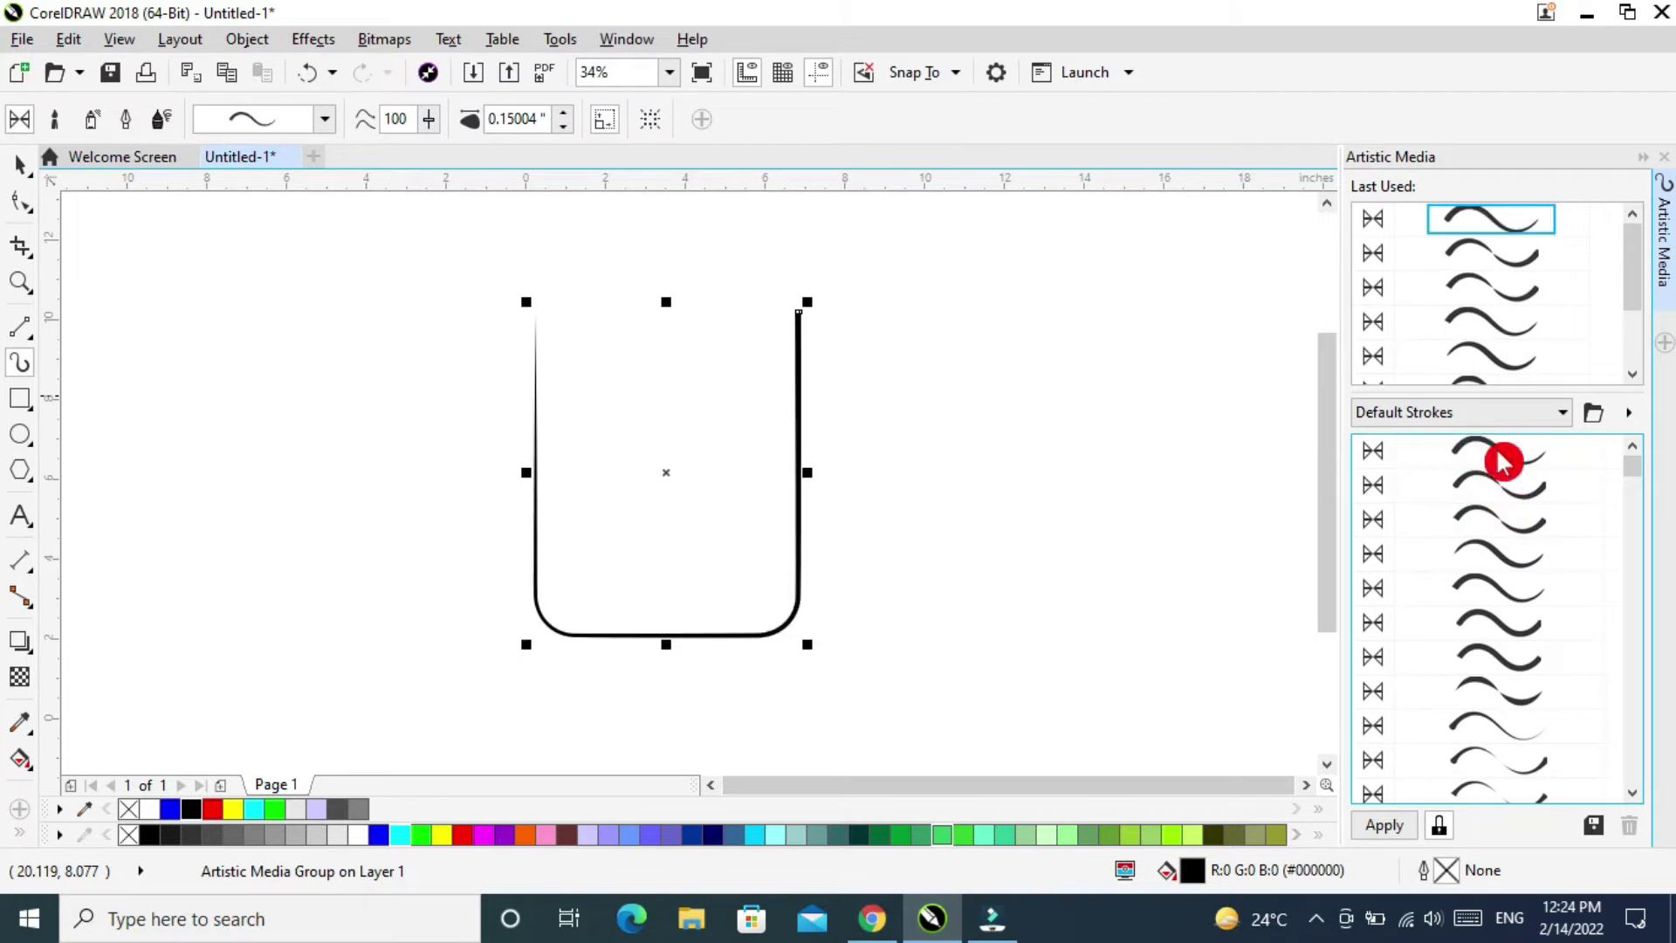
{"action": "left_click", "coordinate": [1495, 563]}
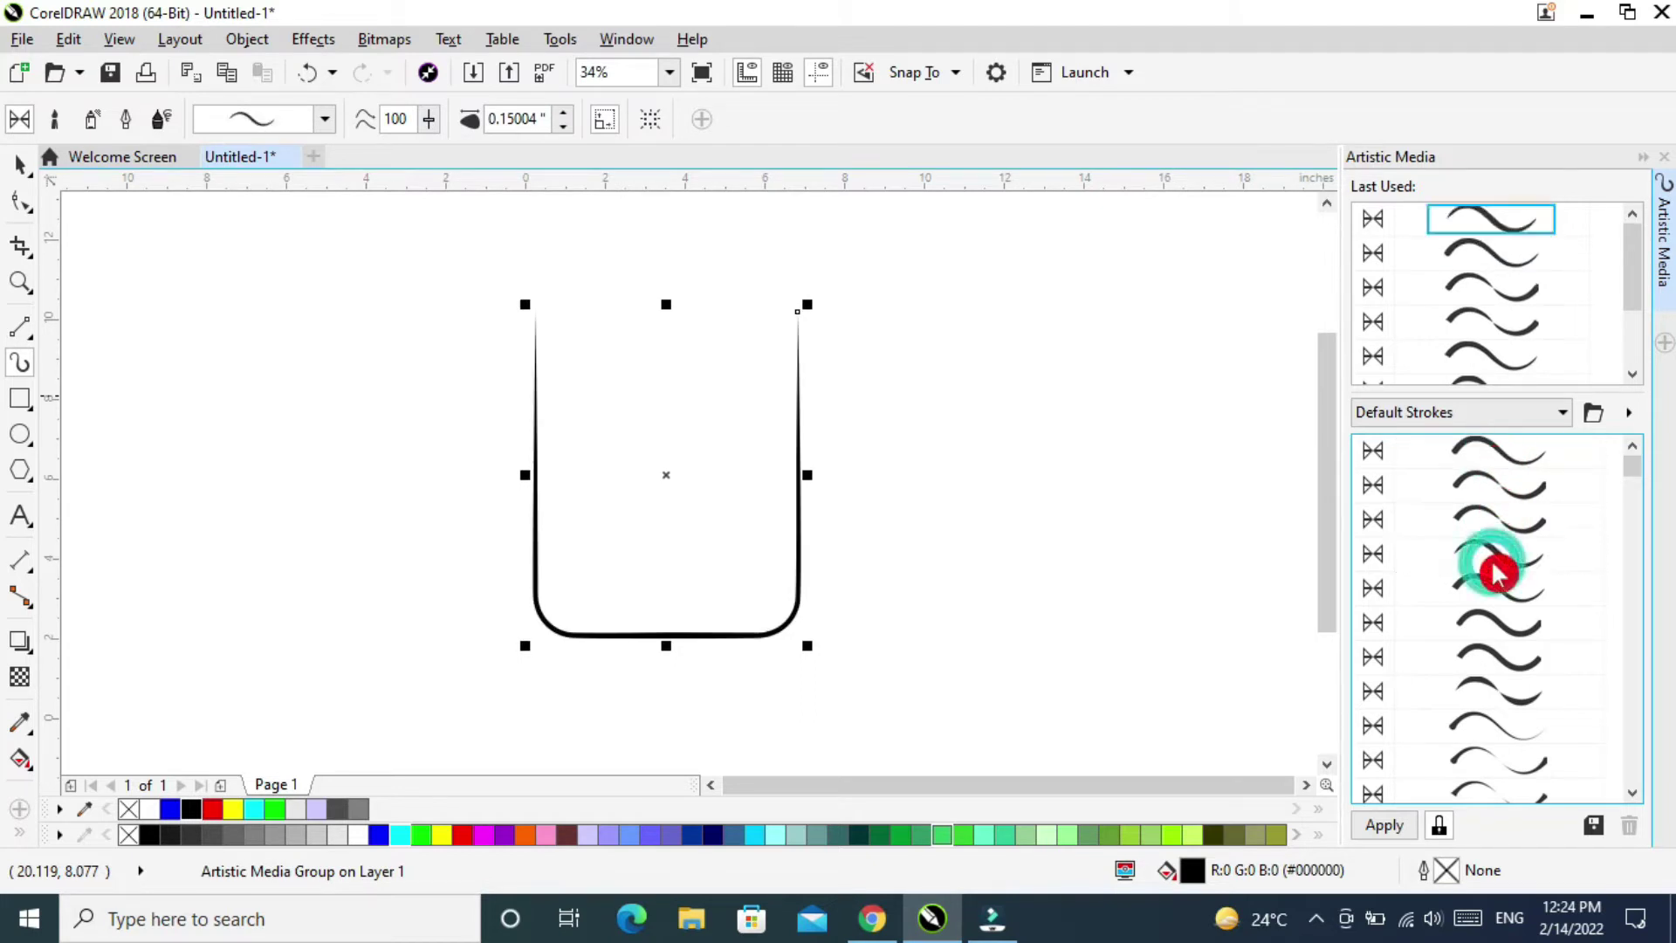
{"action": "left_click", "coordinate": [1504, 620]}
{"action": "left_click", "coordinate": [1503, 604]}
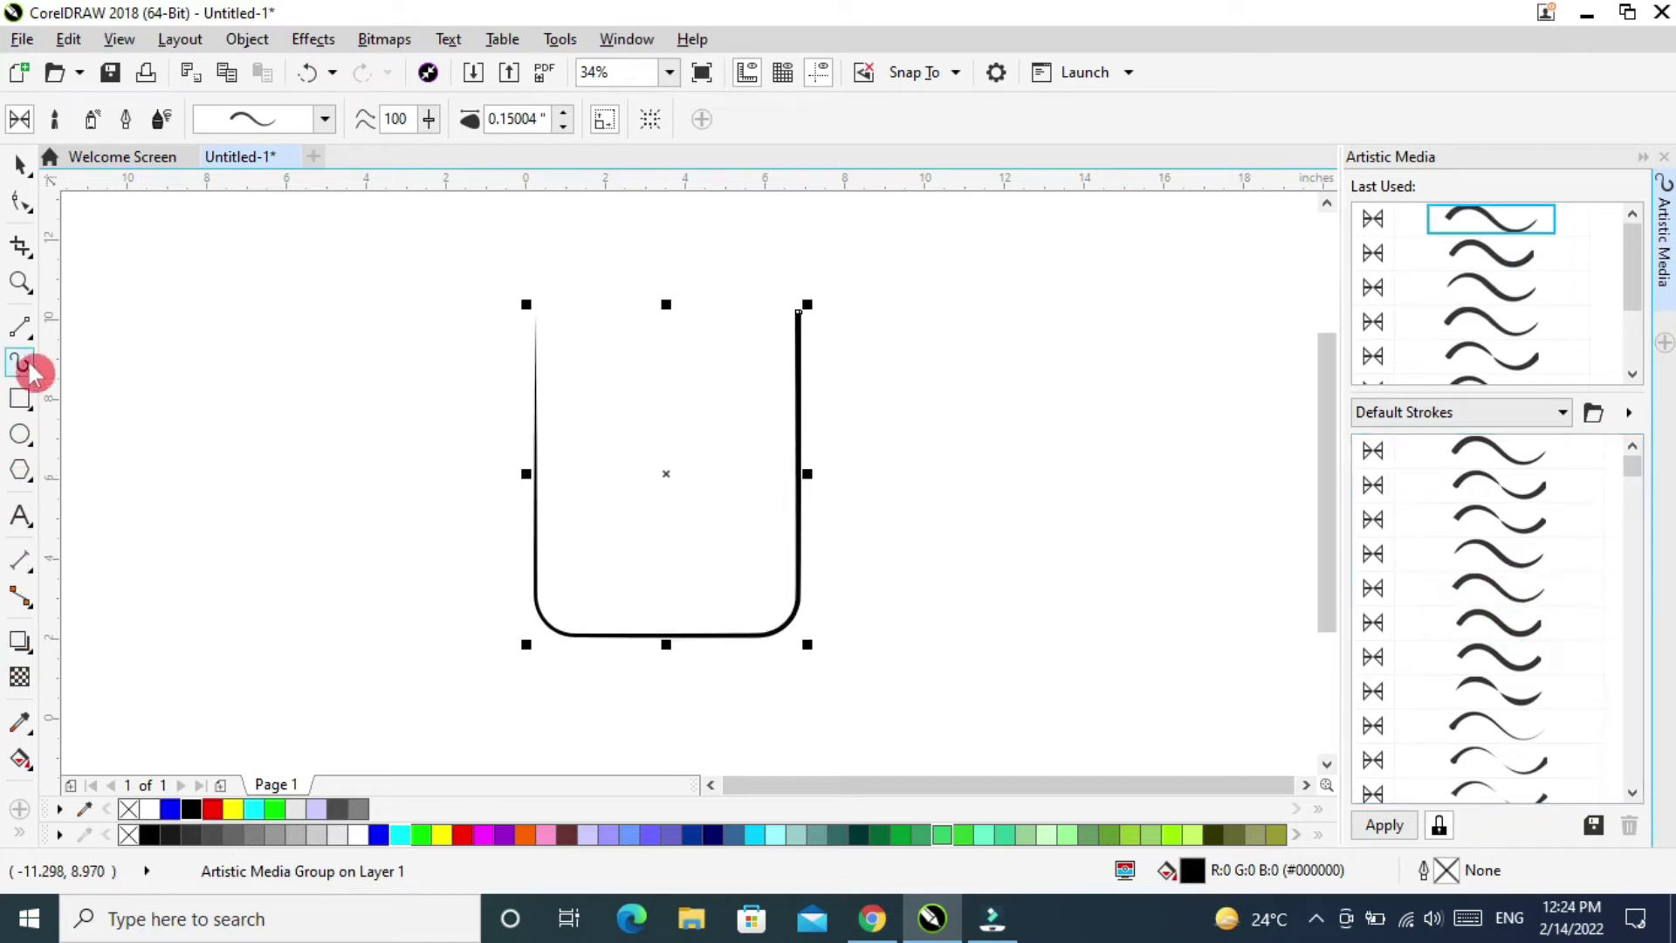
Draw a nearly vertical straight line about 5.9 inches long to the left of the cup.
{"action": "left_click", "coordinate": [21, 328]}
{"action": "left_click", "coordinate": [290, 318]}
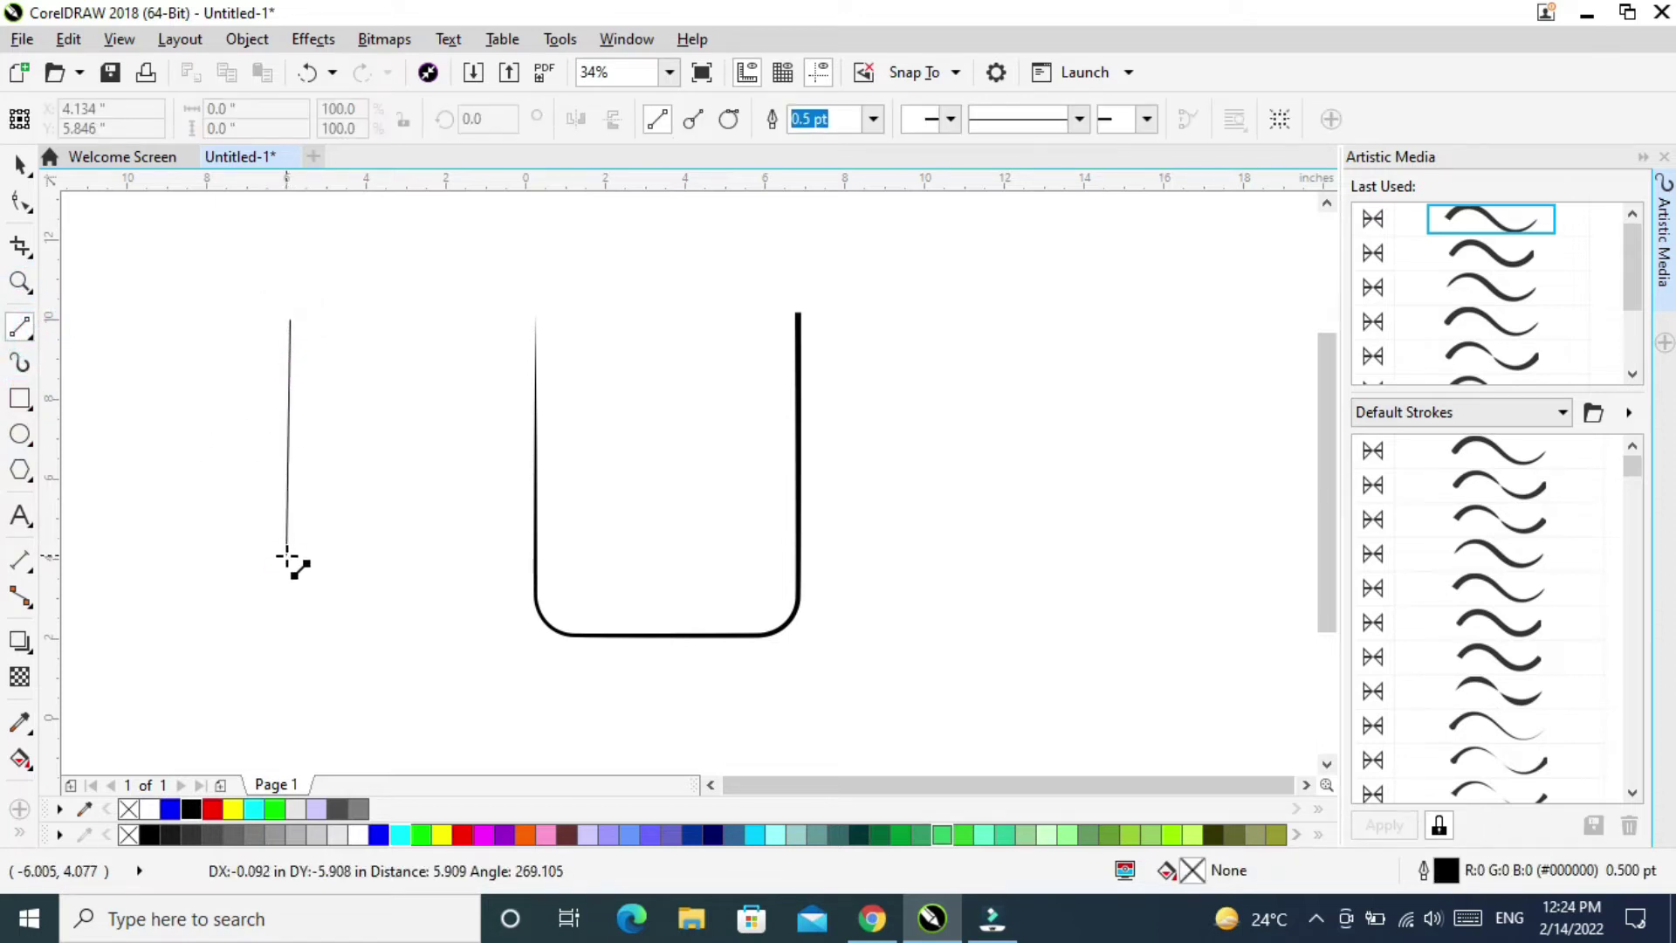
{"action": "left_click", "coordinate": [287, 557]}
{"action": "left_click", "coordinate": [19, 170]}
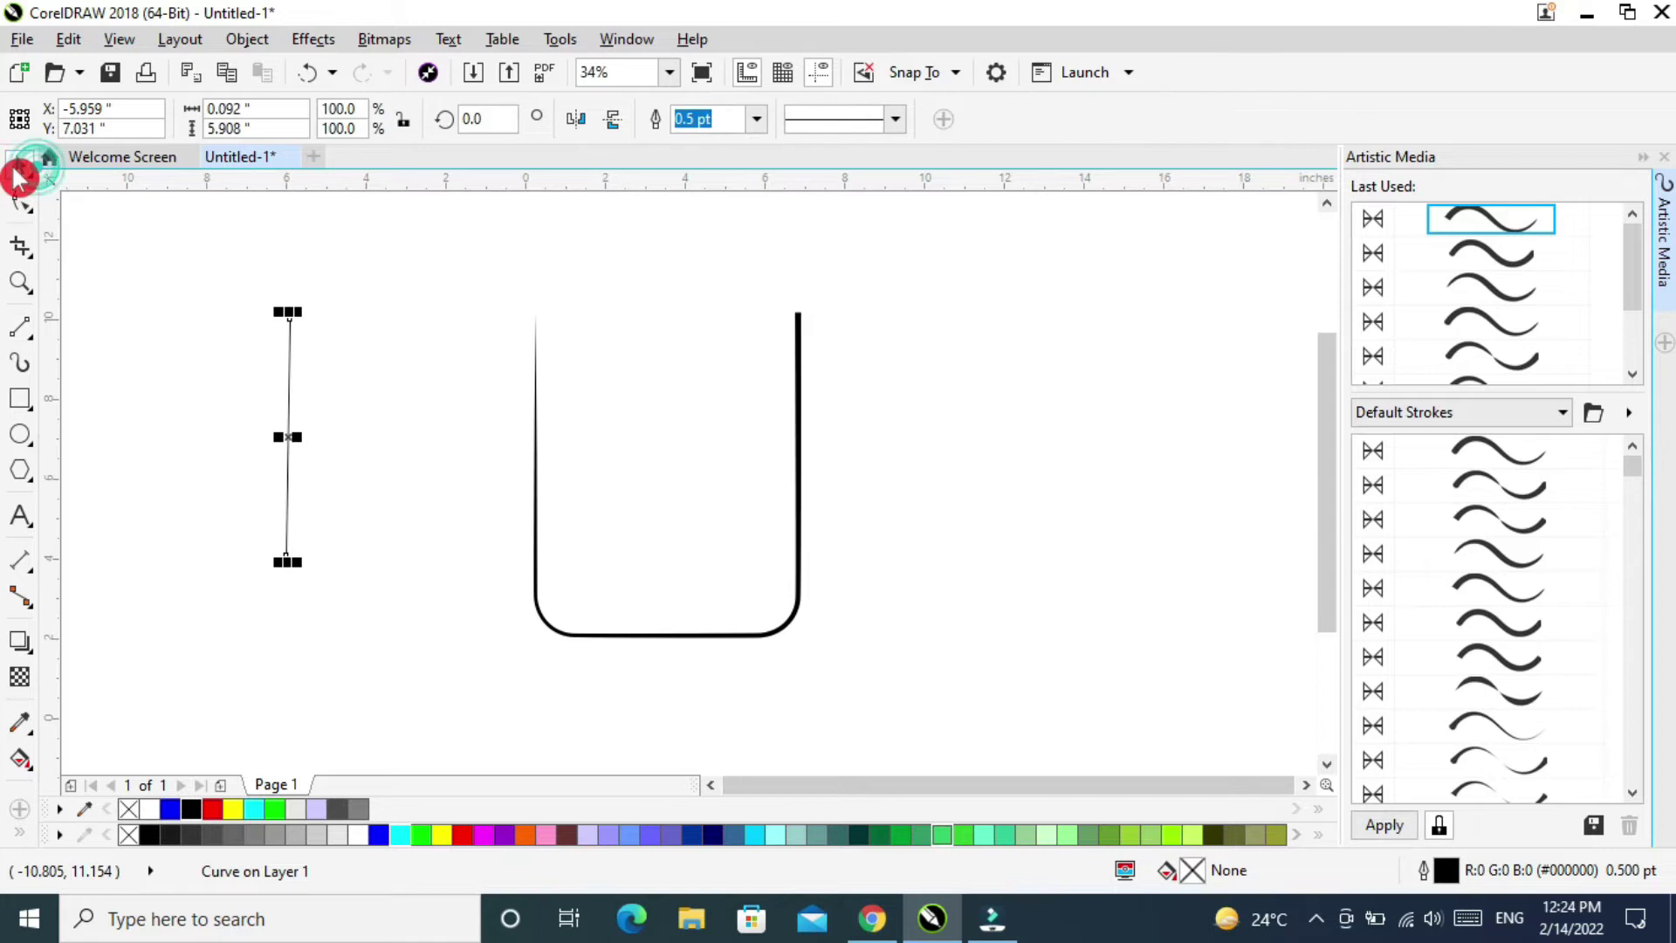
Convert the line to a curve and bend its upper part outward to the right.
{"action": "left_click", "coordinate": [22, 203]}
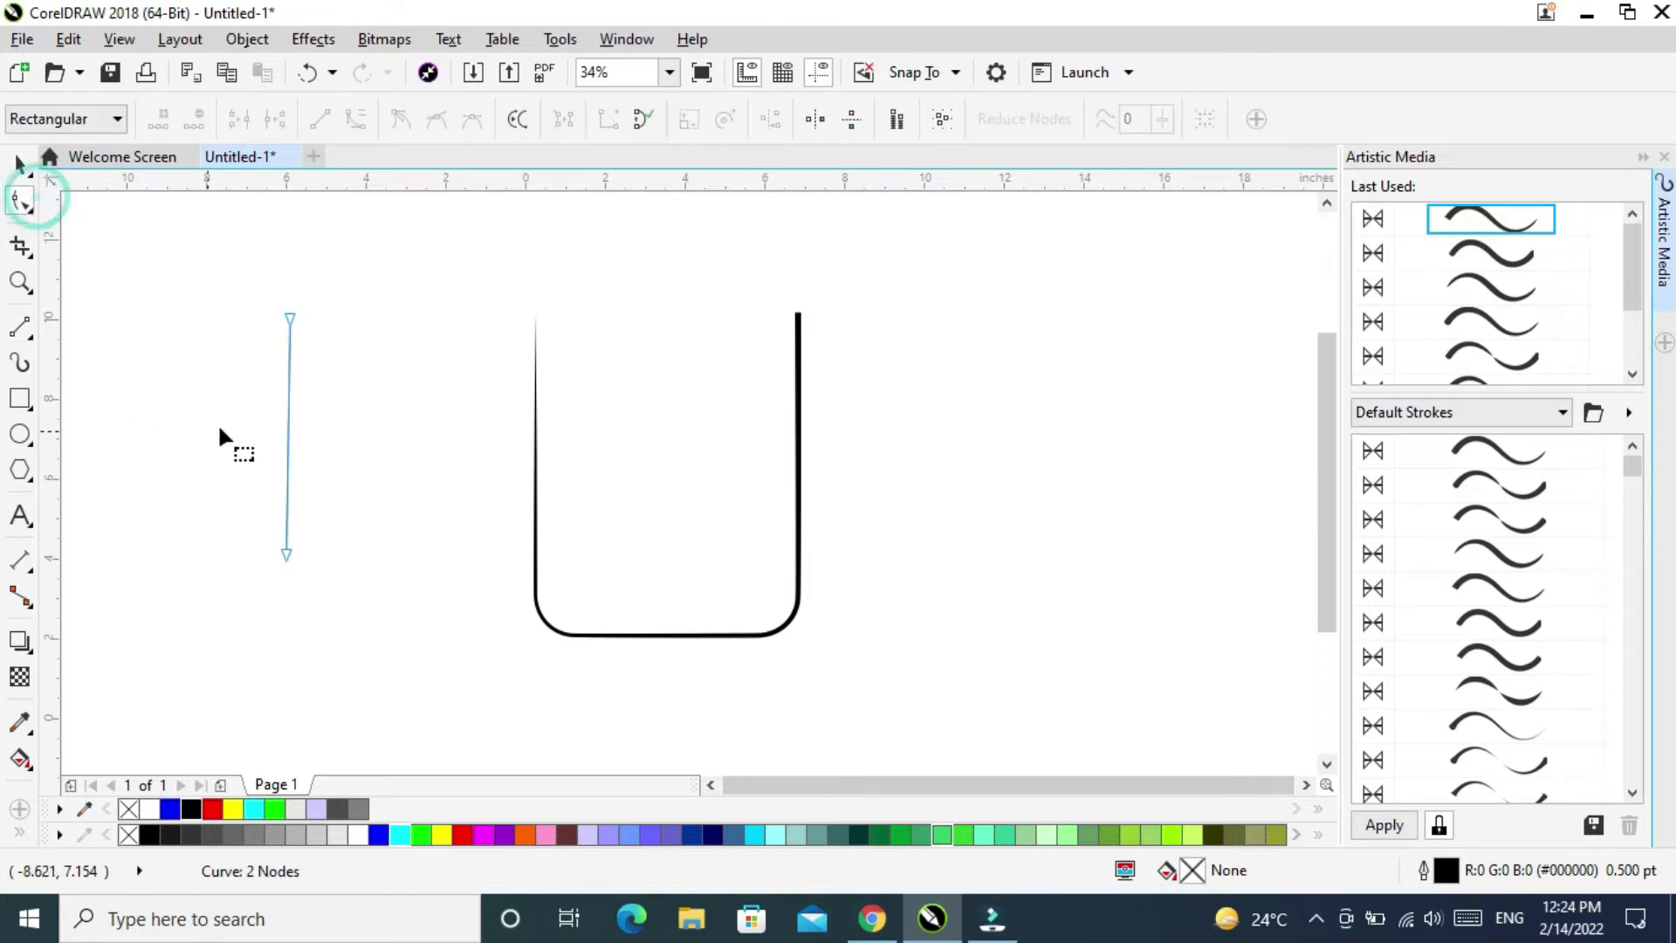
{"action": "double_click", "coordinate": [288, 430]}
{"action": "left_click_drag", "start_coordinate": [237, 429], "coordinate": [371, 579]}
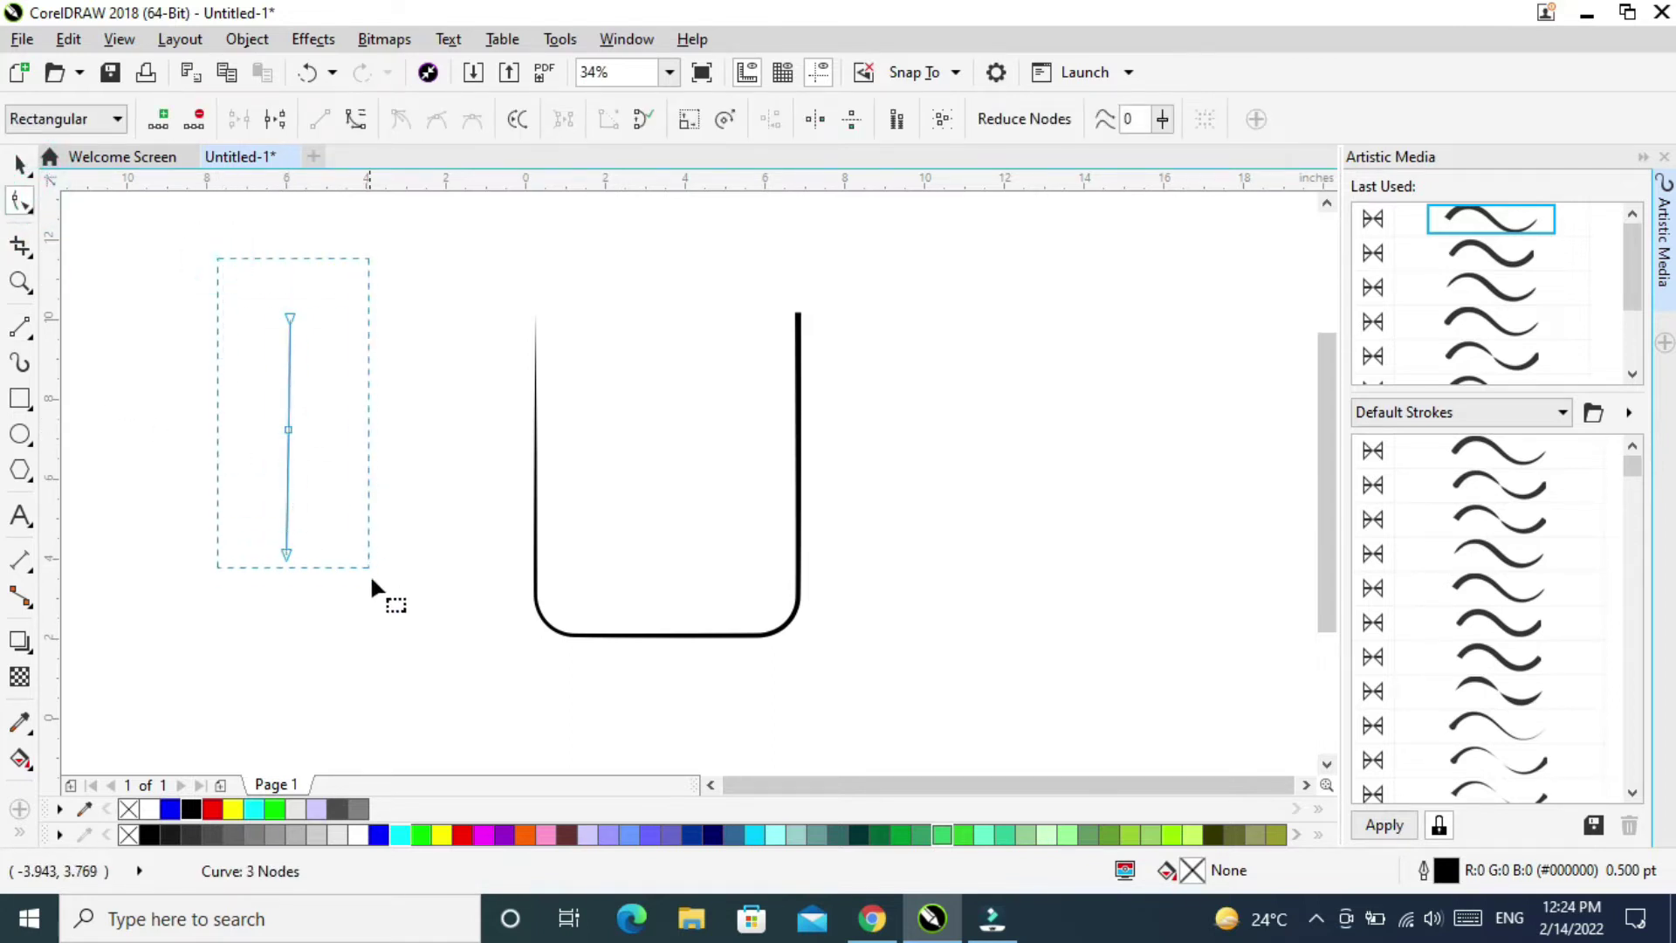
{"action": "left_click", "coordinate": [344, 295]}
{"action": "left_click", "coordinate": [288, 321]}
{"action": "left_click_drag", "start_coordinate": [291, 360], "coordinate": [381, 330]}
{"action": "left_click_drag", "start_coordinate": [288, 392], "coordinate": [323, 448]}
{"action": "double_click", "coordinate": [323, 449]}
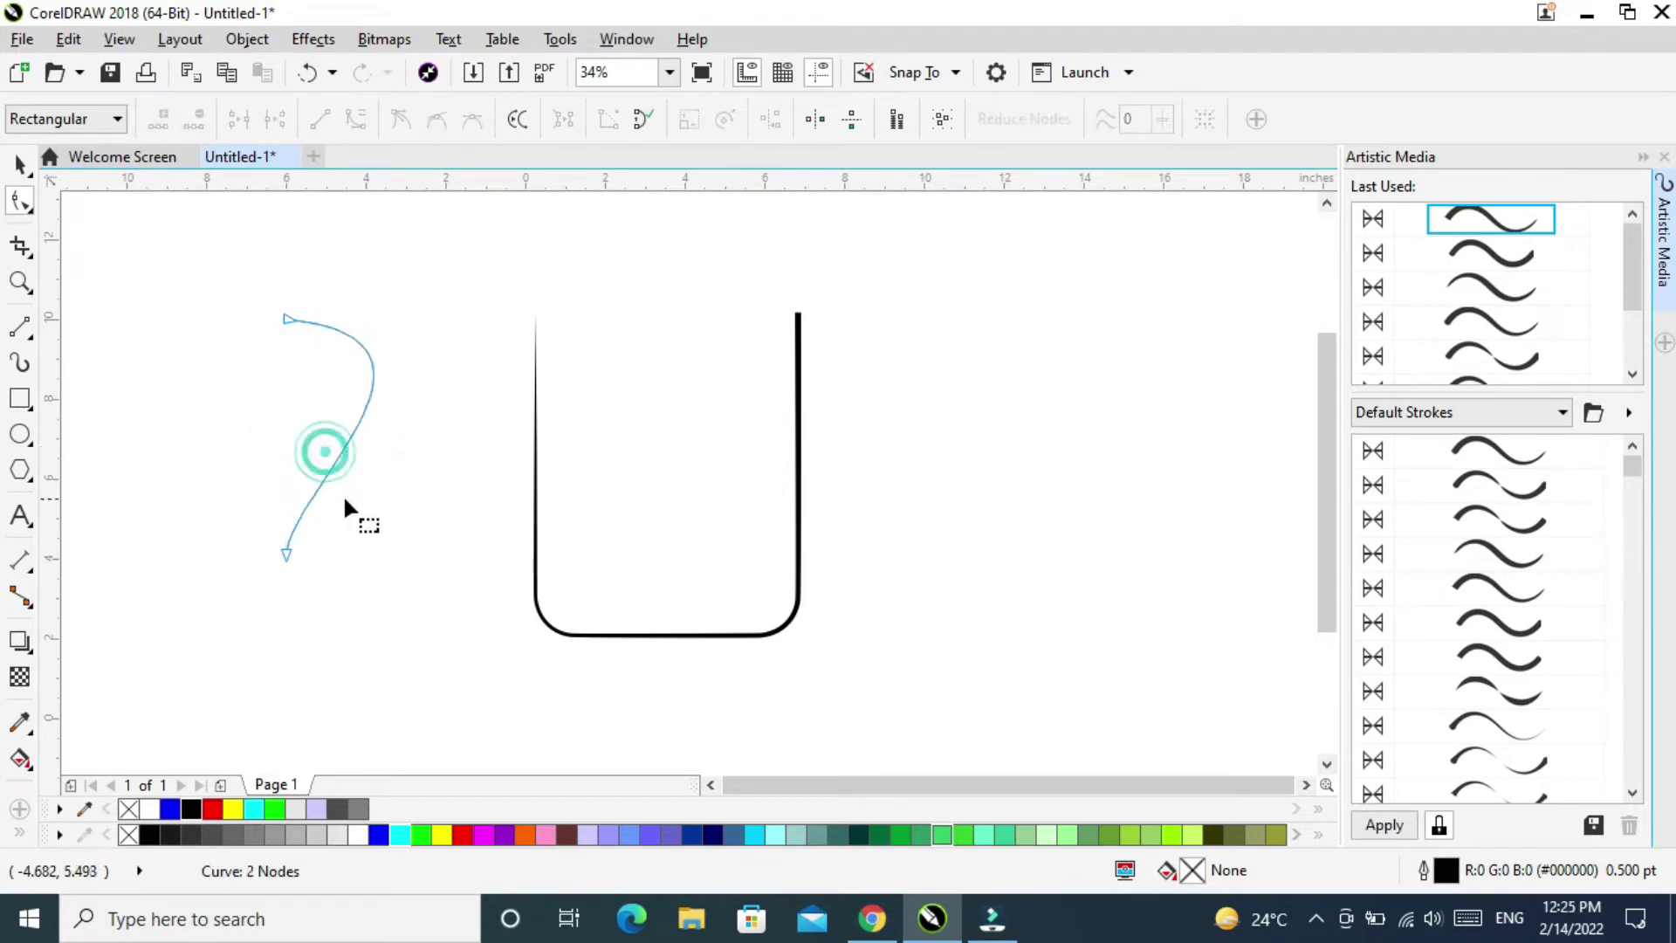
Adjust the curve's end handles to form an S-shaped cup handle with its lower end bowed to the left.
{"action": "left_click", "coordinate": [284, 551]}
{"action": "left_click_drag", "start_coordinate": [285, 548], "coordinate": [197, 448]}
{"action": "left_click_drag", "start_coordinate": [480, 339], "coordinate": [516, 300]}
{"action": "left_click_drag", "start_coordinate": [324, 410], "coordinate": [351, 436]}
{"action": "left_click_drag", "start_coordinate": [287, 545], "coordinate": [295, 559]}
{"action": "left_click_drag", "start_coordinate": [253, 489], "coordinate": [226, 480]}
{"action": "left_click_drag", "start_coordinate": [292, 561], "coordinate": [286, 557]}
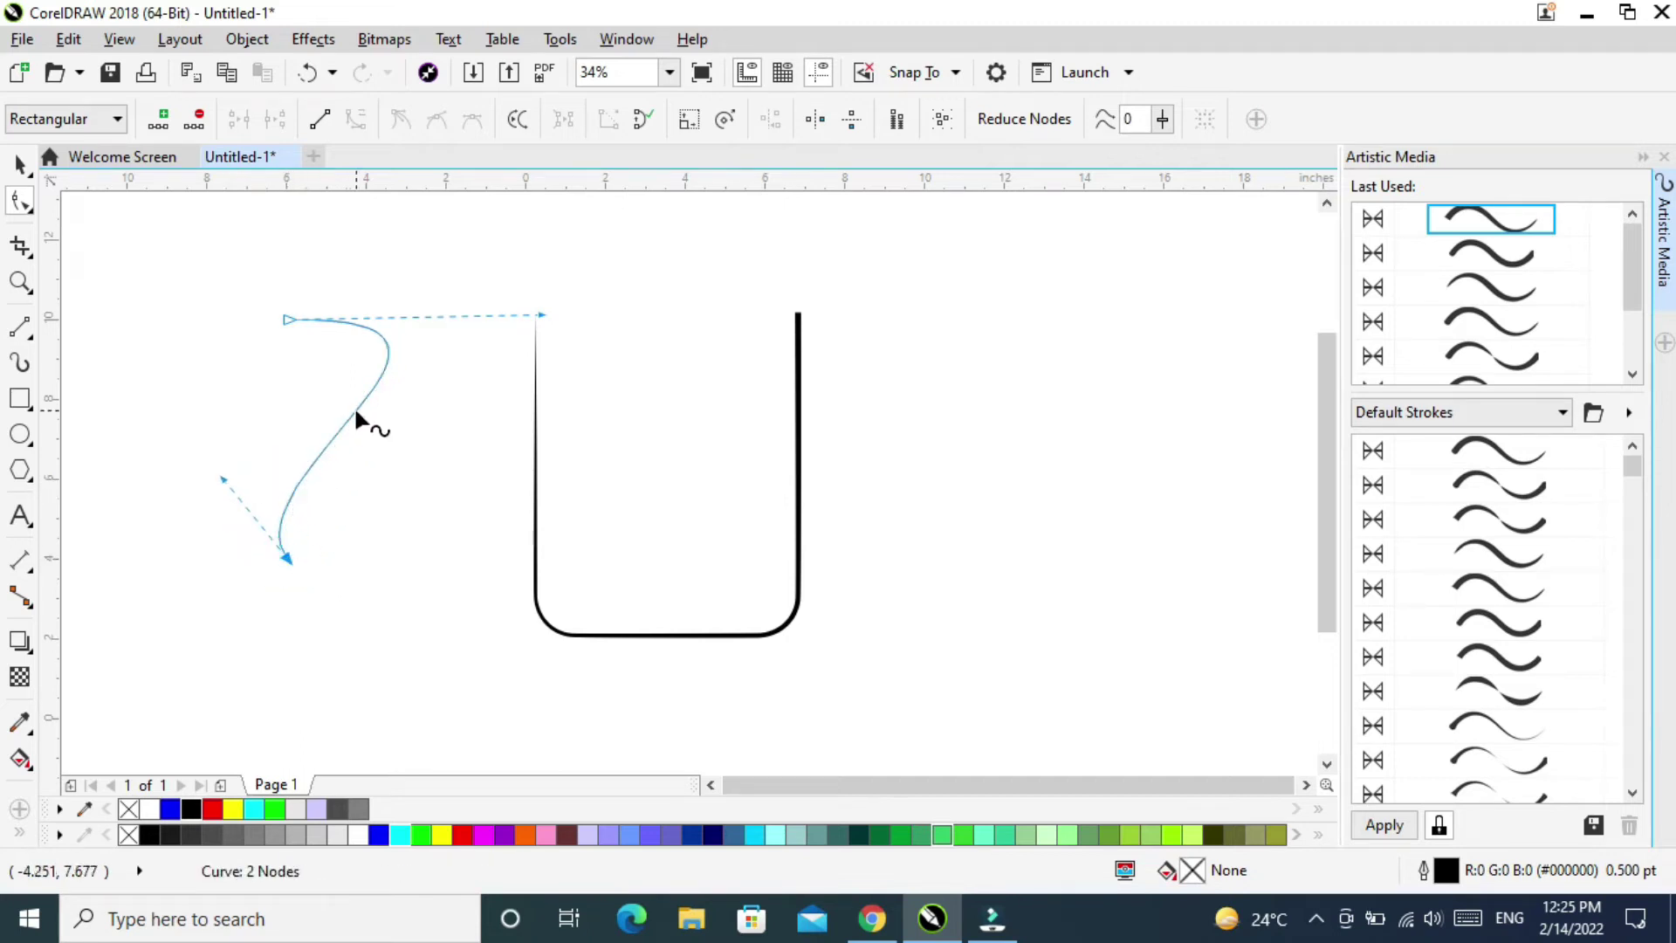
Apply the first default artistic media stroke to the handle curve.
{"action": "left_click", "coordinate": [24, 161]}
{"action": "left_click", "coordinate": [1464, 460]}
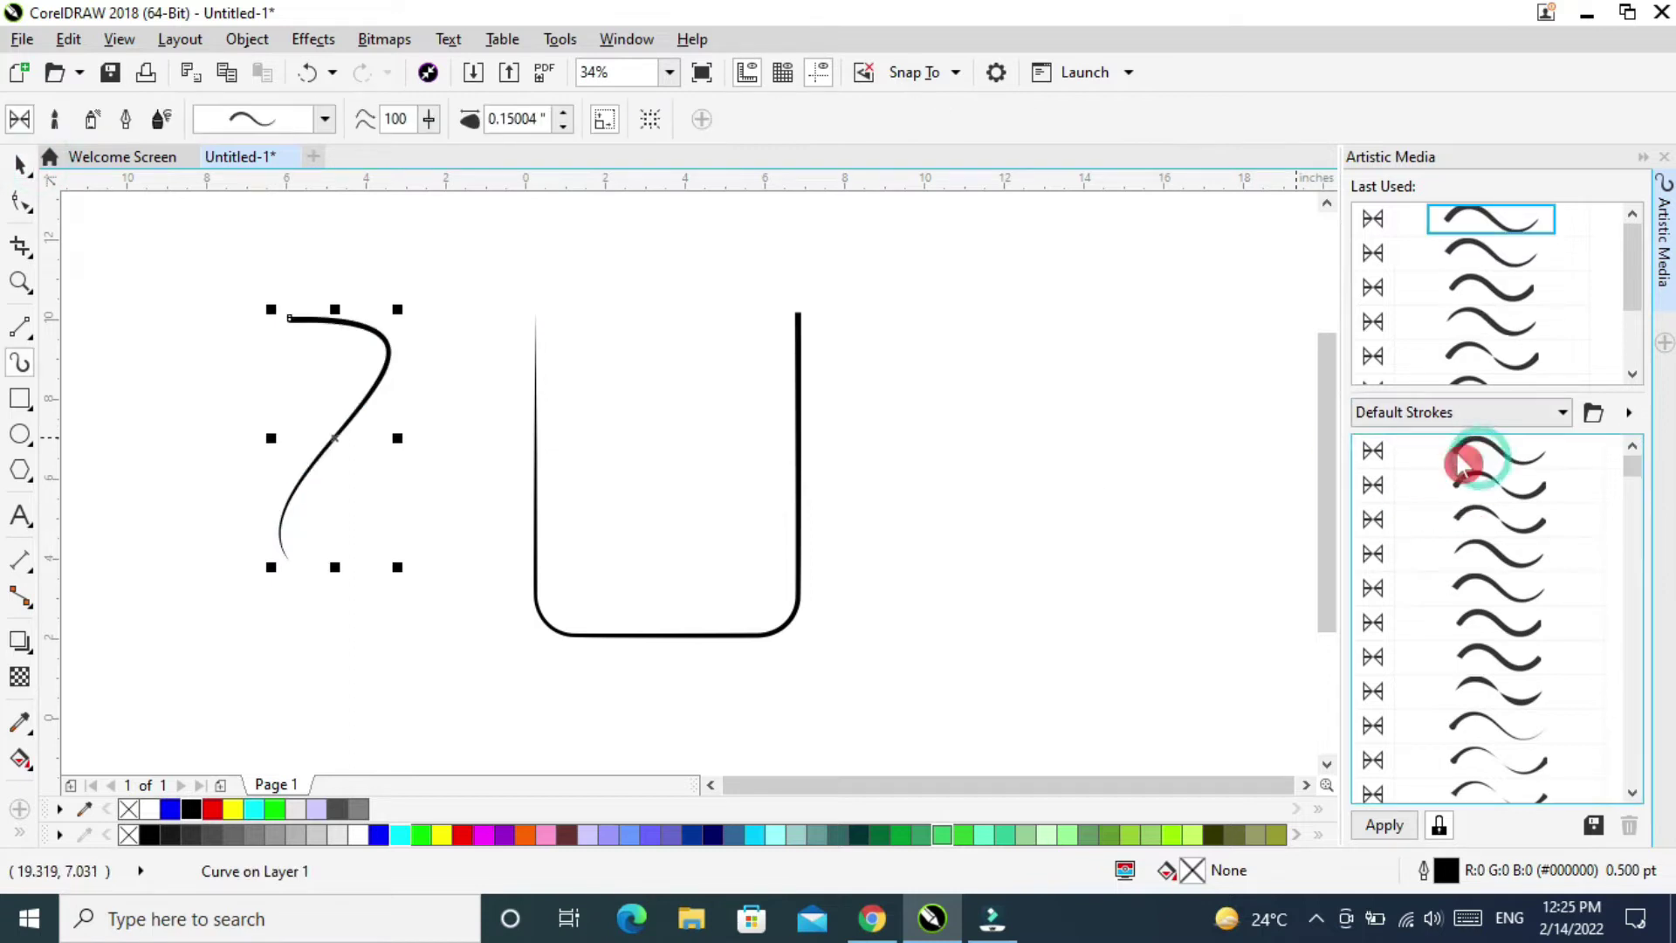
{"action": "left_click", "coordinate": [19, 163]}
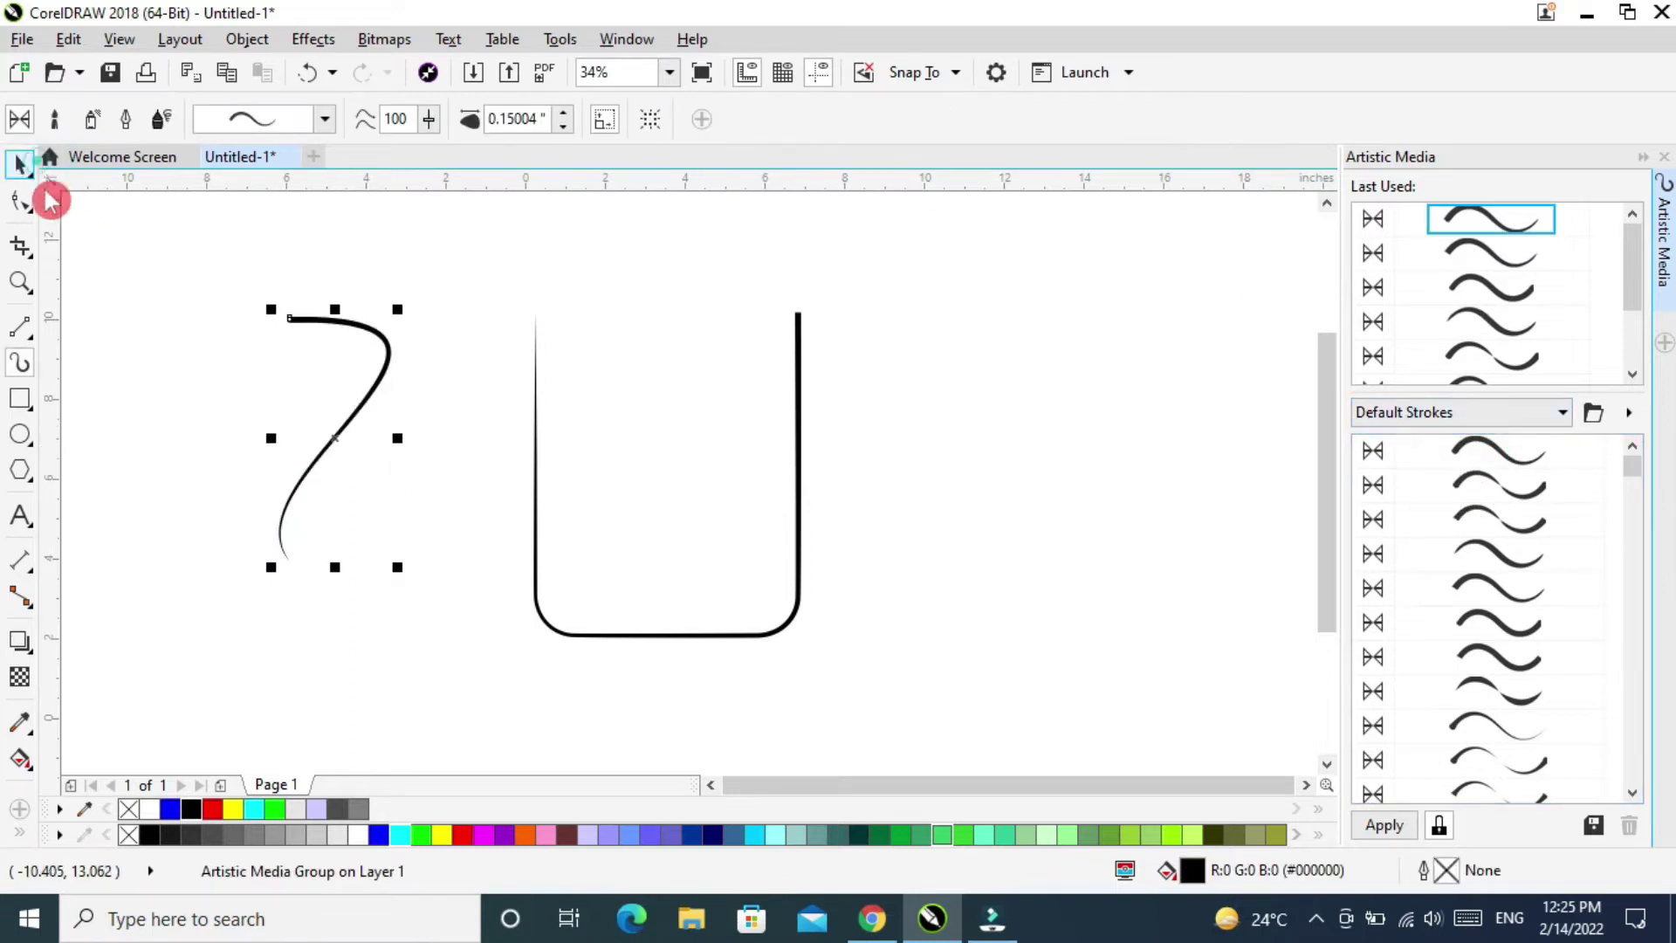
Move the handle against the cup's right side and rotate it slightly counterclockwise.
{"action": "mouse_move", "coordinate": [332, 445]}
{"action": "left_mouse_down"}
{"action": "mouse_move", "coordinate": [901, 464]}
{"action": "mouse_move", "coordinate": [853, 476]}
{"action": "left_mouse_up"}
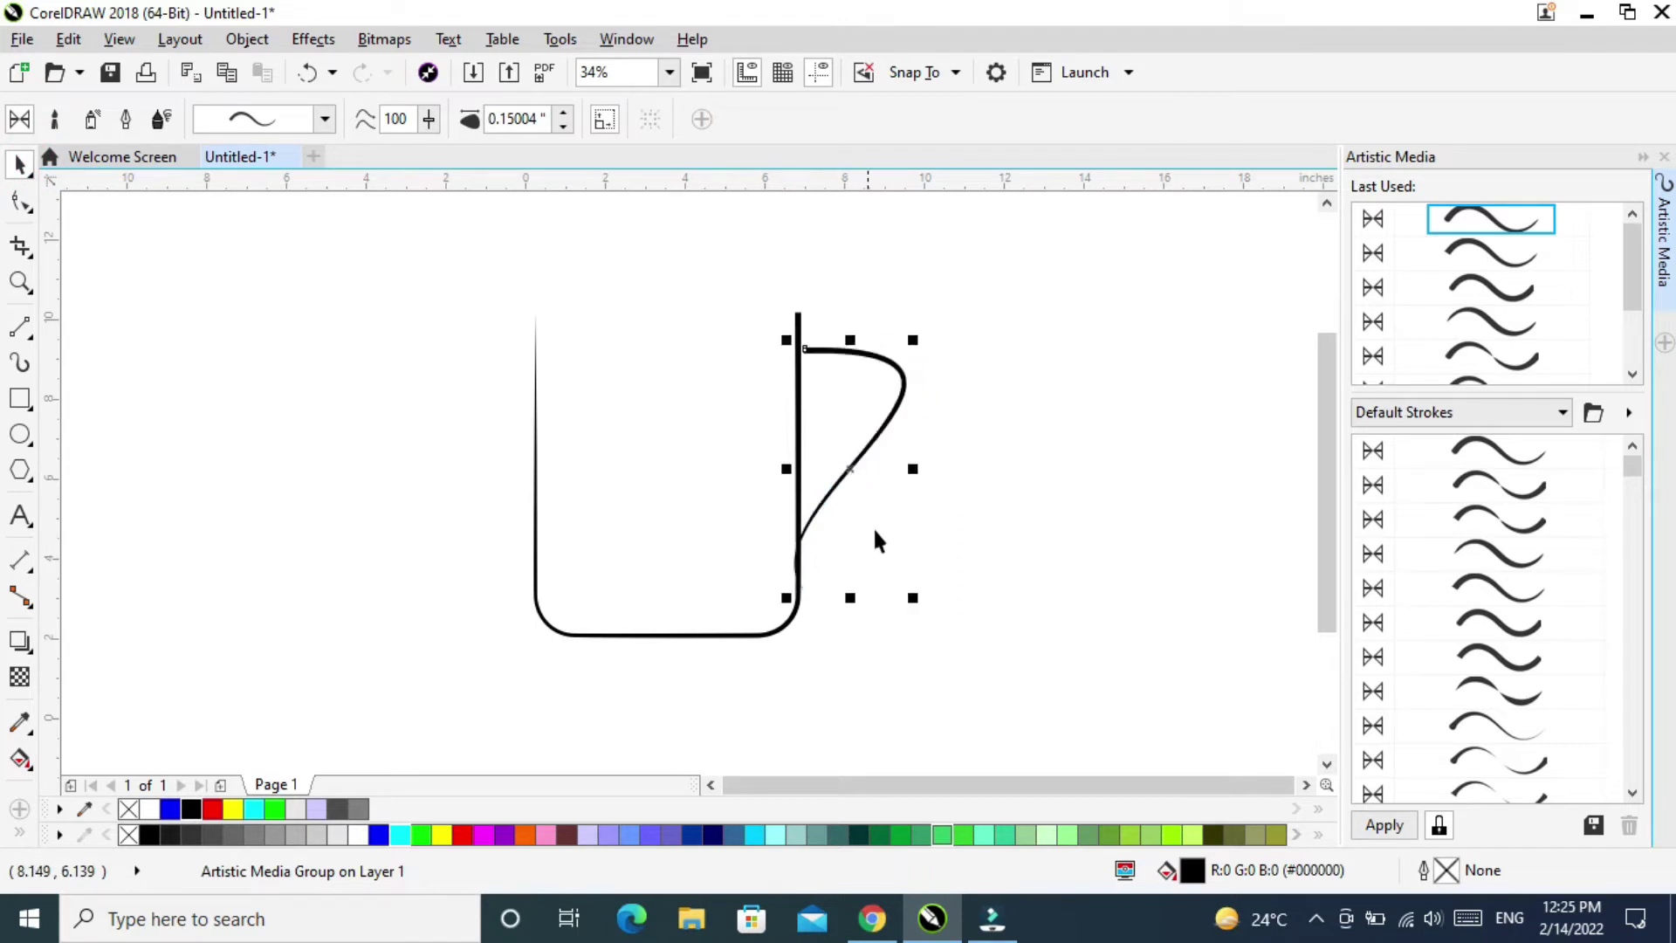
{"action": "left_click", "coordinate": [855, 470]}
{"action": "left_click_drag", "start_coordinate": [910, 599], "coordinate": [924, 600]}
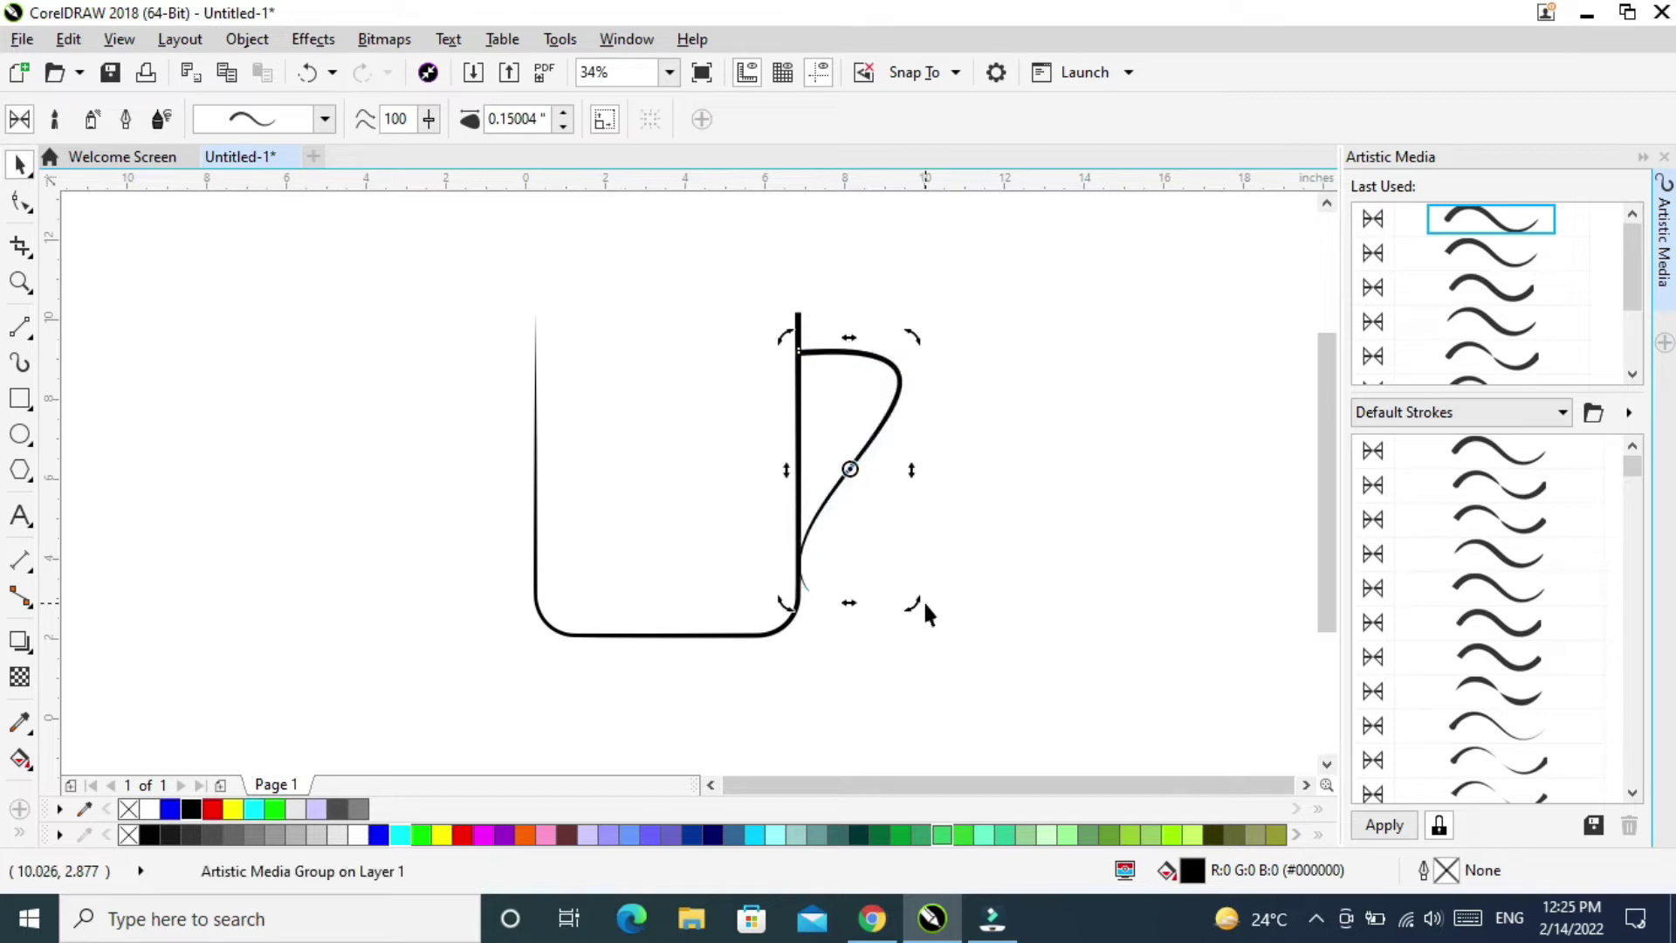
{"action": "left_click", "coordinate": [1054, 408]}
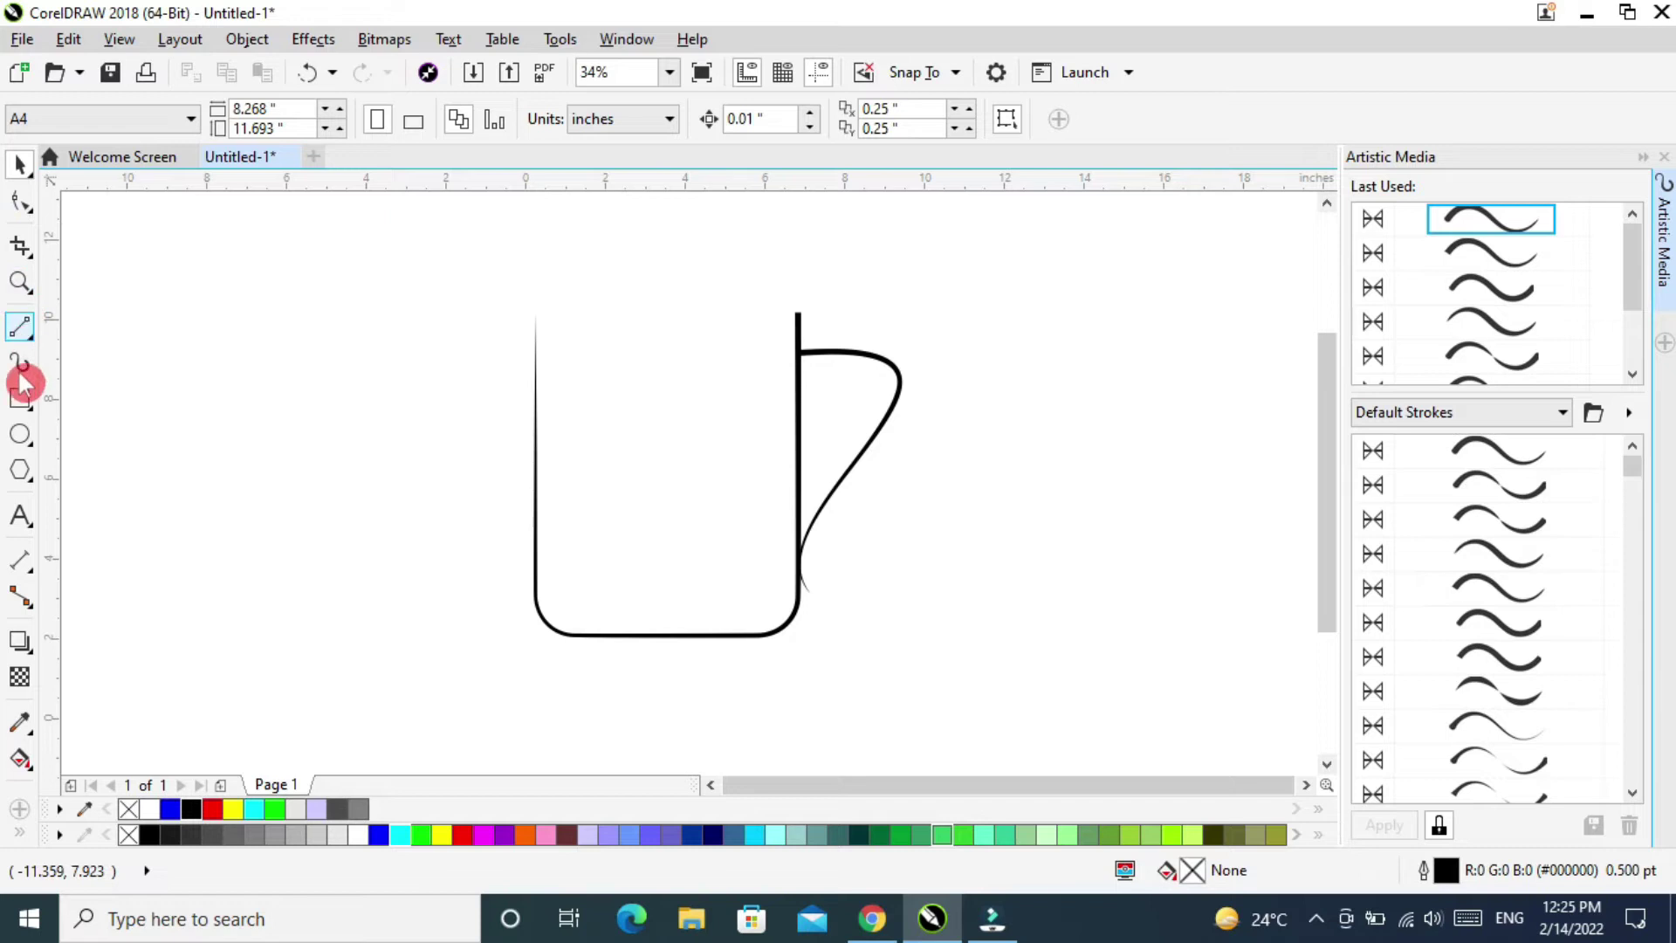
Draw a saucer ellipse around the cup's base and scale it up to about 11.5 by 4.2 inches.
{"action": "left_click", "coordinate": [21, 433]}
{"action": "left_click_drag", "start_coordinate": [462, 561], "coordinate": [876, 712]}
{"action": "left_click", "coordinate": [21, 166]}
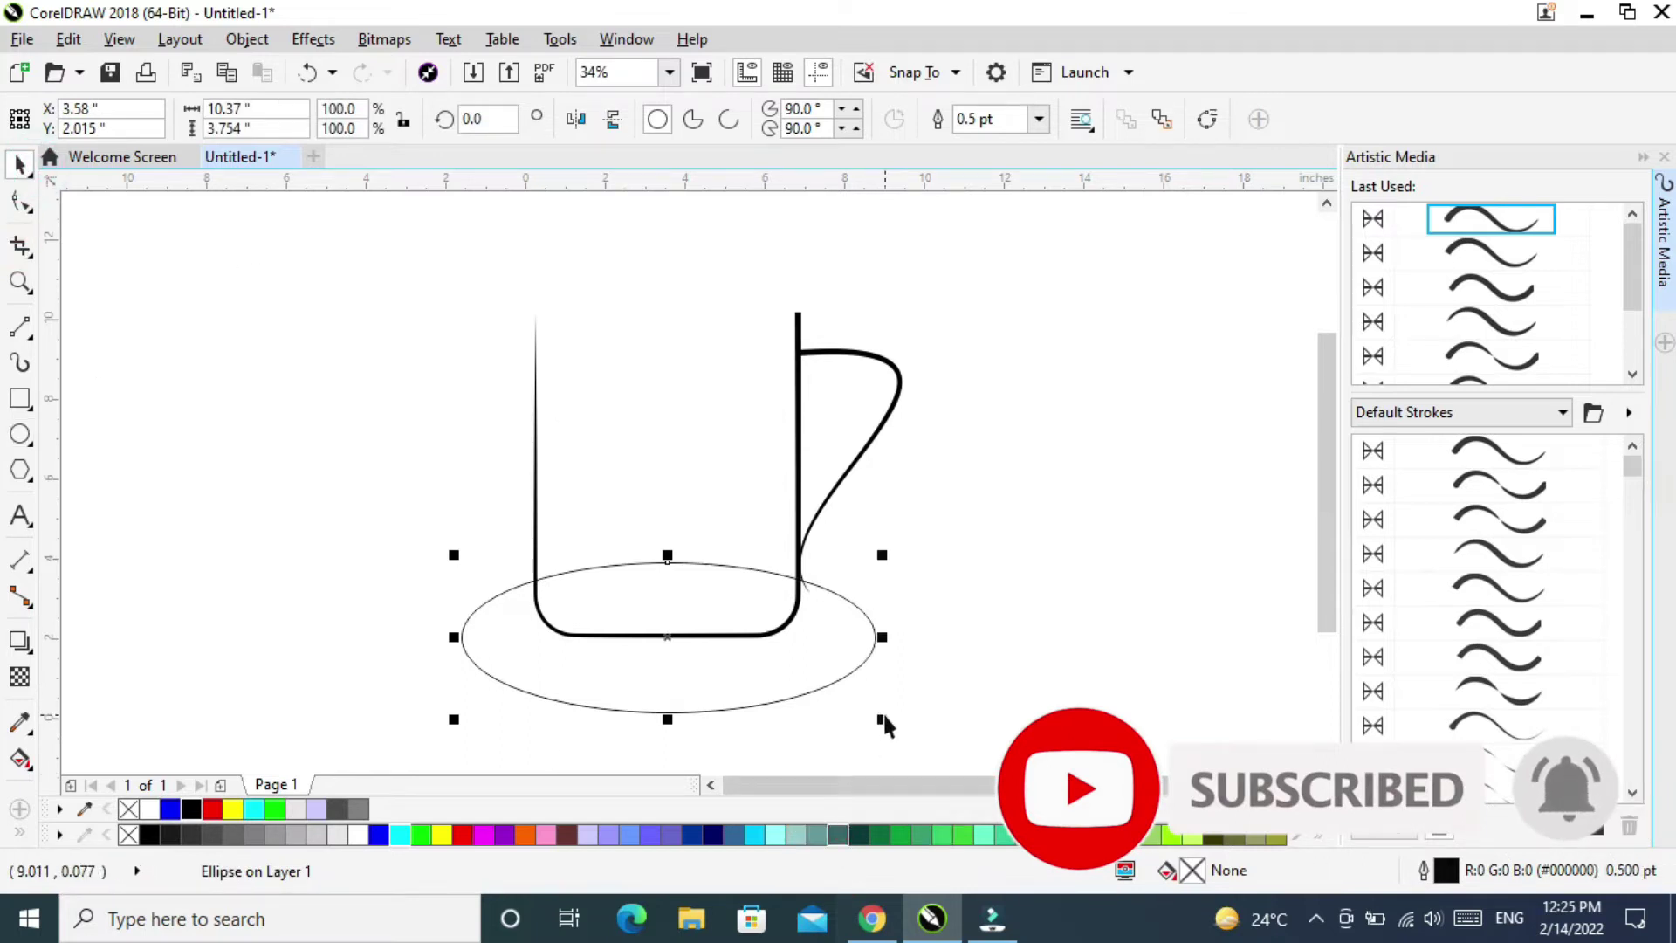
{"action": "left_click_drag", "start_coordinate": [882, 719], "coordinate": [900, 730]}
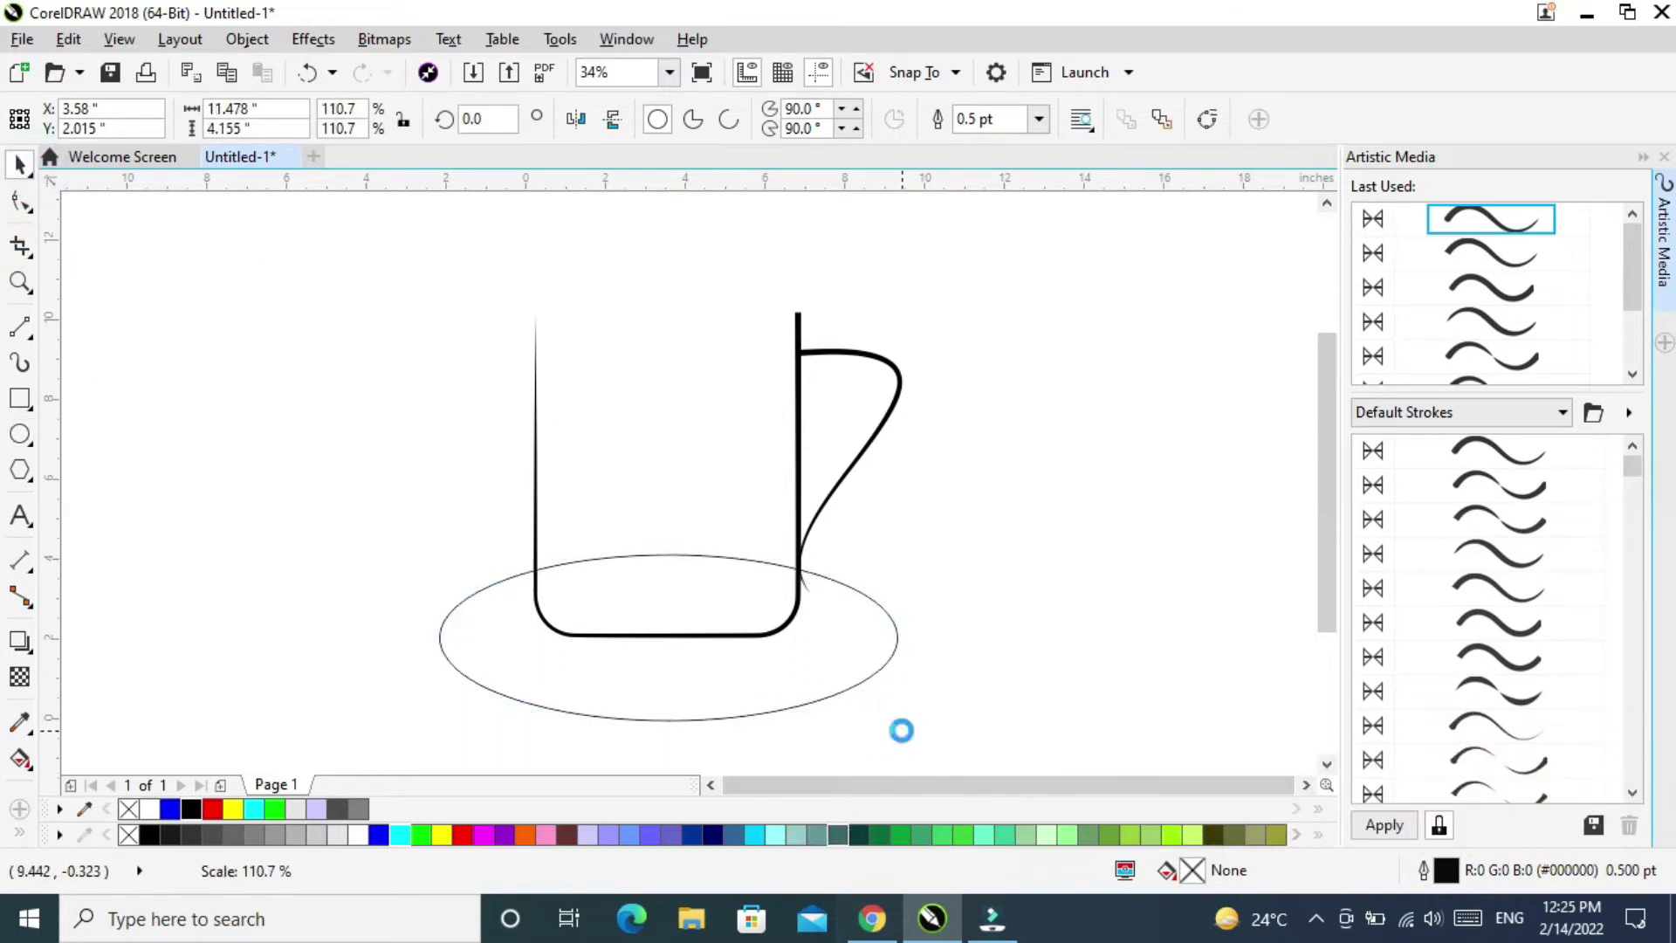
Open the ellipse into an arc from about 128.2° to 52.7° behind the cup and apply the fifth default stroke.
{"action": "left_click", "coordinate": [21, 204]}
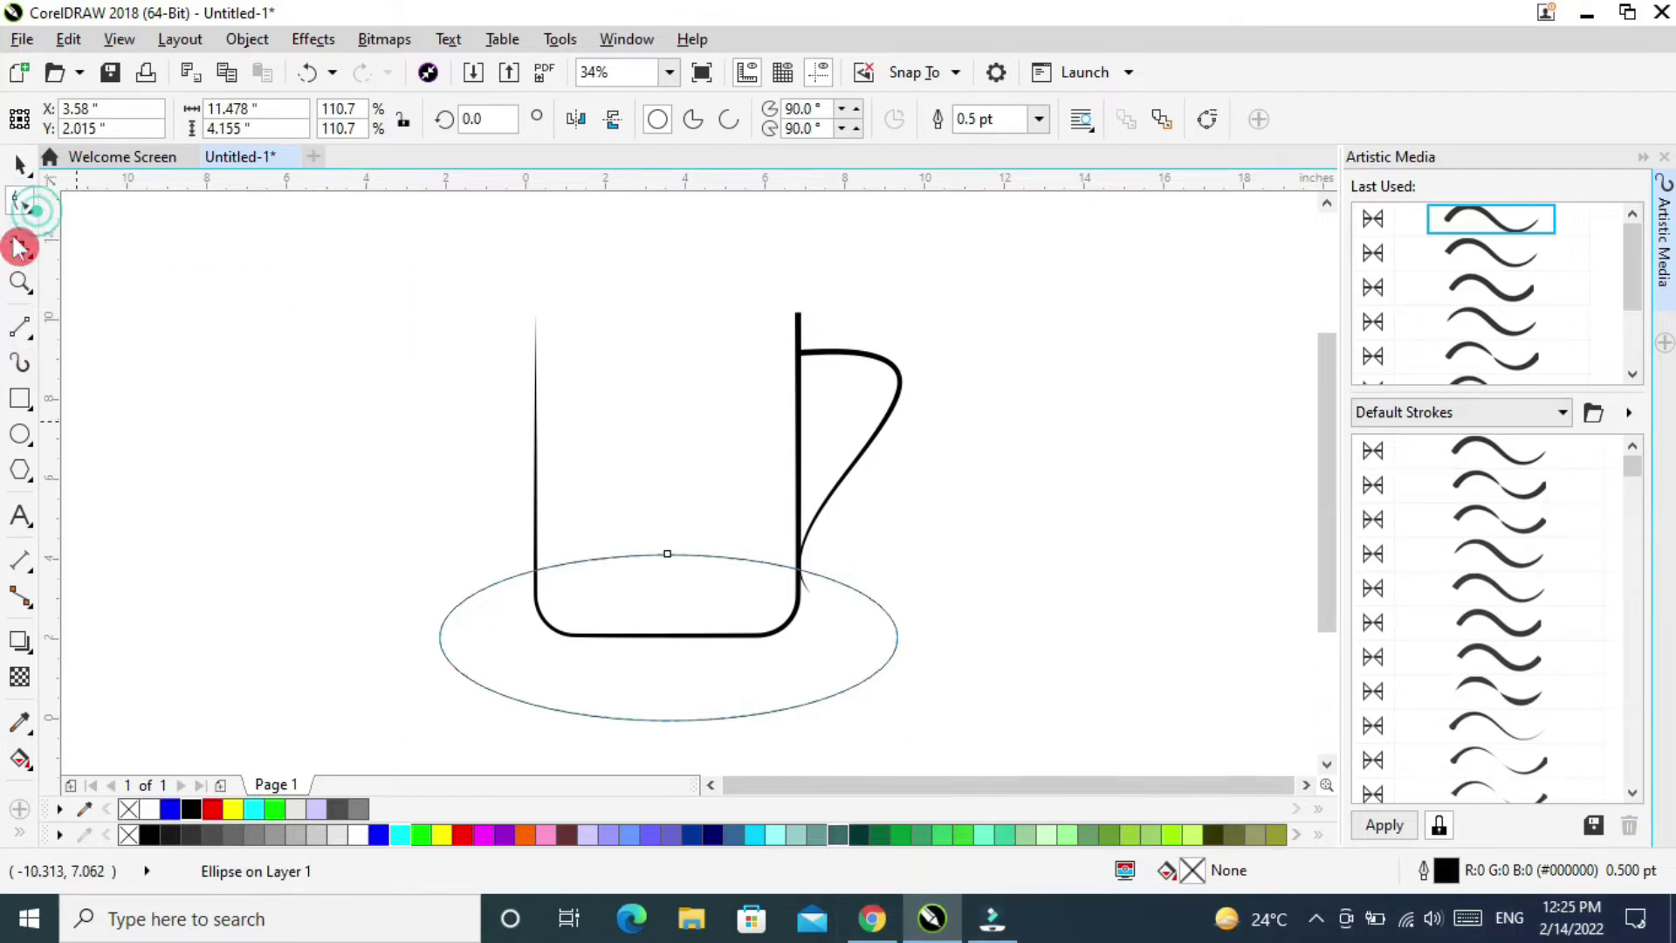
{"action": "left_click_drag", "start_coordinate": [669, 556], "coordinate": [807, 572]}
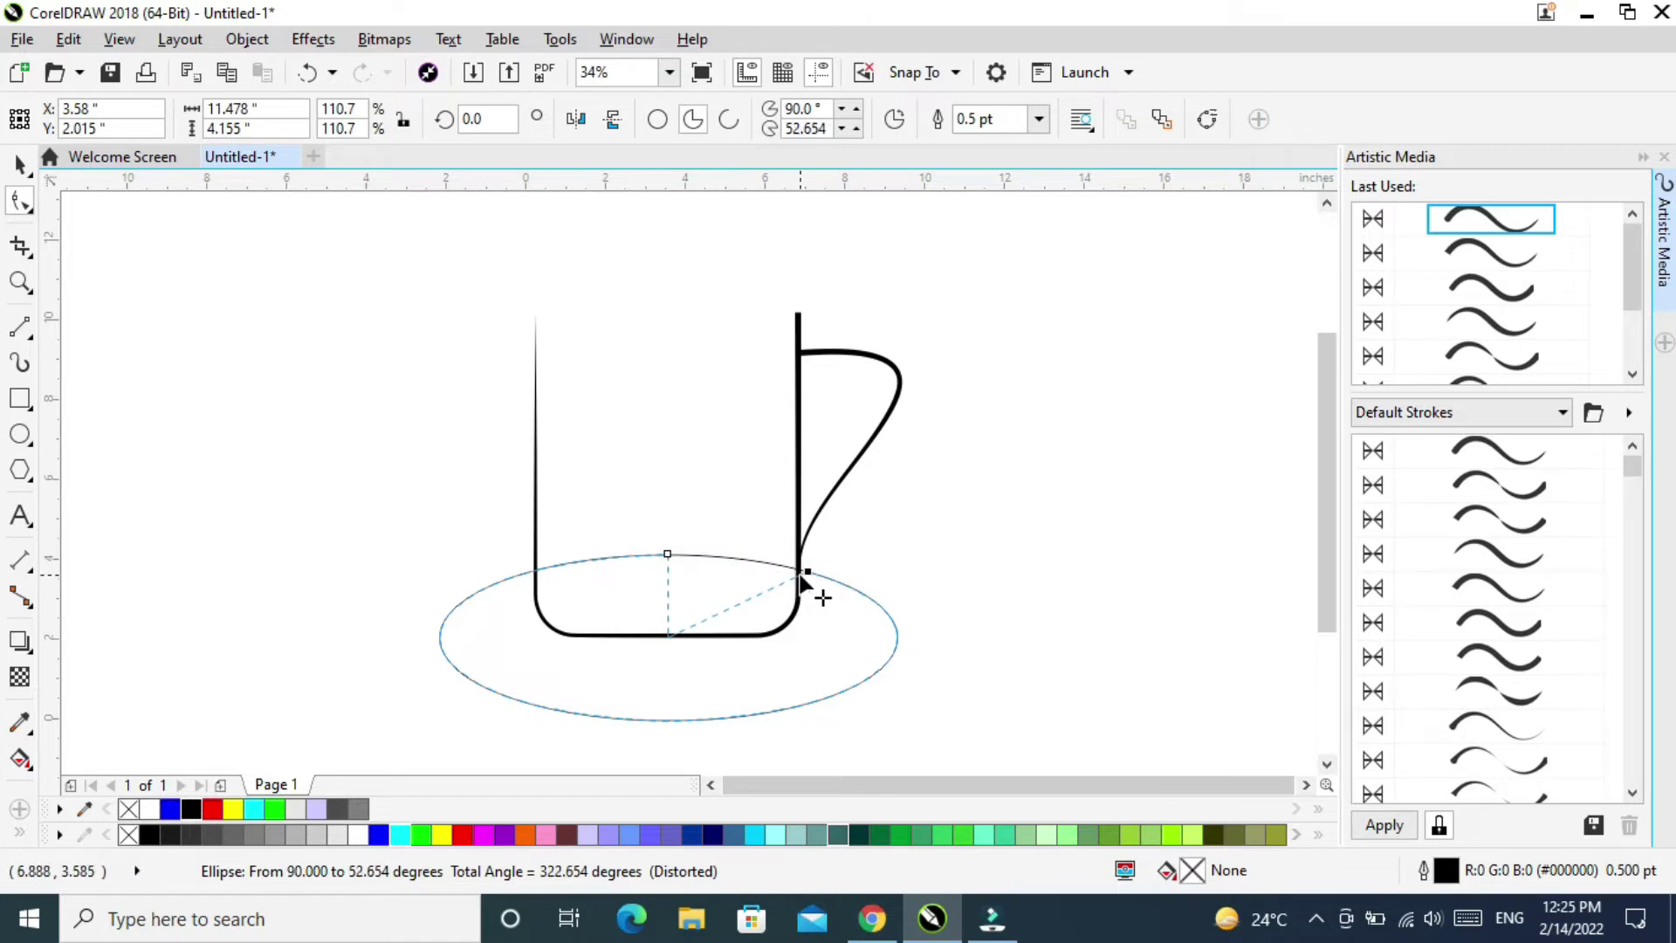
{"action": "left_click_drag", "start_coordinate": [666, 555], "coordinate": [524, 573]}
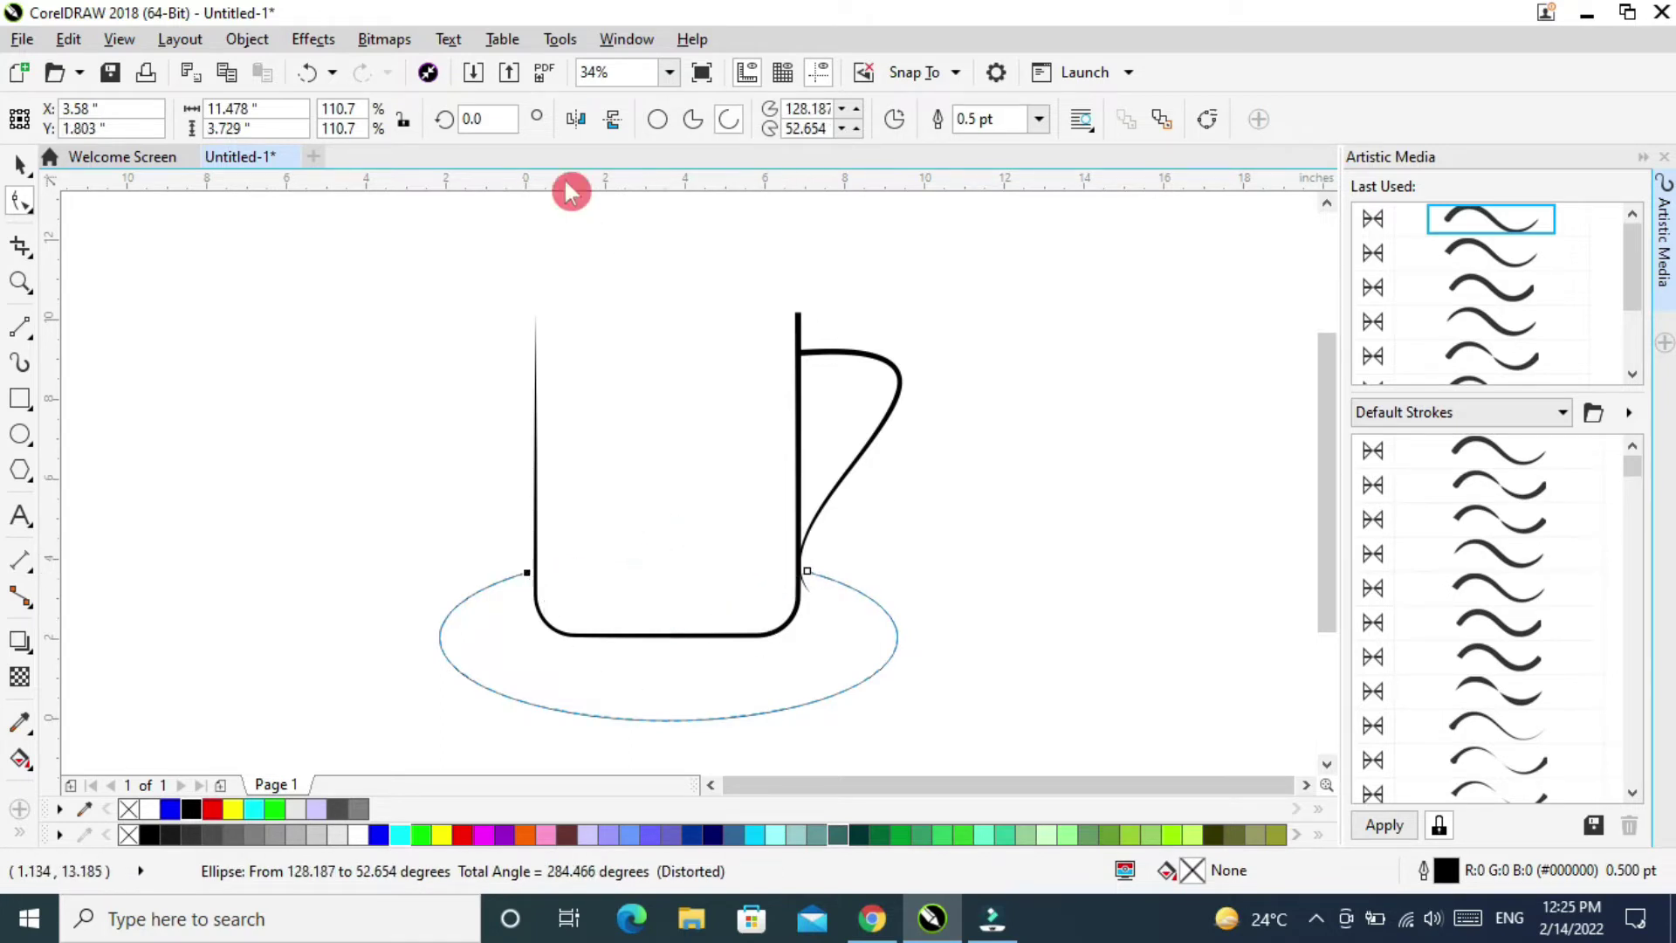
{"action": "left_click", "coordinate": [726, 122]}
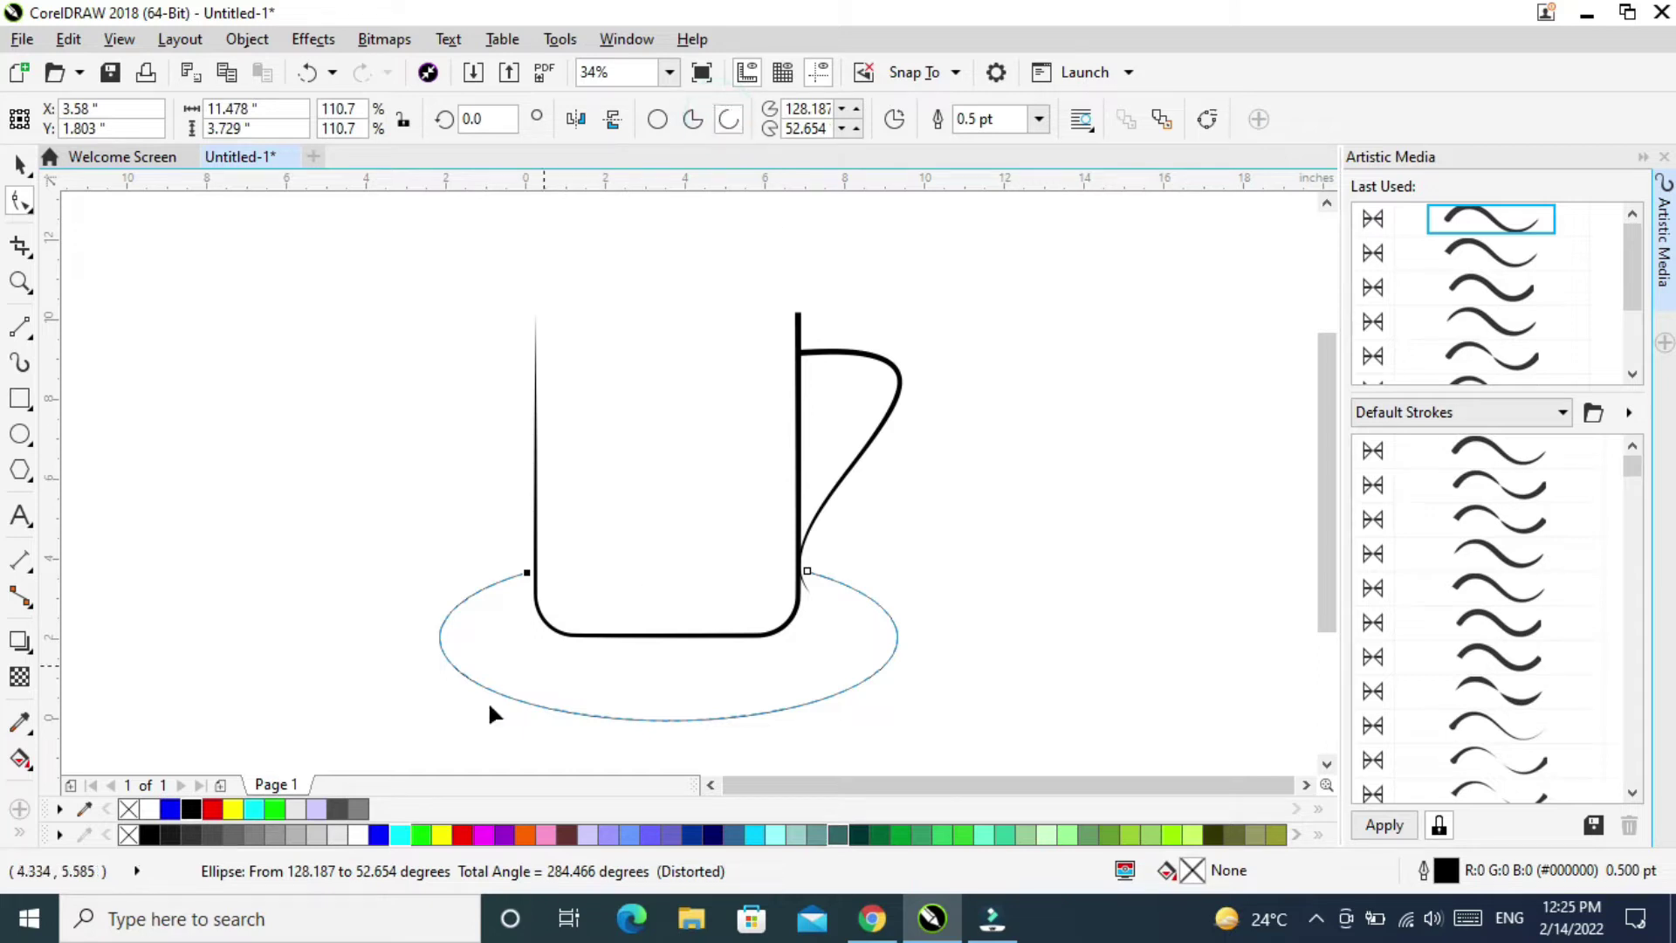
{"action": "left_click", "coordinate": [1510, 593]}
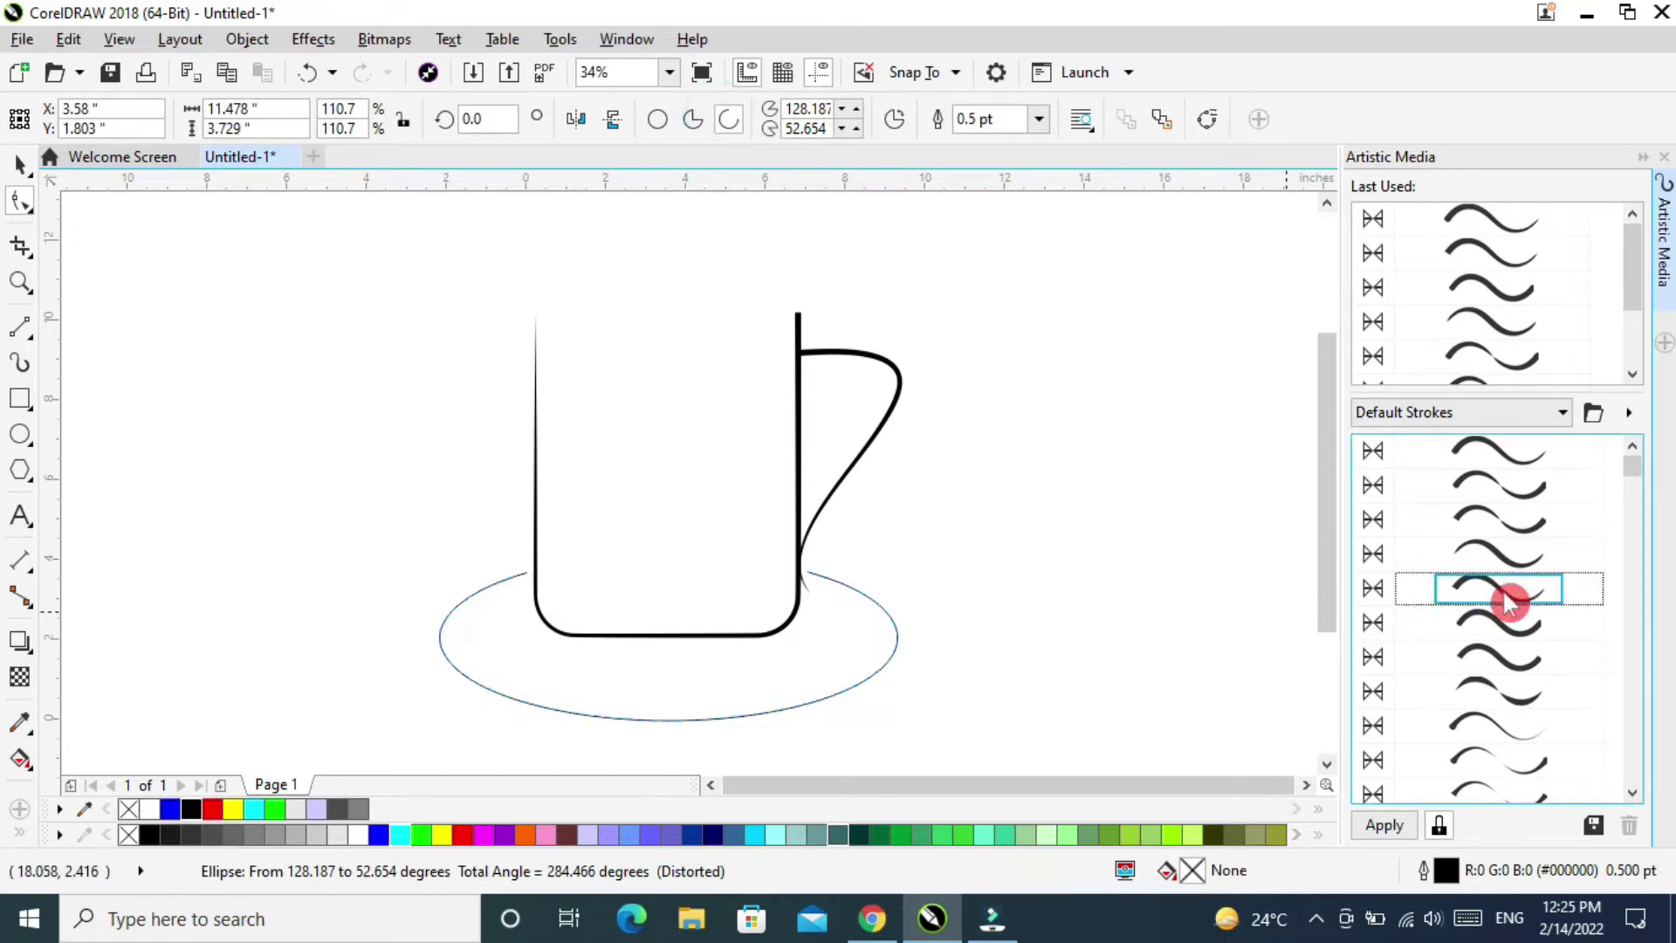
Add a concentric copy of the saucer arc scaled to about 68% as the saucer's inner ring.
{"action": "left_click", "coordinate": [21, 164]}
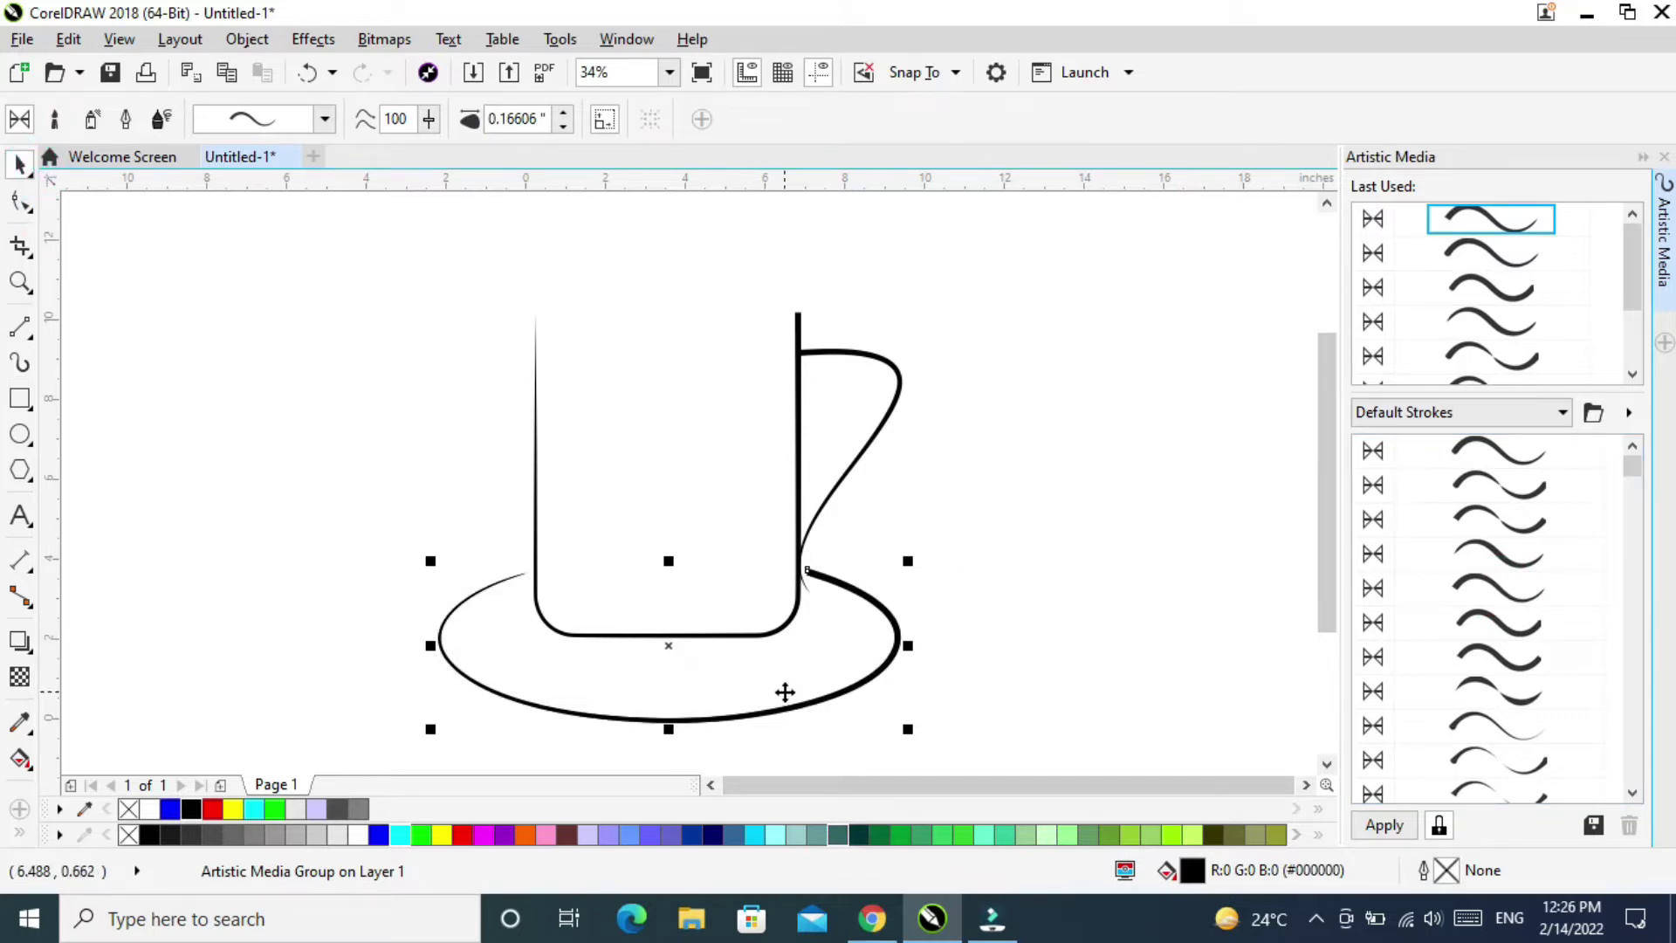
{"action": "left_click_drag", "start_coordinate": [908, 731], "coordinate": [876, 707]}
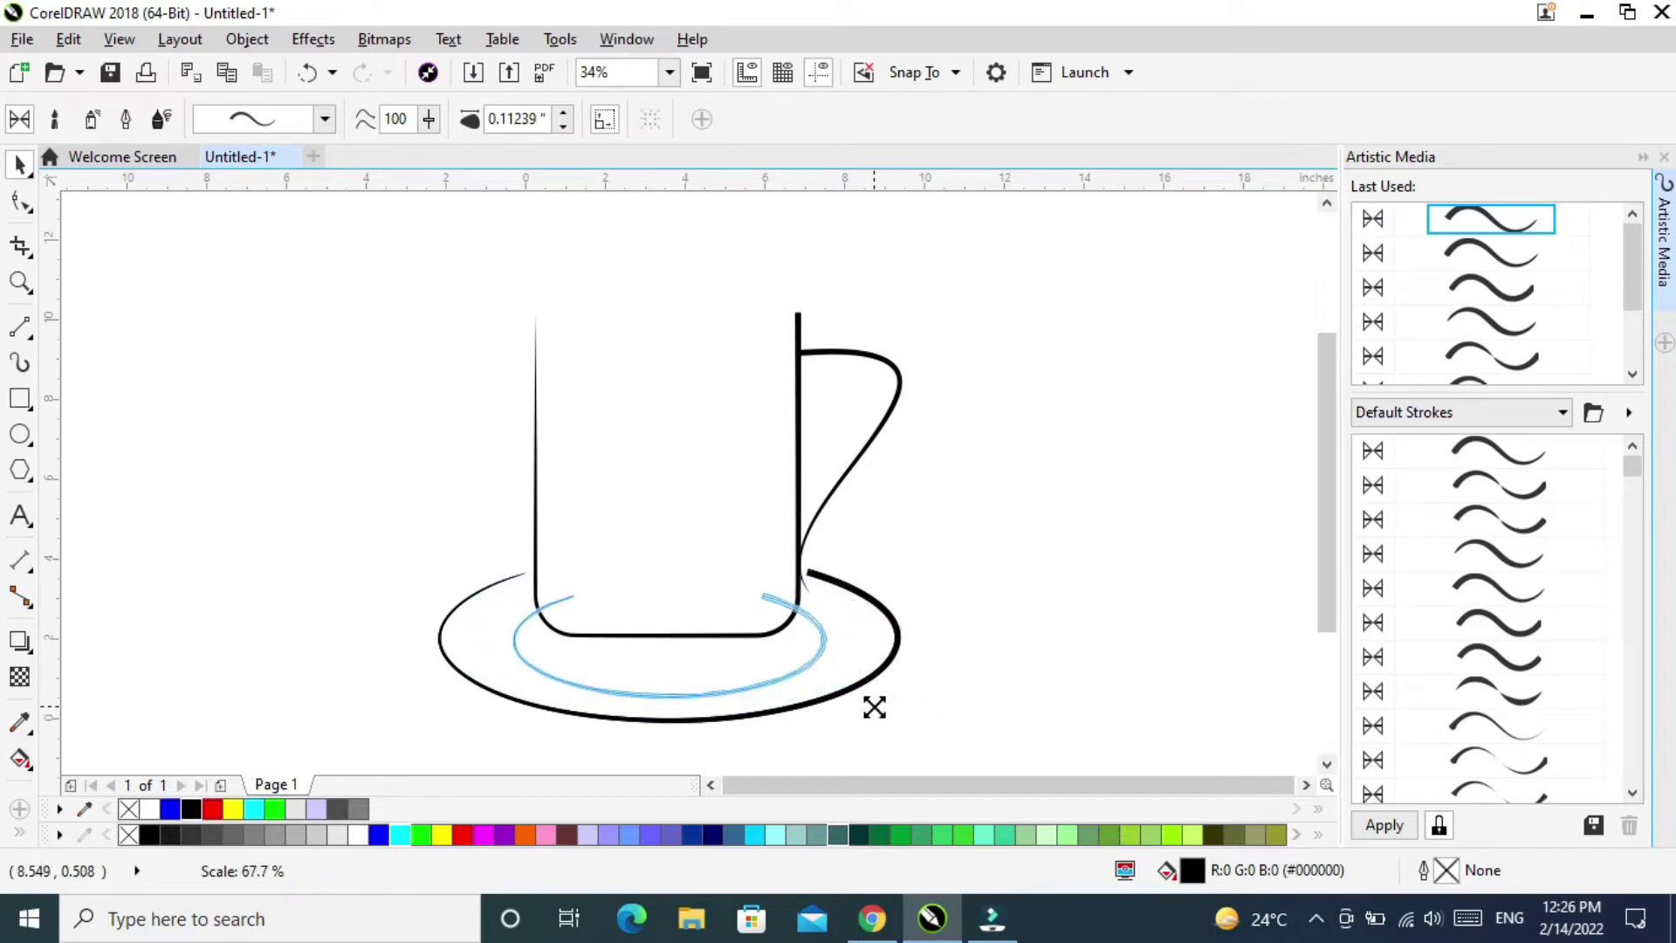
{"action": "left_click_drag", "start_coordinate": [873, 706], "coordinate": [874, 707]}
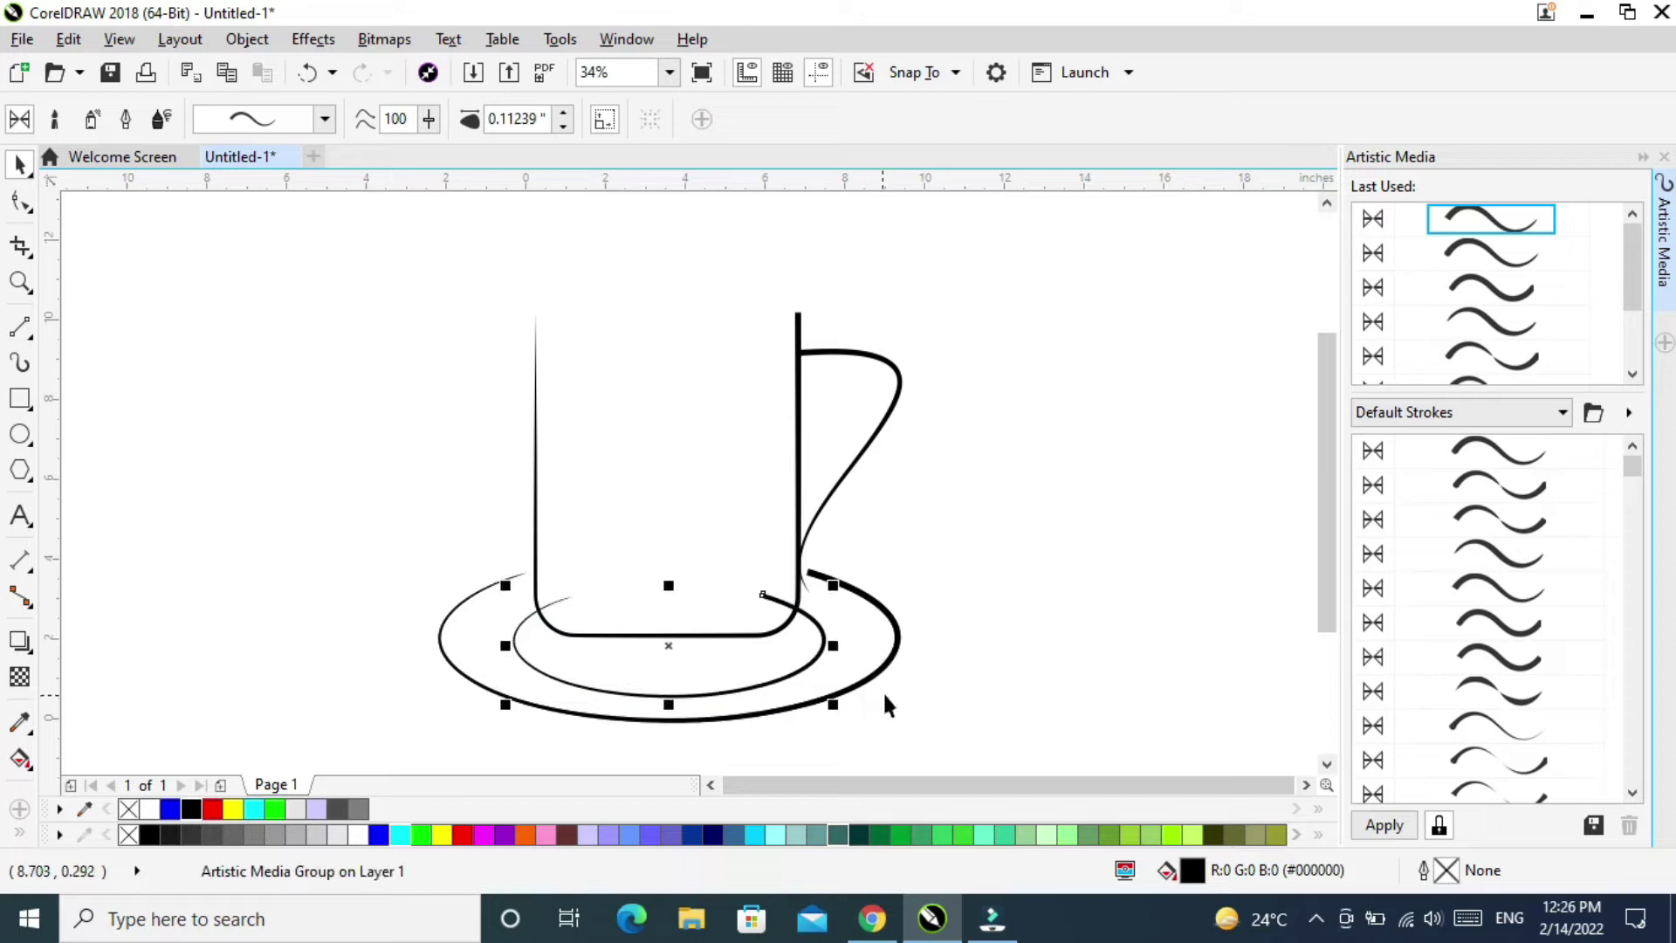
Nudge both saucer arcs together upward by about 0.4 inches around the cup's base.
{"action": "left_click_drag", "start_coordinate": [366, 534], "coordinate": [957, 733]}
{"action": "key", "text": "Up"}
{"action": "key", "text": "Up"}
{"action": "key", "text": "Up"}
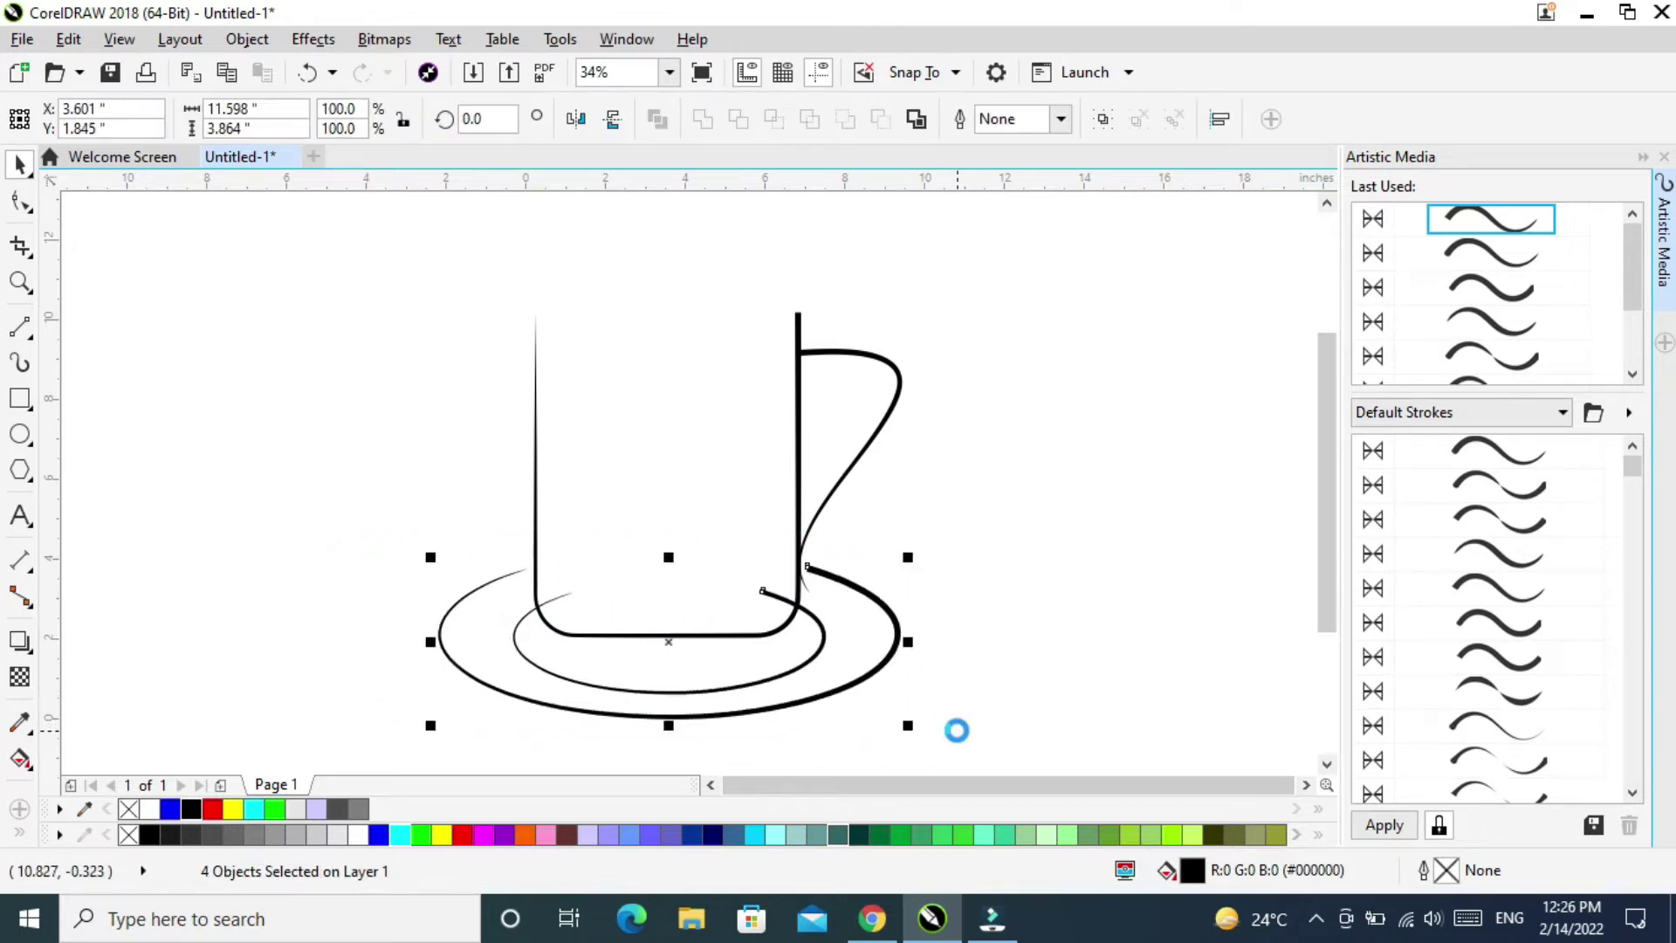
{"action": "key", "text": "ctrl+Up"}
{"action": "key", "text": "ctrl+Up"}
{"action": "key", "text": "ctrl+Up"}
{"action": "key", "text": "ctrl+Up"}
{"action": "key", "text": "ctrl+Up"}
{"action": "key", "text": "ctrl+Up"}
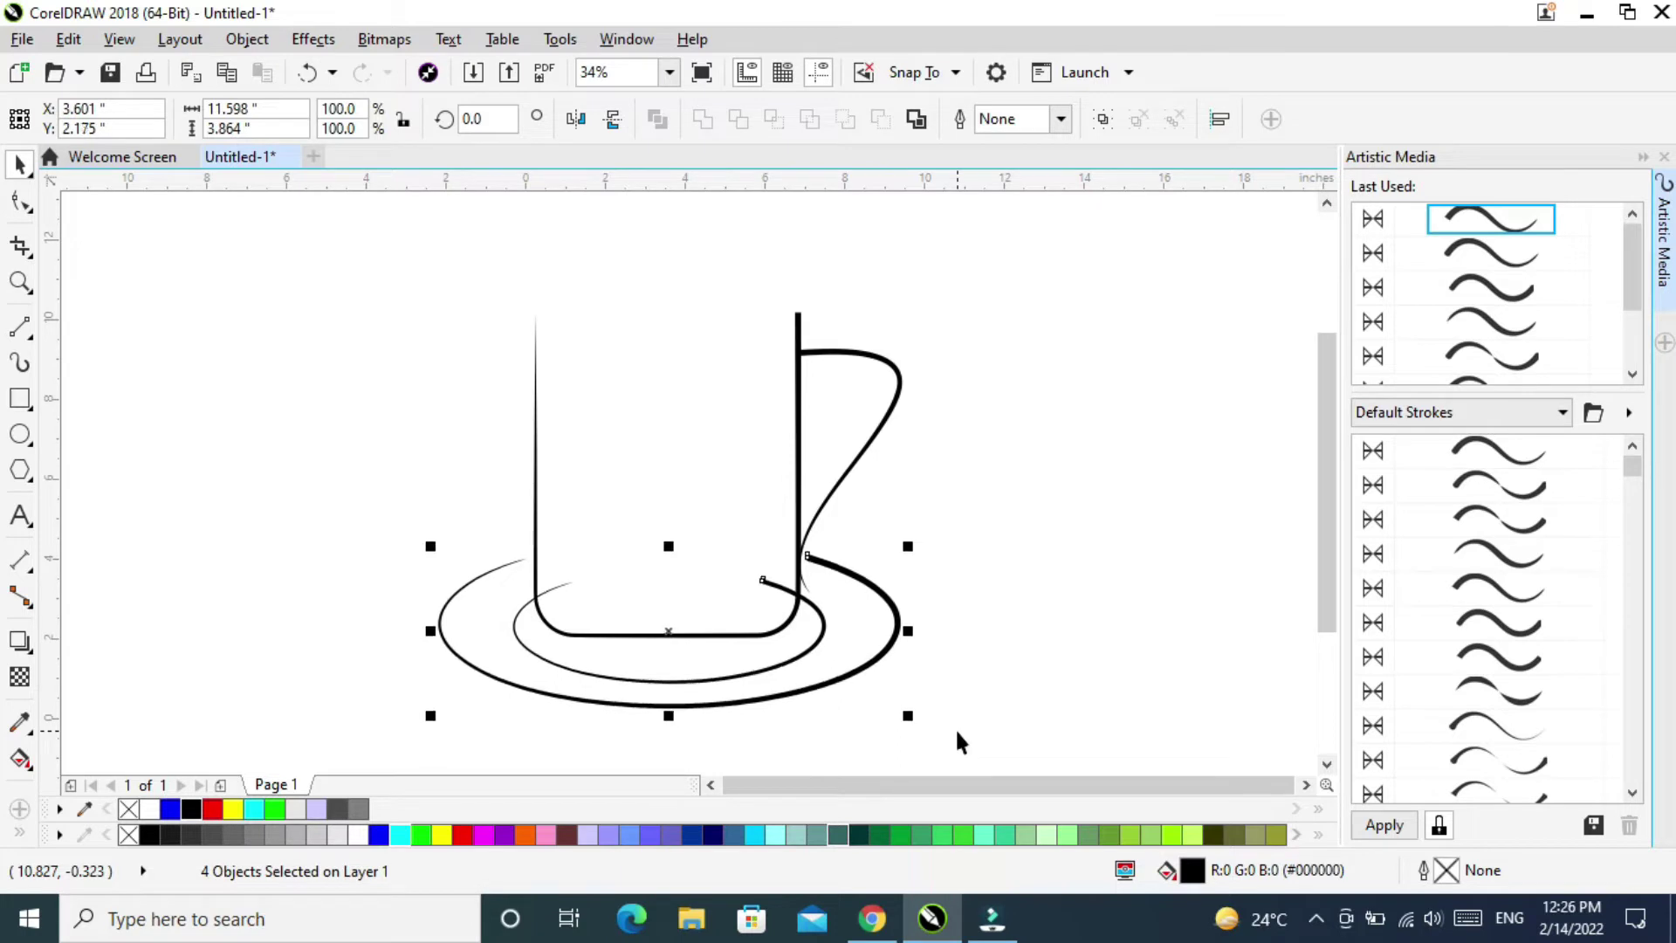
{"action": "key", "text": "ctrl+Up"}
{"action": "key", "text": "ctrl+Up"}
{"action": "key", "text": "ctrl+Up"}
{"action": "key", "text": "ctrl+Up"}
{"action": "key", "text": "ctrl+Up"}
{"action": "key", "text": "ctrl+Up"}
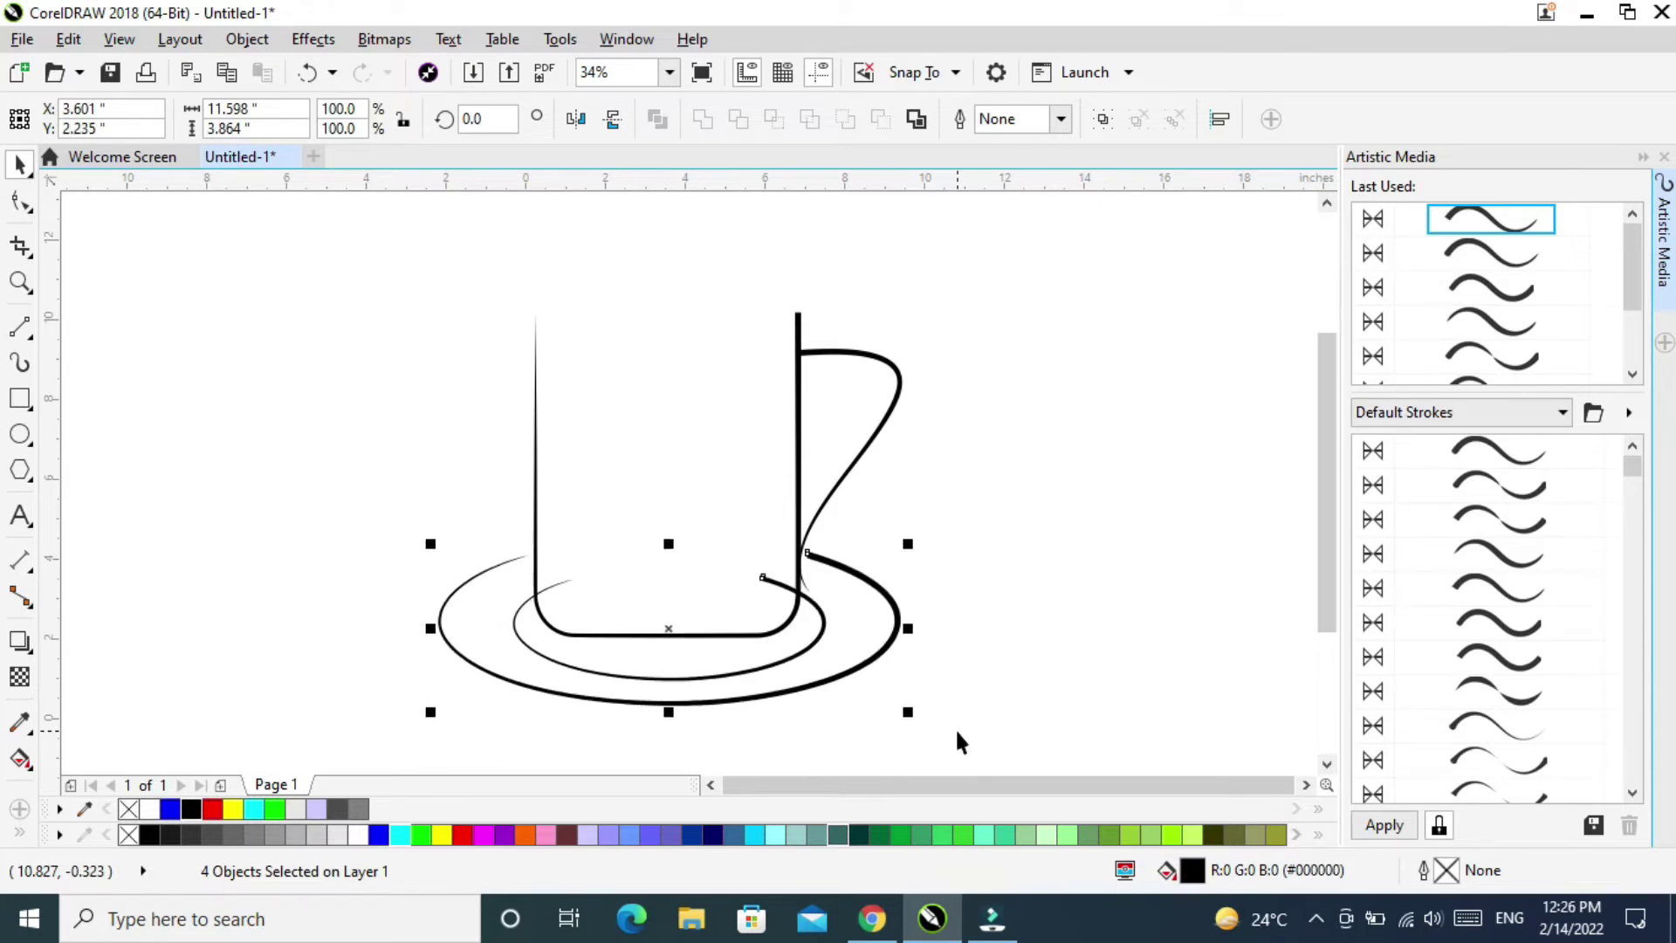
{"action": "left_click", "coordinate": [1006, 535]}
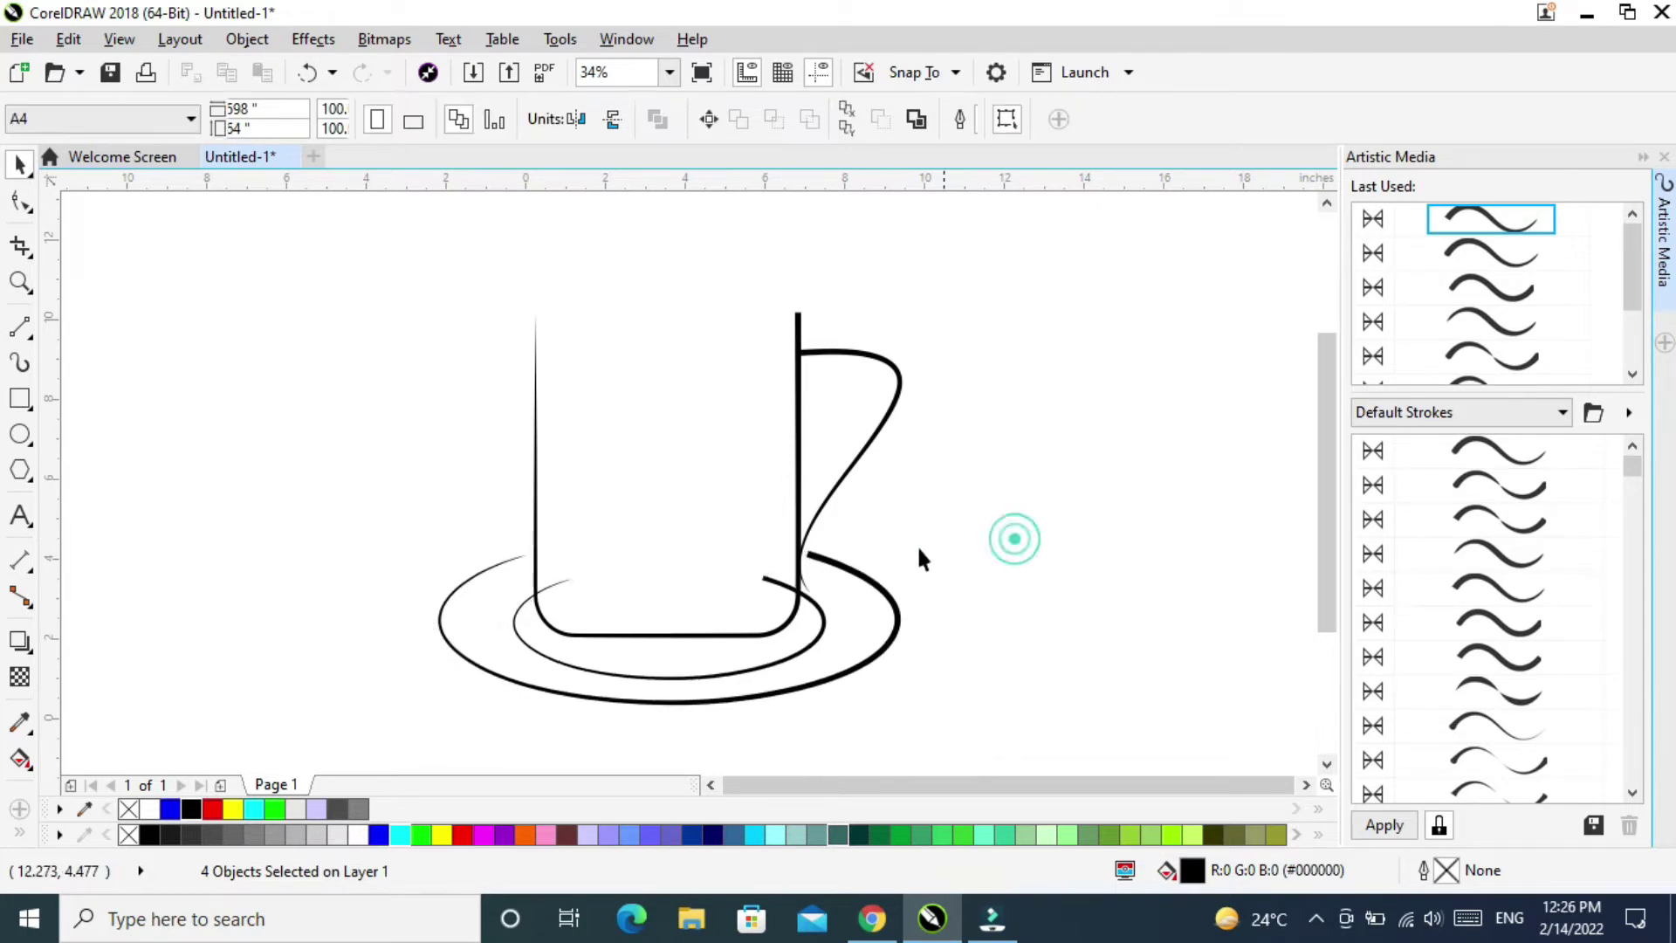
Shorten the inner saucer ring to an open arc from about 153.9° to 31.8°, ending at the cup's sides.
{"action": "left_click", "coordinate": [821, 613]}
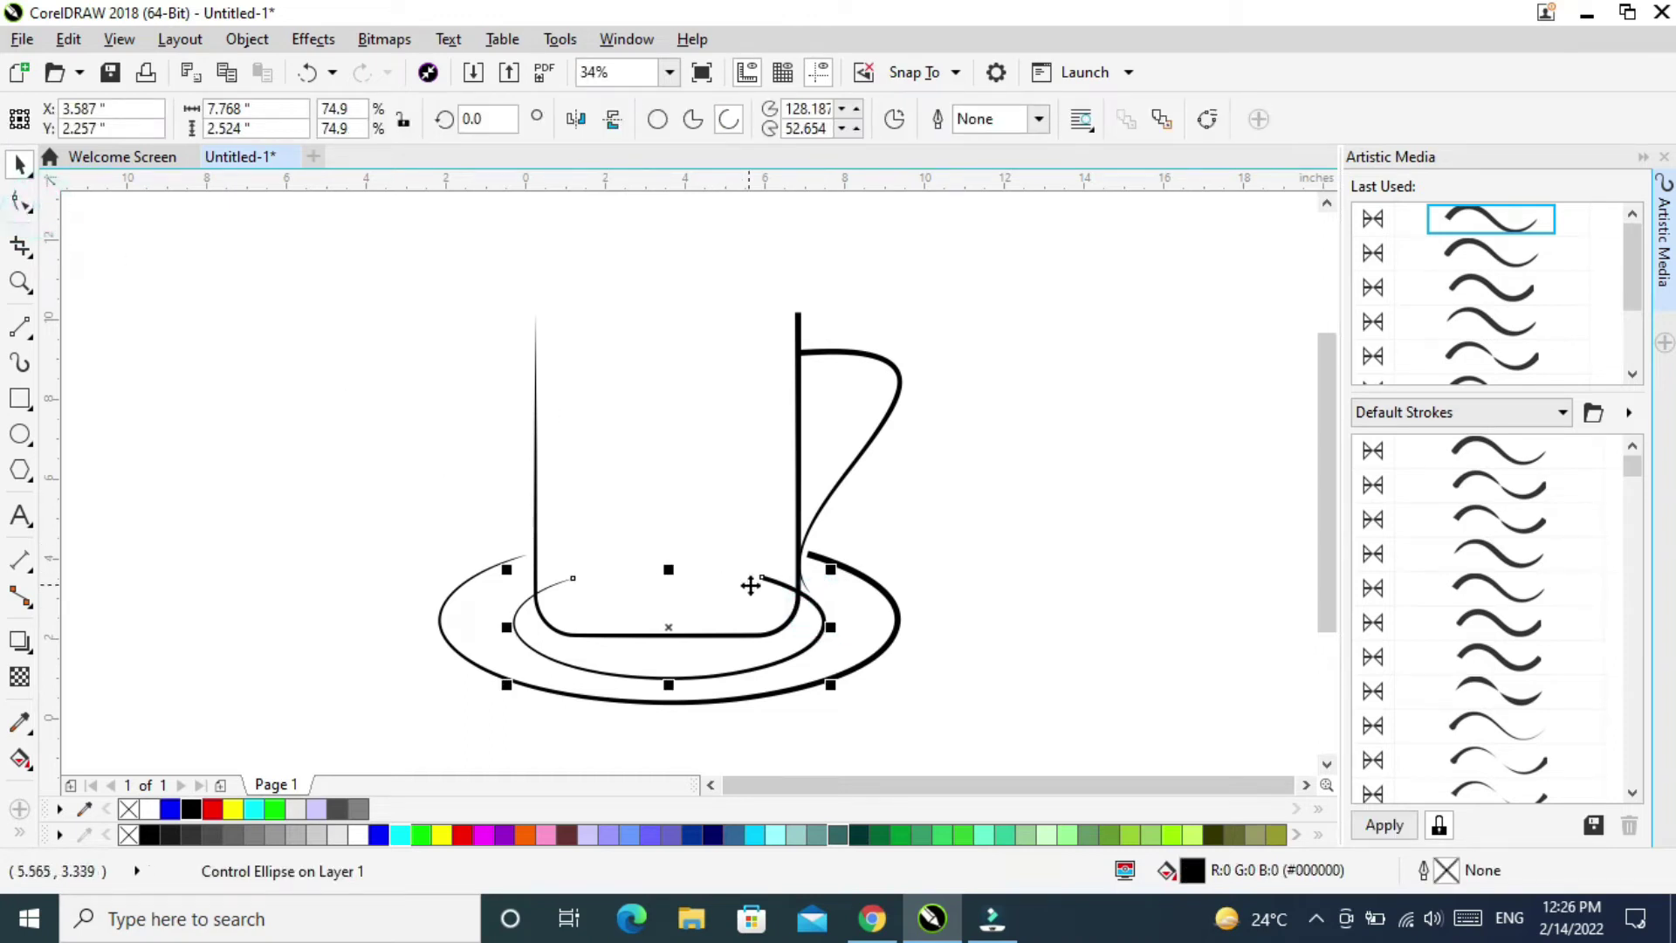
{"action": "left_click", "coordinate": [20, 201]}
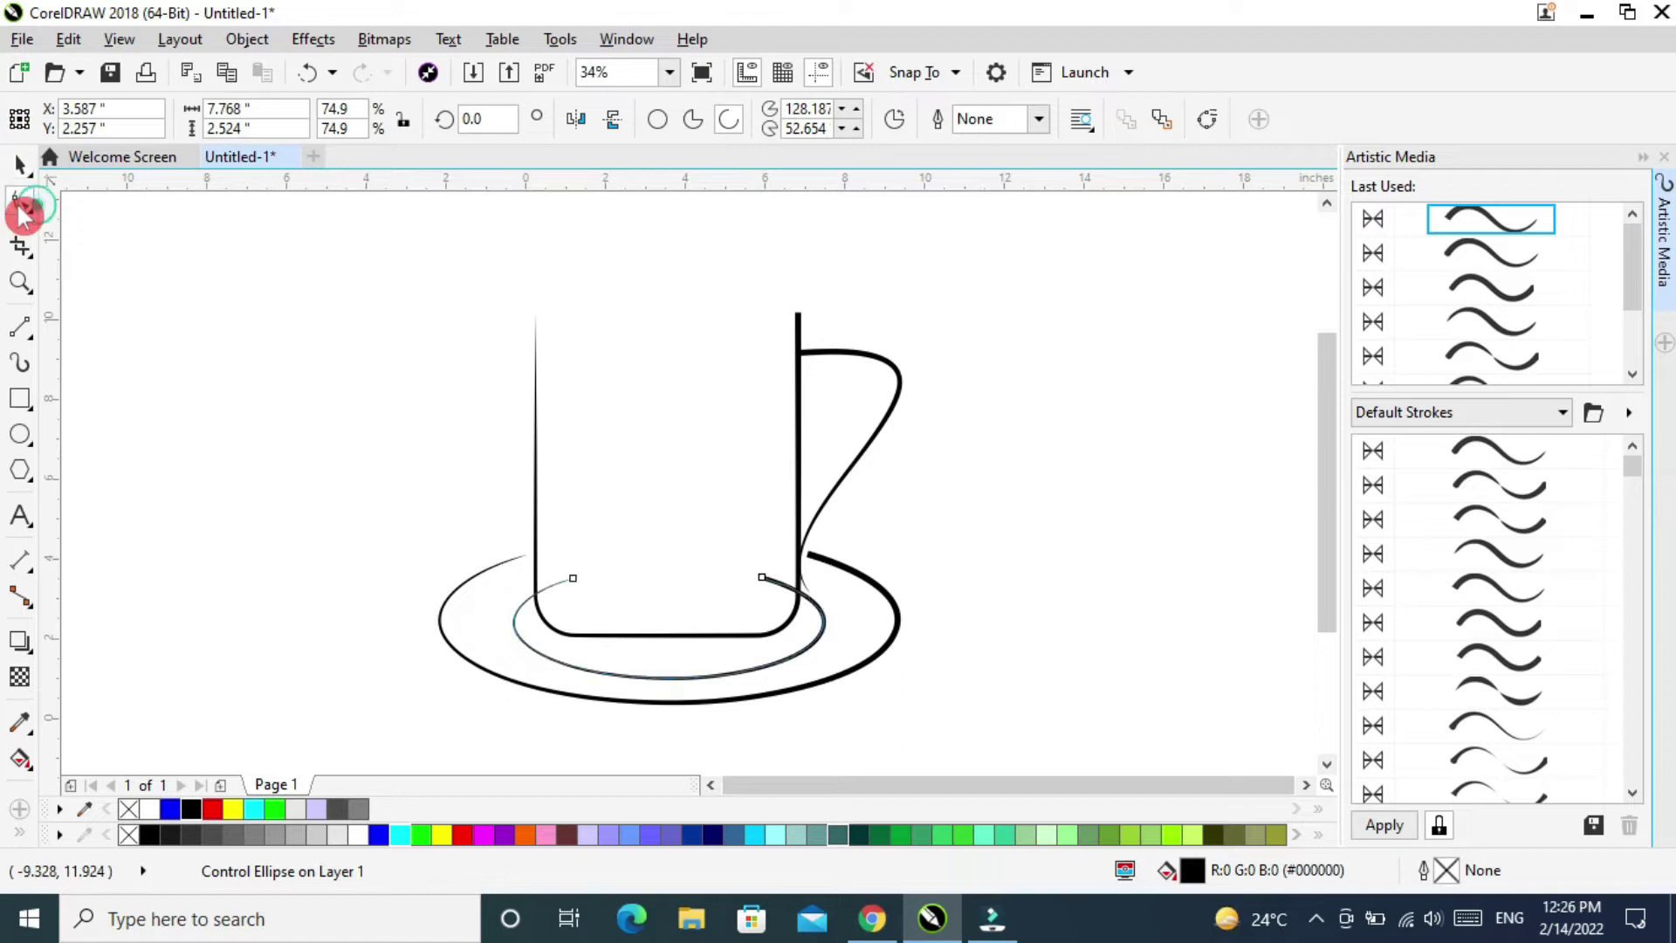
{"action": "left_click_drag", "start_coordinate": [764, 582], "coordinate": [799, 591]}
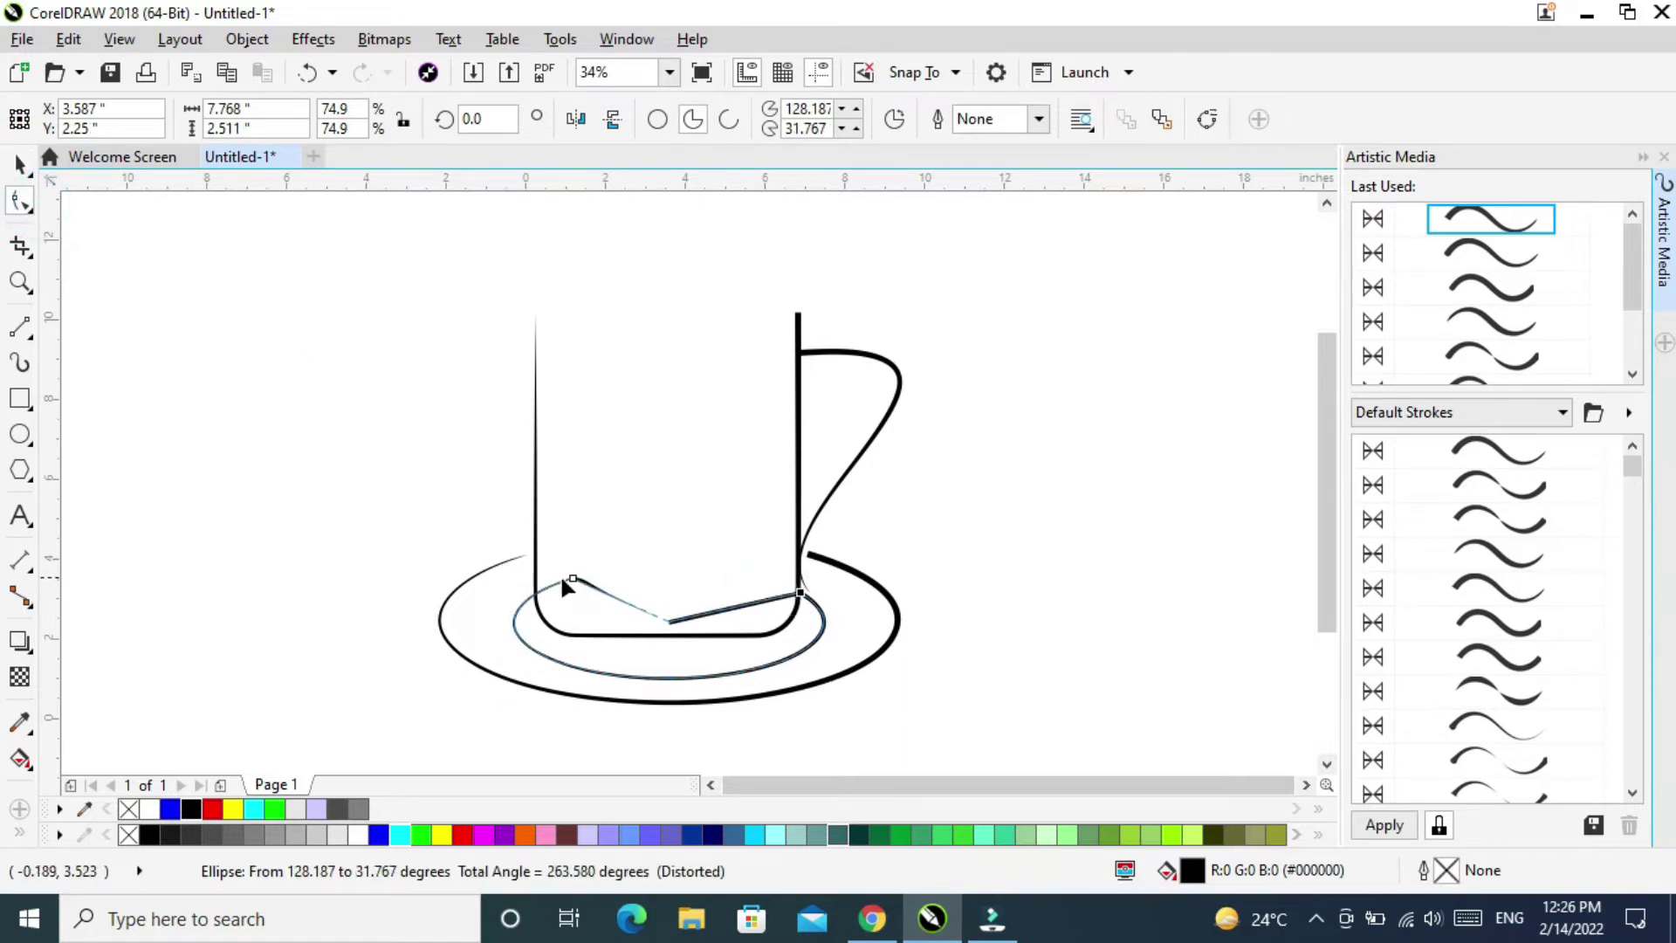
{"action": "left_click_drag", "start_coordinate": [572, 579], "coordinate": [531, 595]}
{"action": "left_click", "coordinate": [725, 119]}
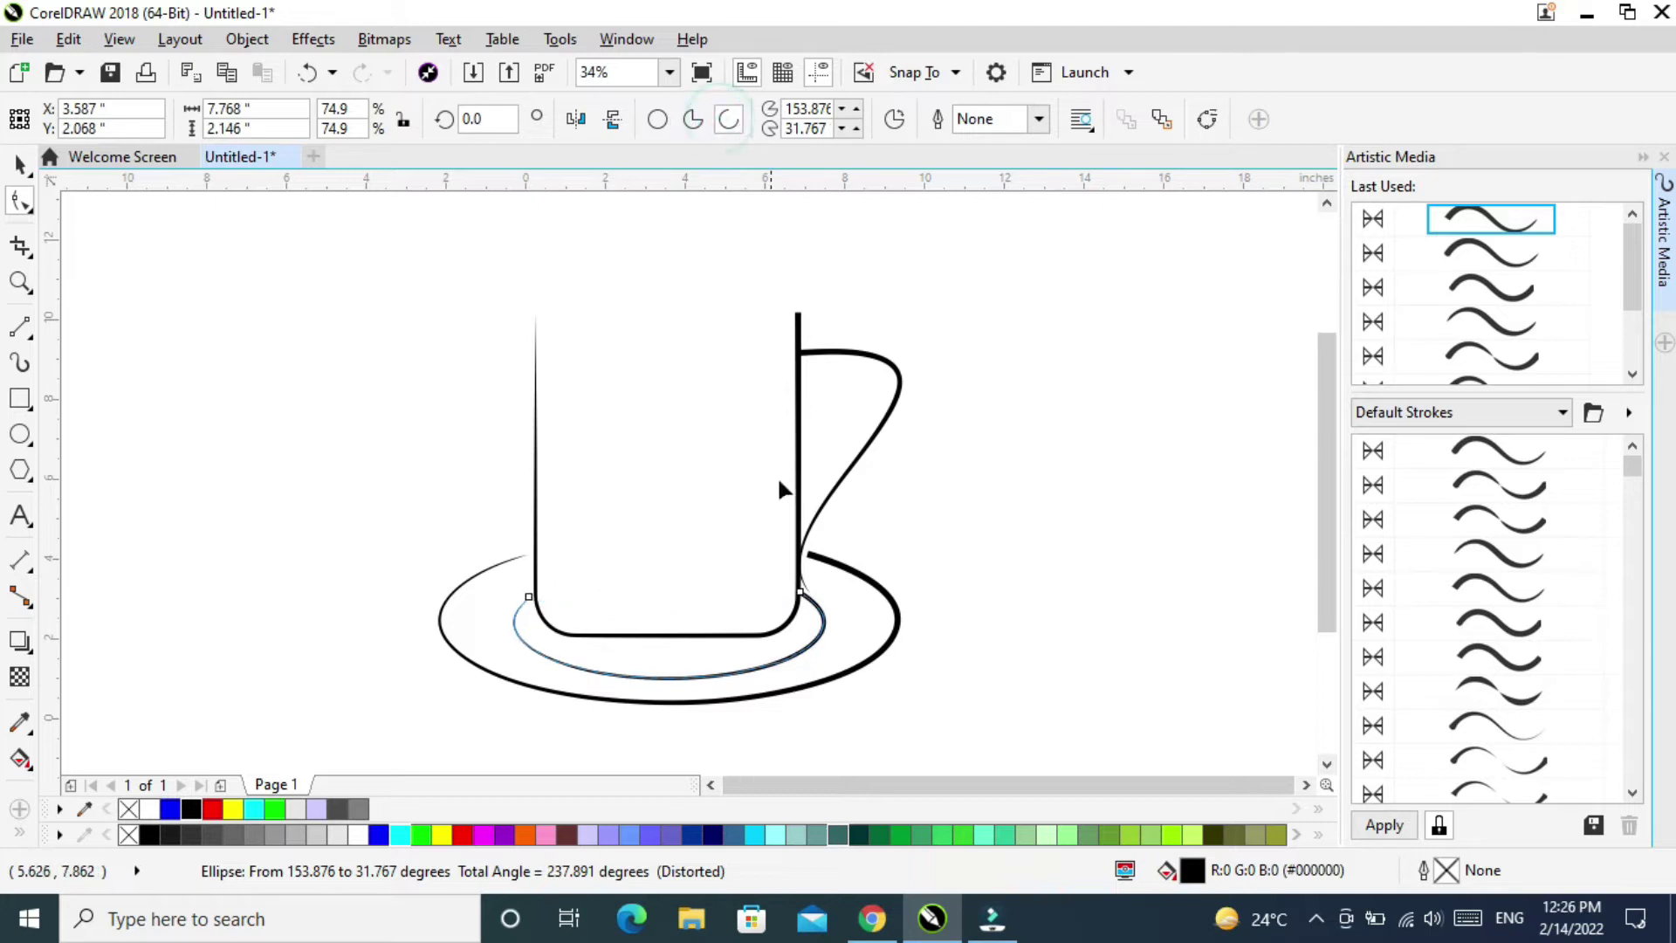
{"action": "left_click", "coordinate": [19, 164]}
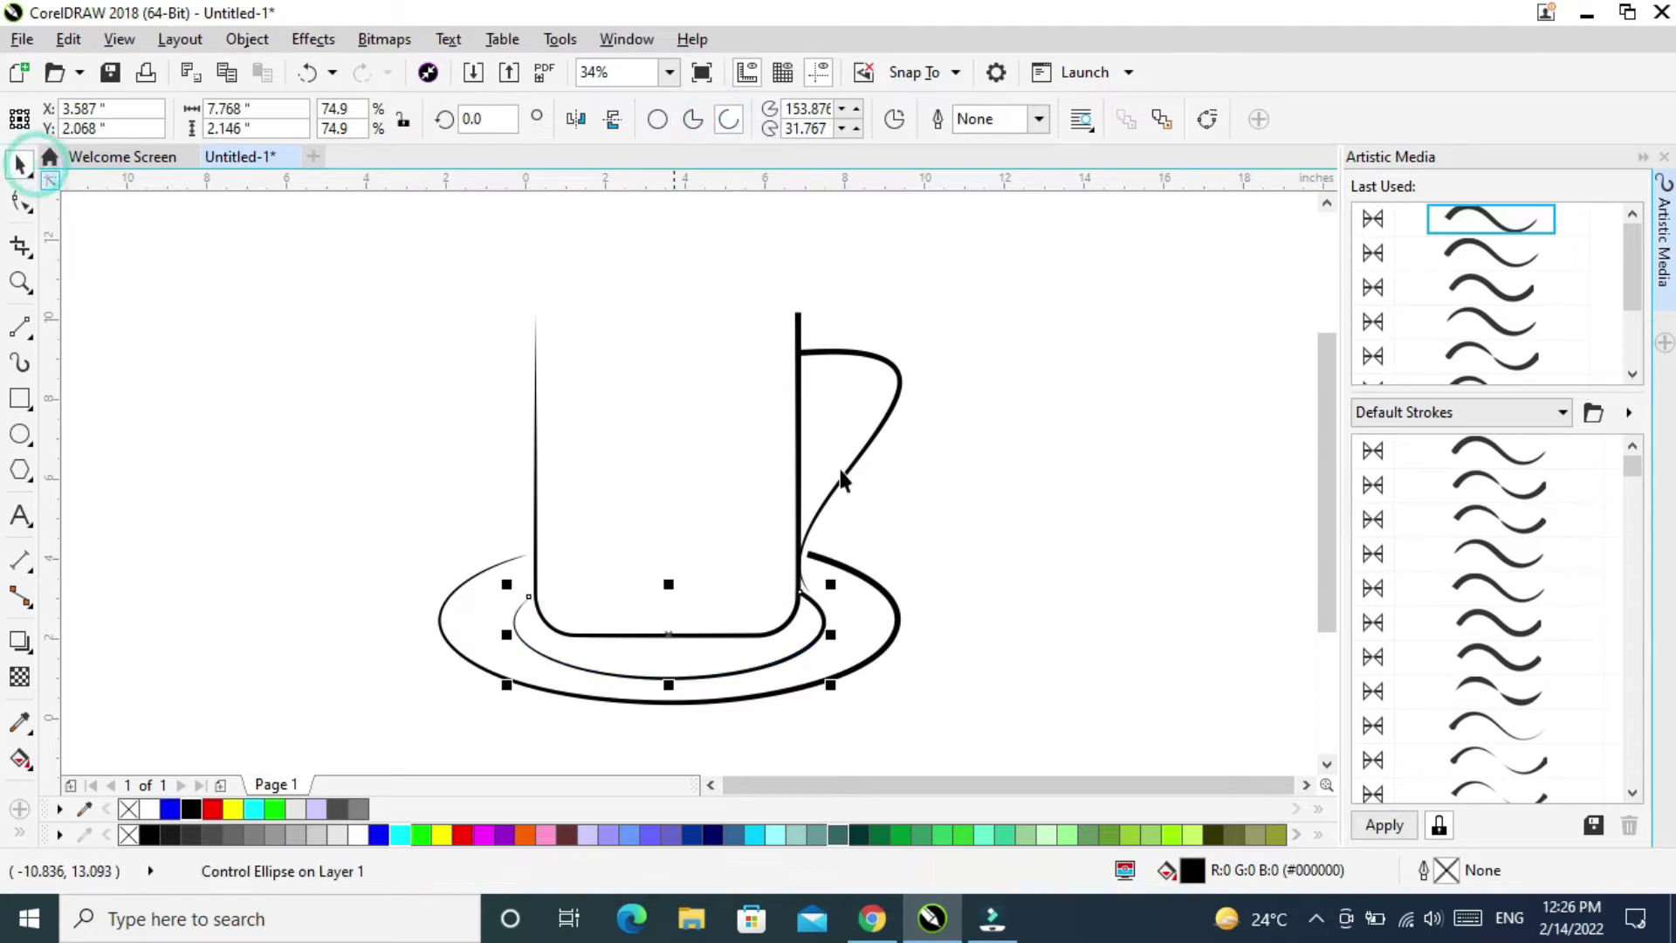
{"action": "left_click", "coordinate": [984, 421]}
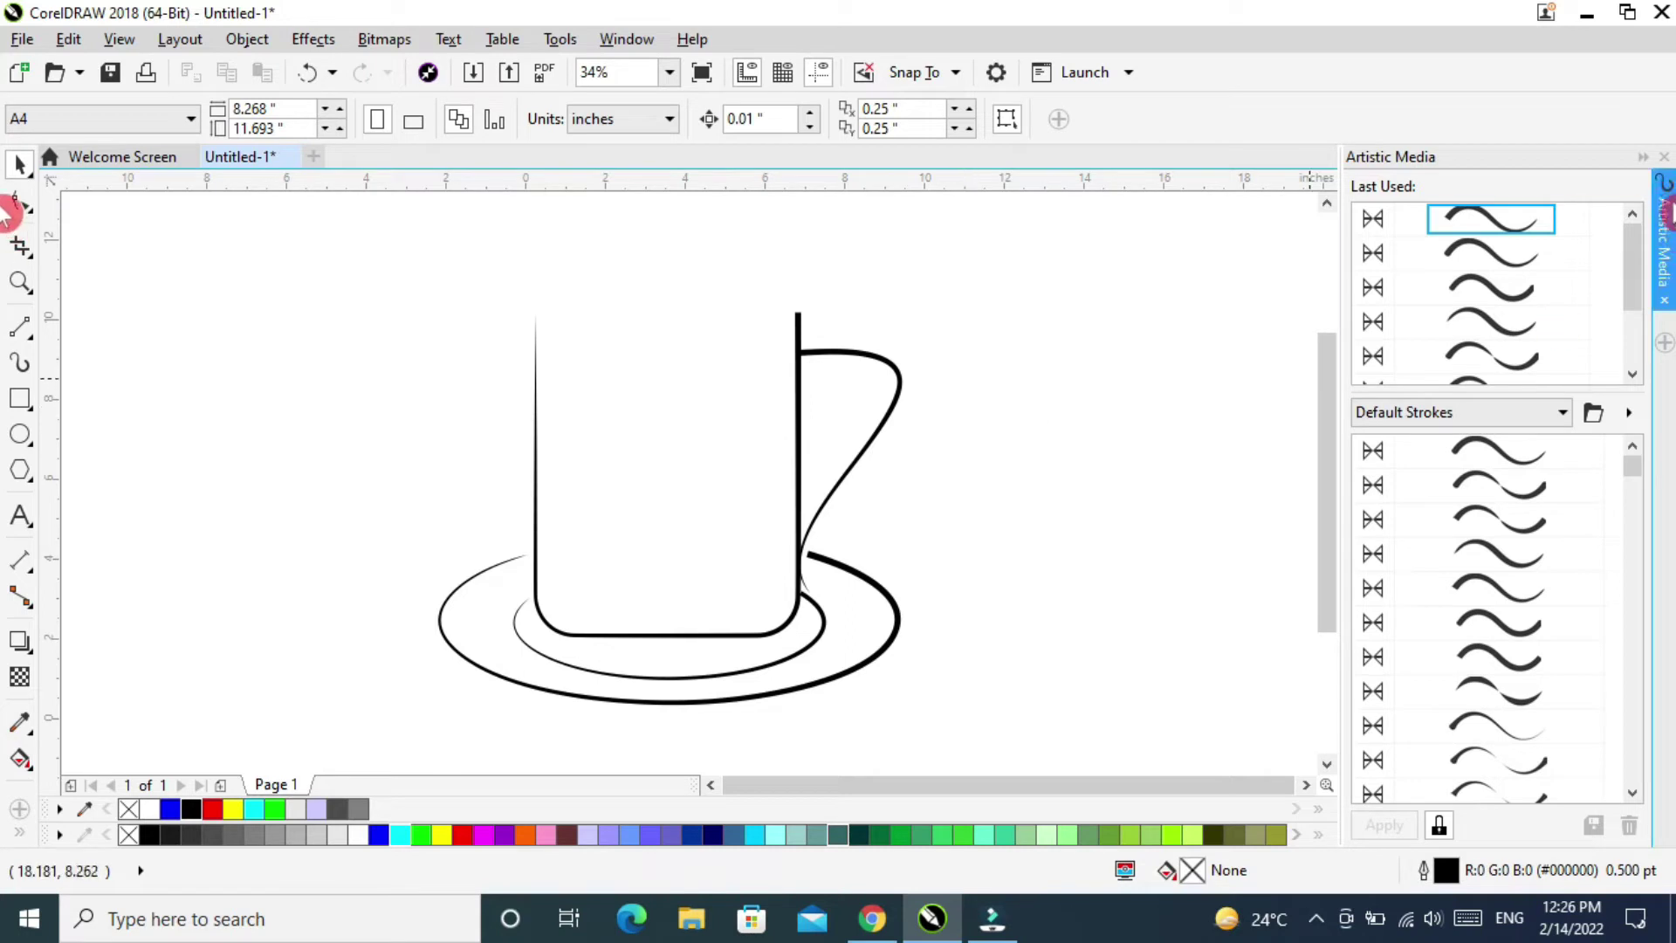
Draw an ellipse about 6.6 by 1.1 inches across the cup's open top as its rim.
{"action": "left_click", "coordinate": [39, 329]}
{"action": "left_click", "coordinate": [22, 442]}
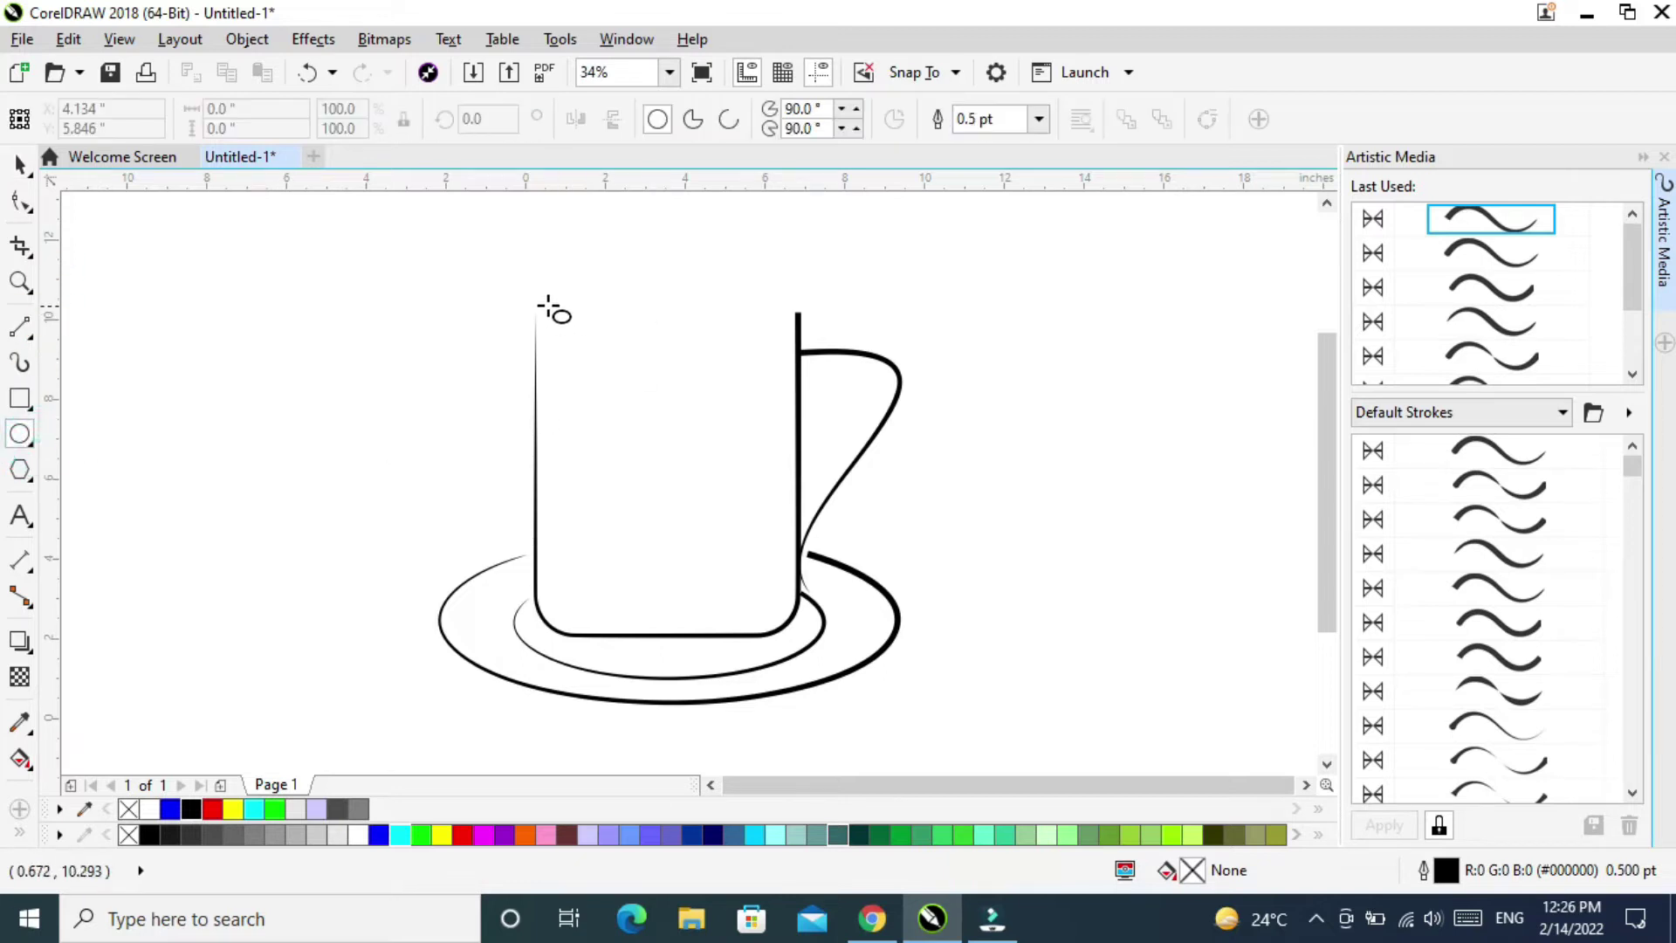
{"action": "left_click_drag", "start_coordinate": [536, 306], "coordinate": [797, 350]}
{"action": "left_click", "coordinate": [20, 164]}
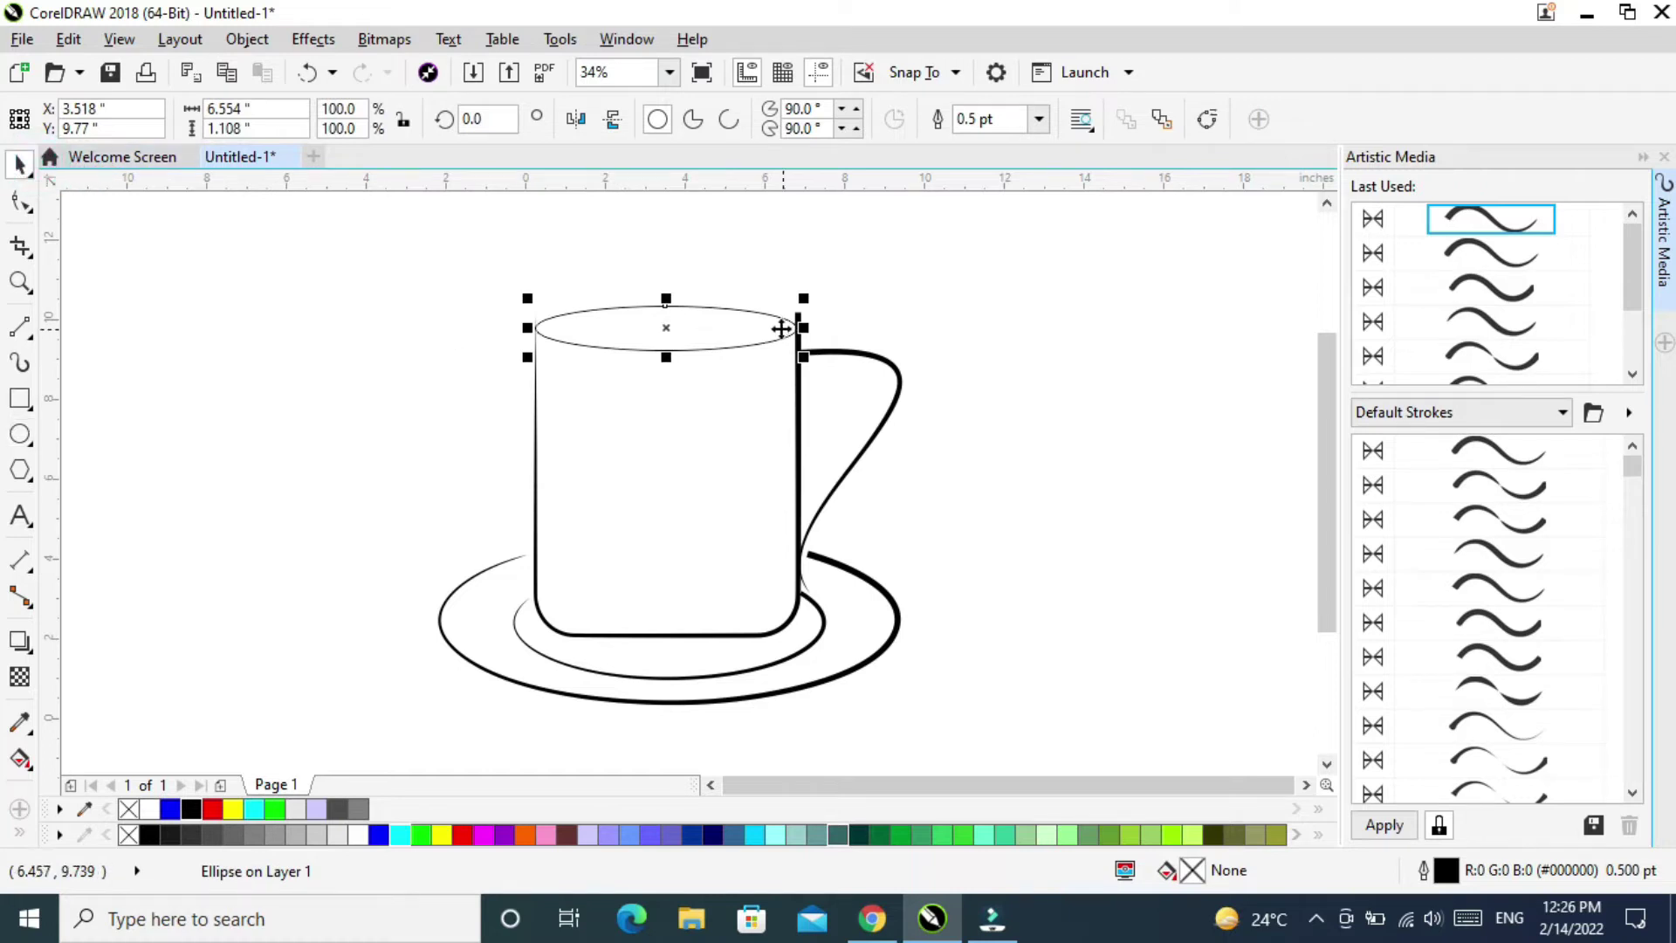
Align the rim ellipse with the cup's upper edges and apply a default stroke that thins in the middle.
{"action": "left_click_drag", "start_coordinate": [669, 337], "coordinate": [668, 318]}
{"action": "left_click", "coordinate": [1507, 499]}
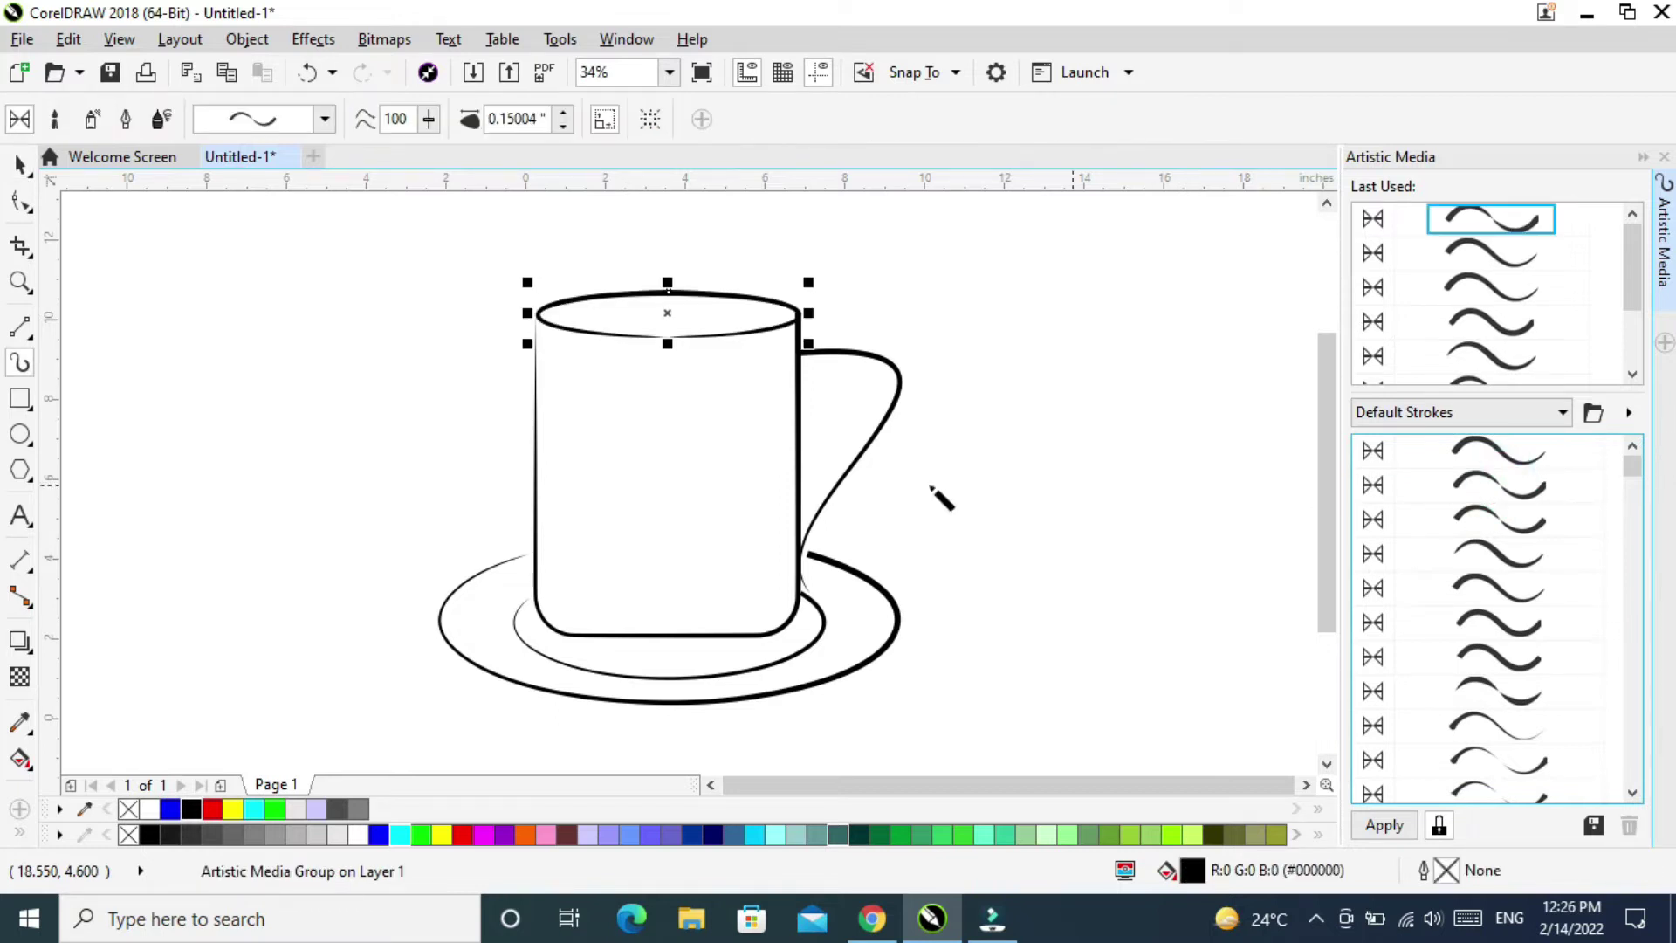
{"action": "left_click", "coordinate": [19, 163]}
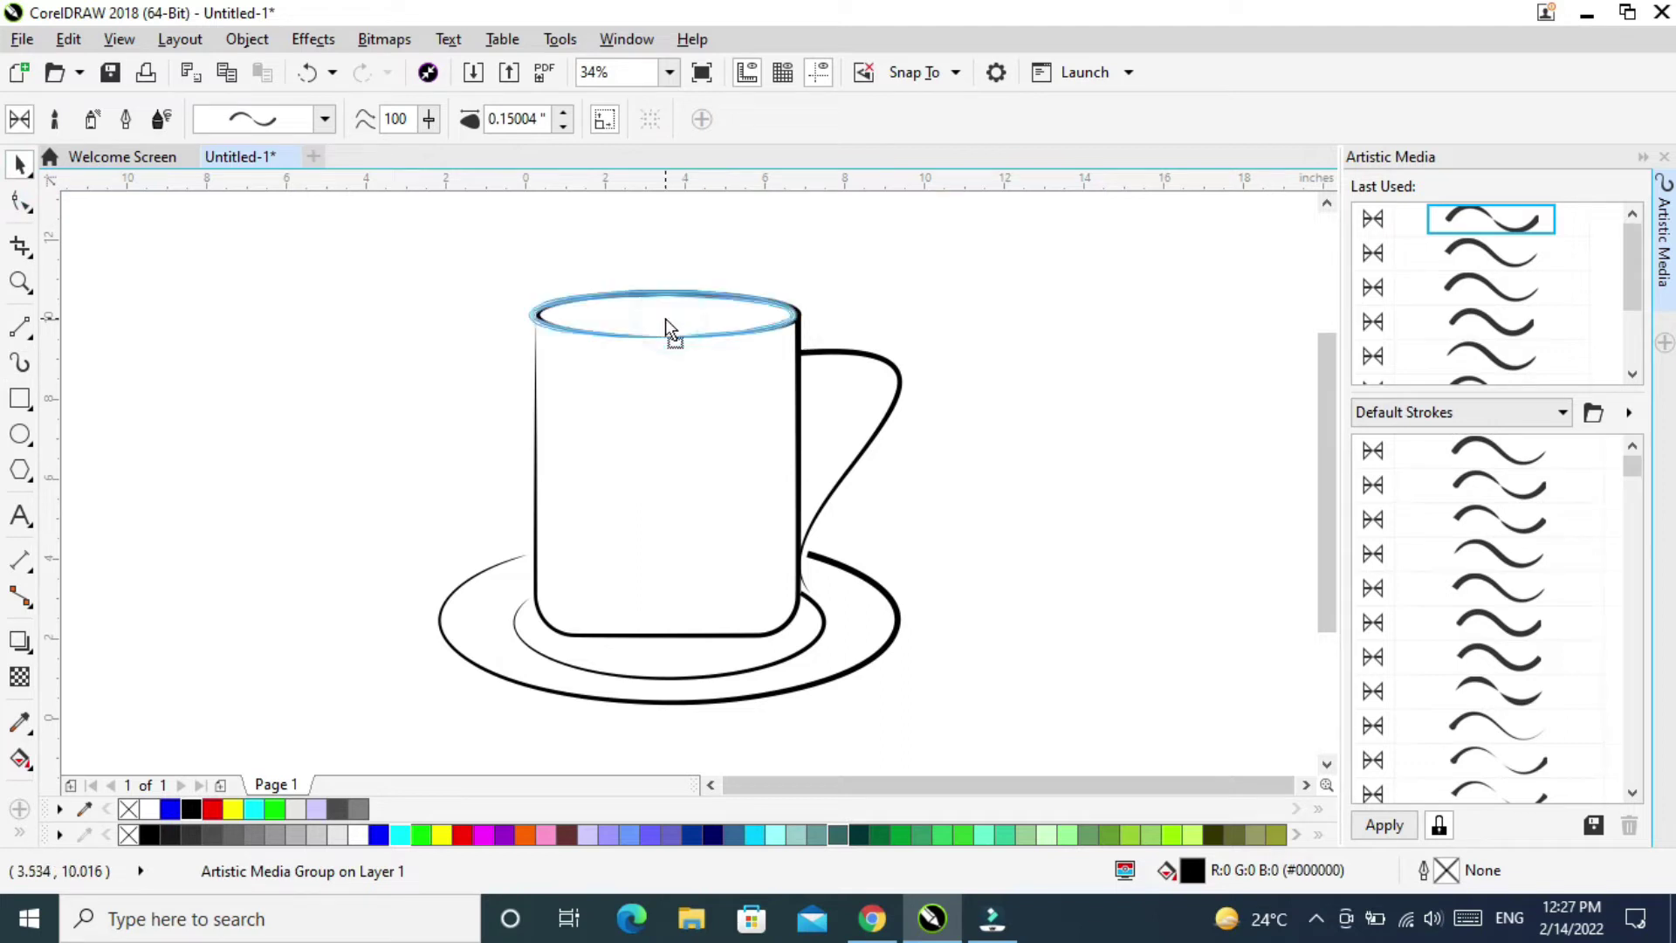
{"action": "left_click", "coordinate": [668, 321]}
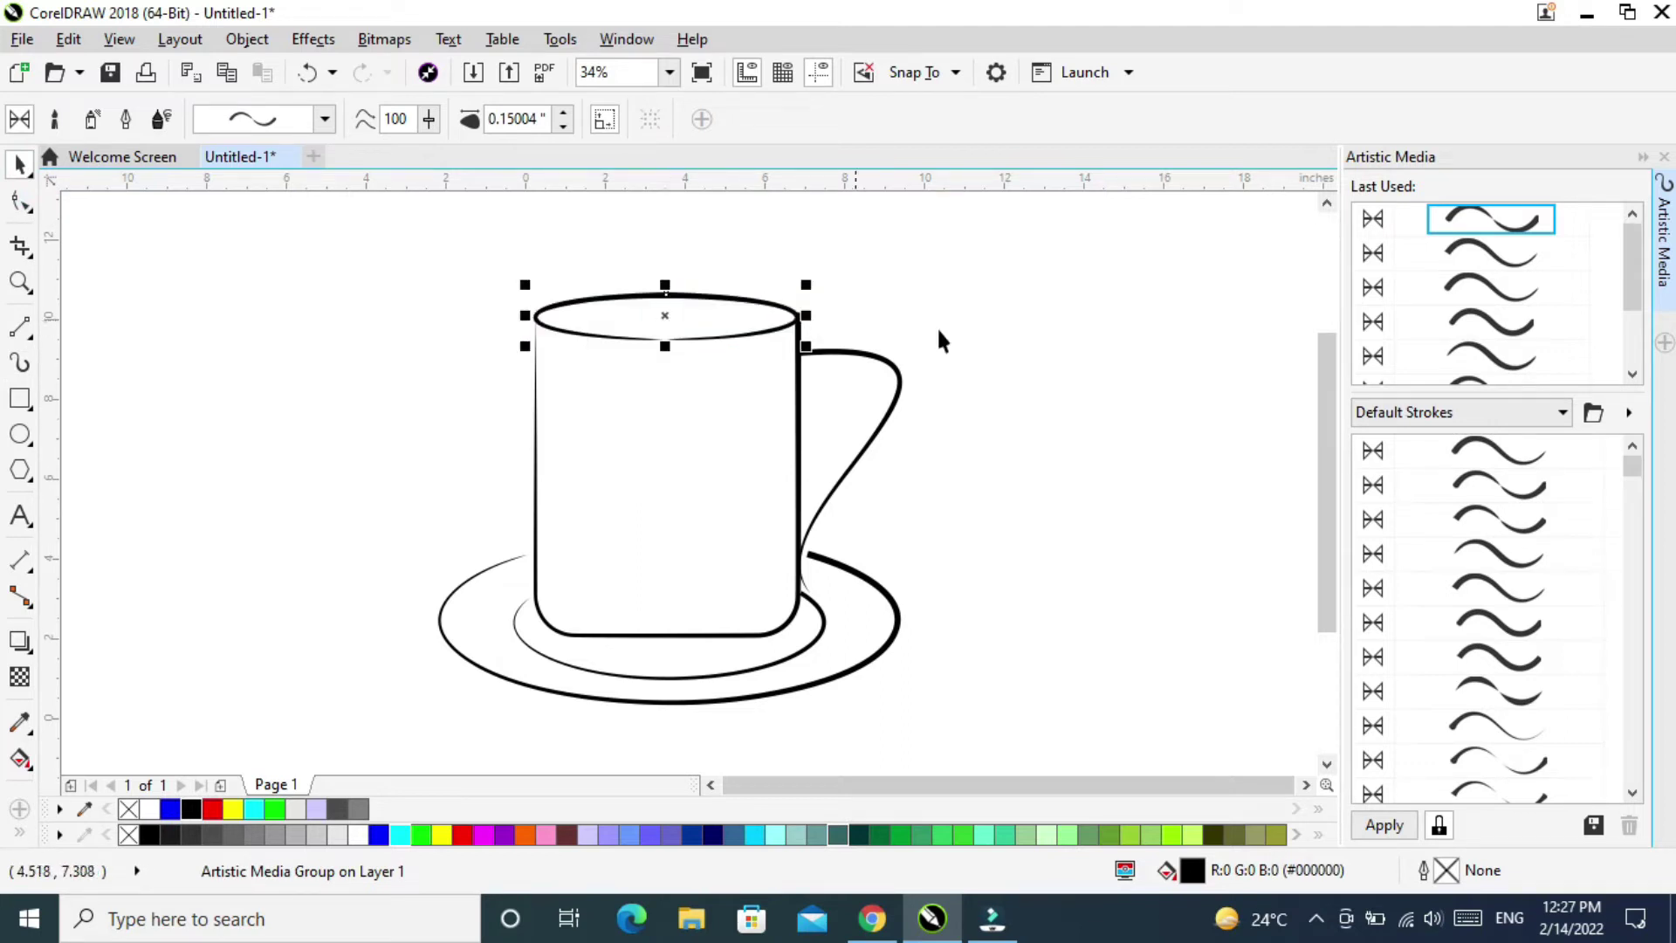
{"action": "left_click", "coordinate": [1047, 319]}
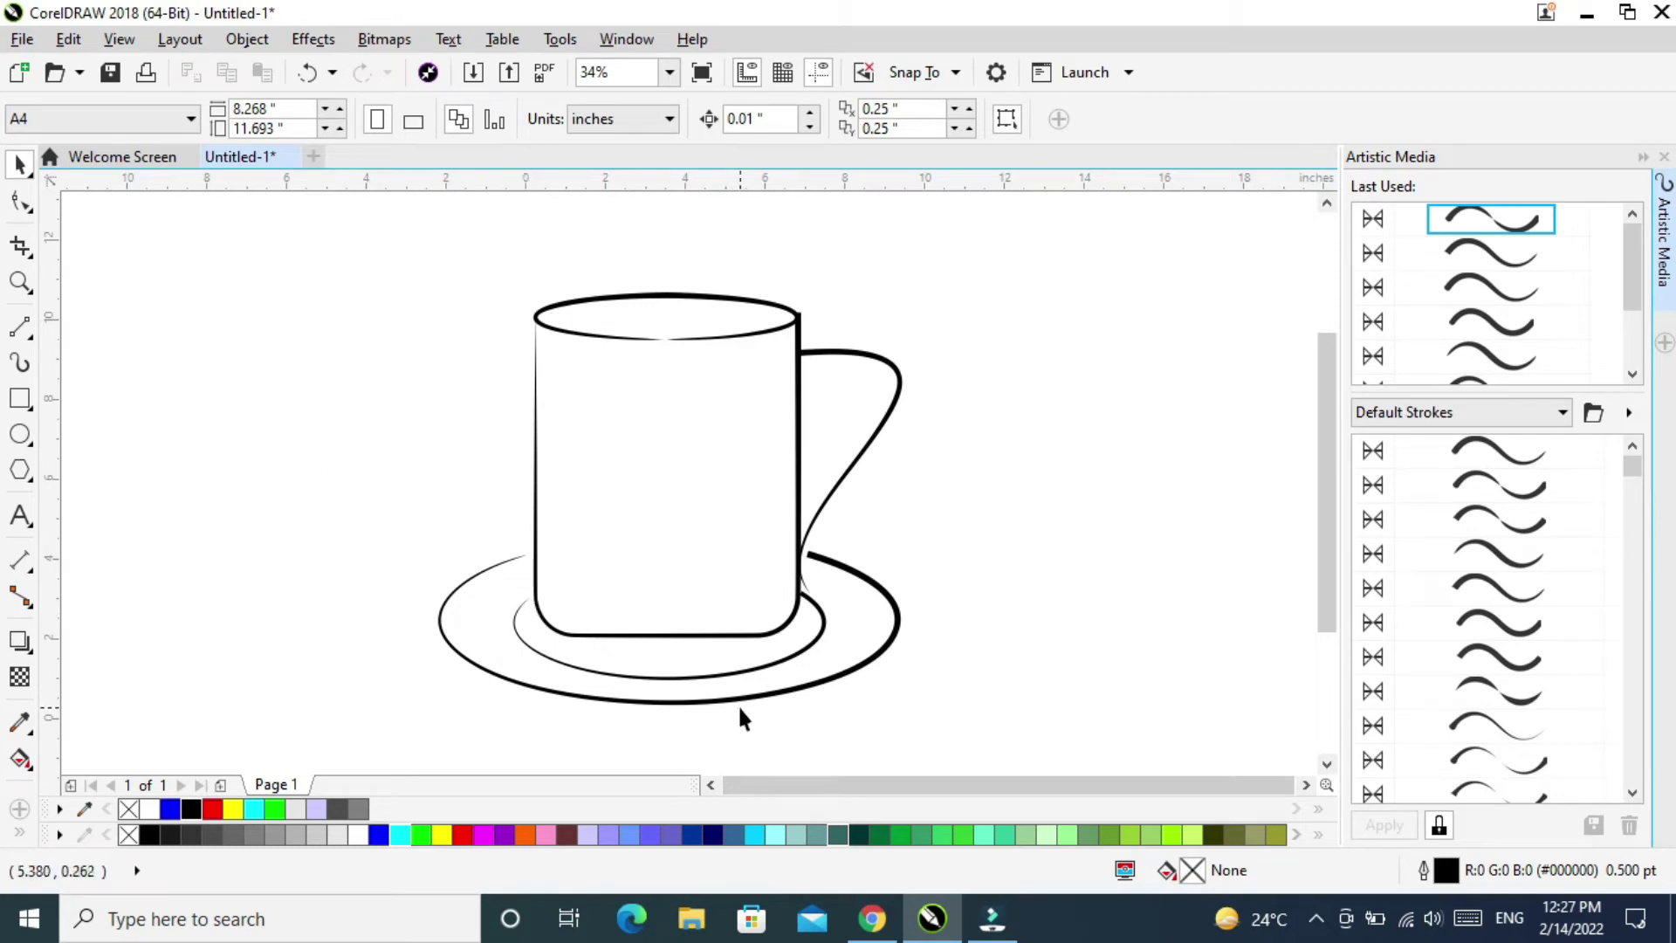
Widen both saucer arcs together from their centre to about 12.1 inches, keeping their height.
{"action": "left_click_drag", "start_coordinate": [379, 545], "coordinate": [954, 705]}
{"action": "left_click_drag", "start_coordinate": [912, 629], "coordinate": [922, 628]}
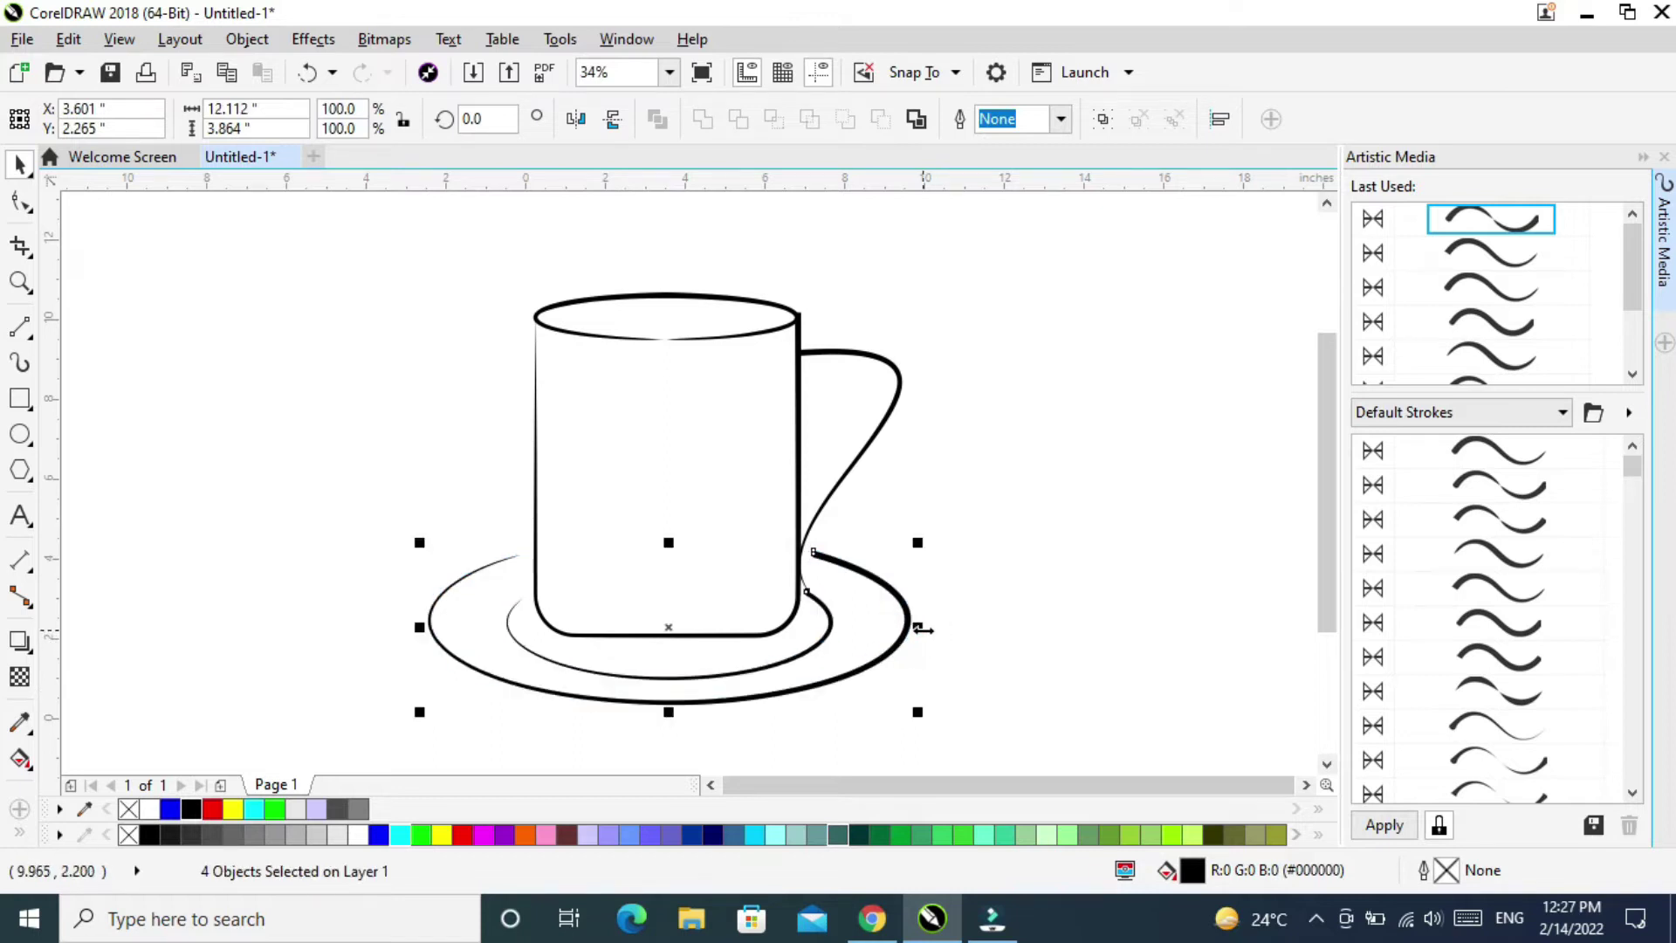
{"action": "left_click", "coordinate": [1025, 552]}
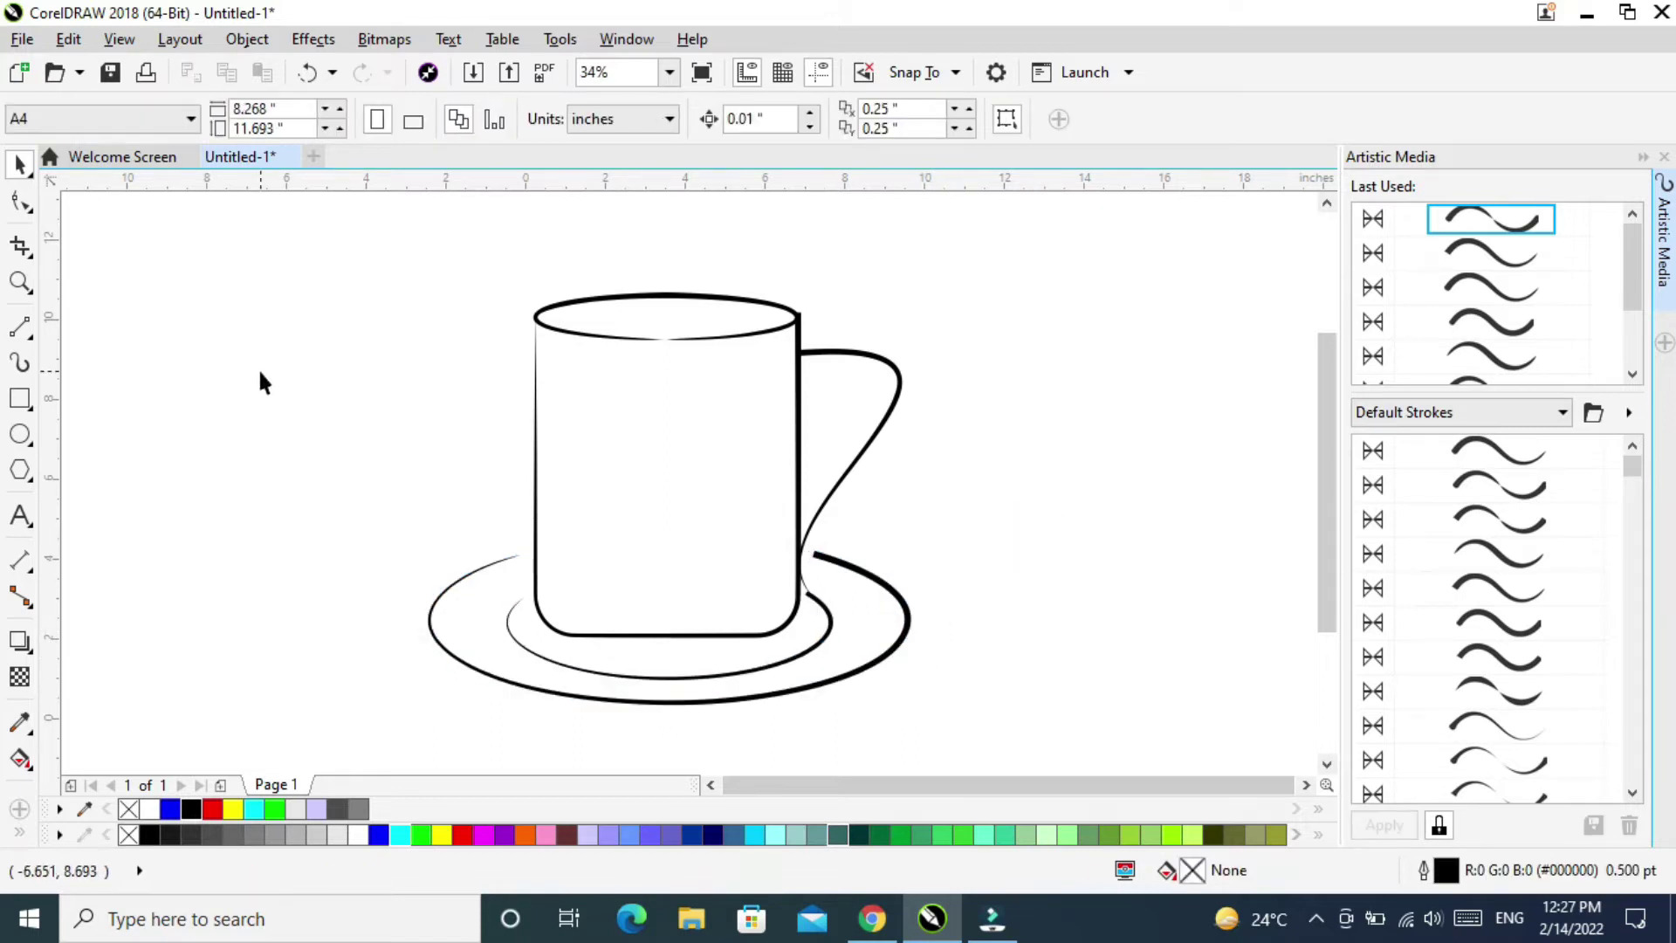
Draw a near-vertical line about 4 inches long beside the cup and bend it into an S-shaped steam curve.
{"action": "left_click", "coordinate": [25, 330]}
{"action": "left_click_drag", "start_coordinate": [316, 285], "coordinate": [311, 447]}
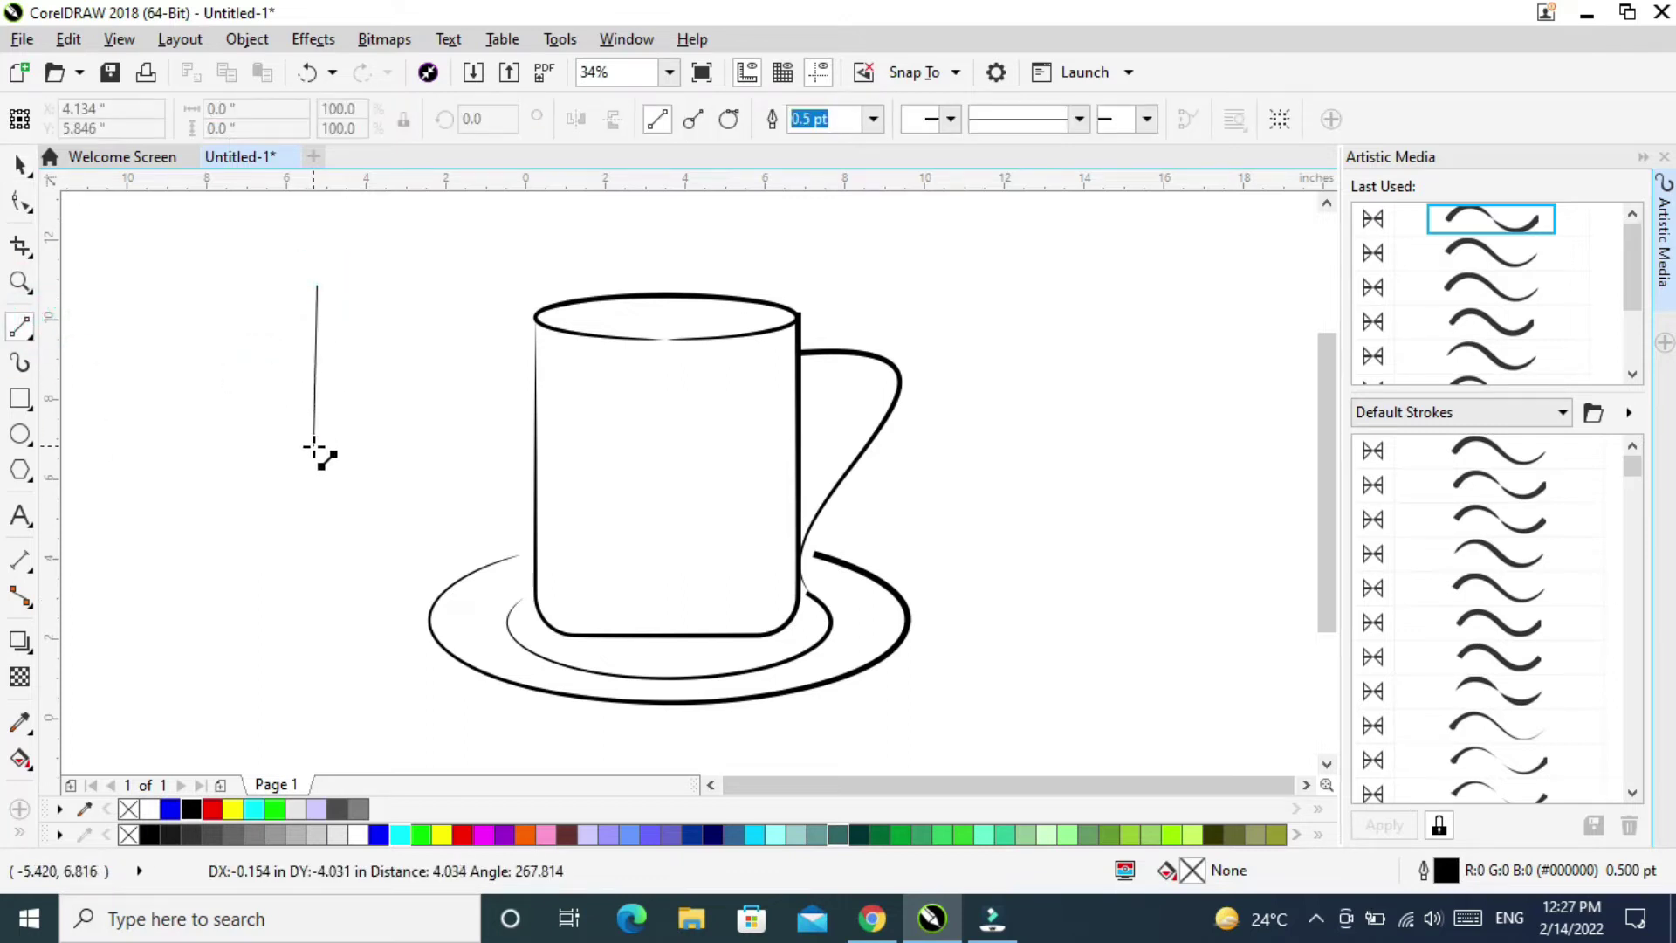
{"action": "left_click", "coordinate": [21, 201]}
{"action": "left_click", "coordinate": [312, 376]}
{"action": "left_click", "coordinate": [356, 120]}
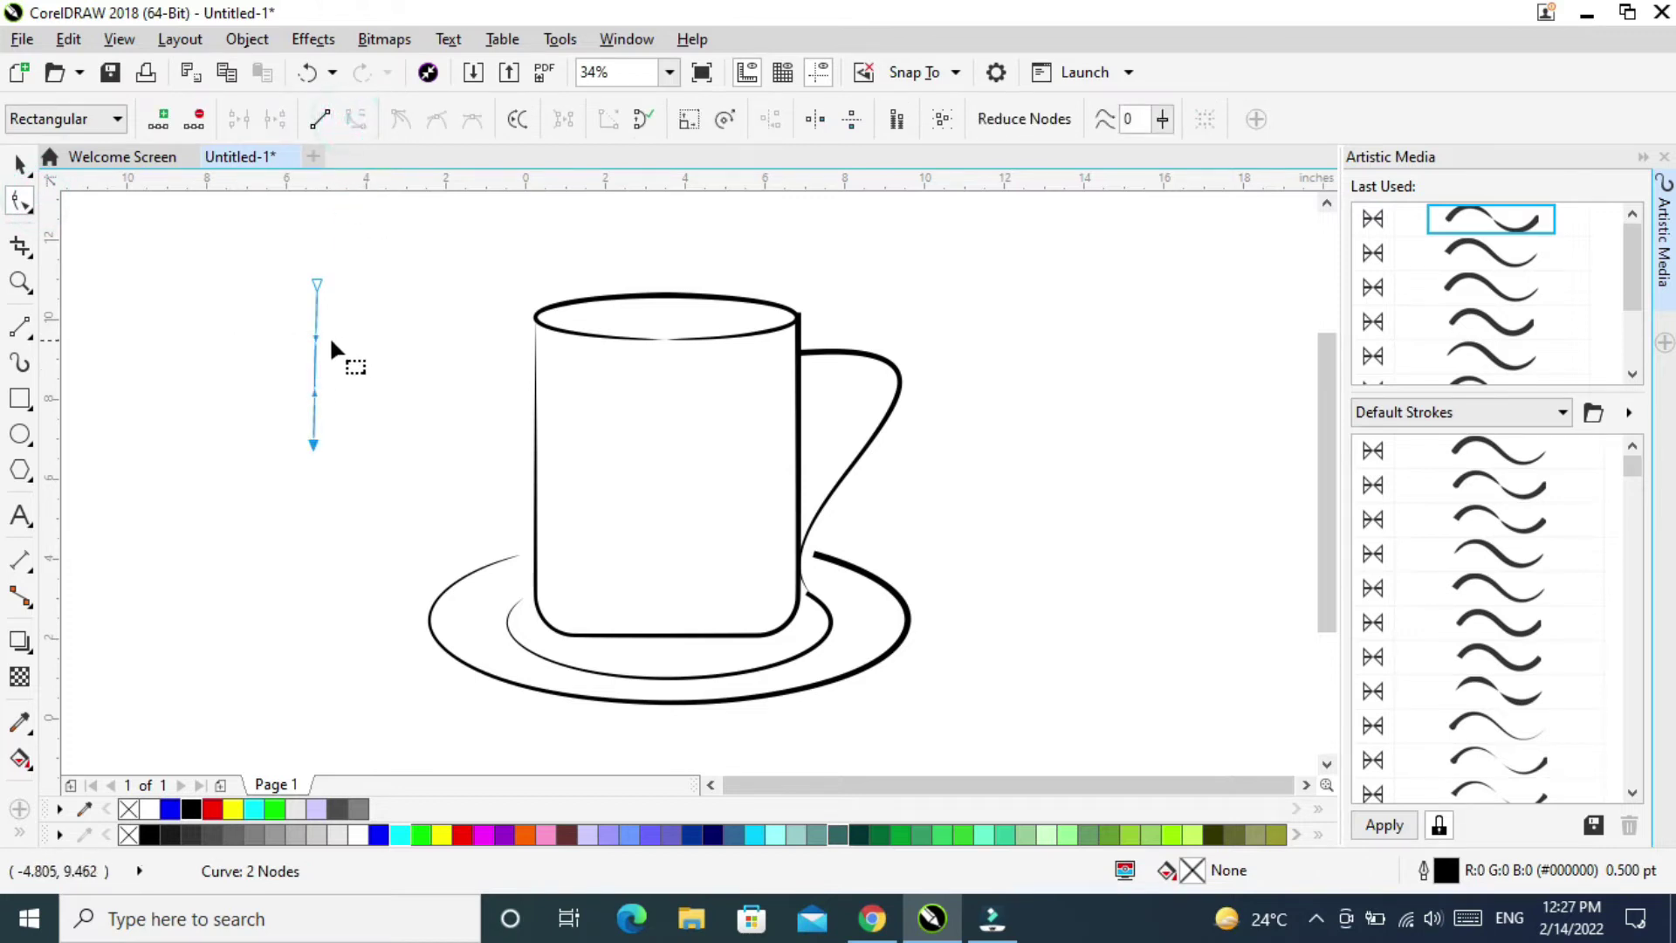
{"action": "left_click_drag", "start_coordinate": [316, 338], "coordinate": [388, 314]}
{"action": "left_click_drag", "start_coordinate": [302, 384], "coordinate": [263, 364]}
{"action": "left_click", "coordinate": [20, 164]}
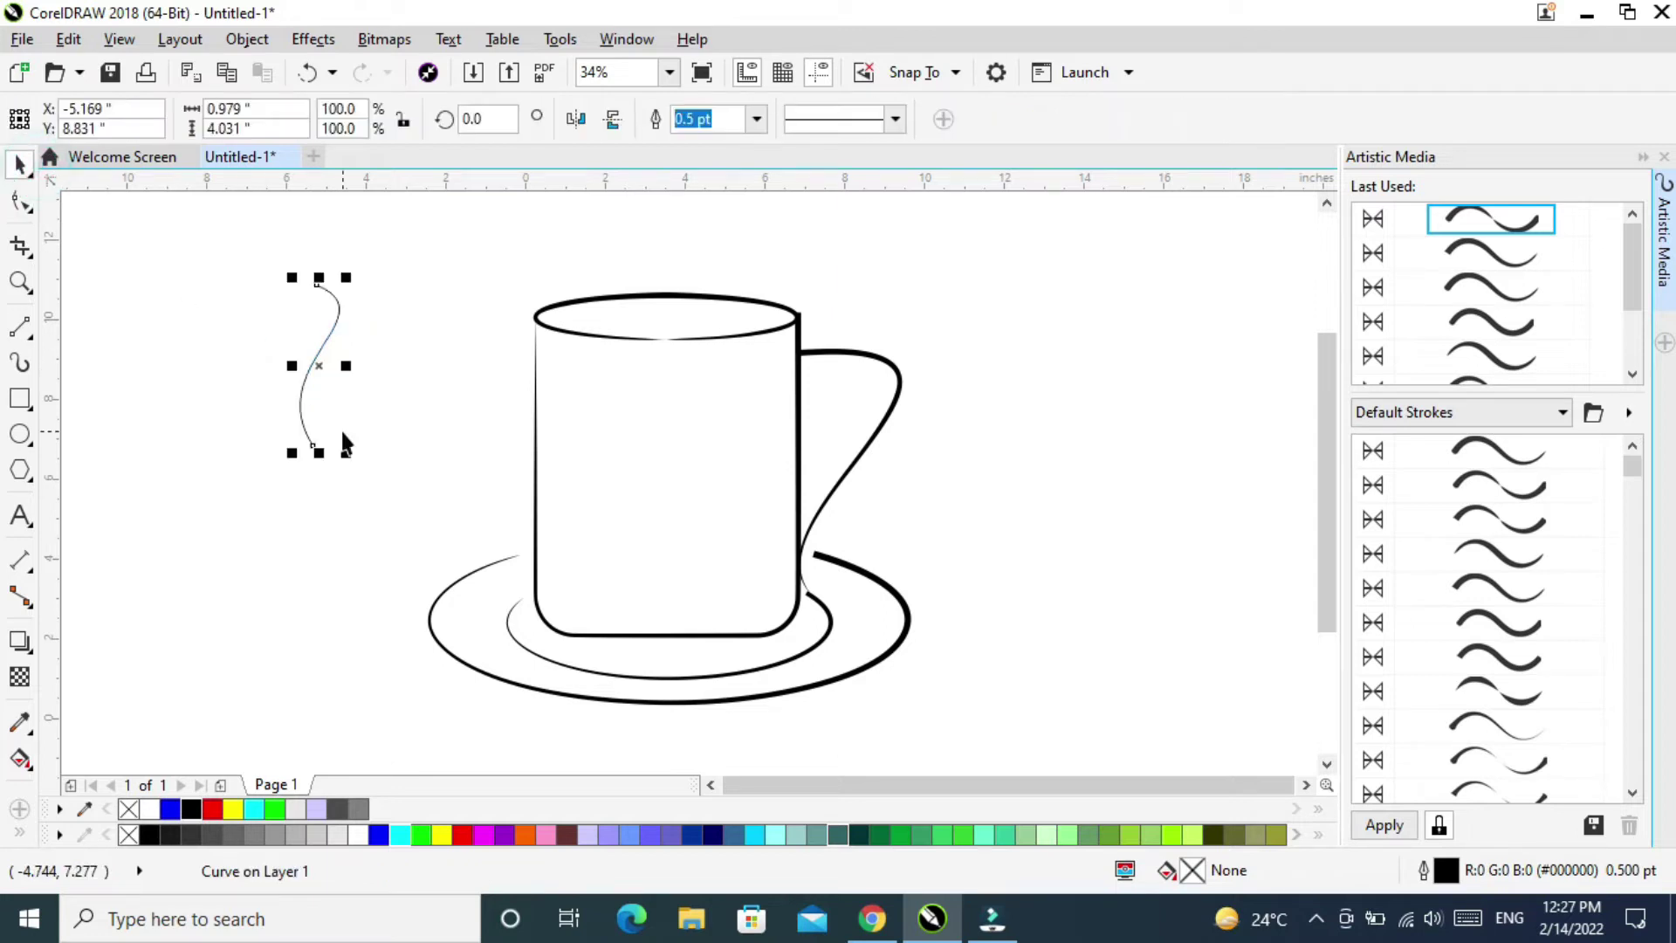
Move the steam curve over the cup's opening, mirror it vertically and horizontally, and centre it near X 4.55, Y 11.79 inches.
{"action": "left_click_drag", "start_coordinate": [321, 369], "coordinate": [689, 283]}
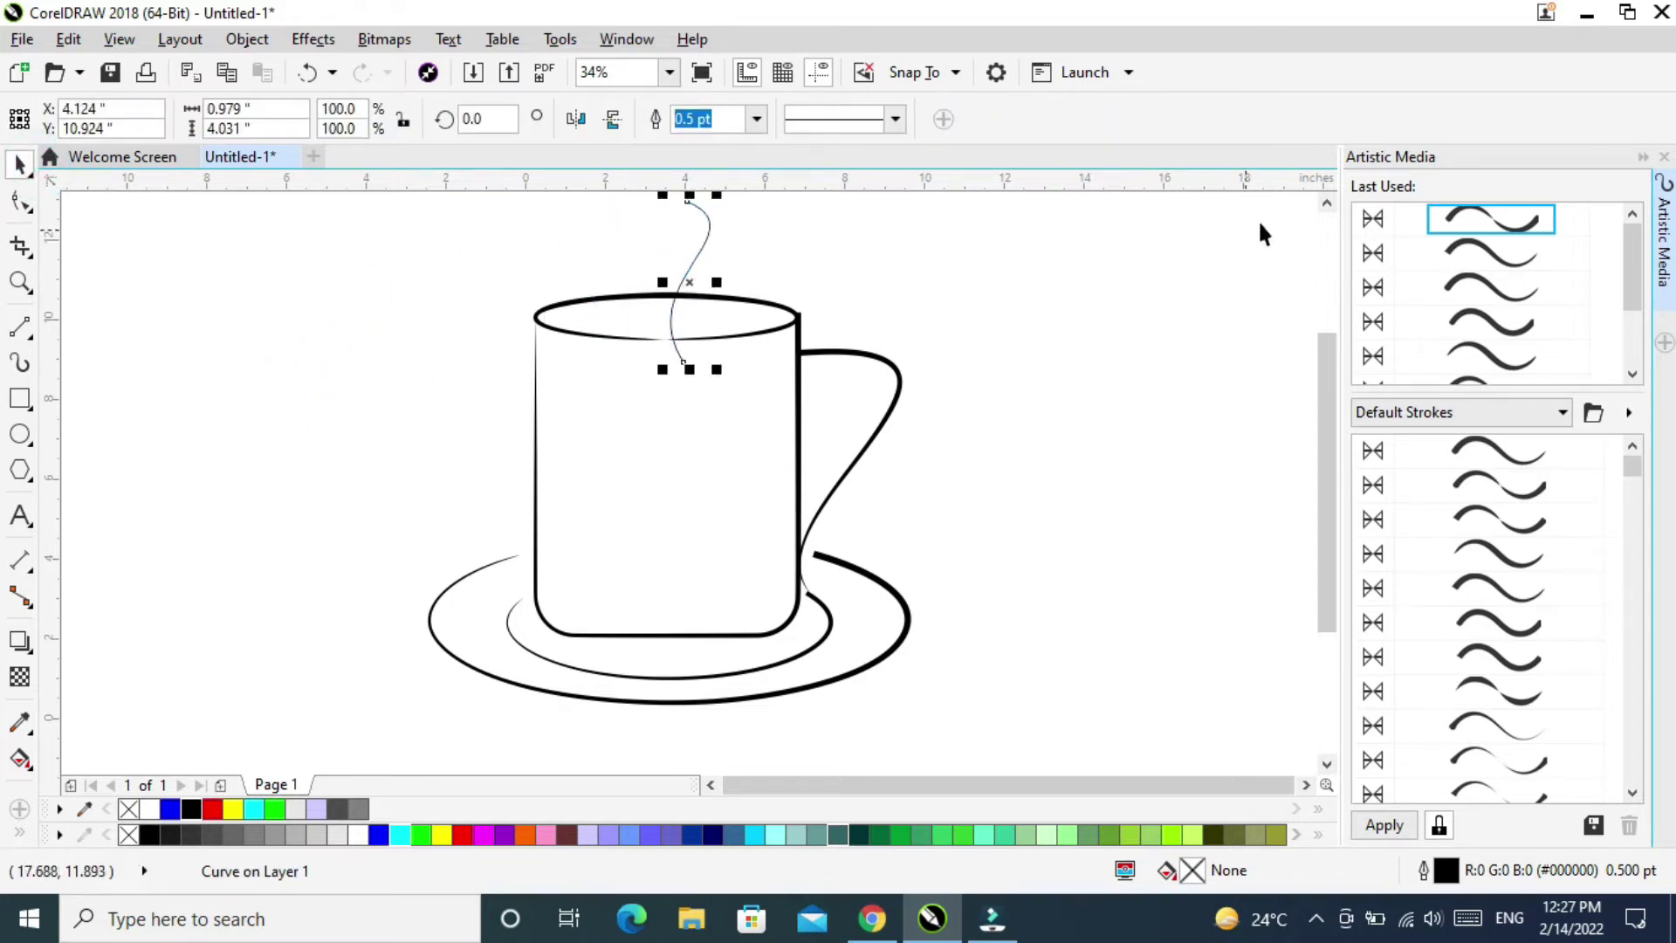
{"action": "left_click", "coordinate": [1327, 201]}
{"action": "left_click", "coordinate": [1327, 201]}
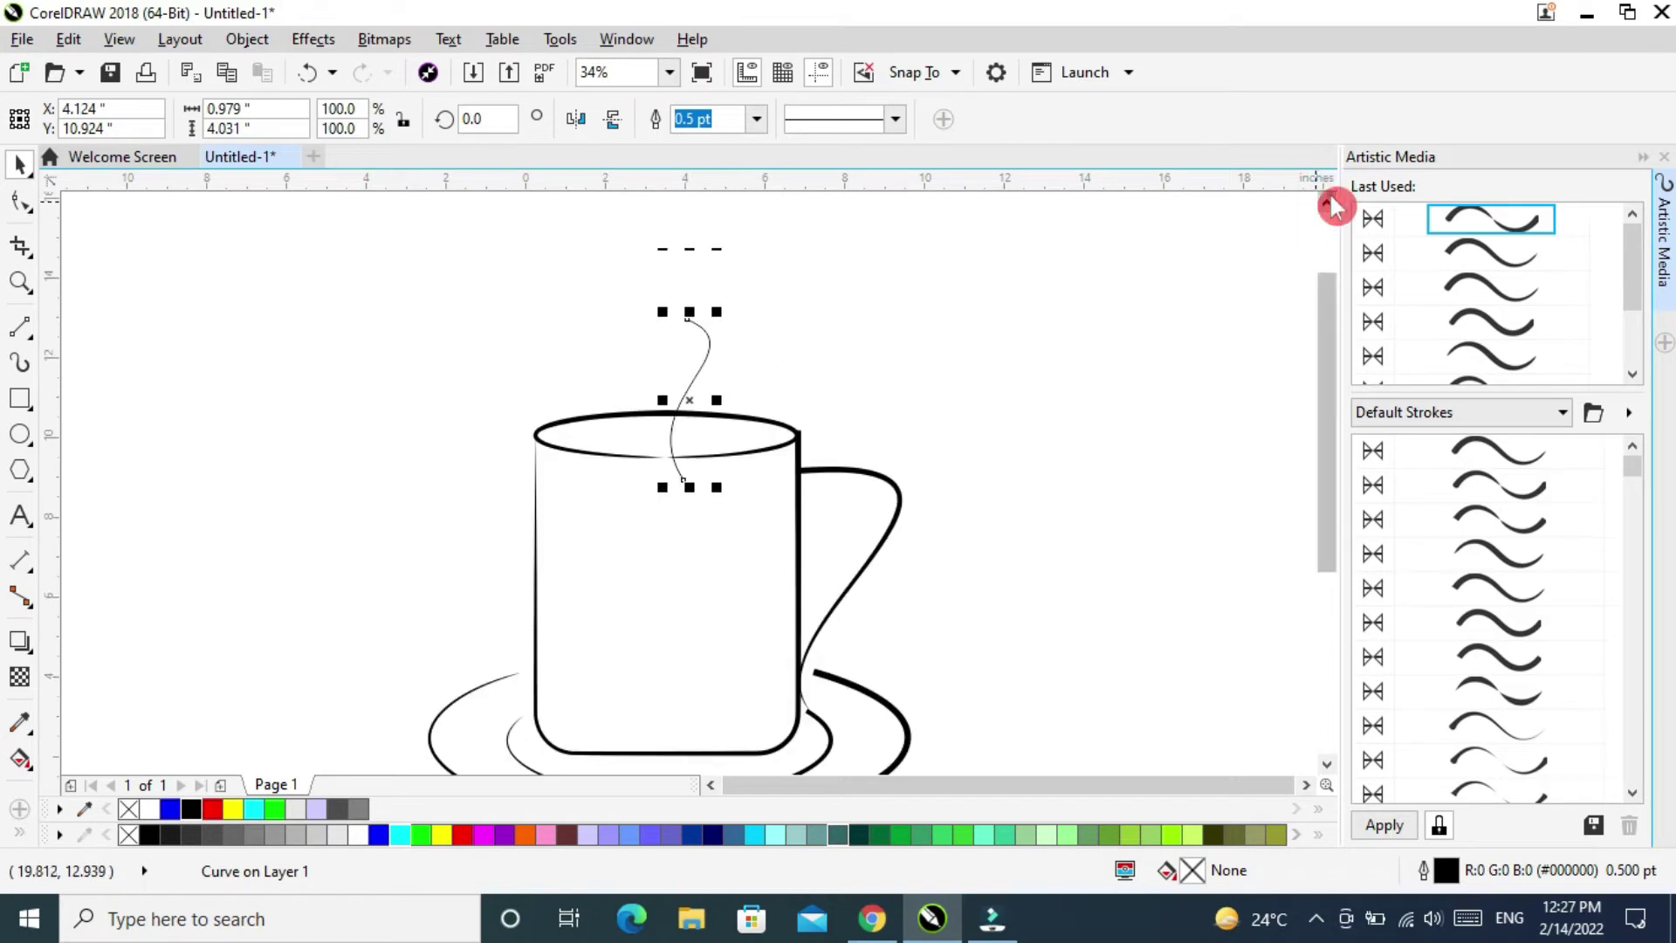
{"action": "left_click", "coordinate": [687, 397]}
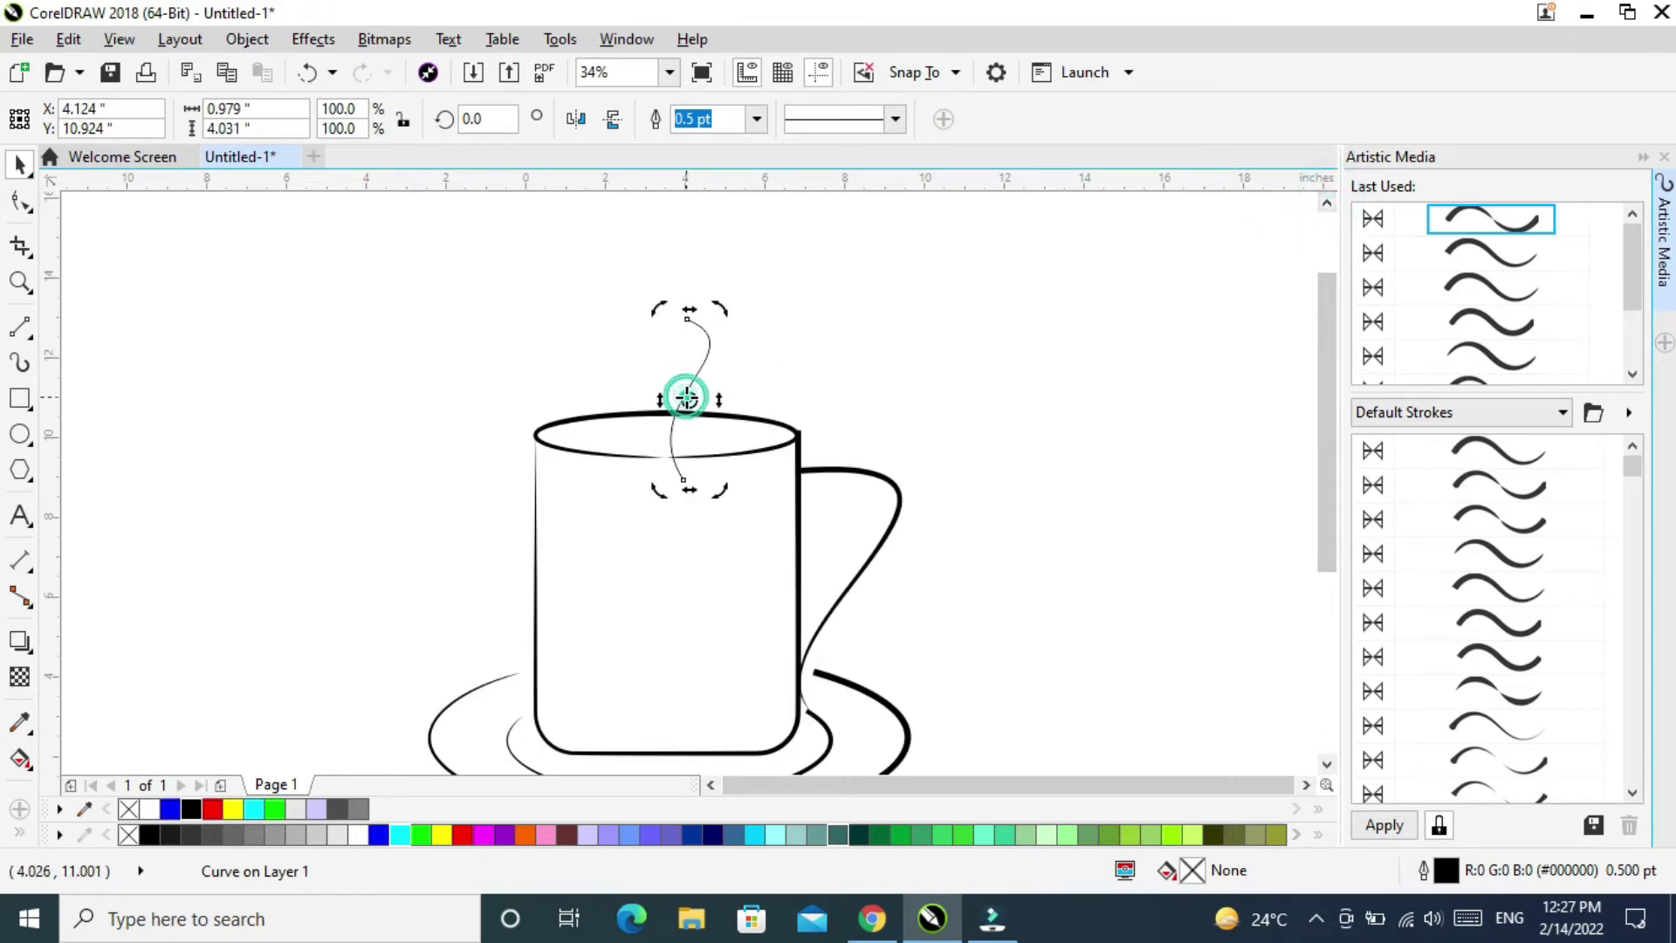
{"action": "left_click", "coordinate": [701, 349]}
{"action": "left_click", "coordinate": [614, 122]}
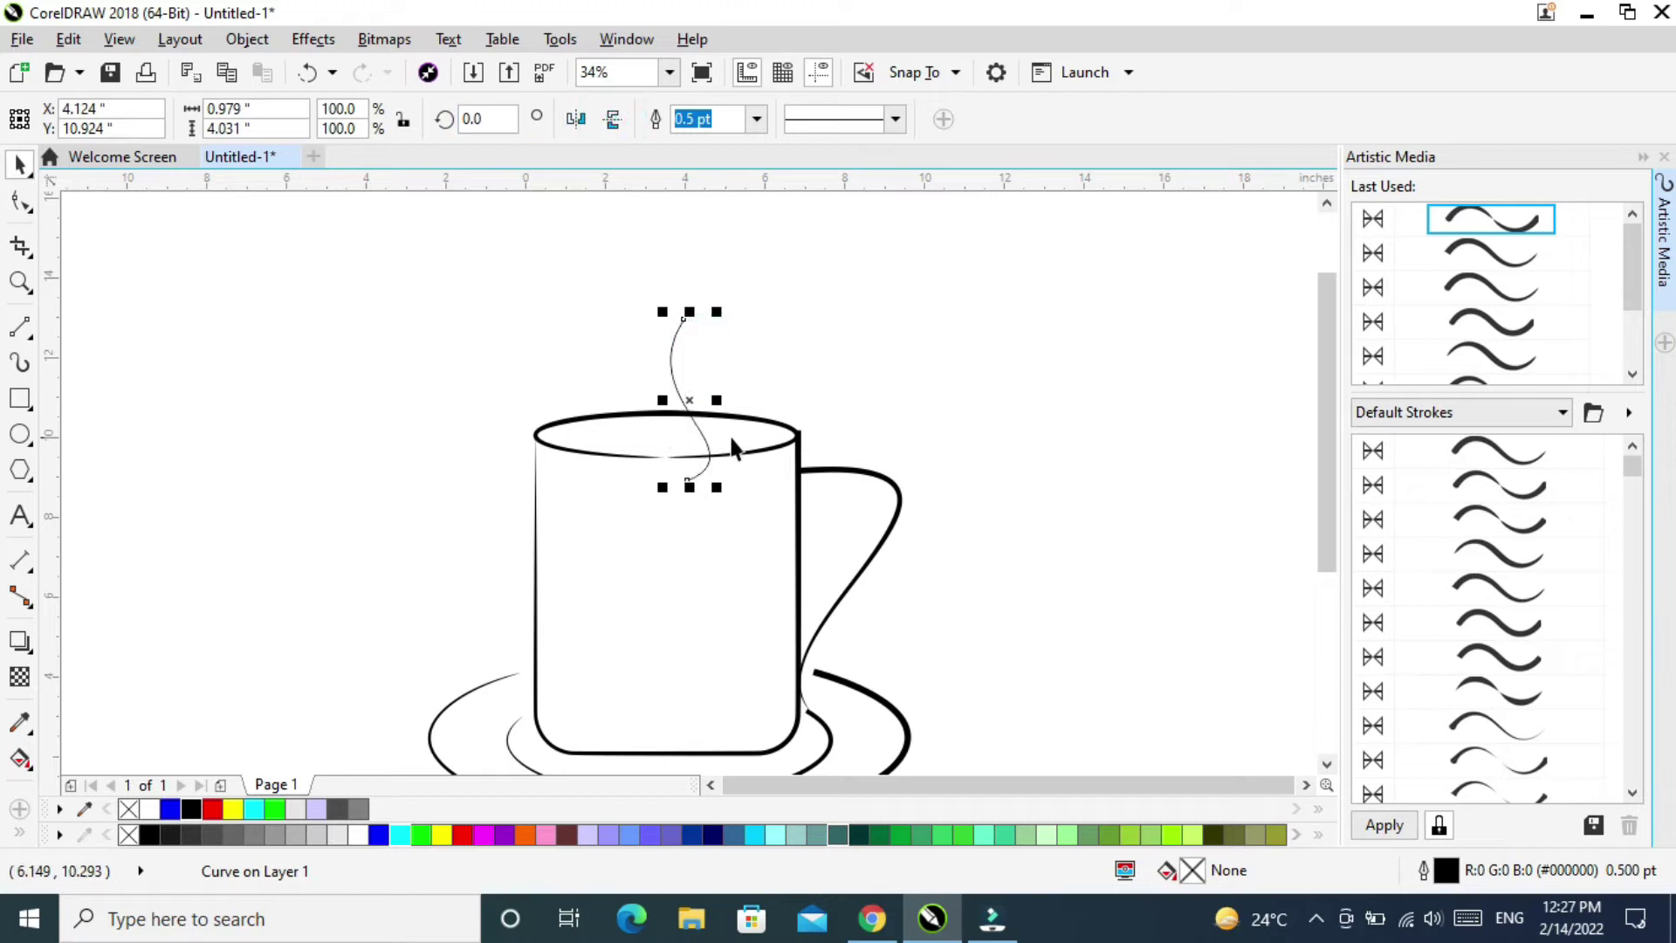
{"action": "left_click", "coordinate": [574, 119]}
{"action": "left_click_drag", "start_coordinate": [704, 399], "coordinate": [720, 365]}
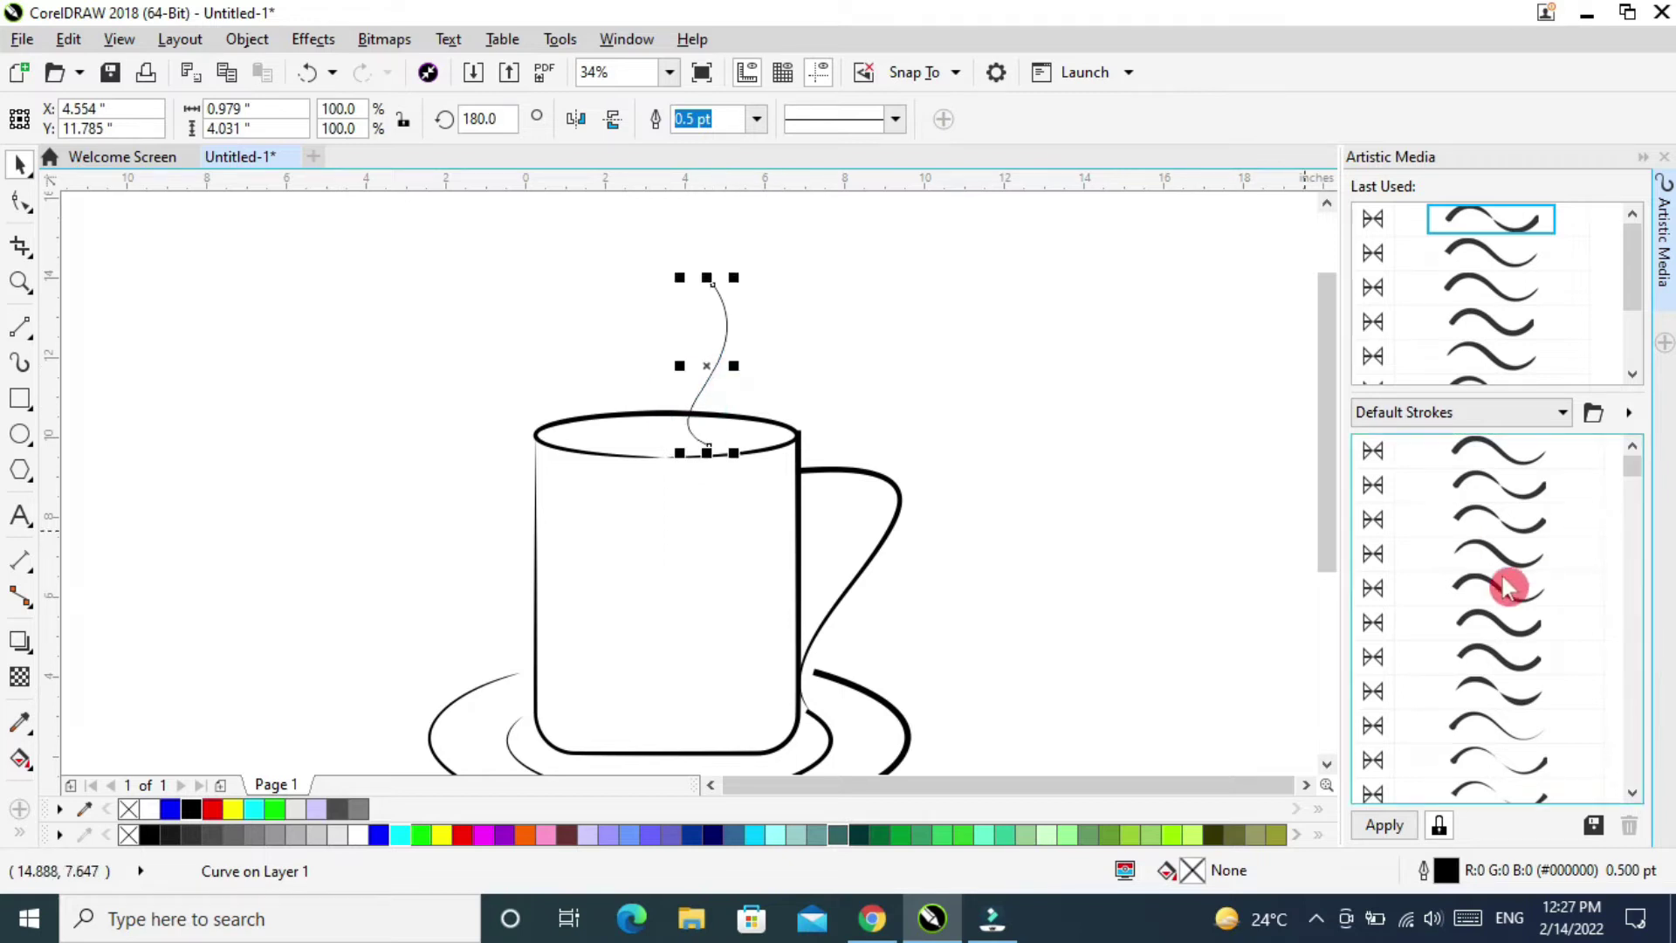
Apply the fourth default artistic media stroke to the steam curve.
{"action": "left_click", "coordinate": [1507, 467]}
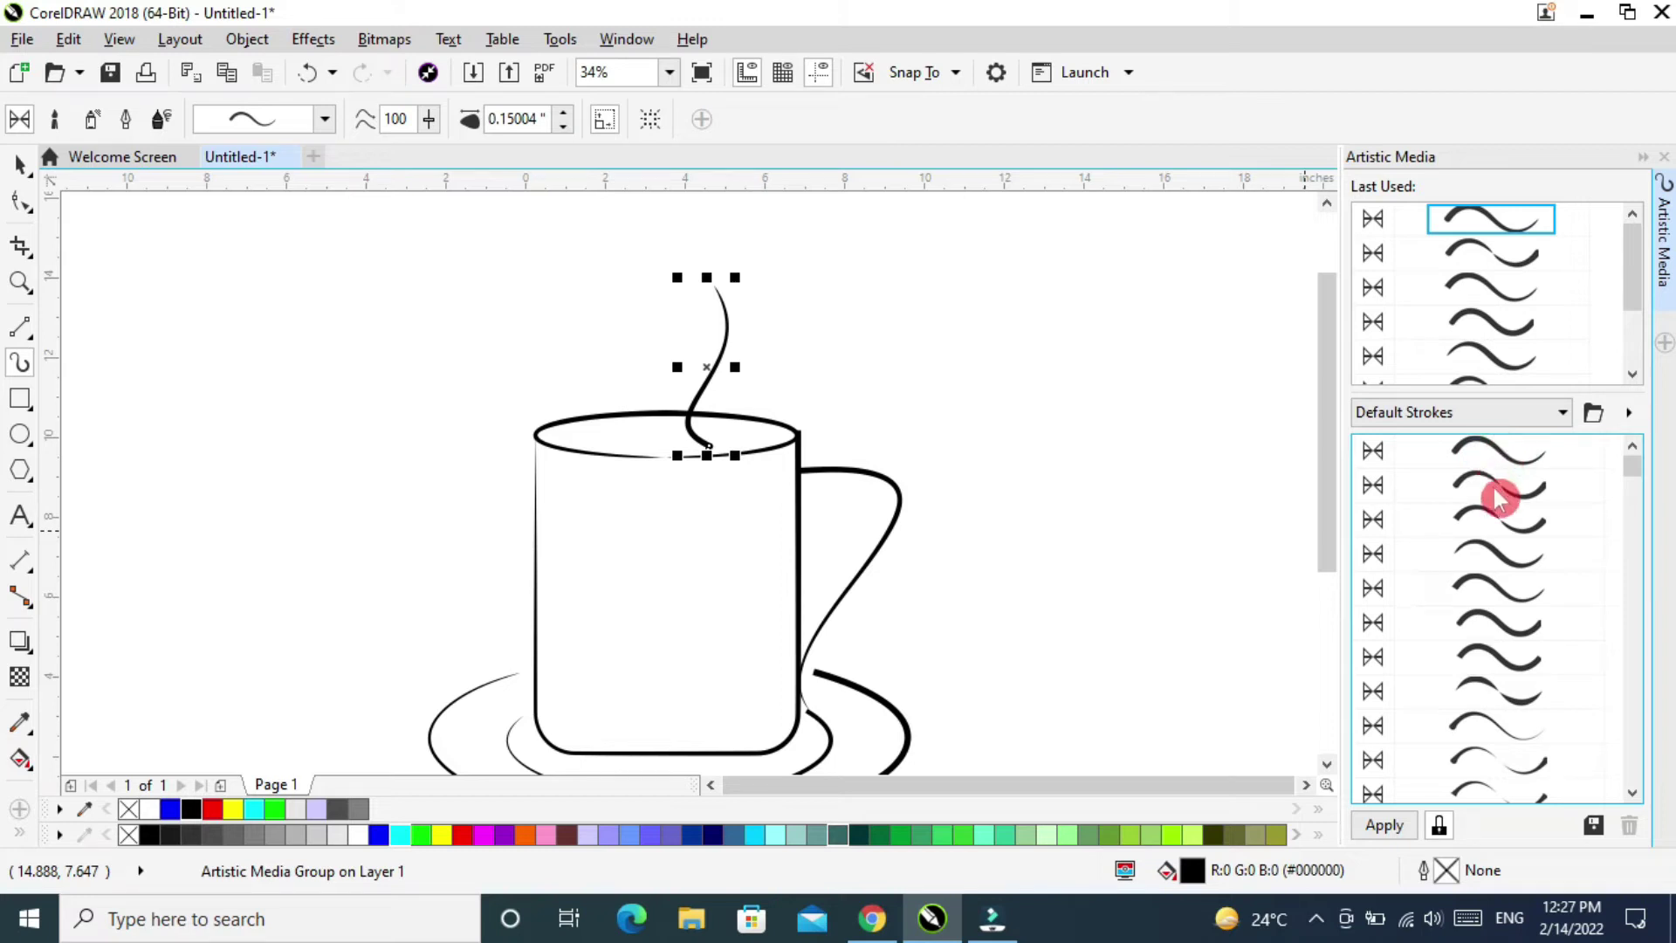
{"action": "left_click", "coordinate": [1515, 555]}
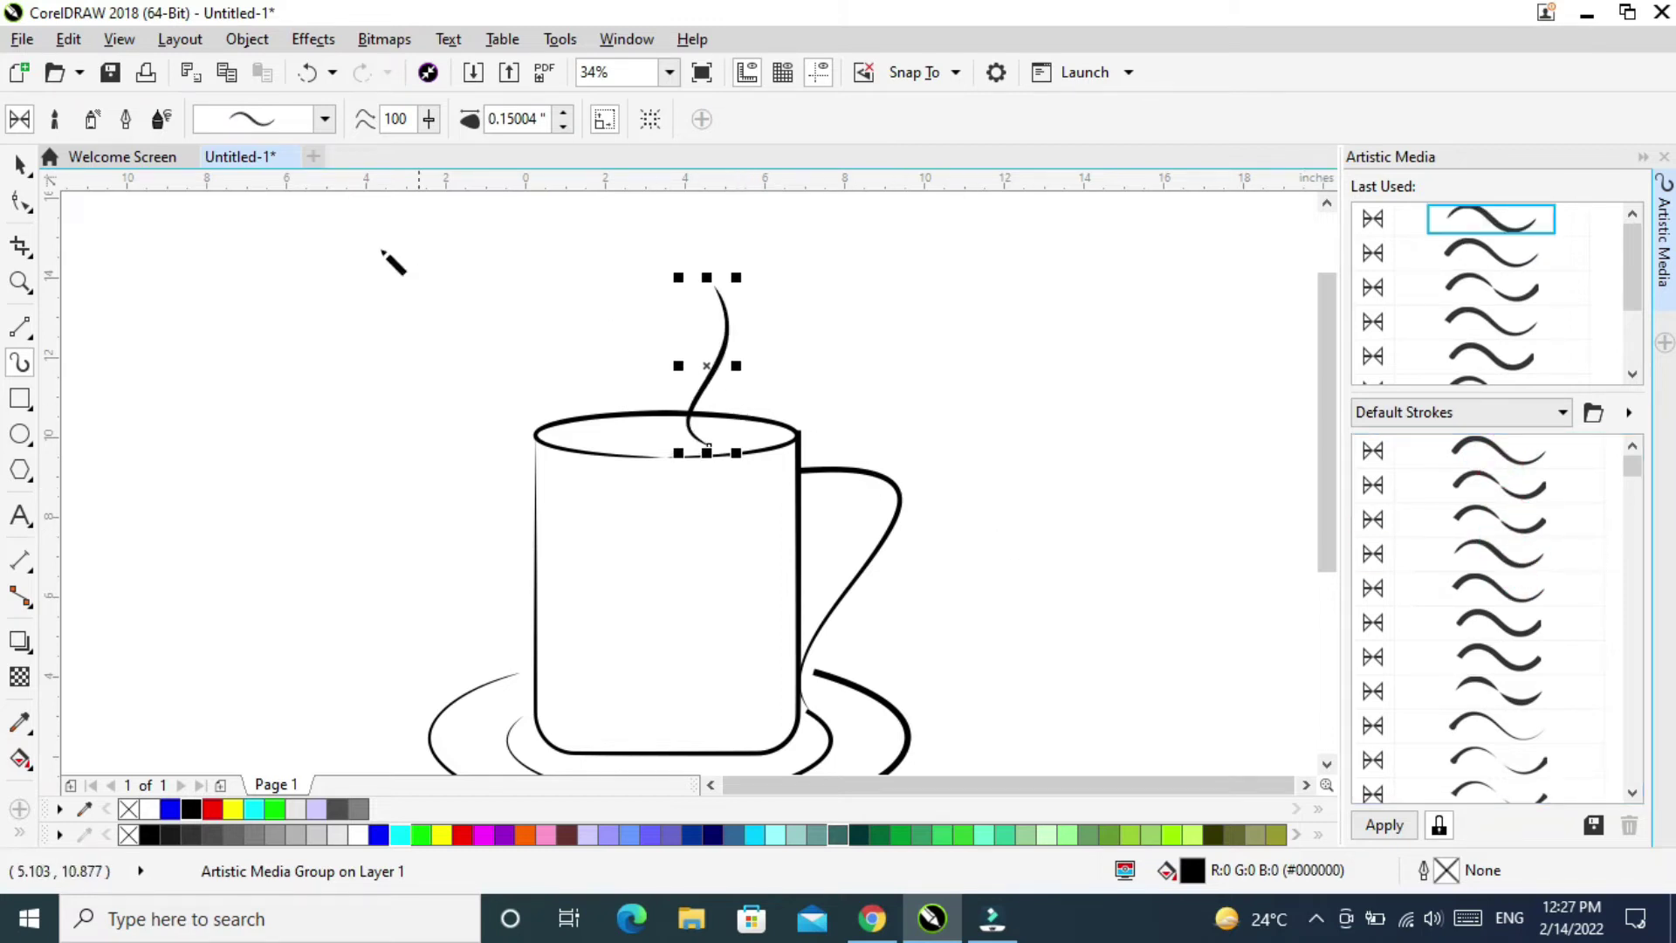
{"action": "left_click", "coordinate": [20, 163]}
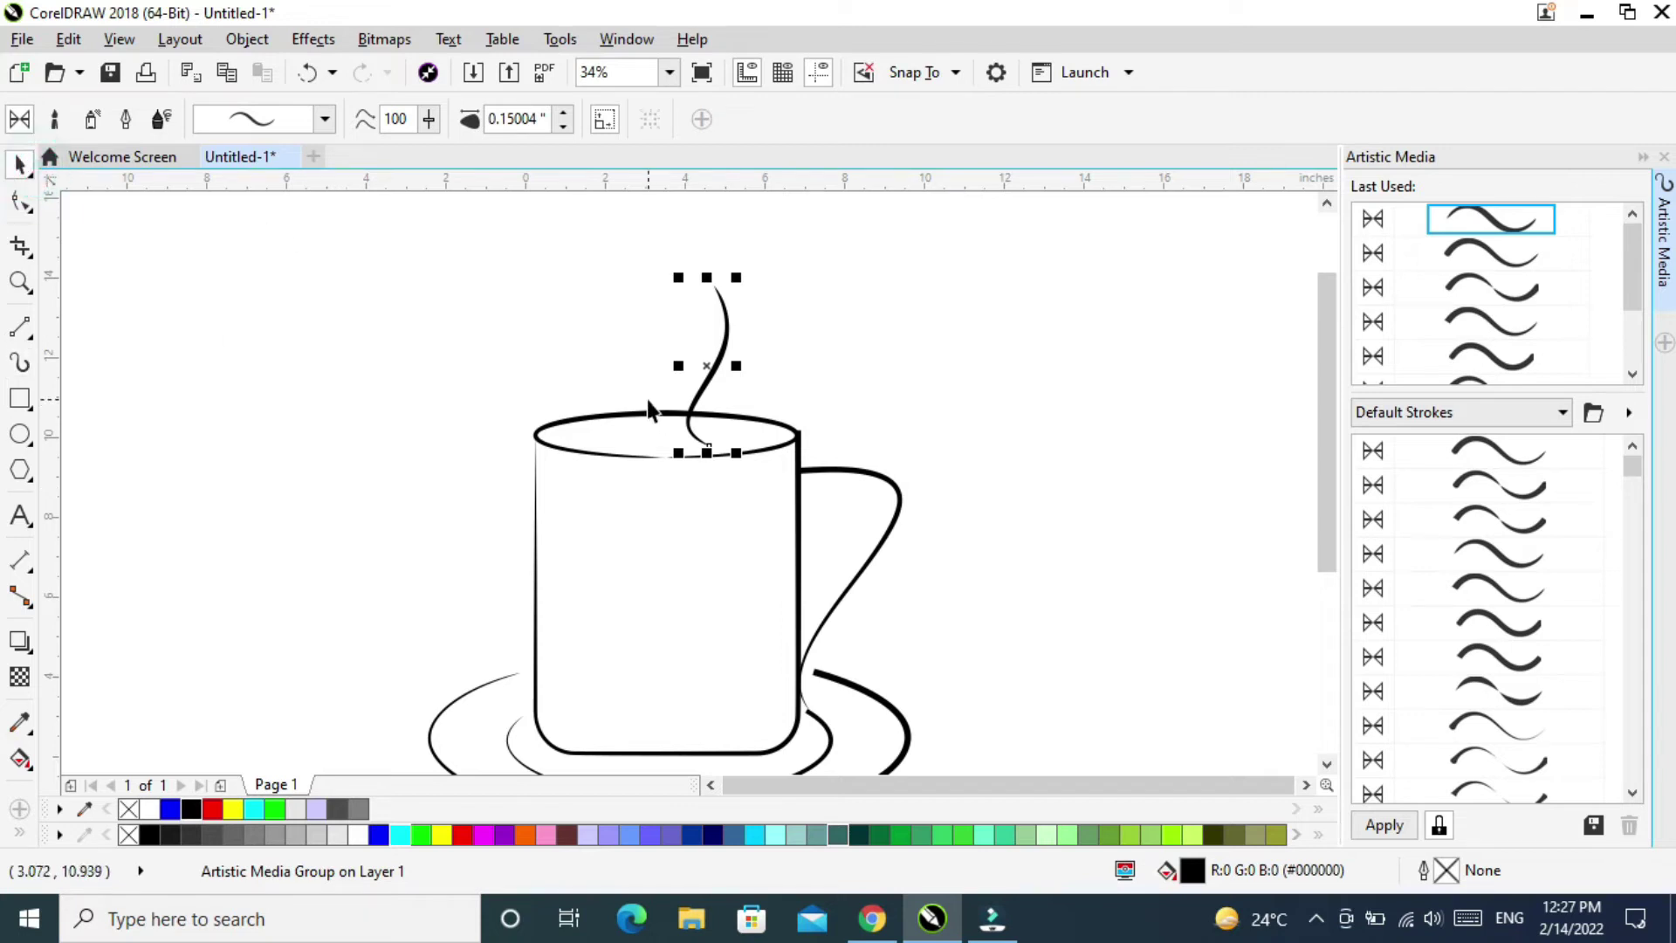
Place two copies of the steam stroke to the left of the original, scaling the outermost one down to about 78%.
{"action": "left_click_drag", "start_coordinate": [711, 377], "coordinate": [647, 369]}
{"action": "left_click_drag", "start_coordinate": [651, 273], "coordinate": [651, 316]}
{"action": "mouse_move", "coordinate": [625, 386]}
{"action": "left_mouse_down"}
{"action": "mouse_move", "coordinate": [608, 385]}
{"action": "mouse_move", "coordinate": [669, 385]}
{"action": "mouse_move", "coordinate": [649, 371]}
{"action": "left_mouse_up"}
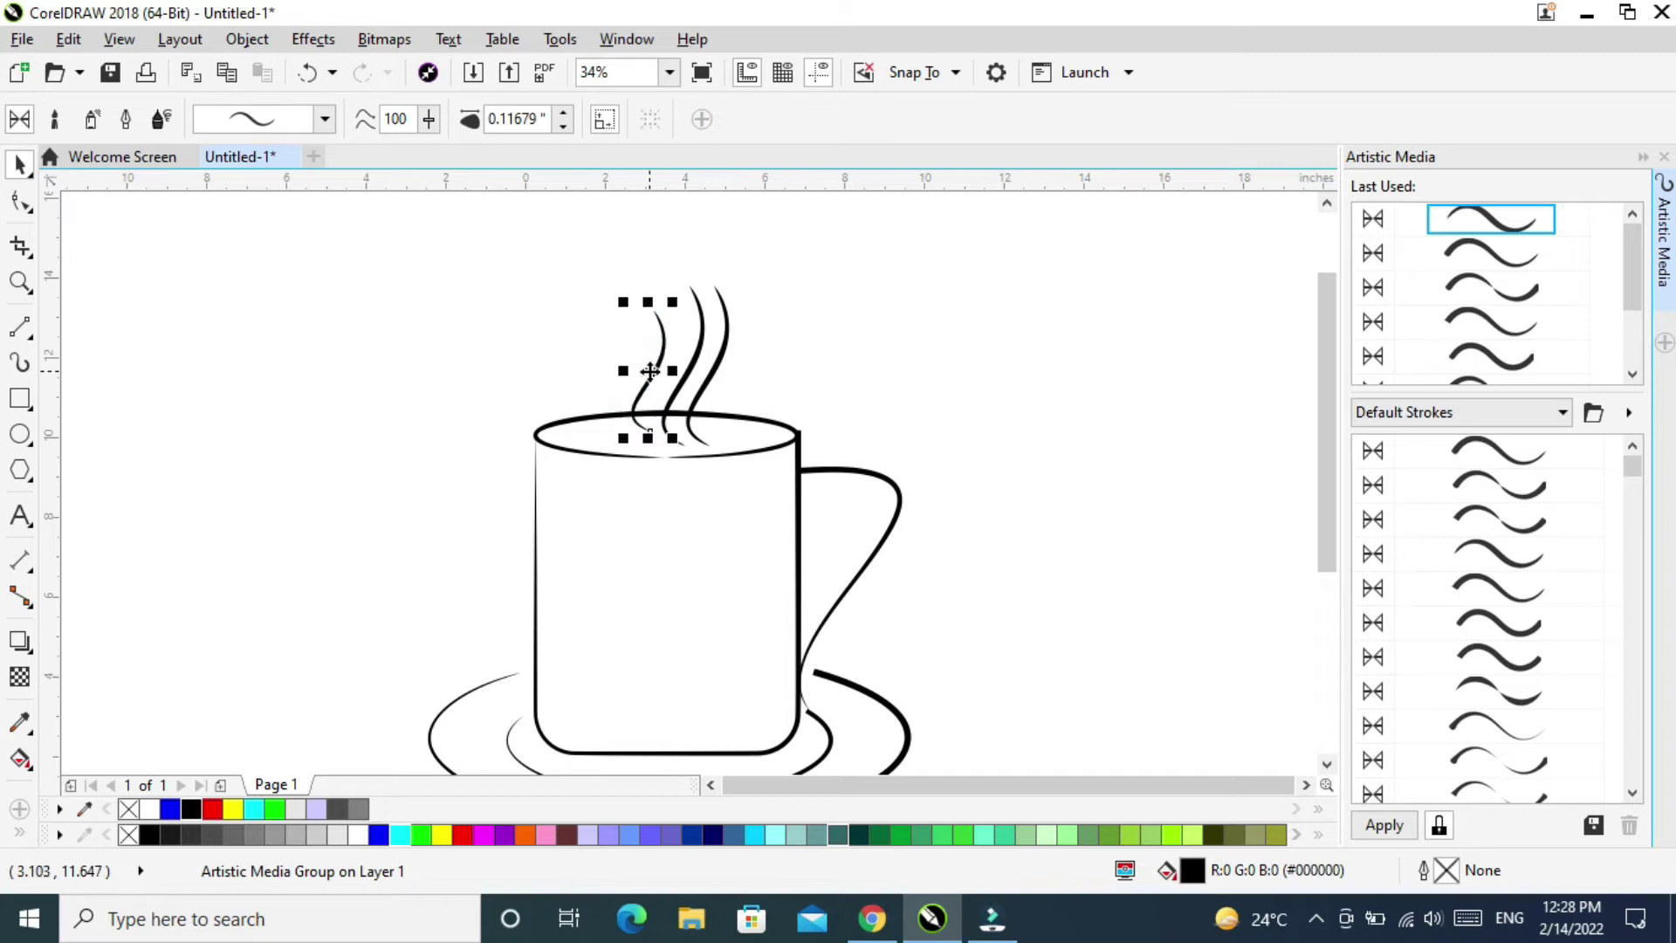
{"action": "left_click", "coordinate": [447, 349]}
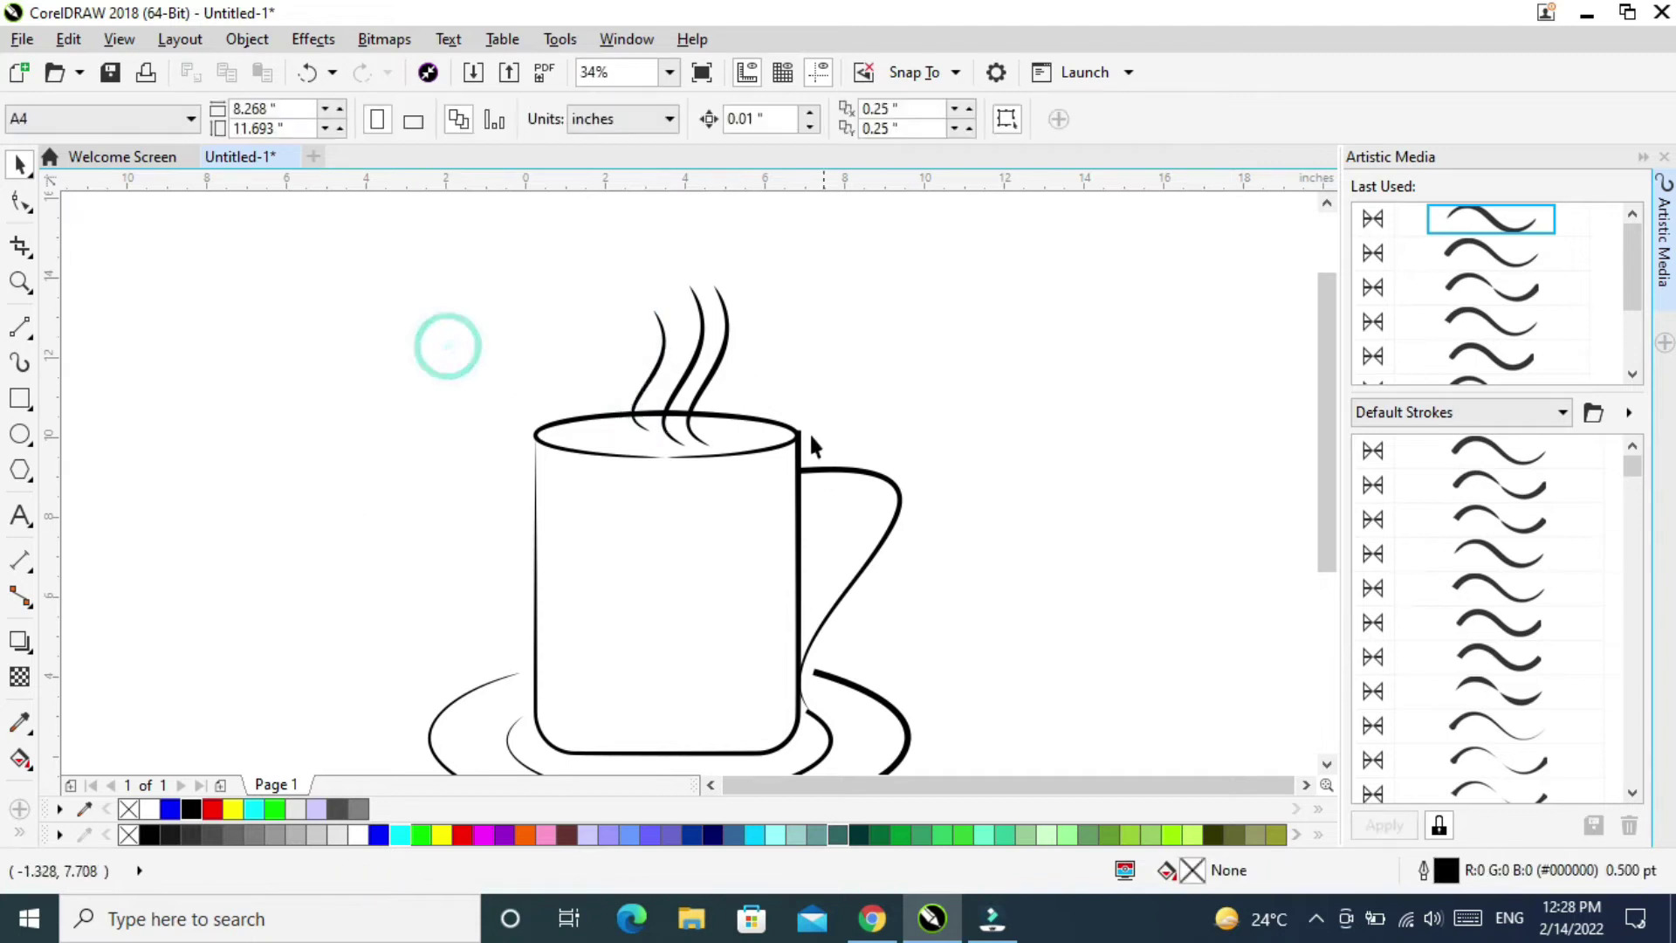
{"action": "scroll", "coordinate": [761, 422], "scroll_direction": "down", "scroll_amount": 2}
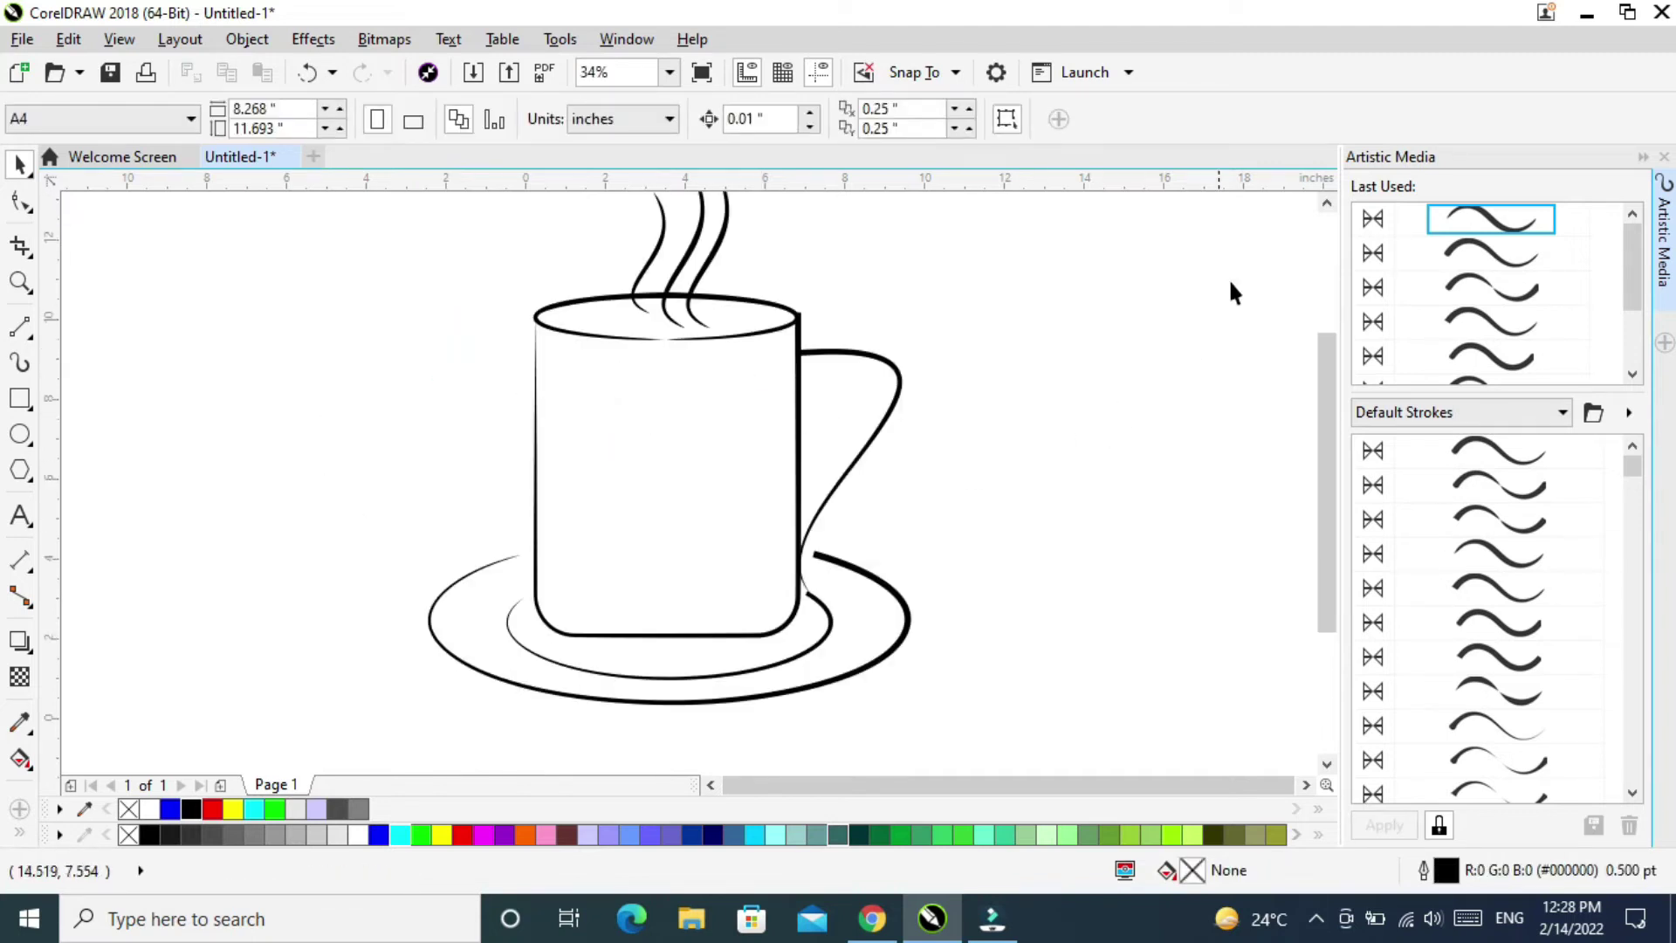
{"action": "left_click", "coordinate": [1326, 203]}
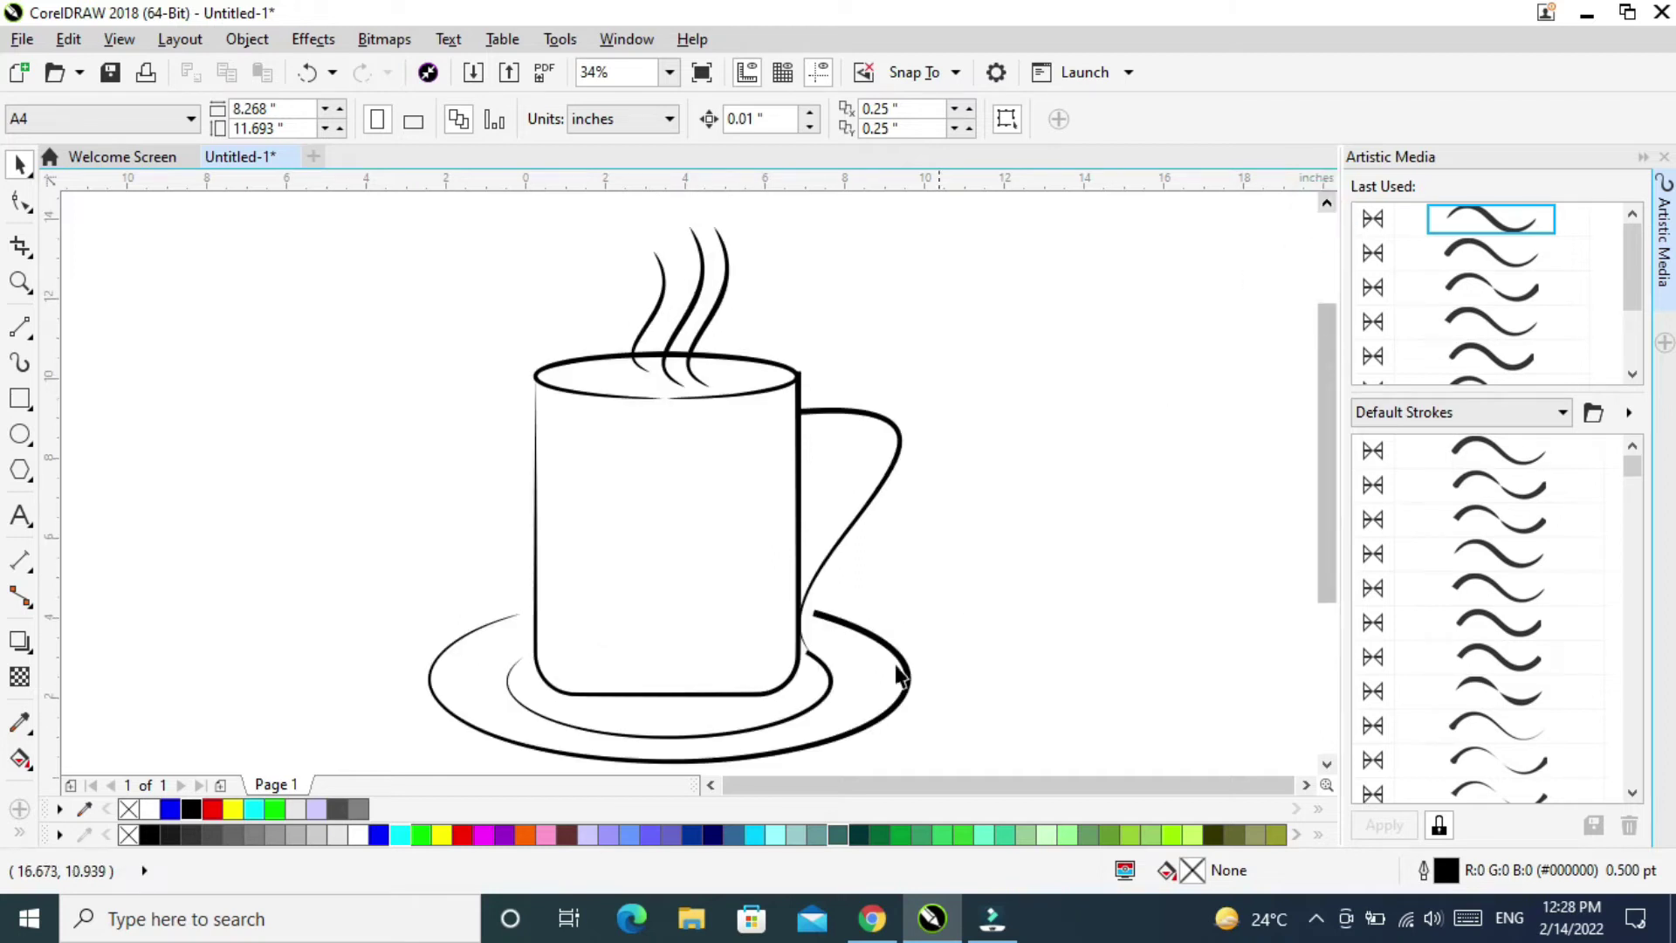
{"action": "left_click", "coordinate": [1469, 345]}
{"action": "left_click", "coordinate": [1466, 289]}
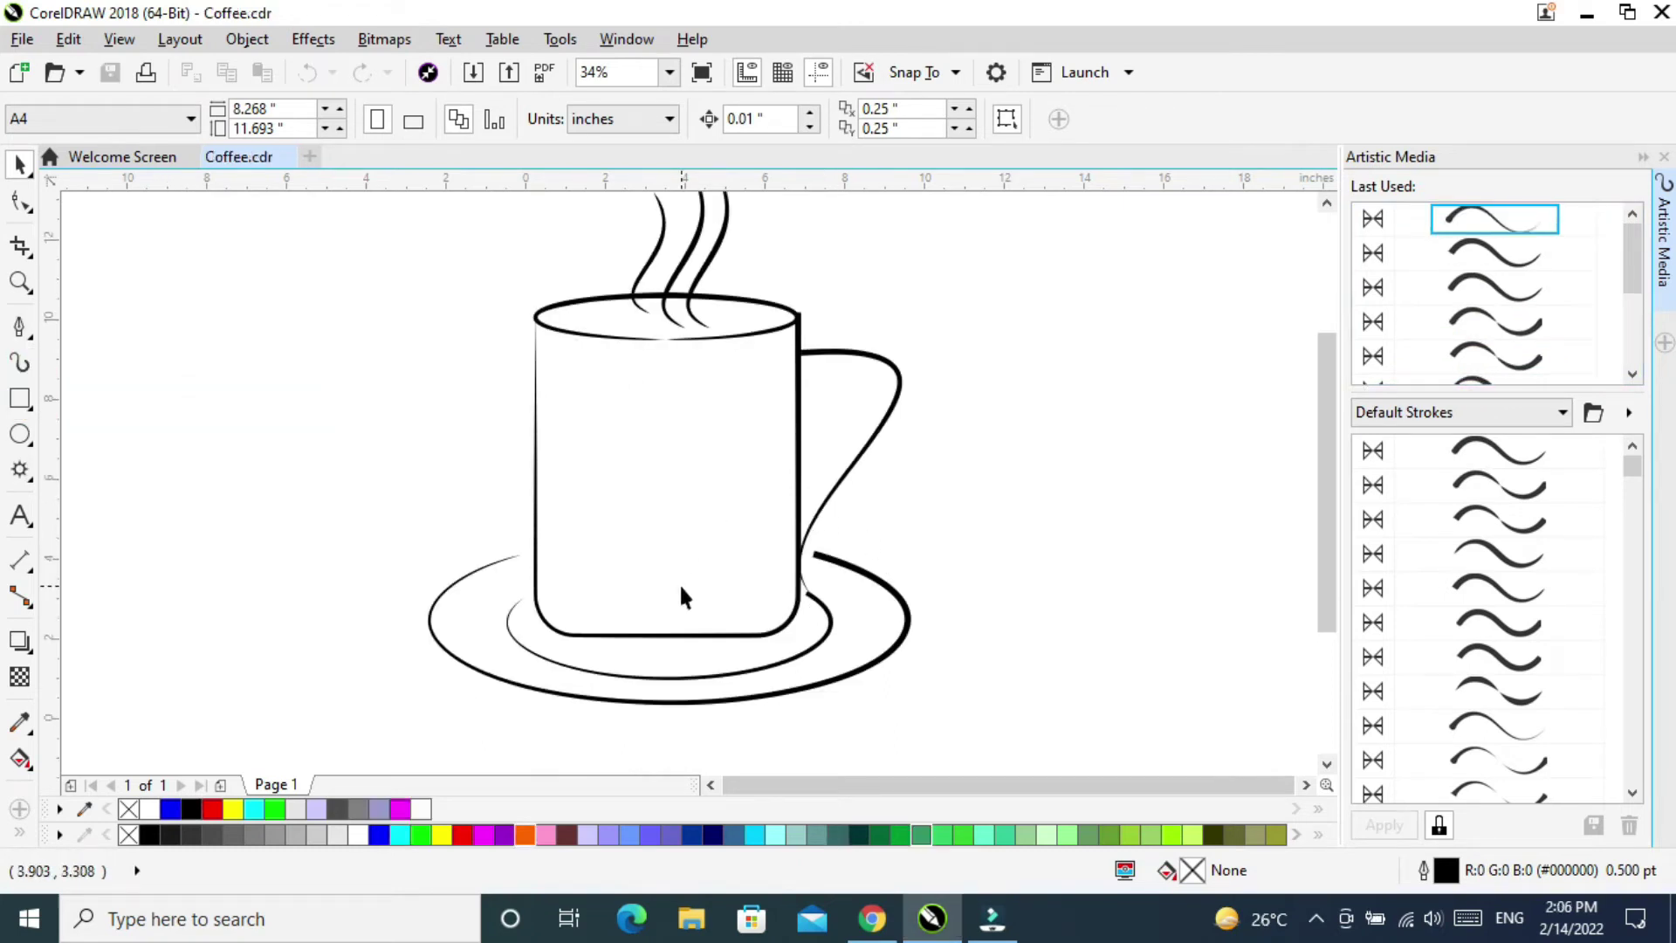
Draw a closed leaf-like coffee shape about 4.26 by 0.79 inches inside the cup's rim with the Pen tool.
{"action": "key", "text": "z"}
{"action": "left_click_drag", "start_coordinate": [511, 267], "coordinate": [882, 393]}
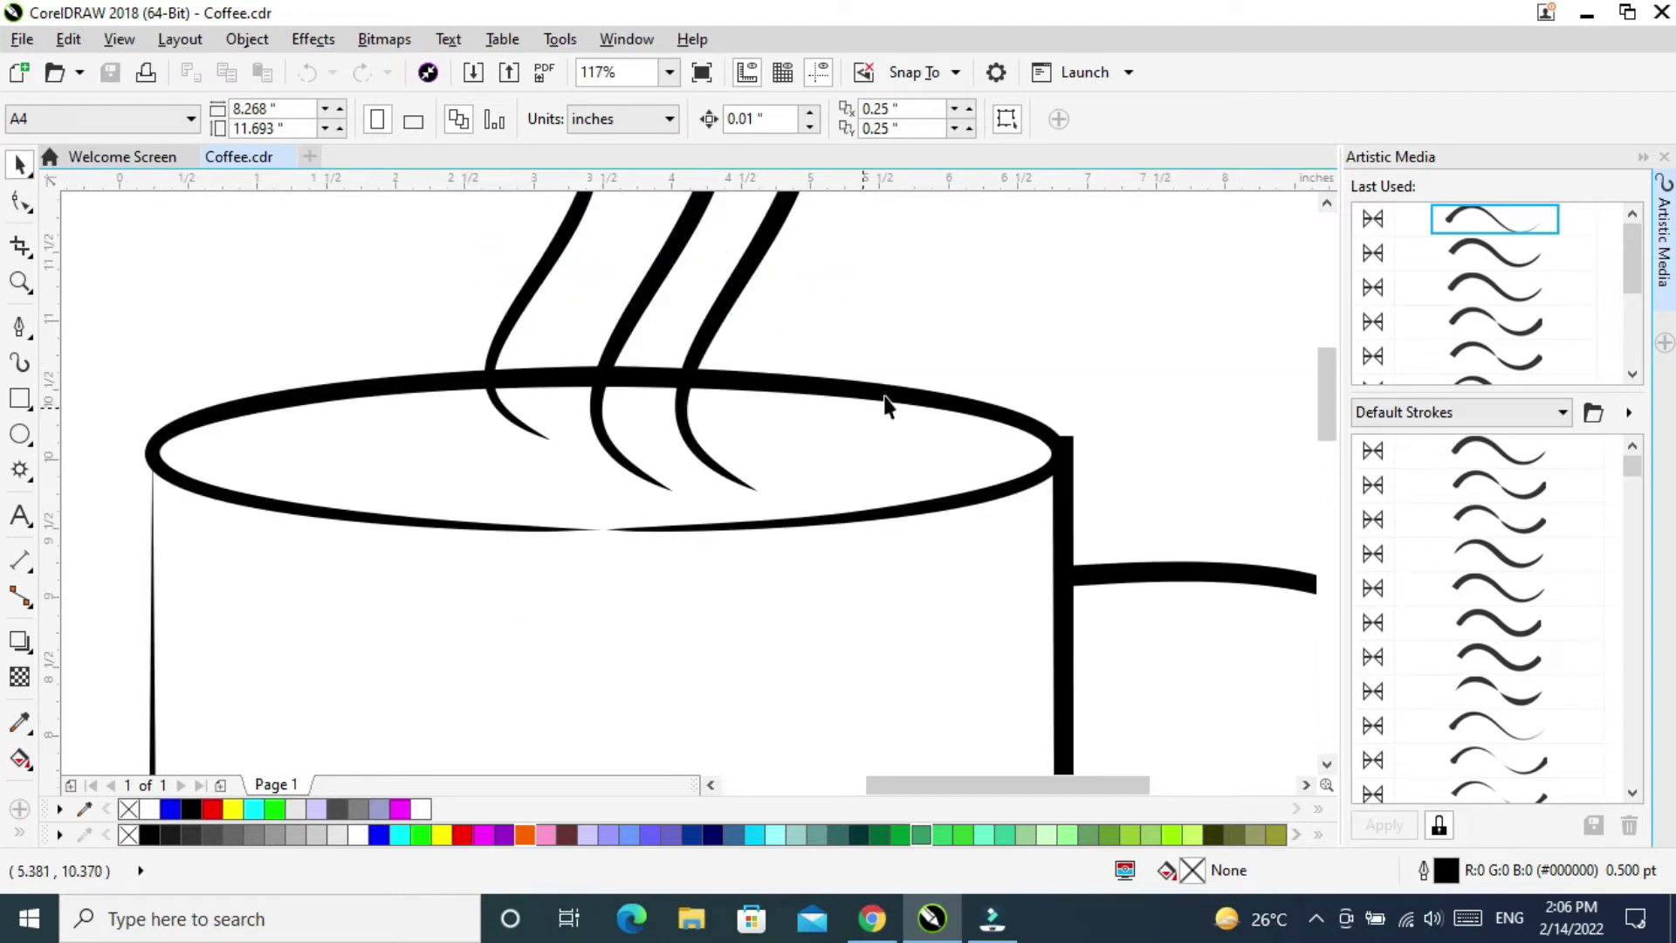
{"action": "left_click", "coordinate": [19, 326]}
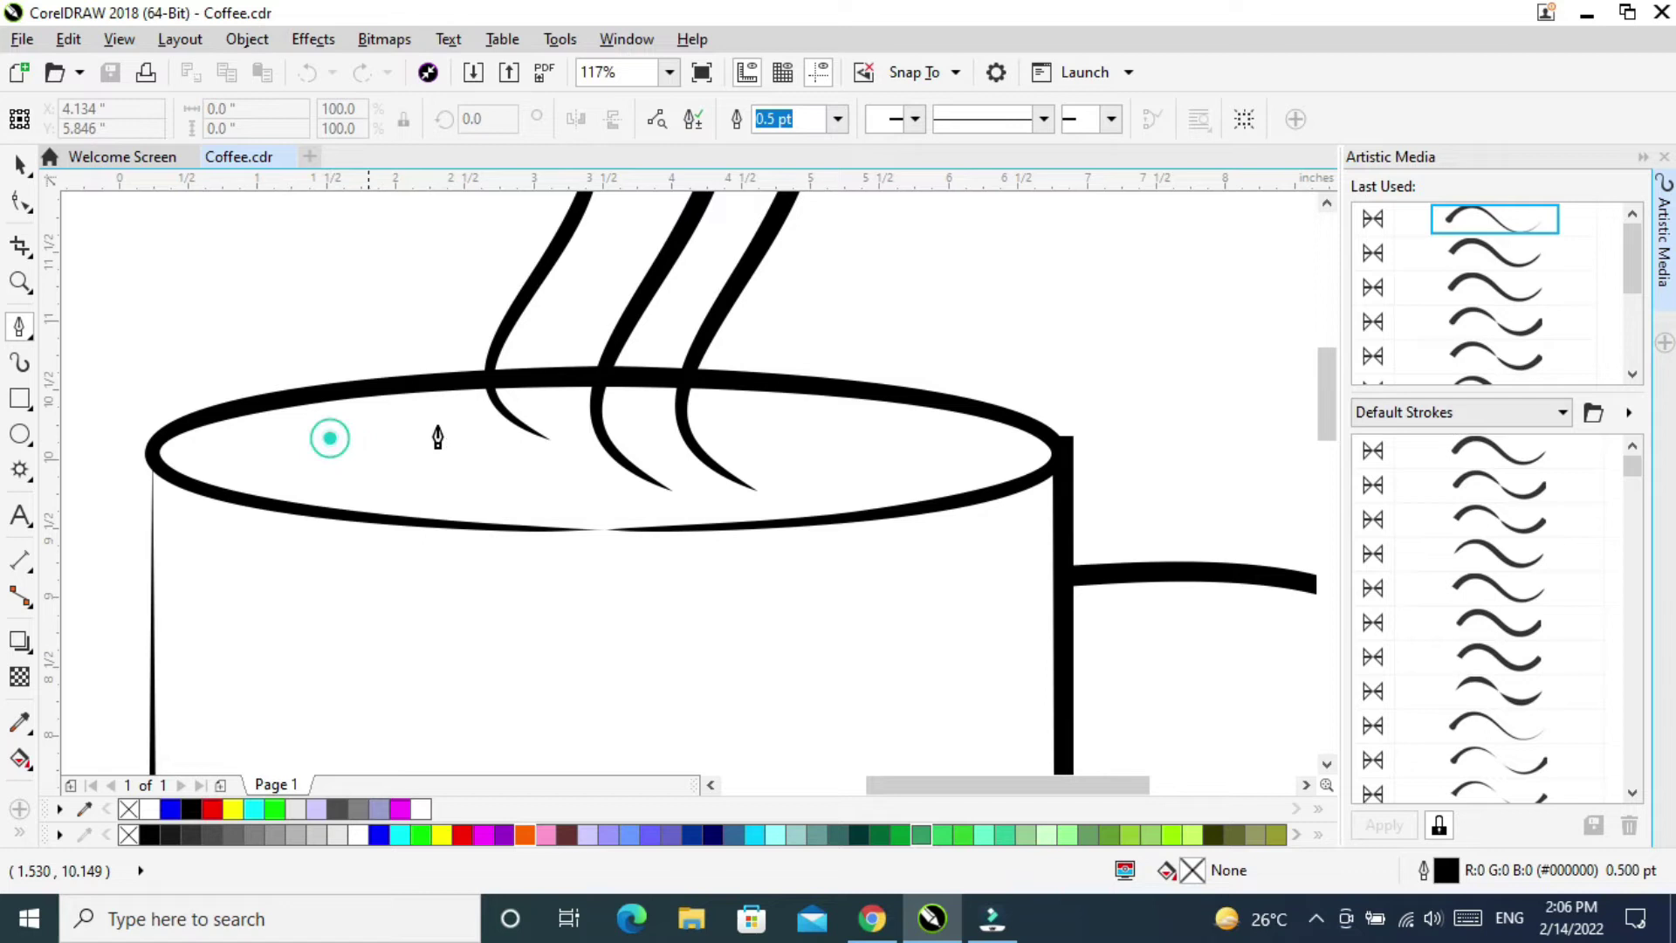
{"action": "mouse_move", "coordinate": [864, 447]}
{"action": "left_mouse_down"}
{"action": "mouse_move", "coordinate": [1035, 531]}
{"action": "mouse_move", "coordinate": [1126, 515]}
{"action": "left_mouse_up"}
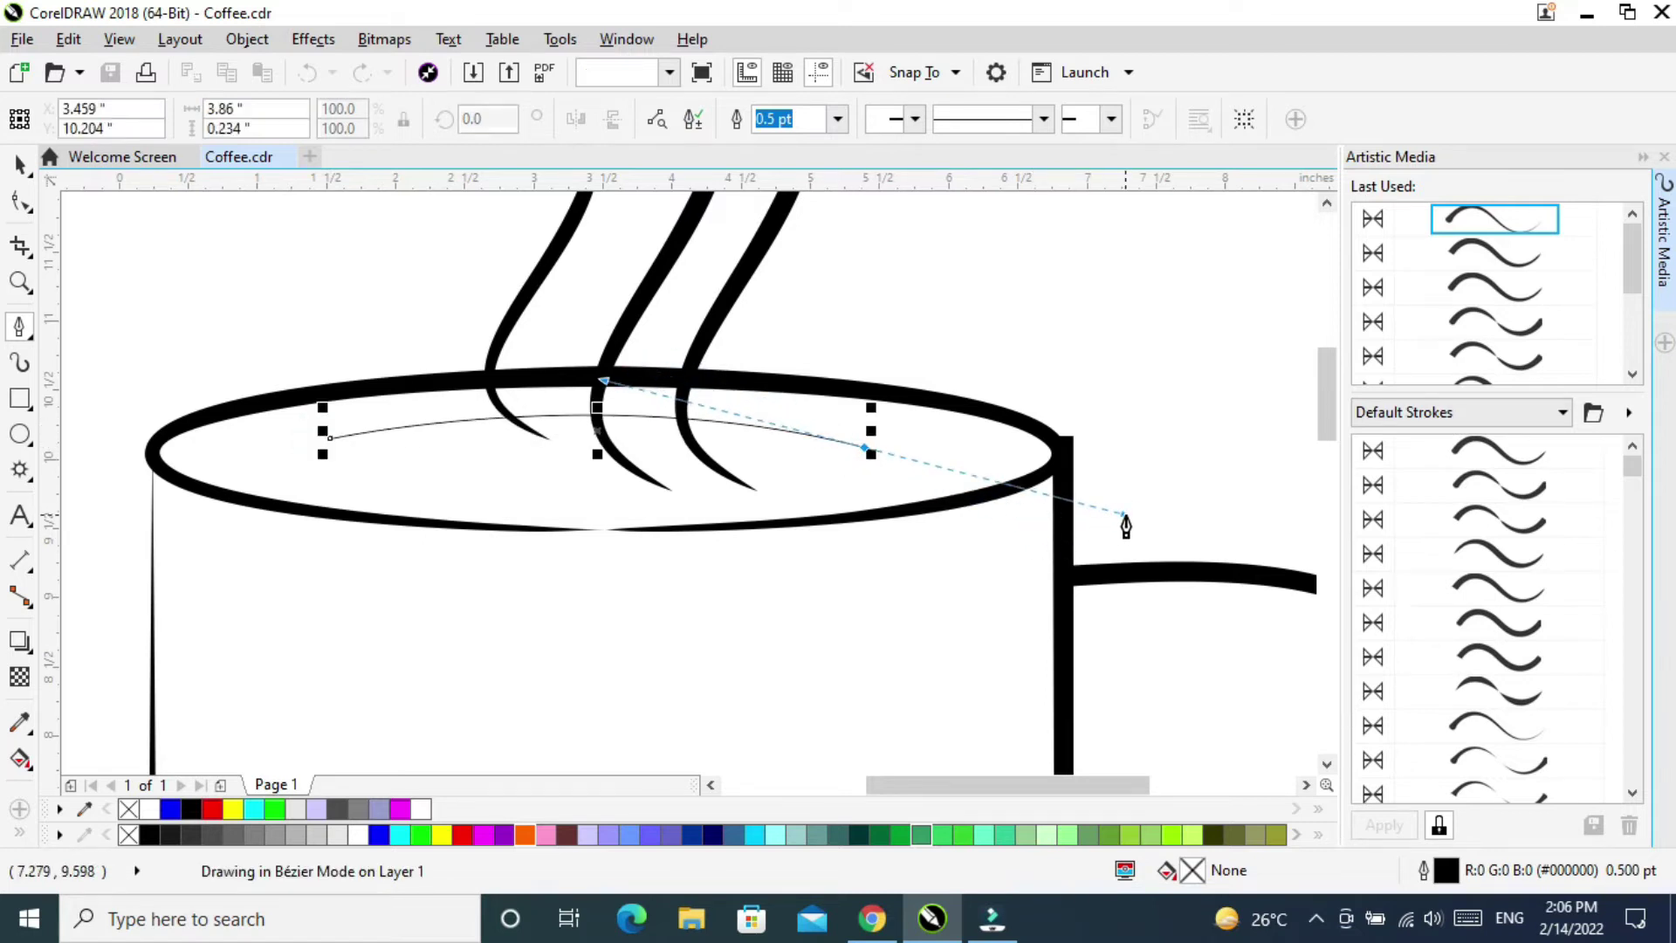
{"action": "left_click", "coordinate": [865, 452]}
{"action": "left_click_drag", "start_coordinate": [634, 527], "coordinate": [479, 558]}
{"action": "key", "text": "Escape"}
{"action": "left_click", "coordinate": [593, 532]}
{"action": "left_click_drag", "start_coordinate": [329, 443], "coordinate": [140, 533]}
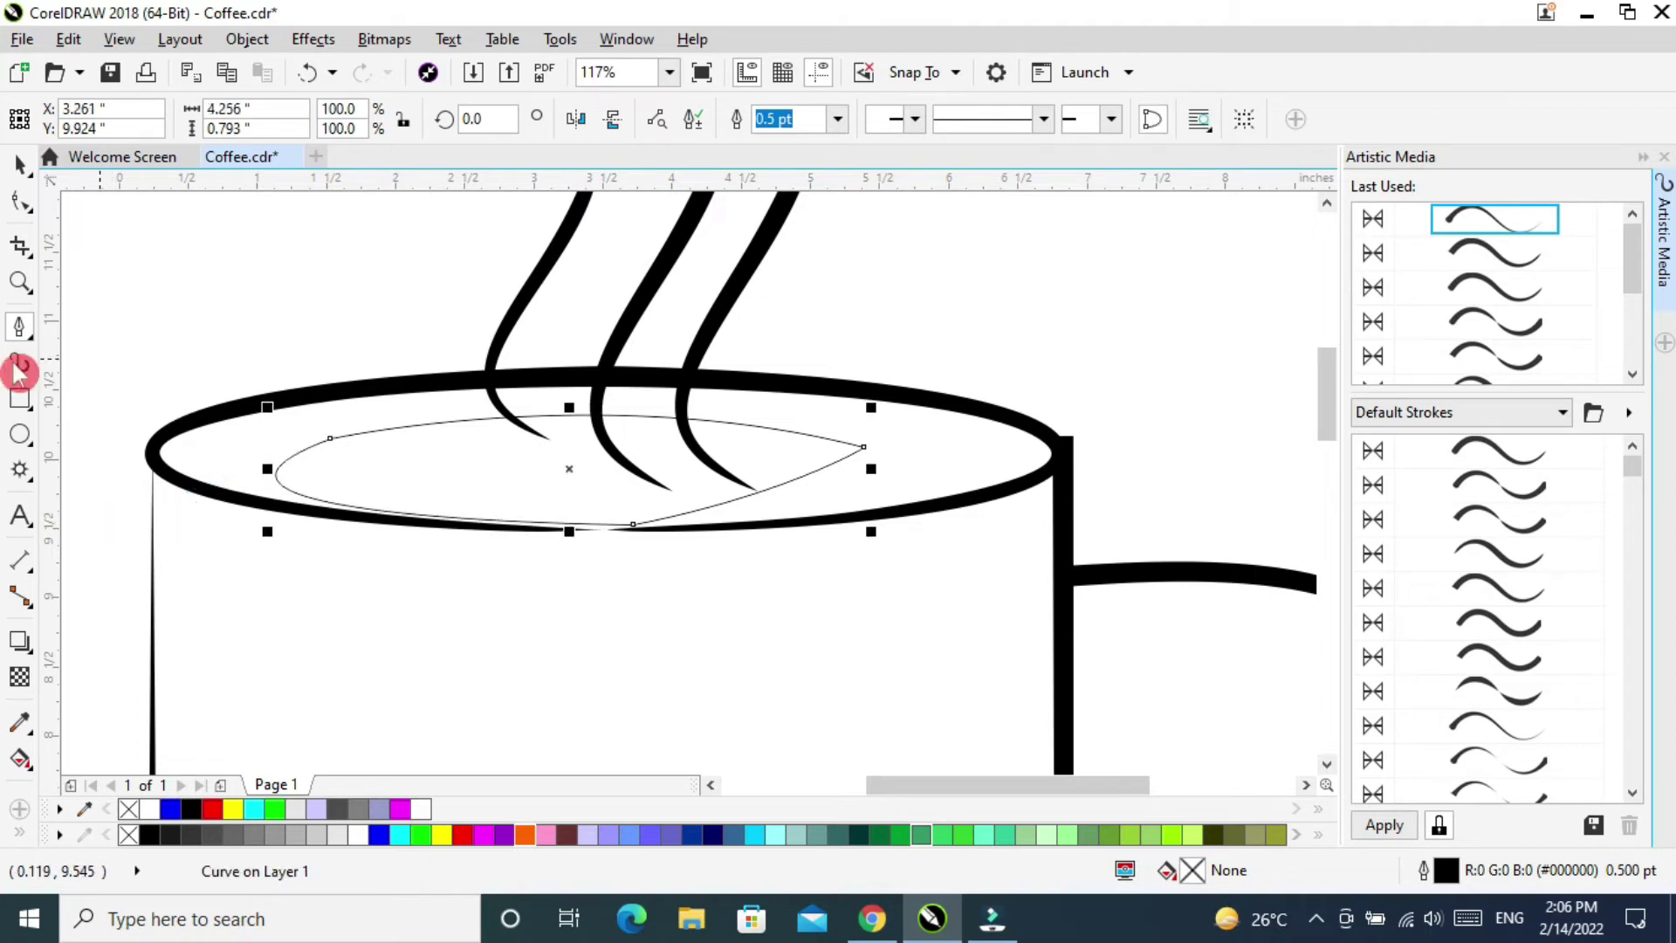
Edit the coffee shape's nodes to convert its lower right edge into an S-shaped curve.
{"action": "left_click", "coordinate": [180, 40]}
{"action": "left_click", "coordinate": [247, 39]}
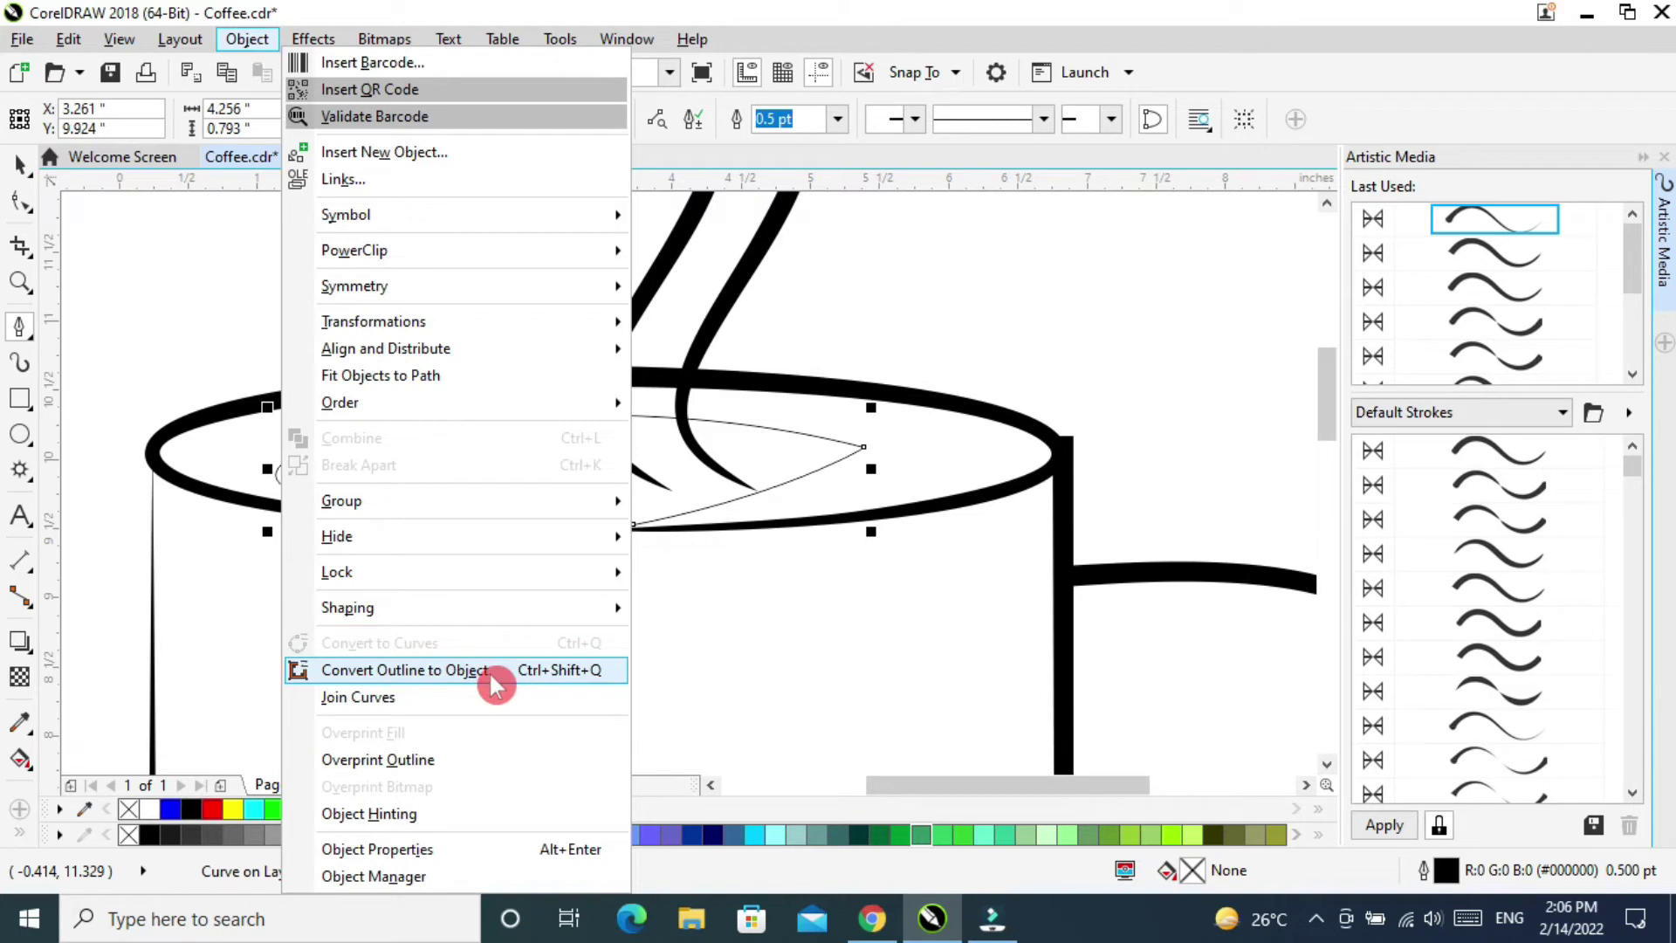
{"action": "left_click", "coordinate": [19, 199]}
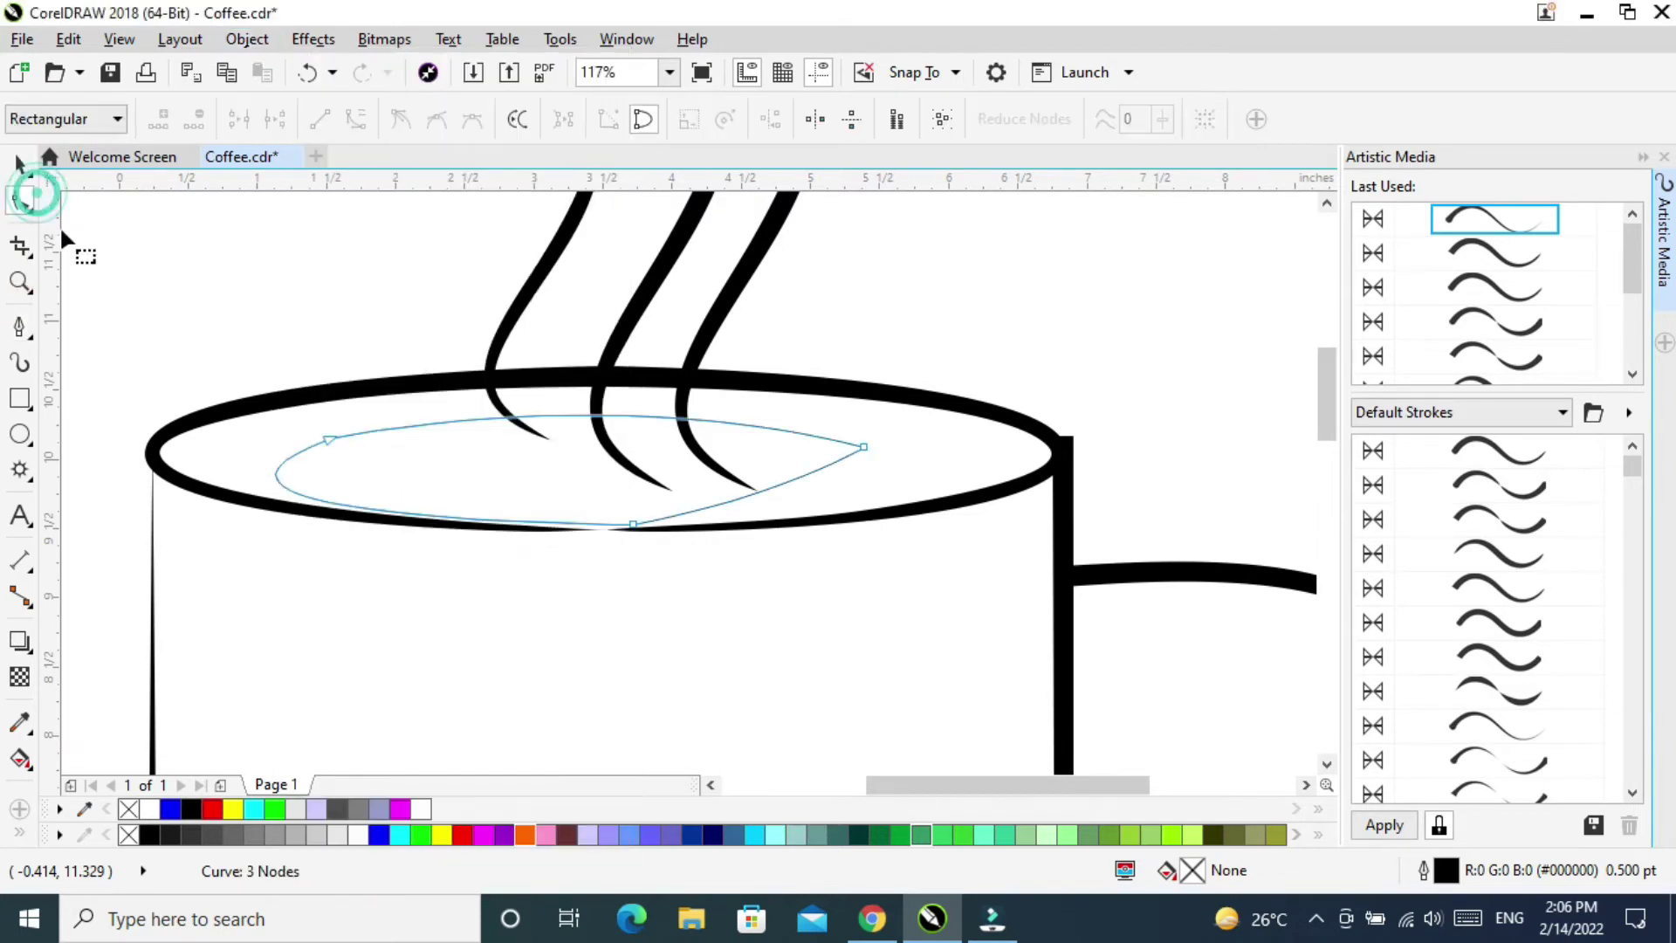
{"action": "left_click_drag", "start_coordinate": [746, 534], "coordinate": [1017, 606]}
{"action": "left_click", "coordinate": [821, 431]}
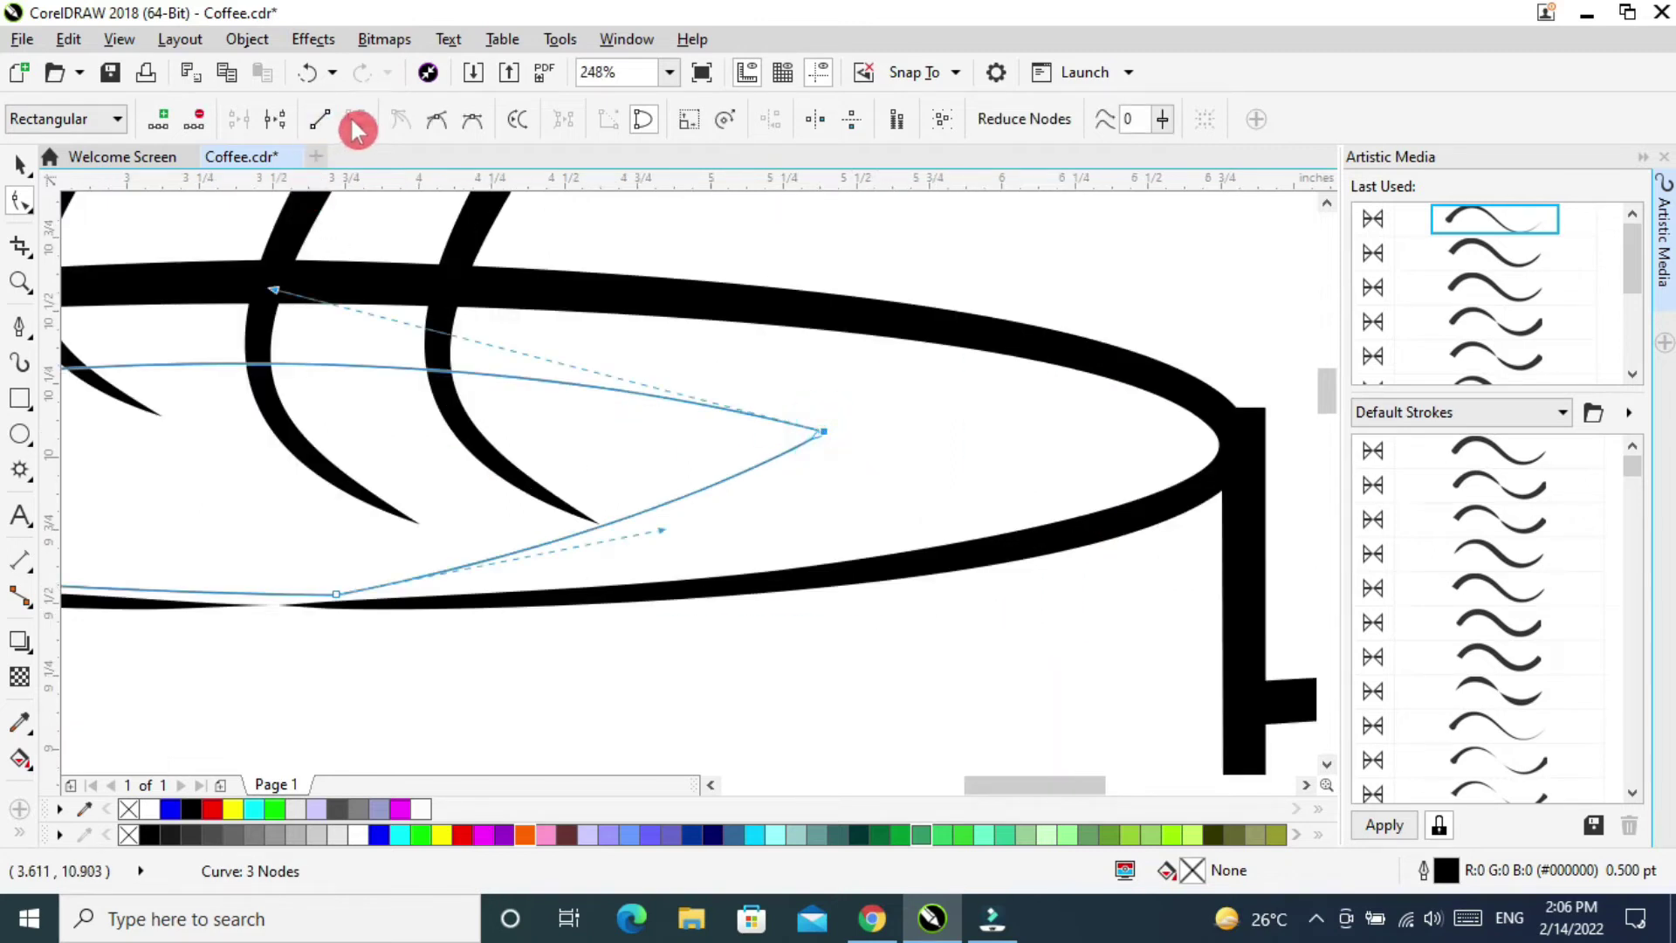
{"action": "left_click_drag", "start_coordinate": [820, 433], "coordinate": [401, 506]}
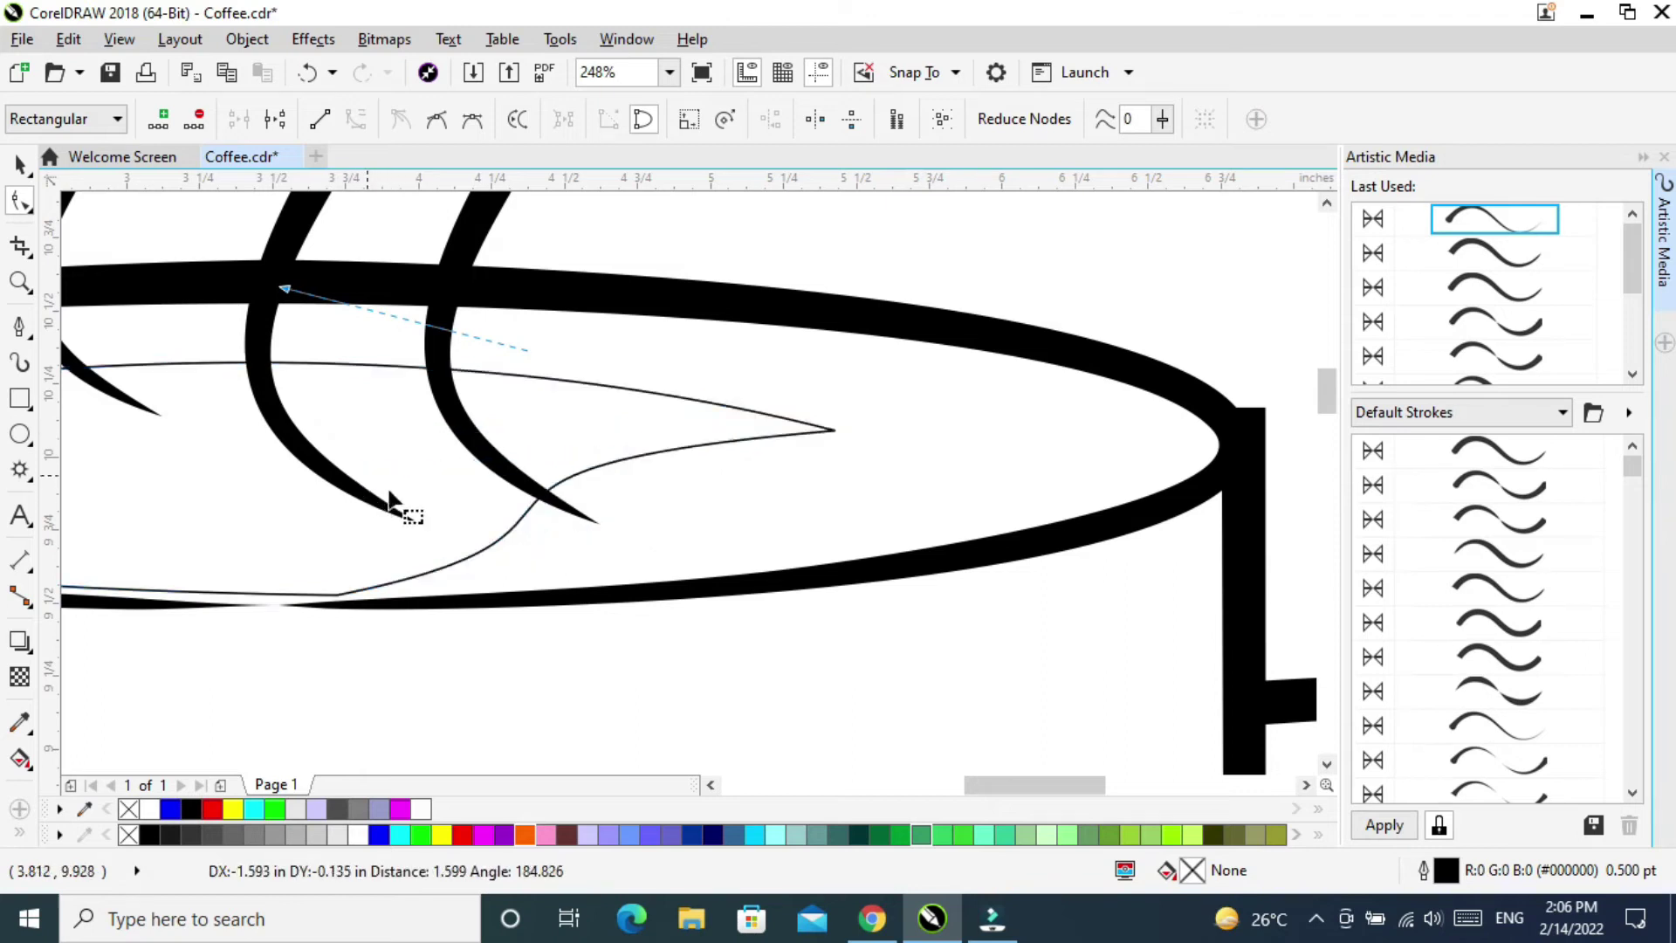
Try to delete the bottom node of the coffee shape.
{"action": "double_click", "coordinate": [338, 596]}
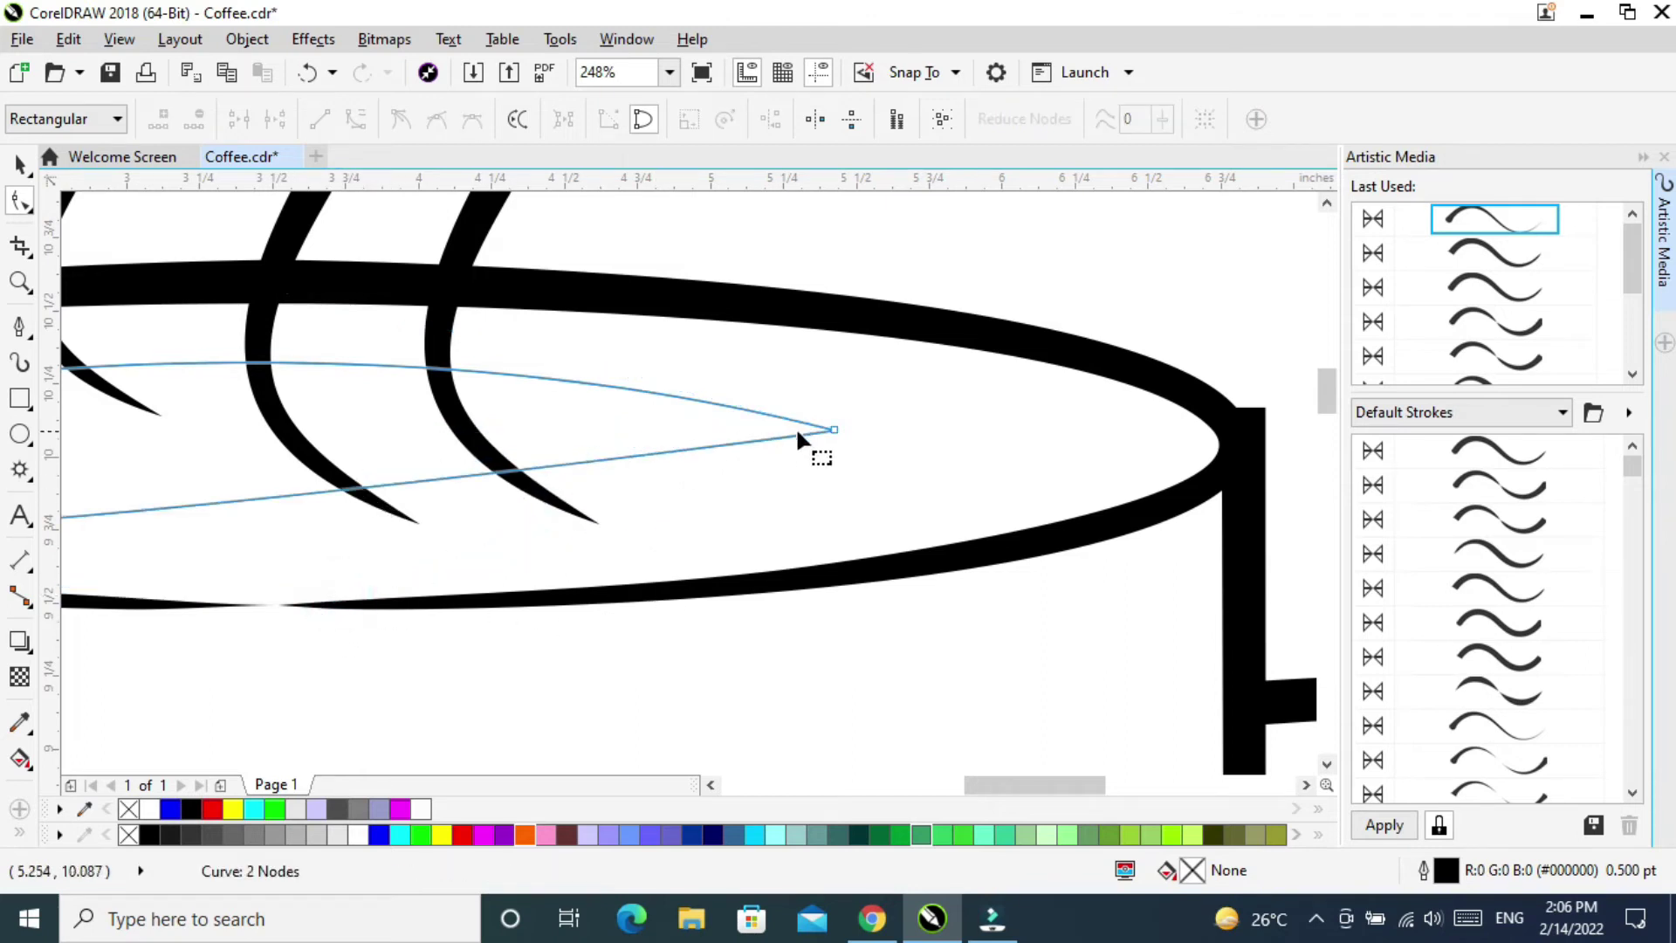
{"action": "left_click", "coordinate": [834, 430]}
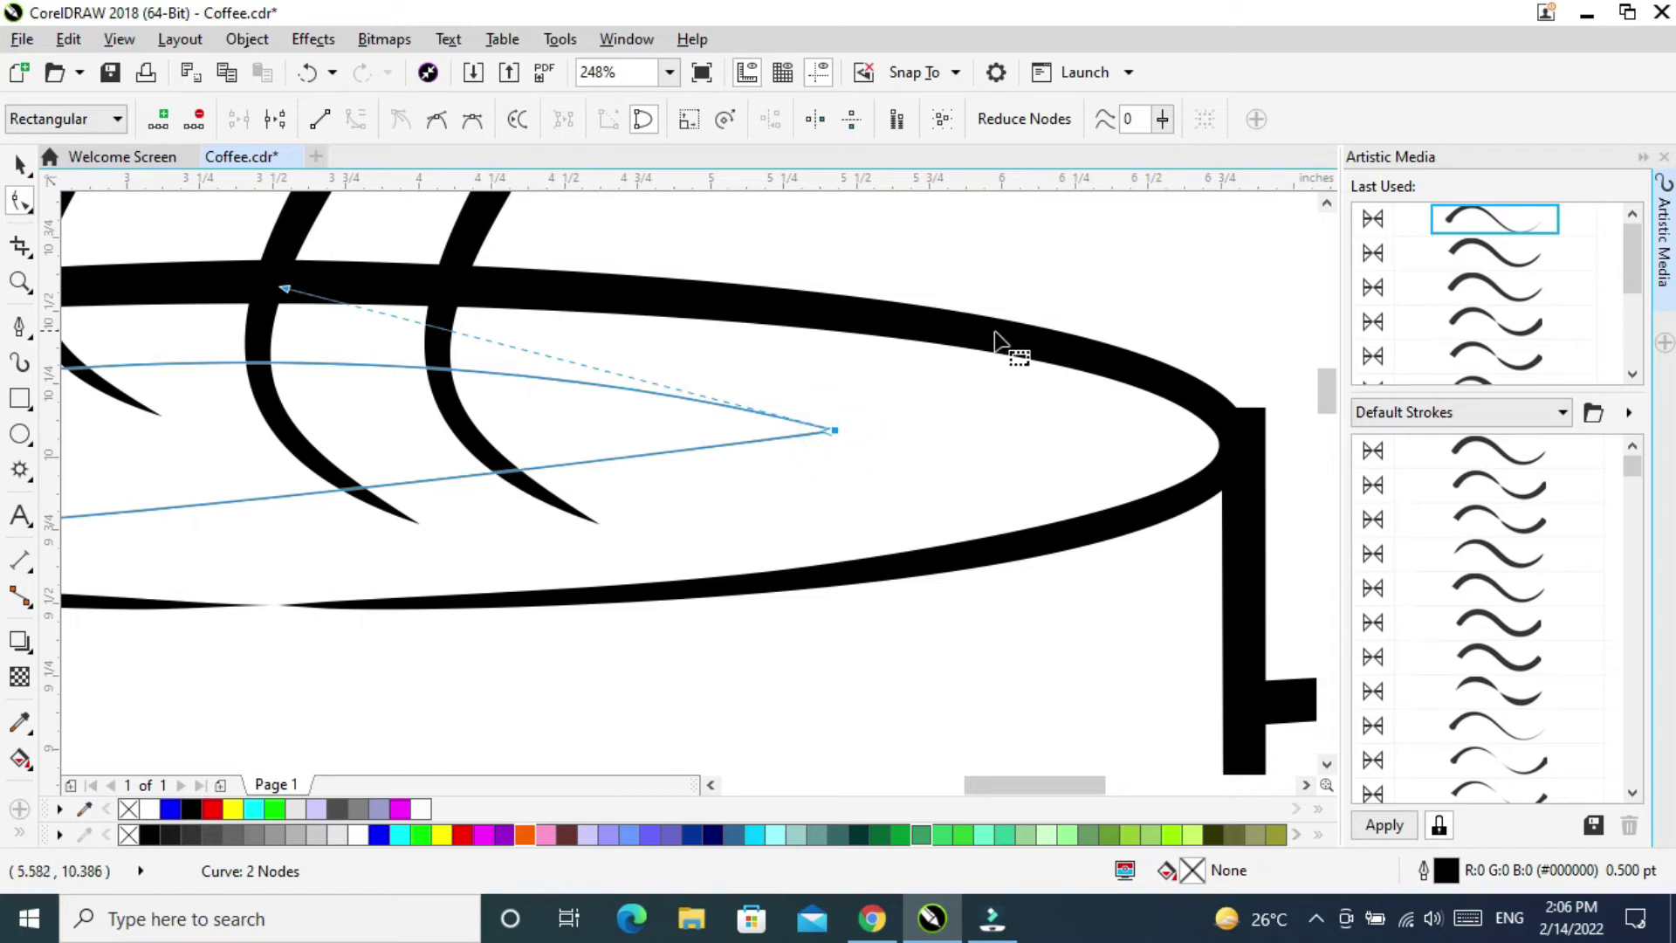
{"action": "key", "text": "F4"}
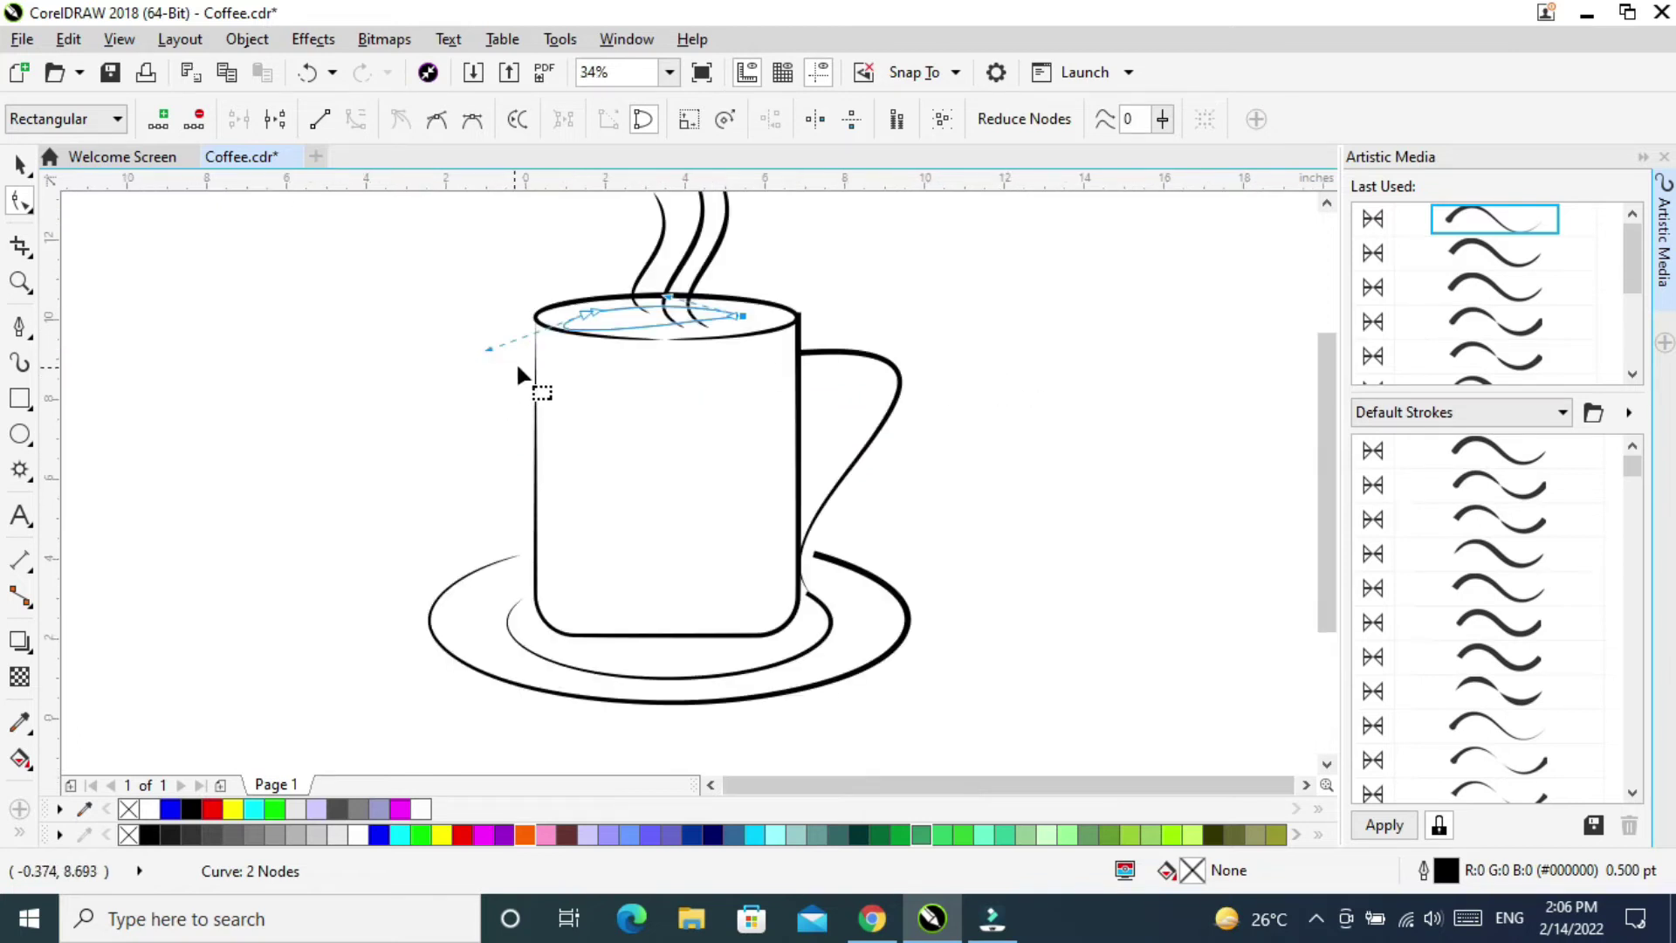
Move the coffee shape's bottom node slightly upward and adjust the curve handles of its S-shaped edge.
{"action": "key", "text": "z"}
{"action": "left_click_drag", "start_coordinate": [513, 273], "coordinate": [837, 400]}
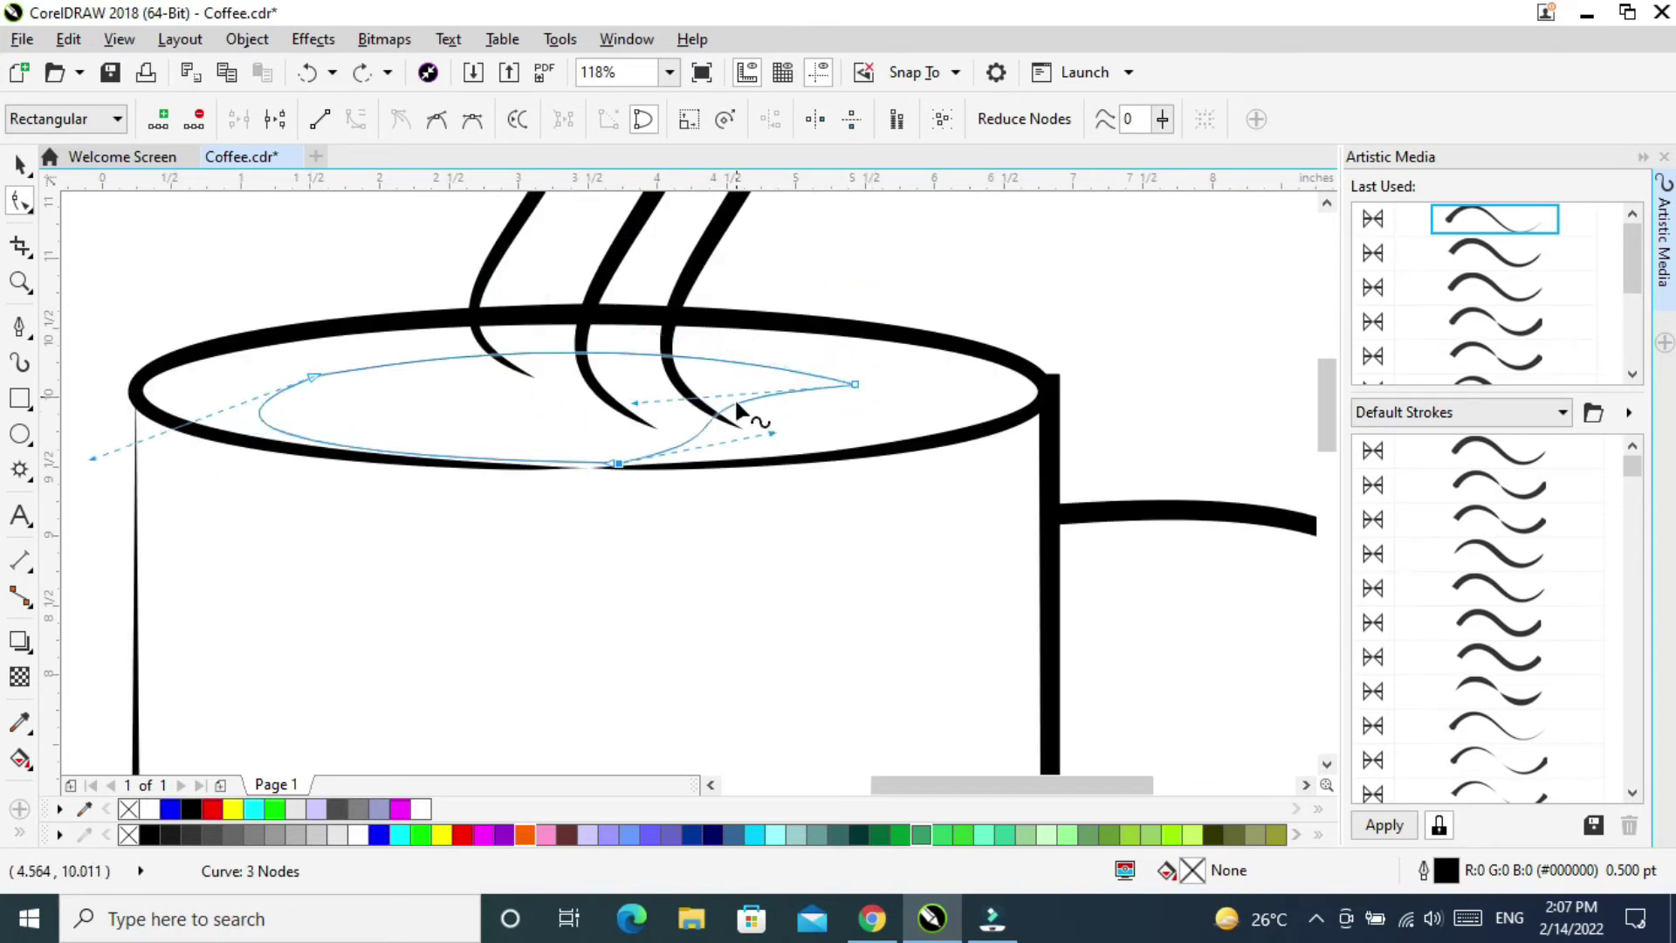
{"action": "left_click_drag", "start_coordinate": [622, 465], "coordinate": [629, 458]}
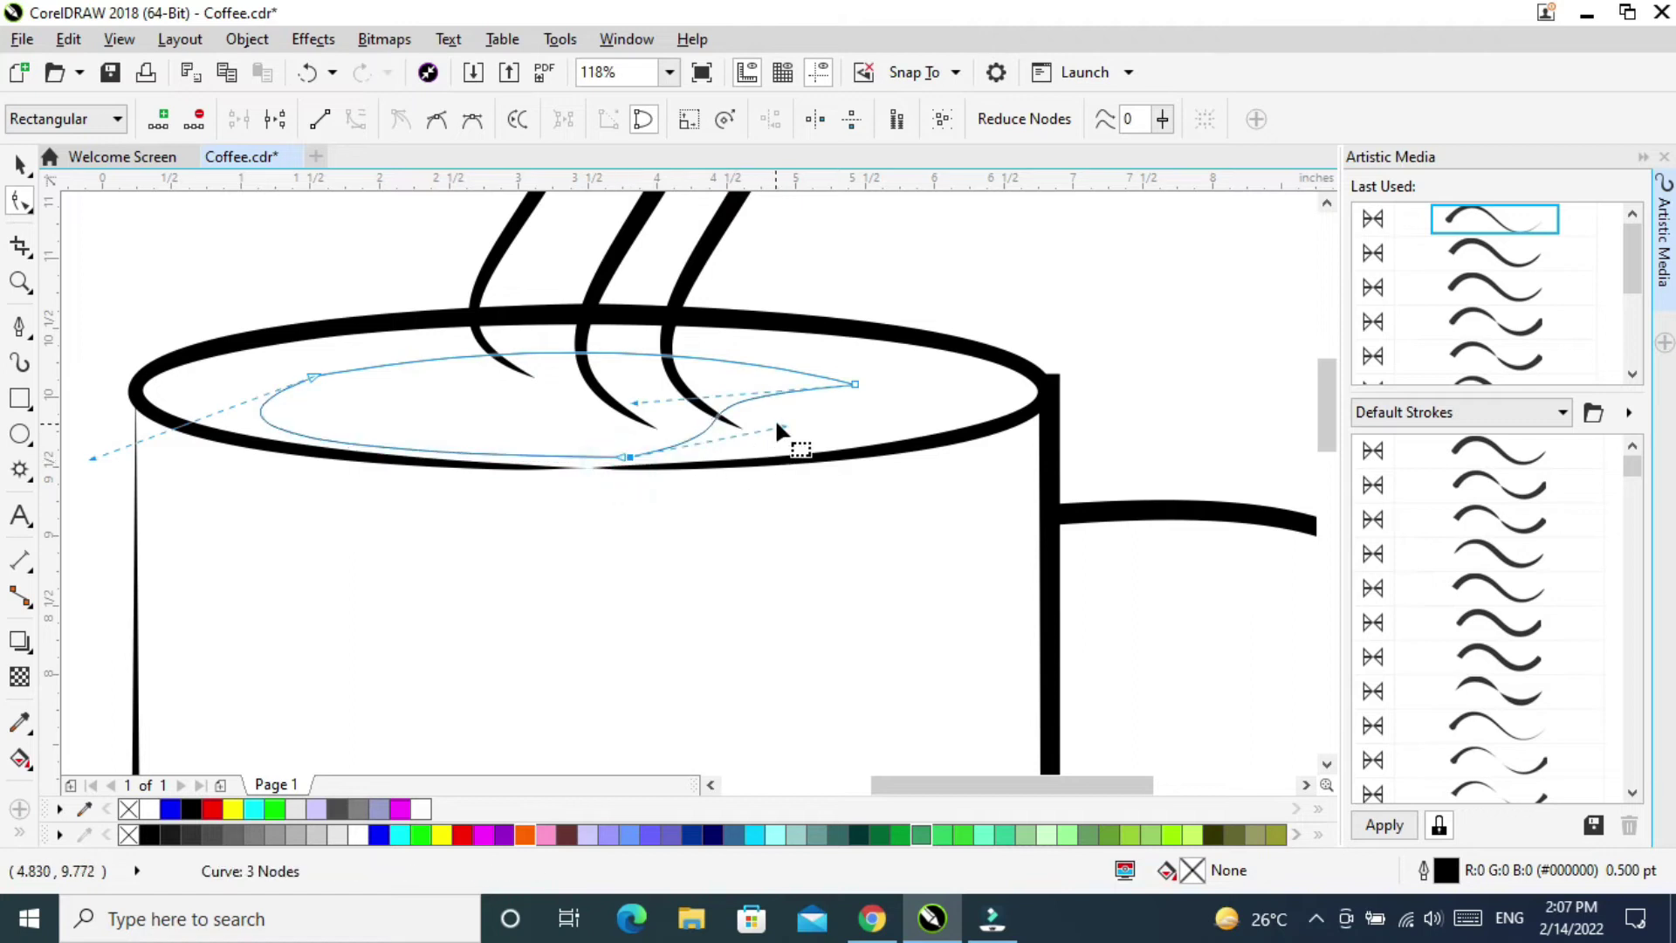
{"action": "left_click_drag", "start_coordinate": [784, 428], "coordinate": [750, 411]}
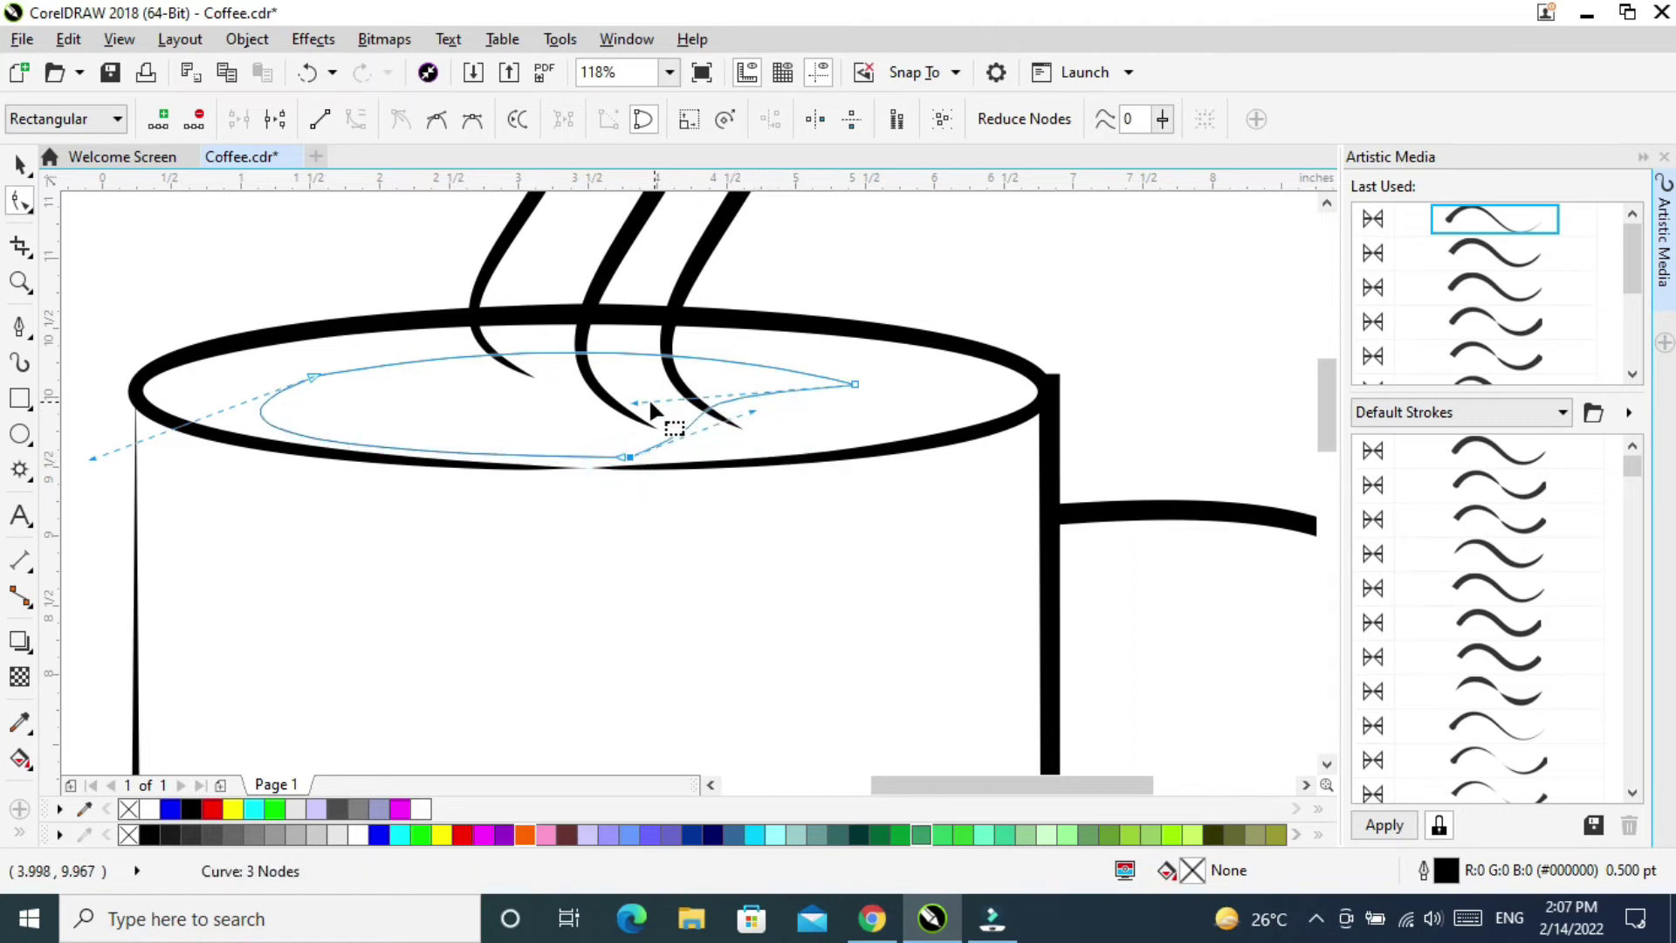
{"action": "left_click_drag", "start_coordinate": [640, 403], "coordinate": [749, 385]}
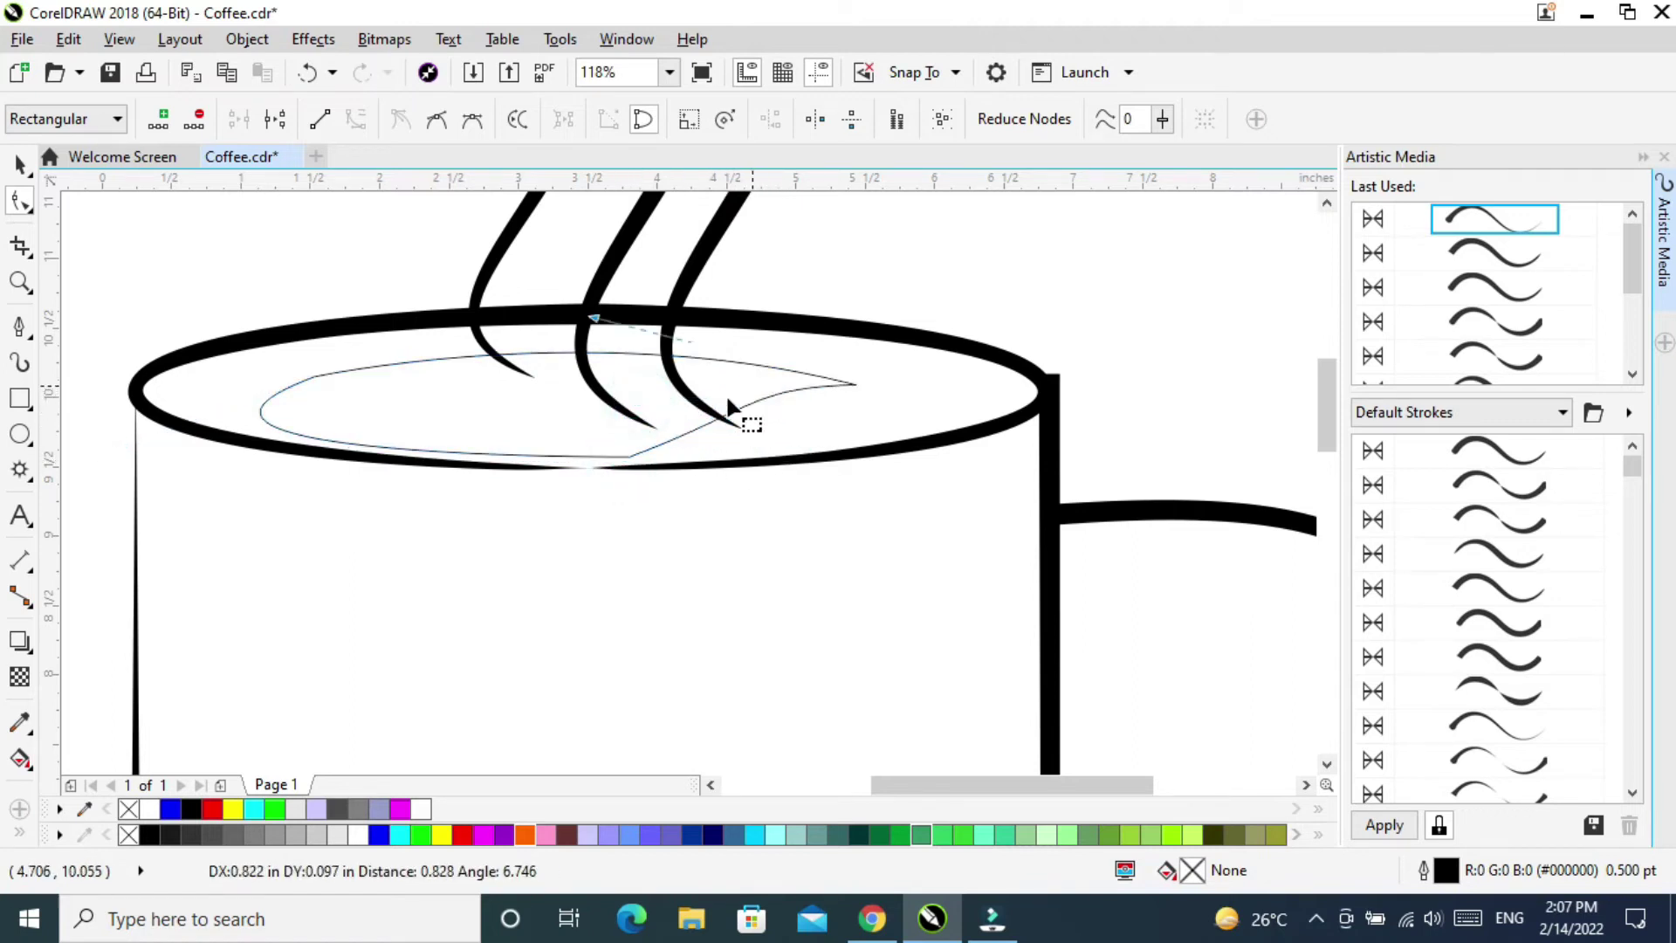
Round the coffee shape's bottom corner by adding a node on each side, deleting the corner node and adjusting the curve handles.
{"action": "double_click", "coordinate": [658, 444]}
{"action": "double_click", "coordinate": [563, 454]}
{"action": "left_click_drag", "start_coordinate": [645, 472], "coordinate": [506, 406]}
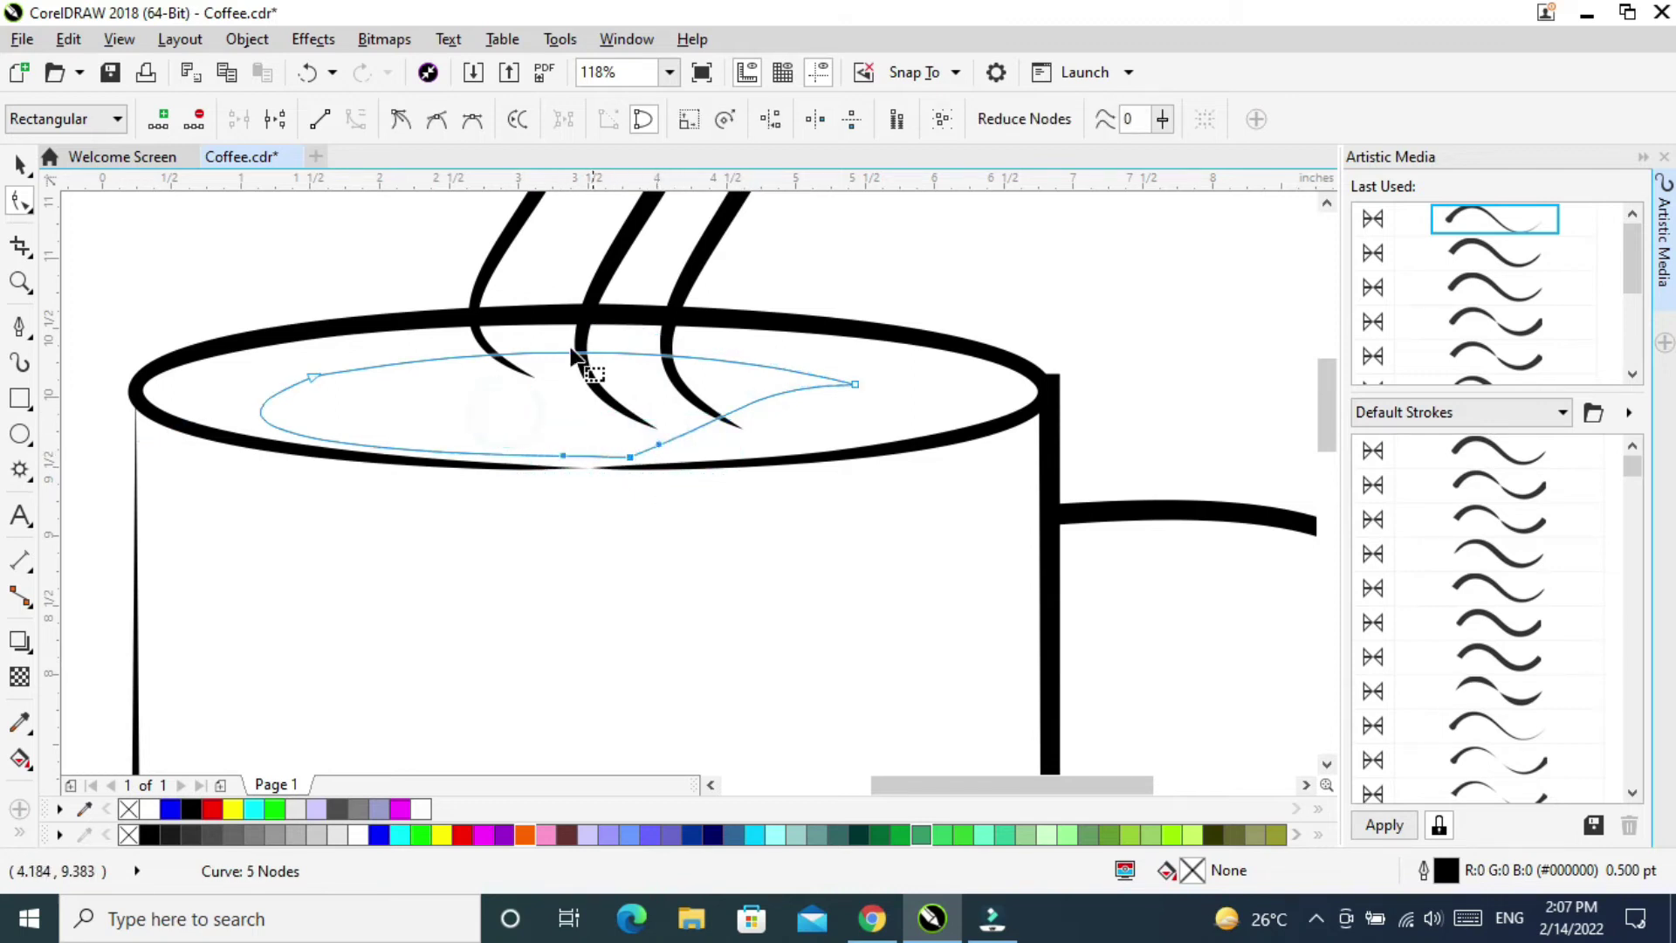
{"action": "left_click", "coordinate": [370, 235]}
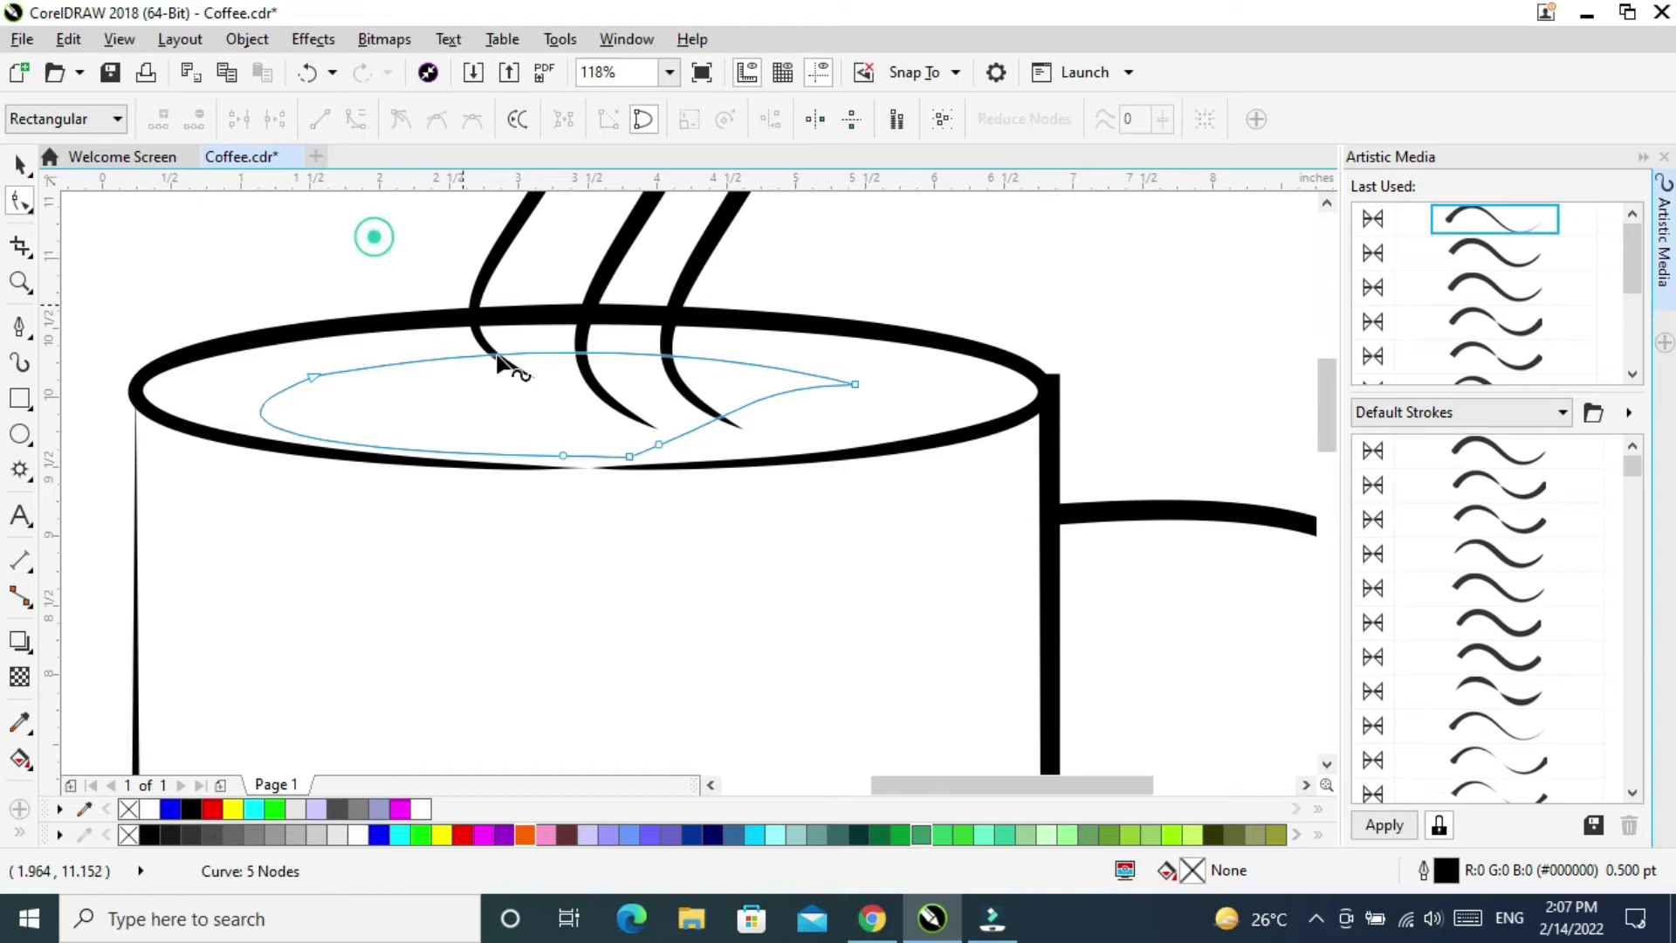
{"action": "left_click", "coordinate": [629, 456]}
{"action": "double_click", "coordinate": [630, 456]}
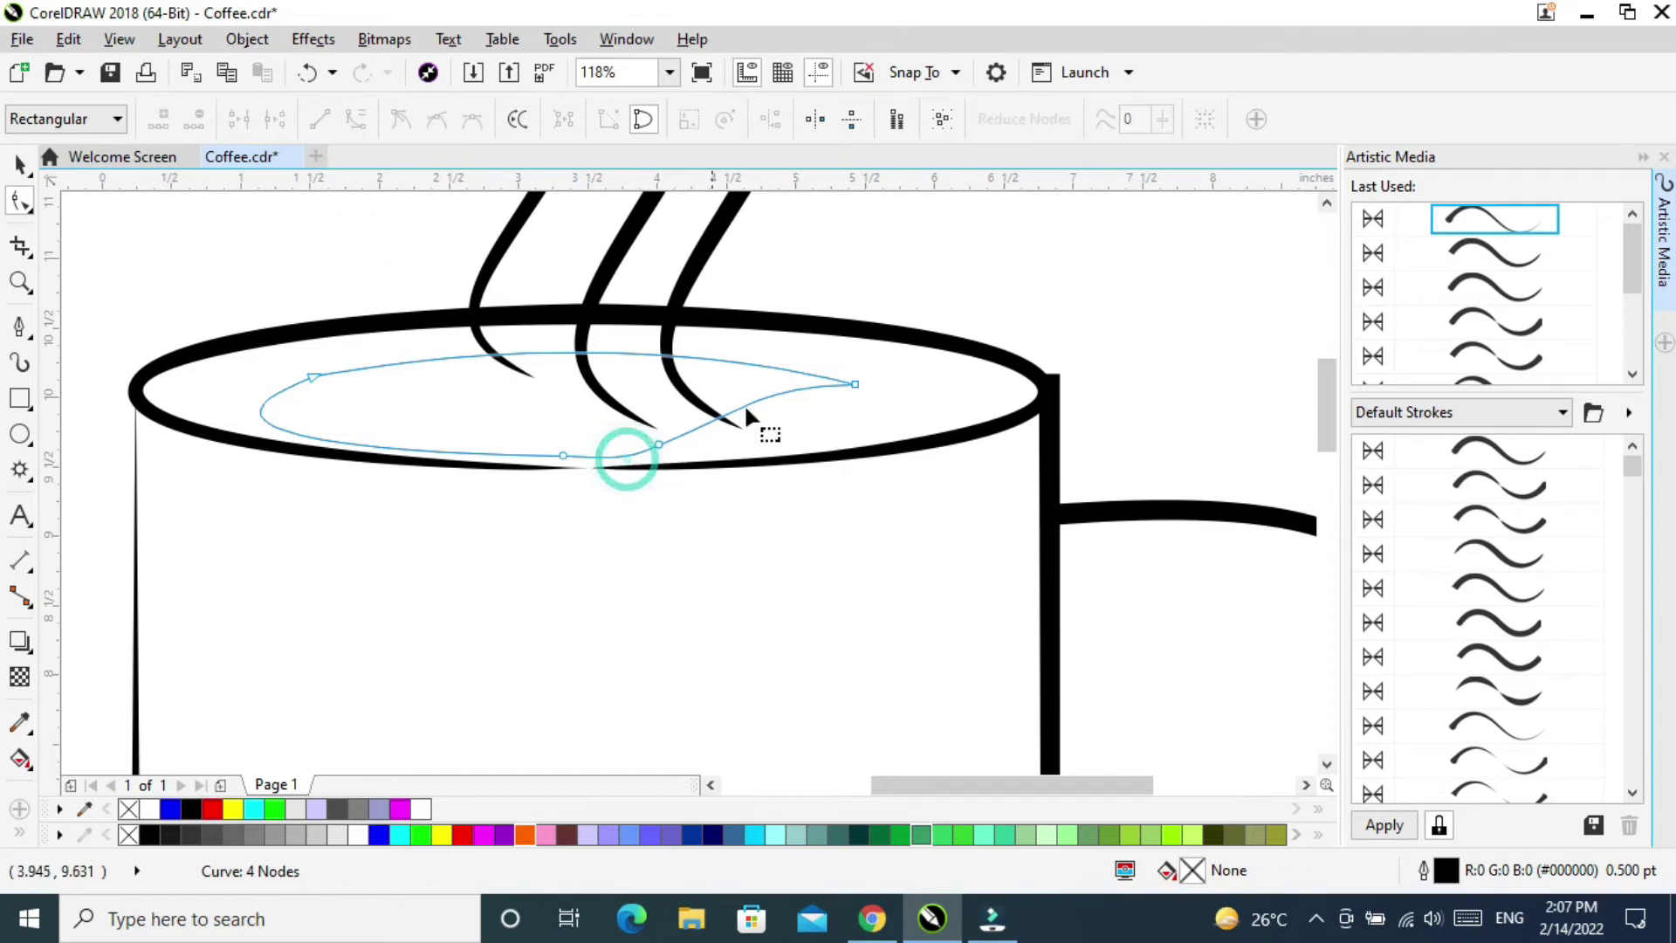
{"action": "left_click", "coordinate": [658, 442]}
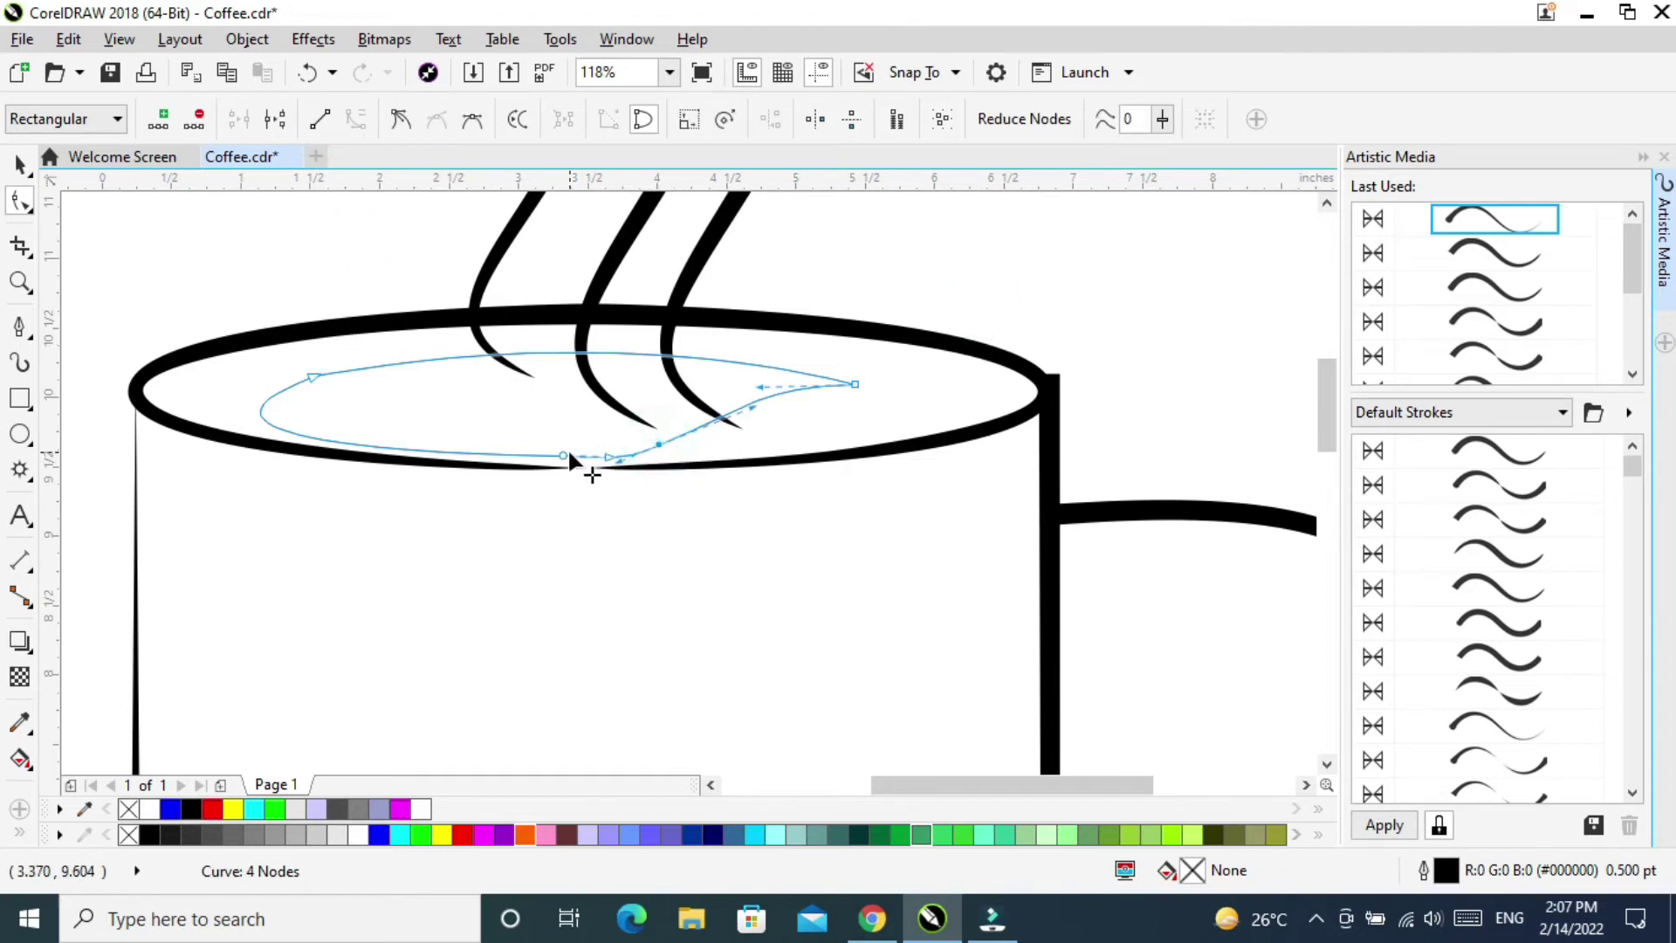
{"action": "left_click_drag", "start_coordinate": [614, 464], "coordinate": [605, 461]}
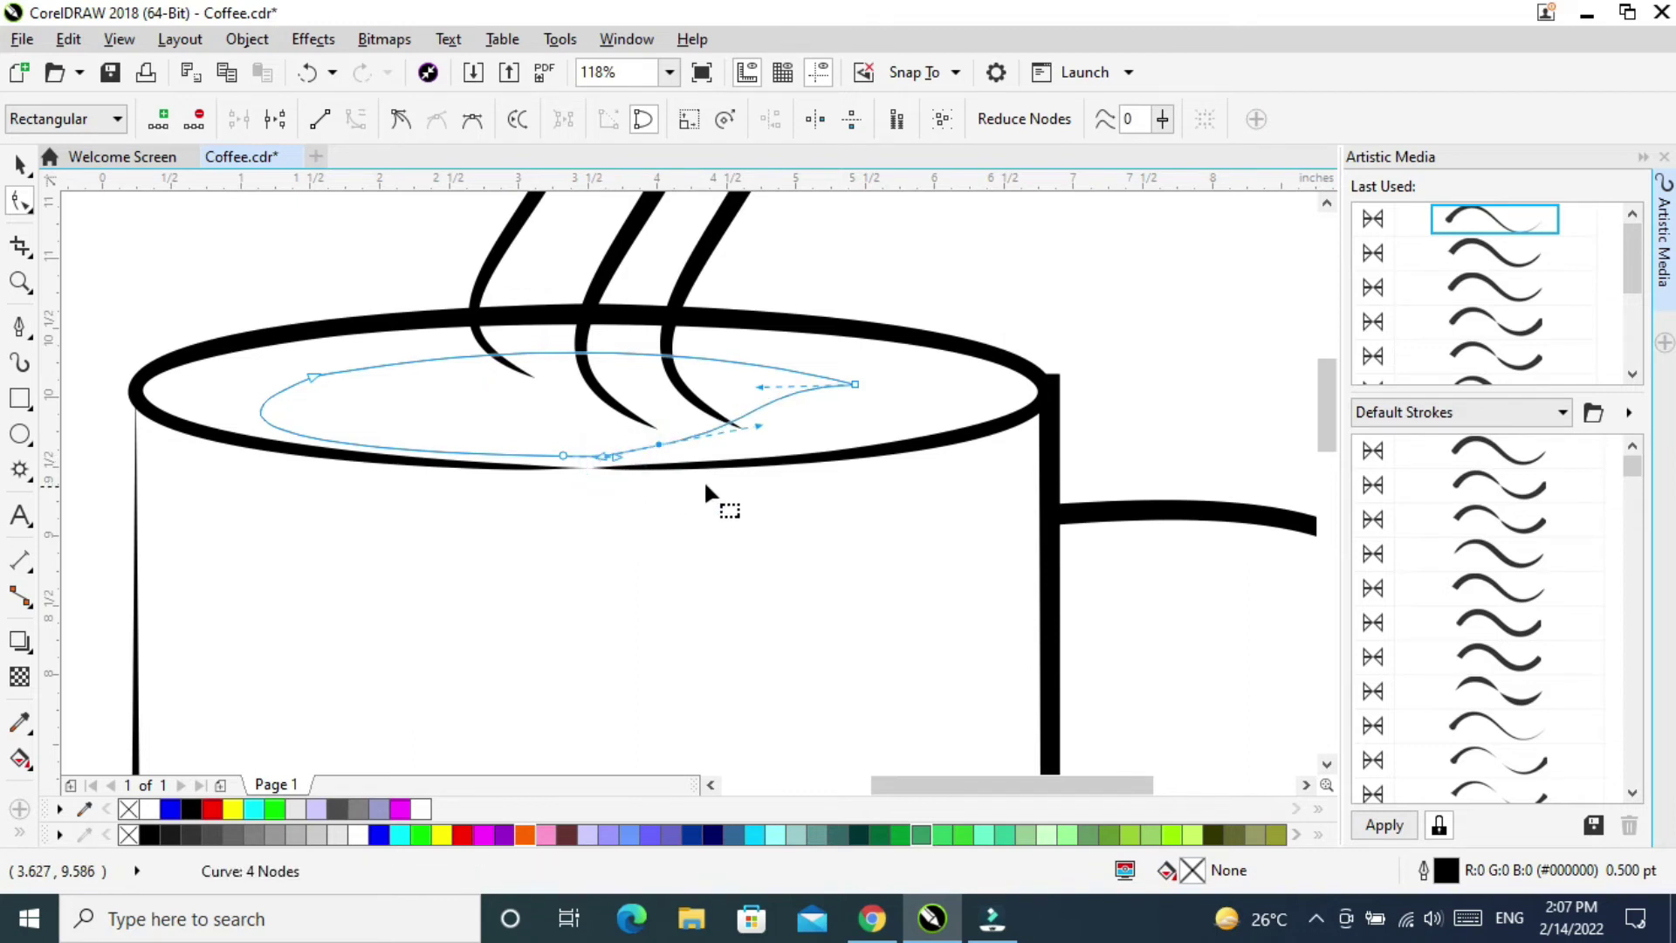
{"action": "left_click", "coordinate": [21, 165]}
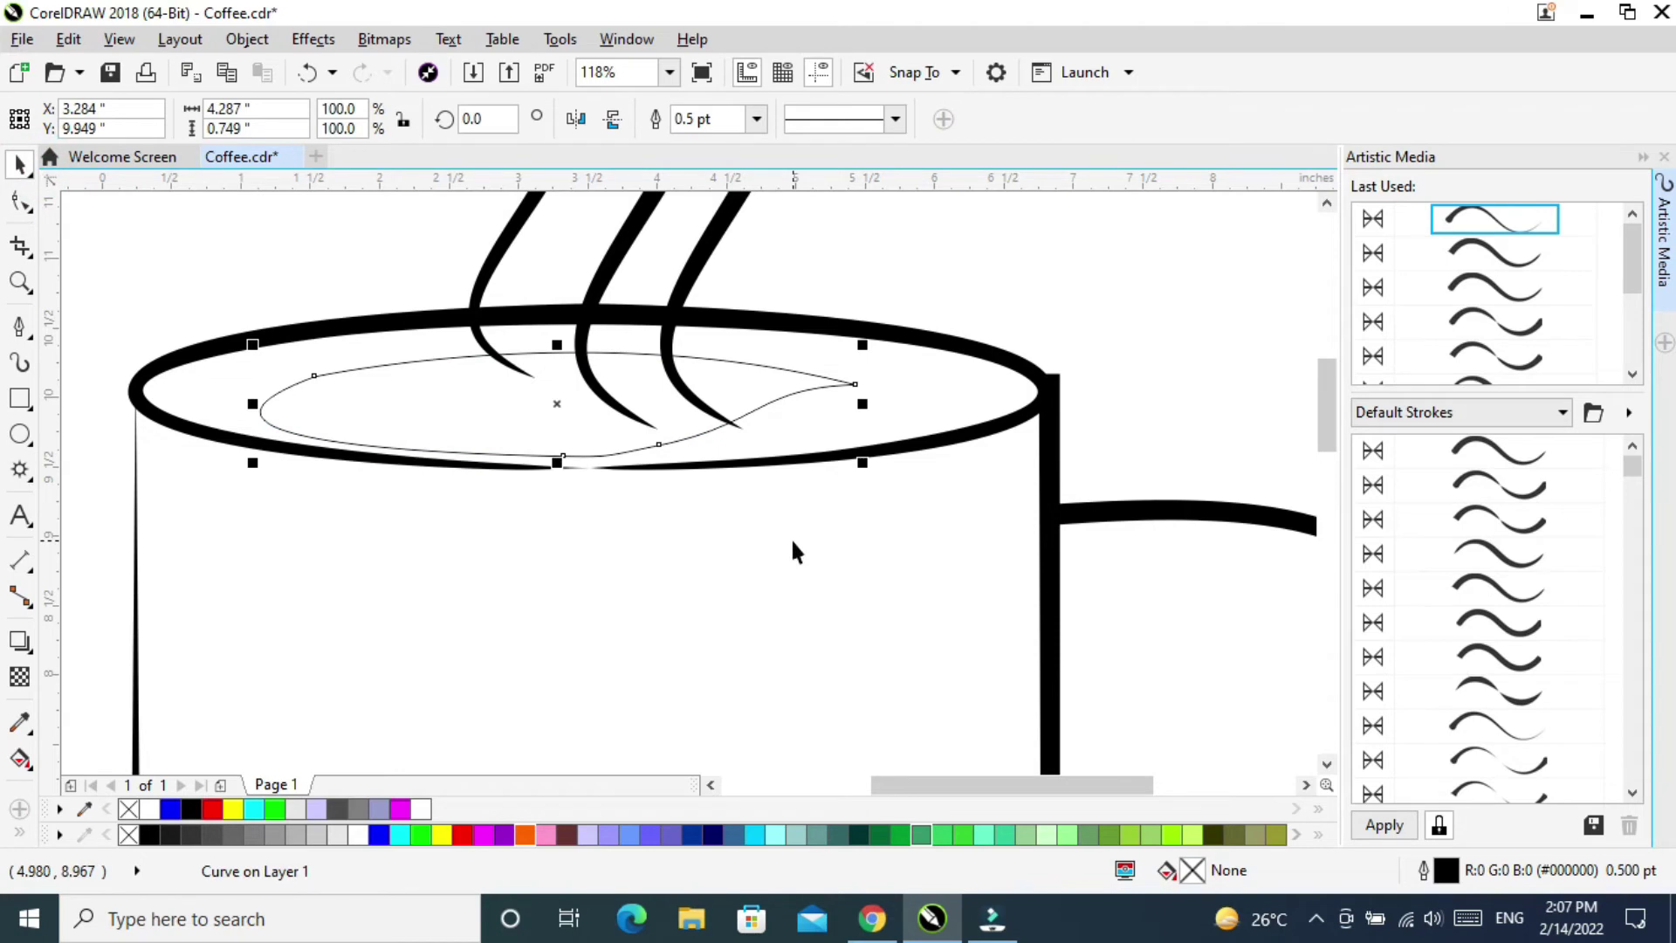
Apply a black-to-white linear fountain fill to the coffee shape, running at a slight upward angle from beyond its left end to its right.
{"action": "key", "text": "shift+F4"}
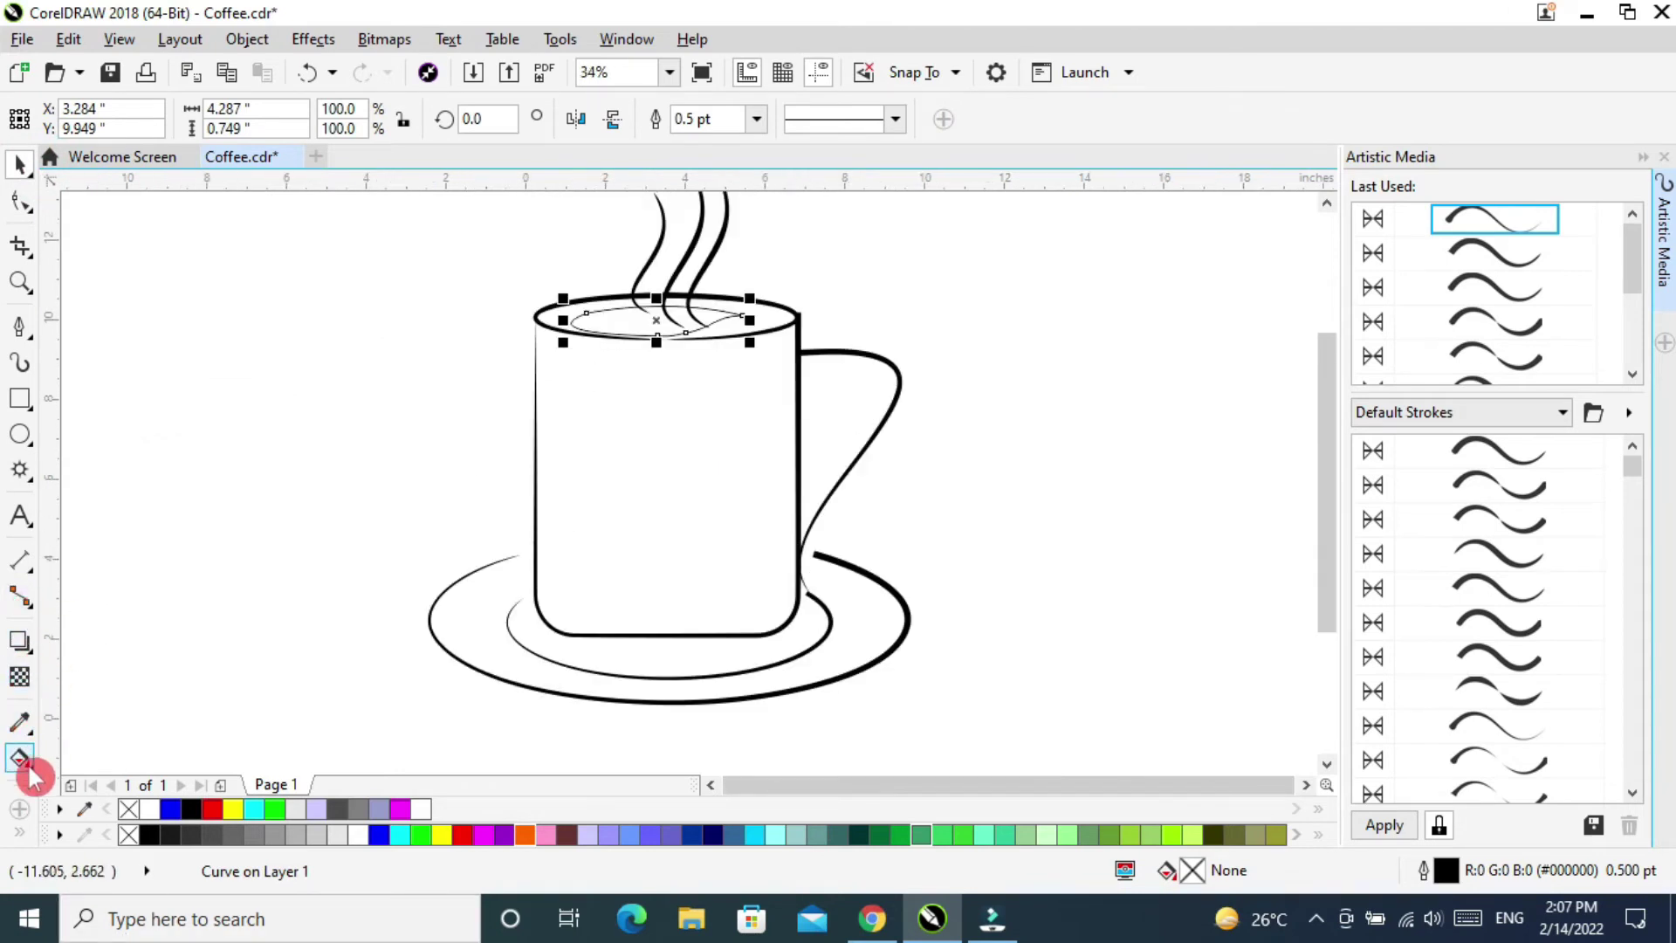
{"action": "left_click", "coordinate": [16, 653]}
{"action": "left_click", "coordinate": [19, 759]}
{"action": "left_click", "coordinate": [143, 755]}
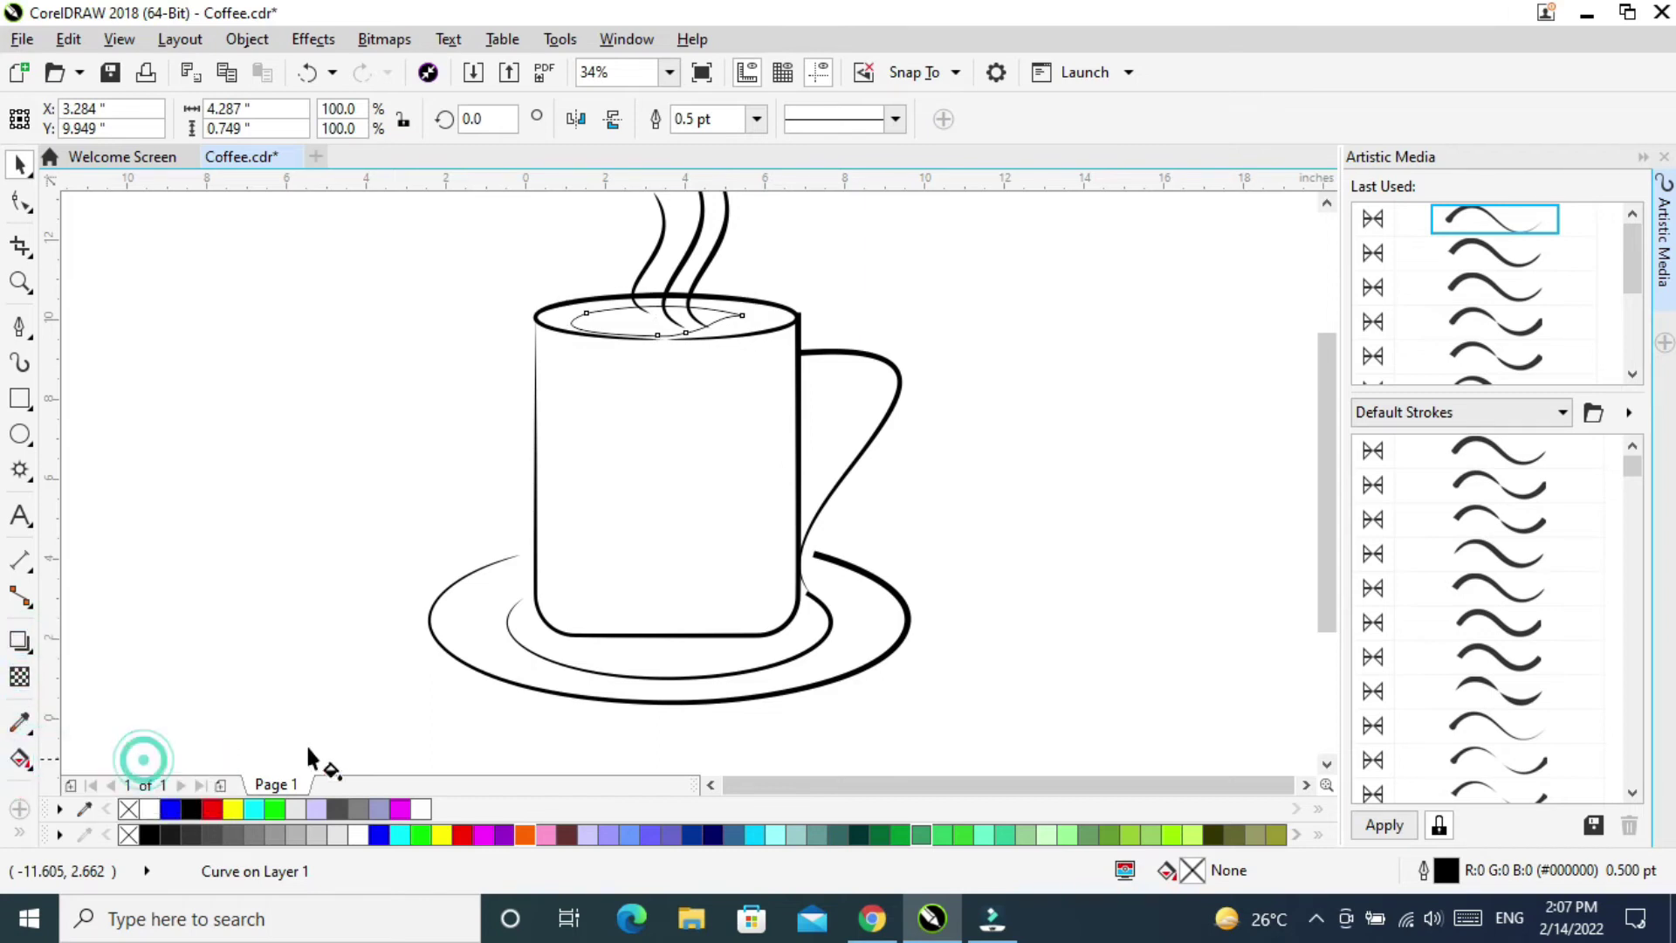
{"action": "left_click_drag", "start_coordinate": [620, 324], "coordinate": [950, 323]}
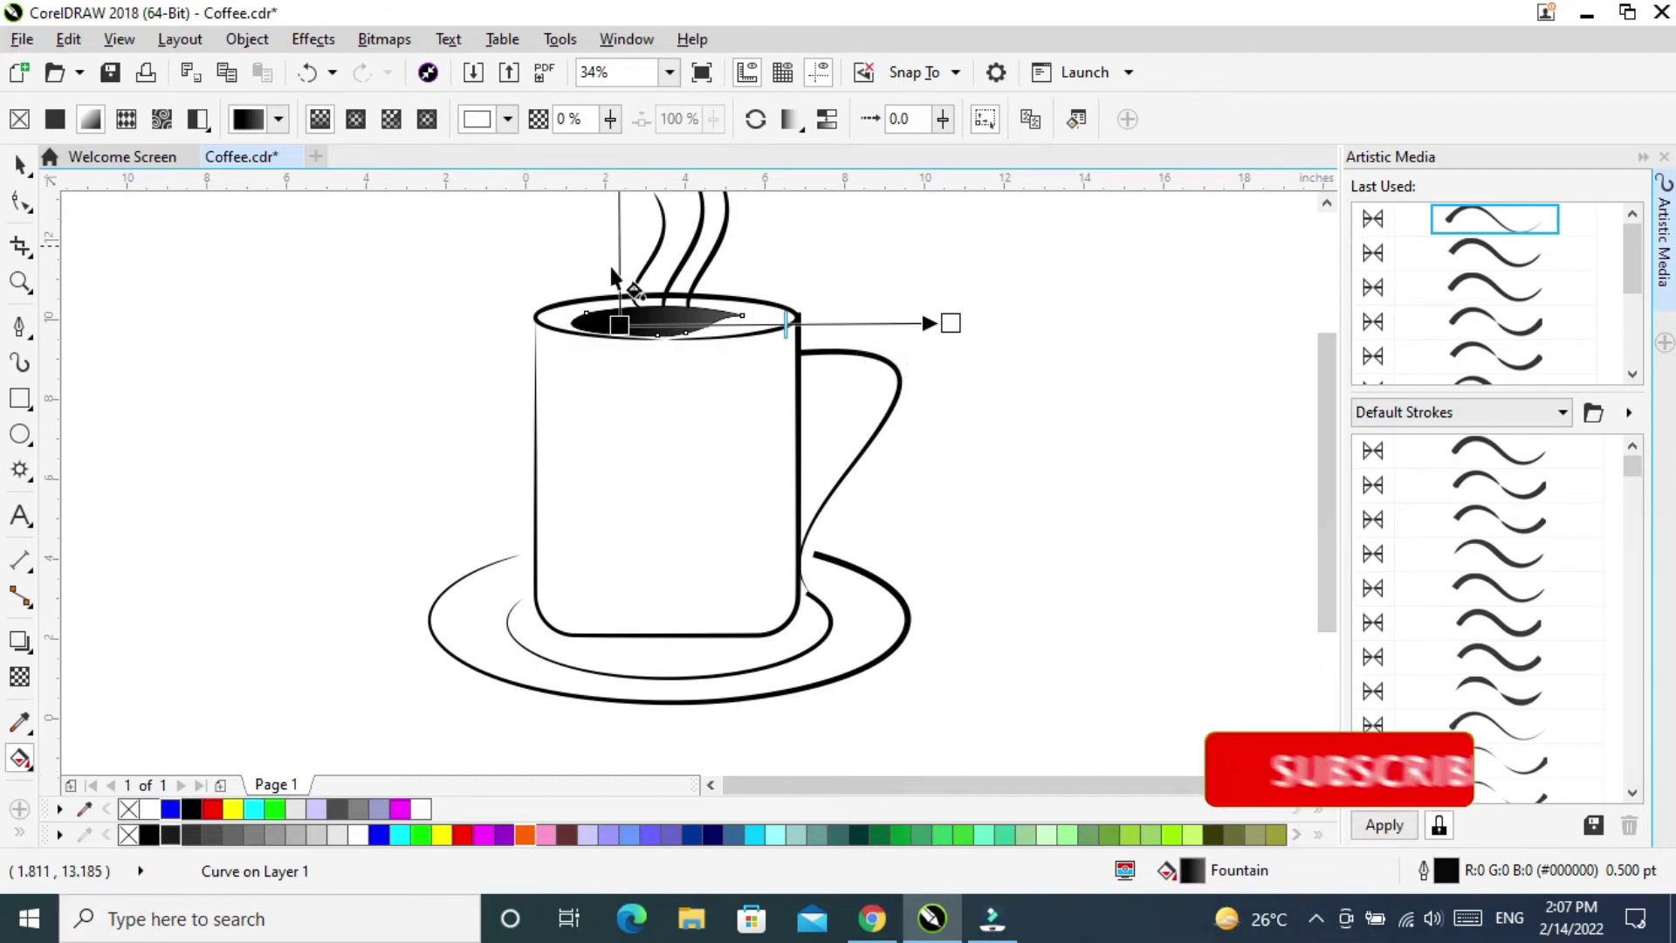
{"action": "left_click_drag", "start_coordinate": [619, 324], "coordinate": [454, 348]}
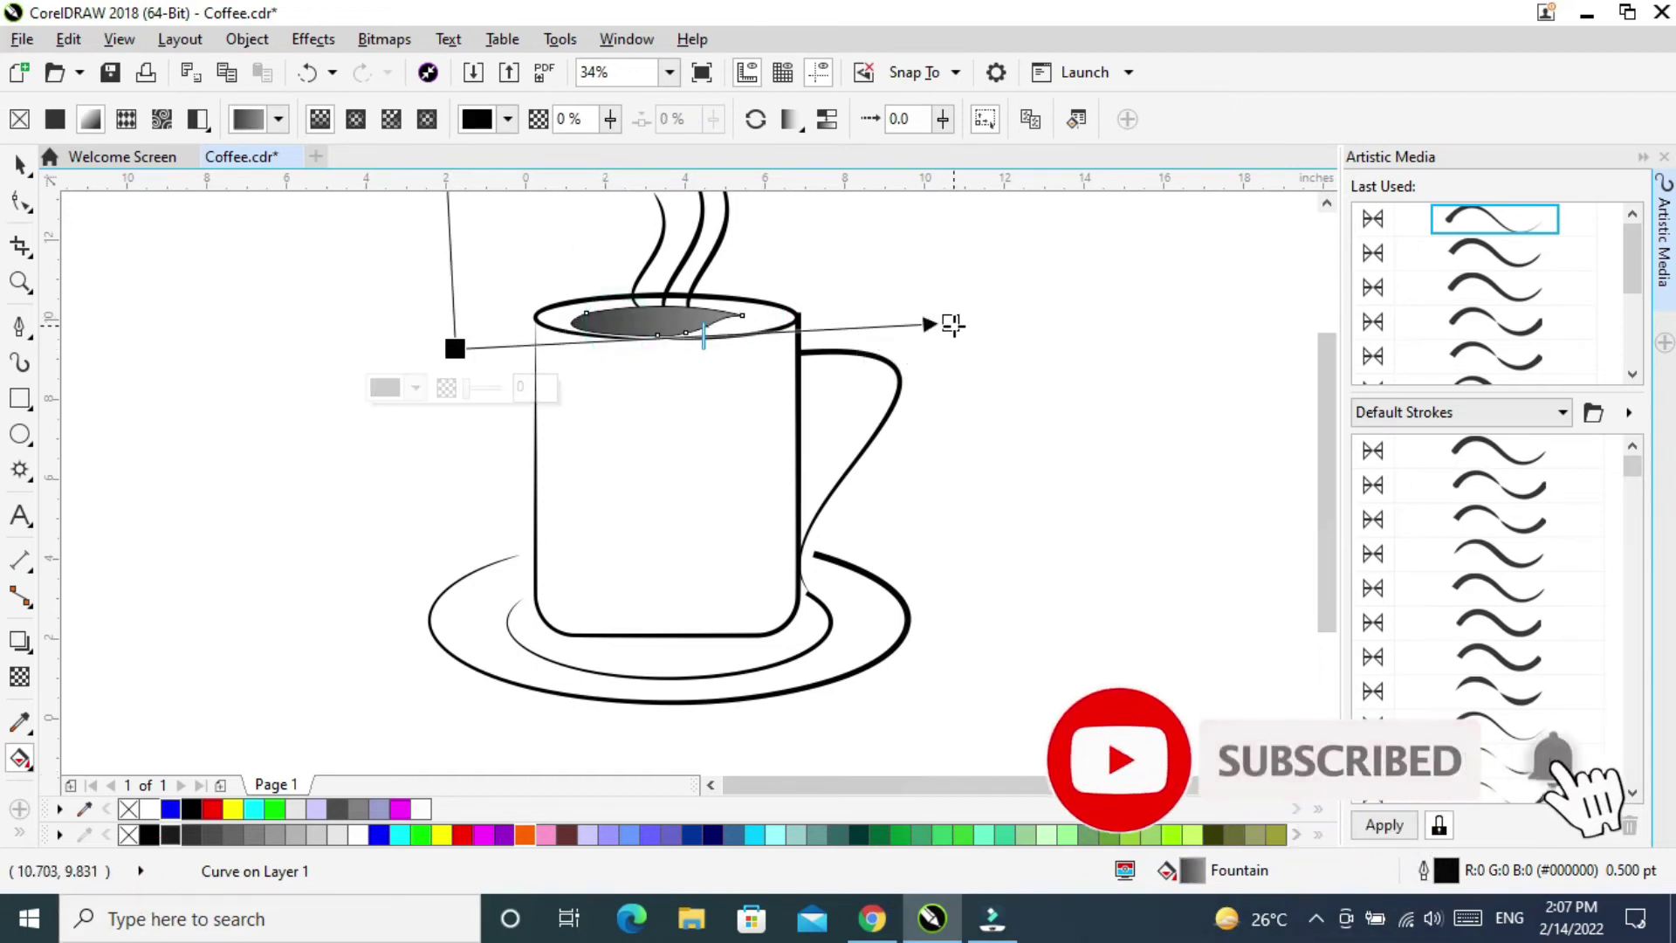
{"action": "left_click_drag", "start_coordinate": [948, 325], "coordinate": [897, 282]}
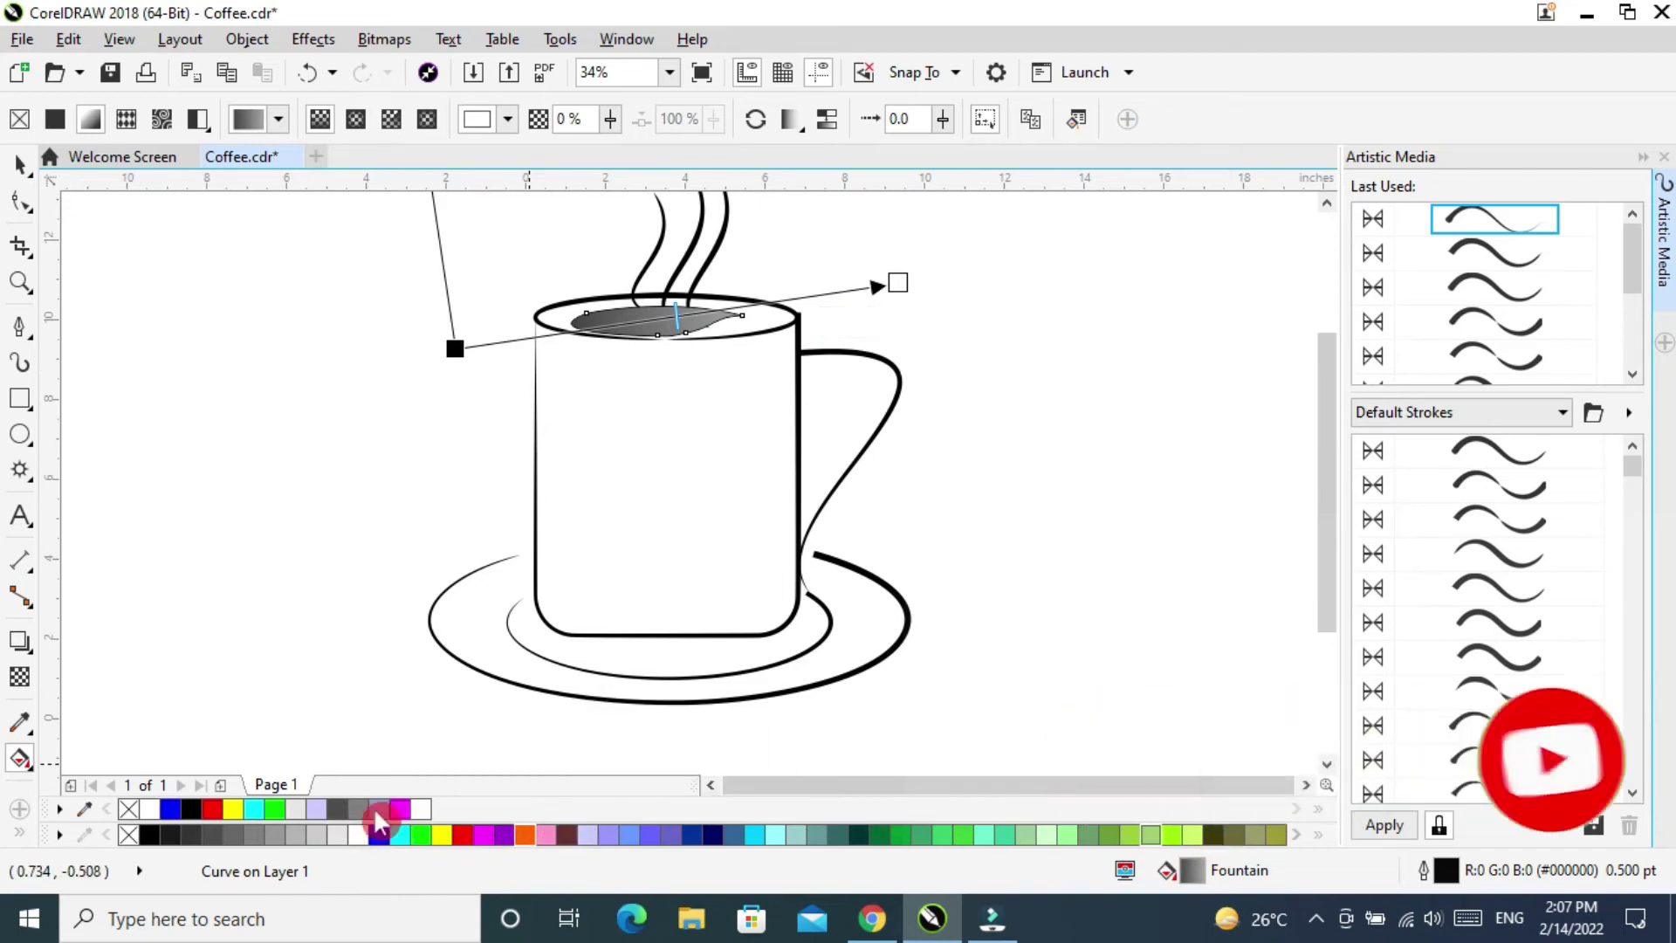
Change the fountain fill's white end to orange and reposition both ends of the gradient.
{"action": "left_click", "coordinate": [524, 834]}
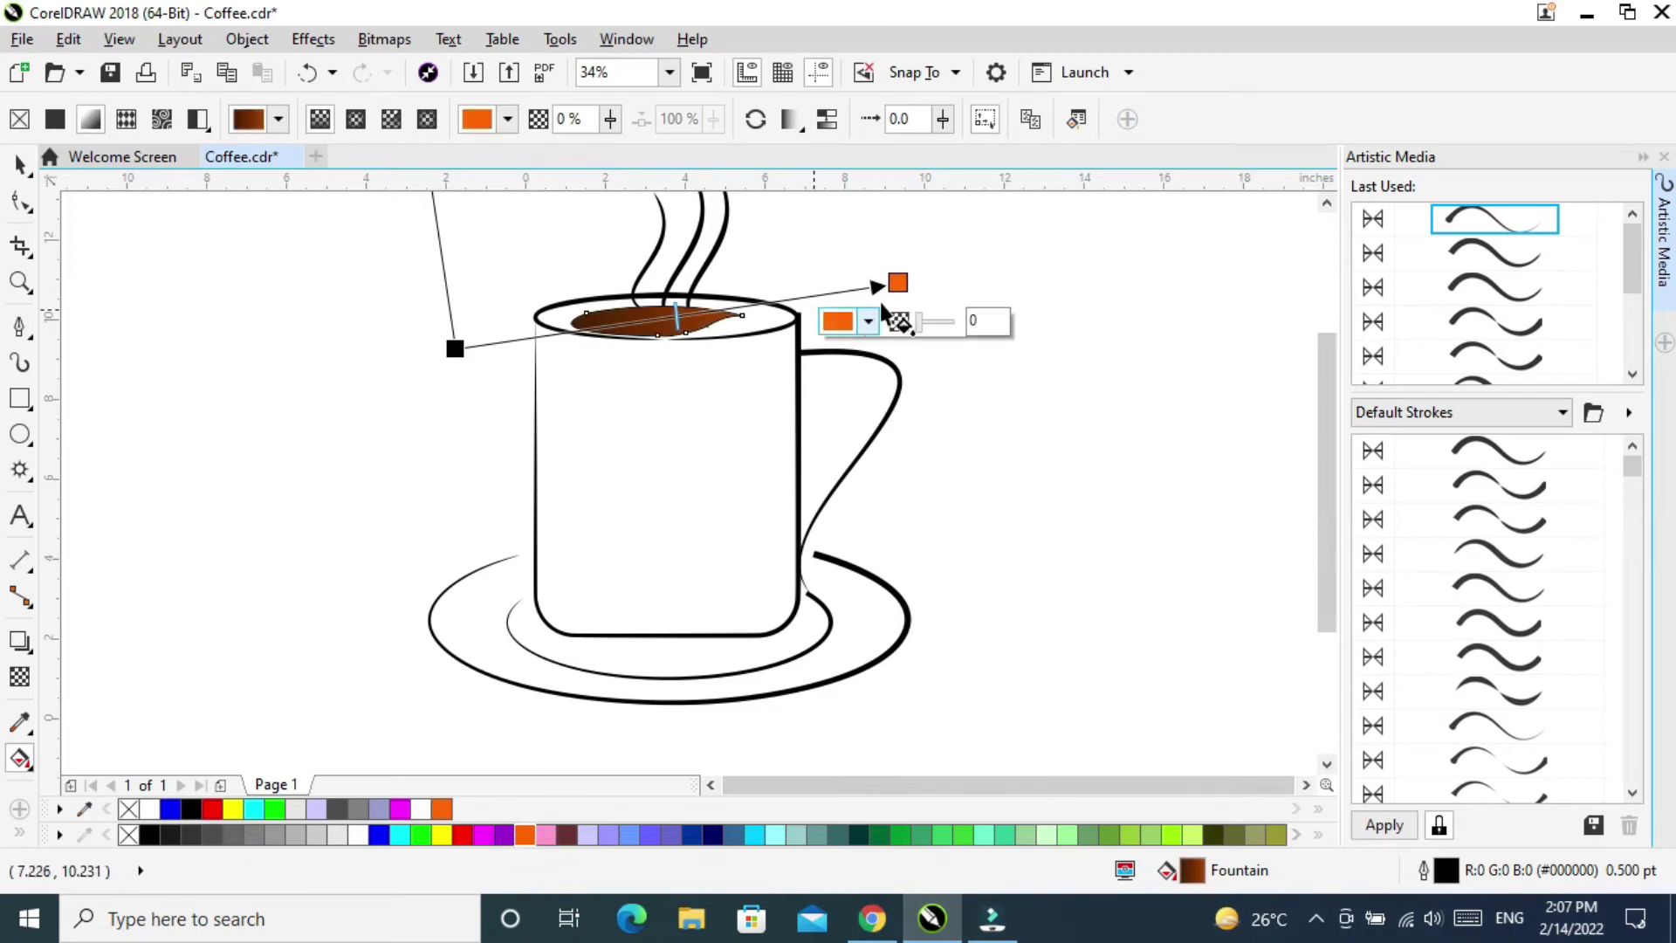
{"action": "left_click_drag", "start_coordinate": [897, 281], "coordinate": [923, 263]}
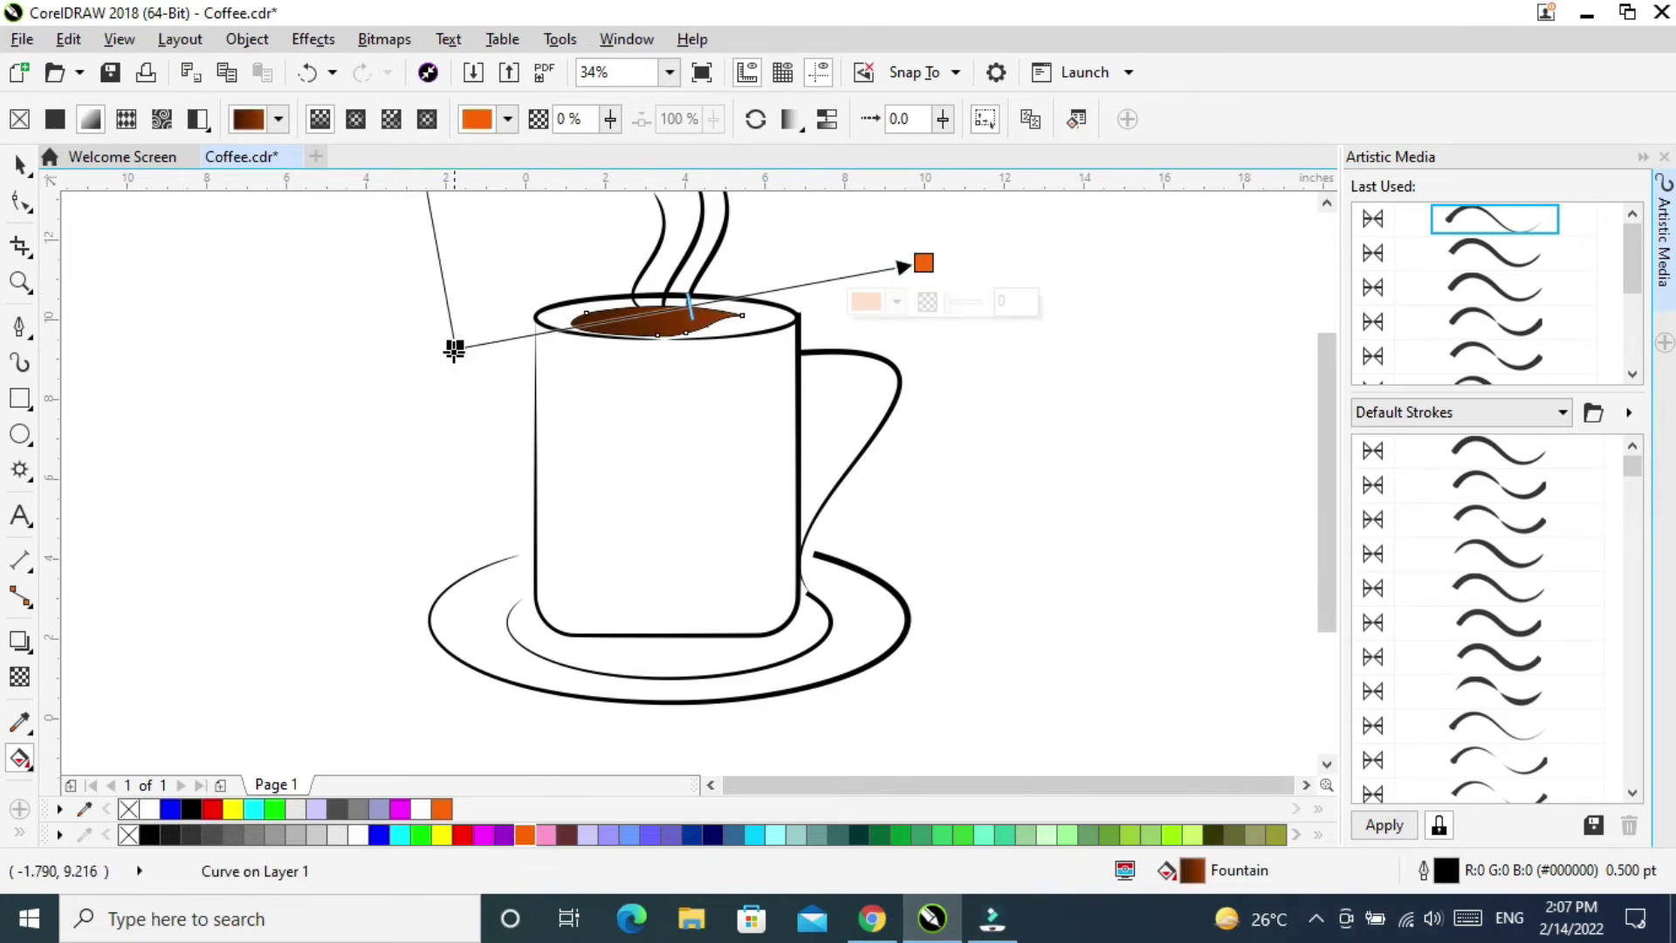
{"action": "left_click_drag", "start_coordinate": [453, 347], "coordinate": [367, 359]}
{"action": "left_click_drag", "start_coordinate": [925, 265], "coordinate": [856, 290]}
Set the coffee shape's outline width to None.
{"action": "left_click", "coordinate": [19, 164]}
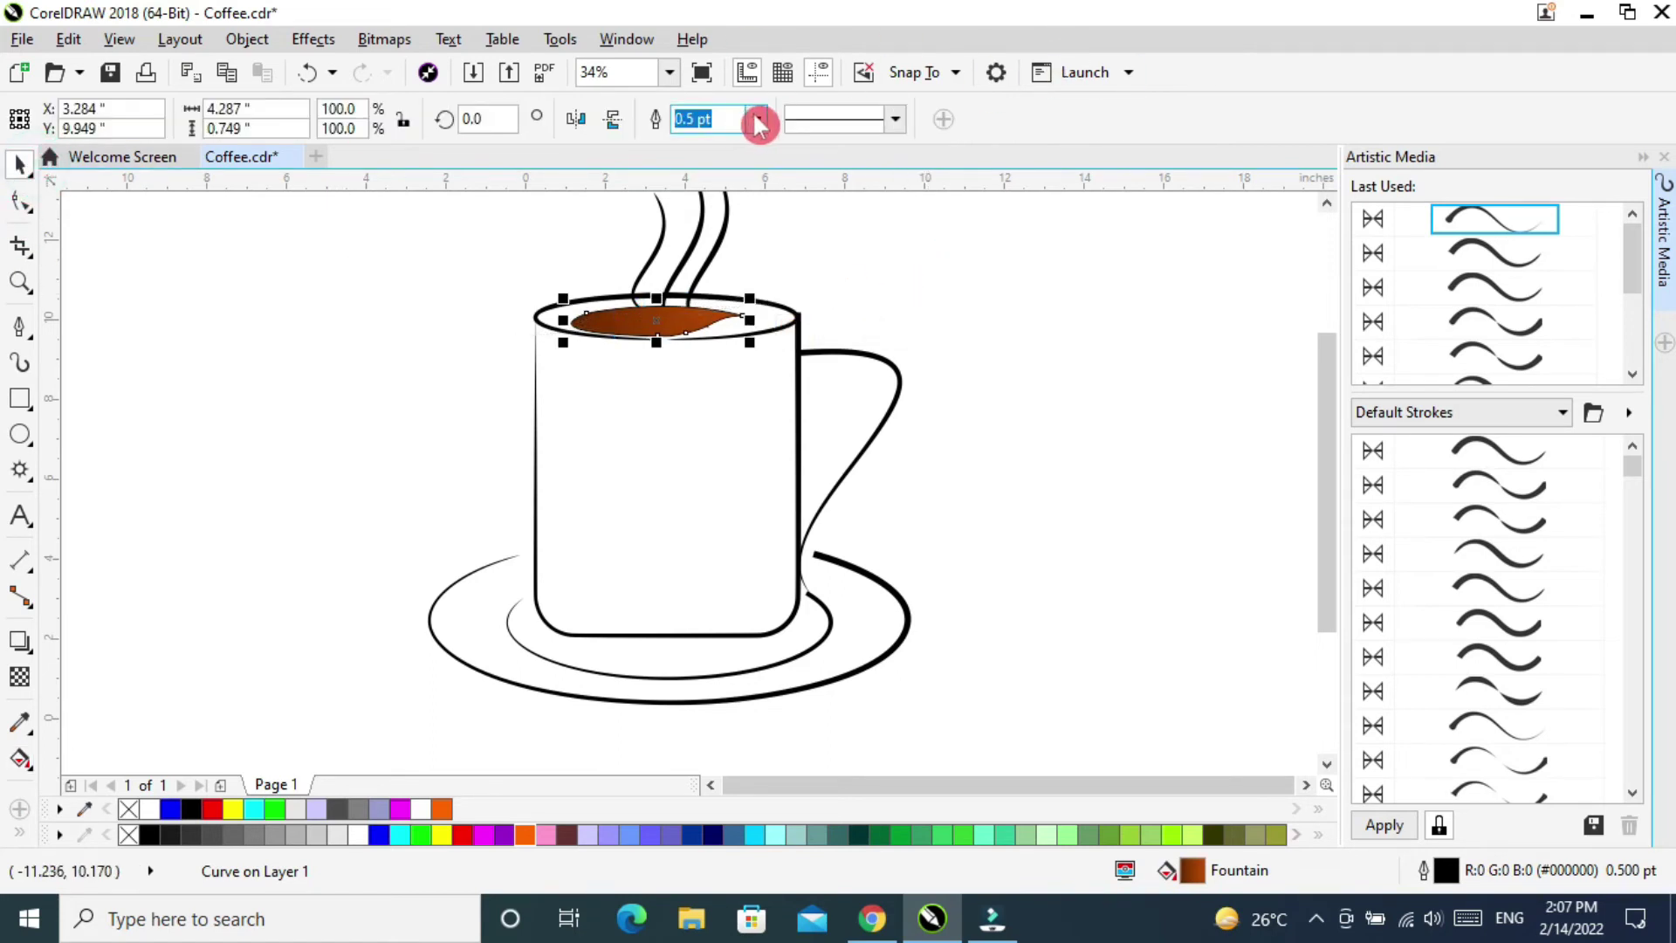
{"action": "left_click", "coordinate": [756, 119]}
{"action": "left_click", "coordinate": [708, 150]}
Place the coffee shape behind the steam strokes and nudge it to X 3.272, Y 9.937 inches.
{"action": "key", "text": "z"}
{"action": "left_click_drag", "start_coordinate": [442, 254], "coordinate": [768, 375]}
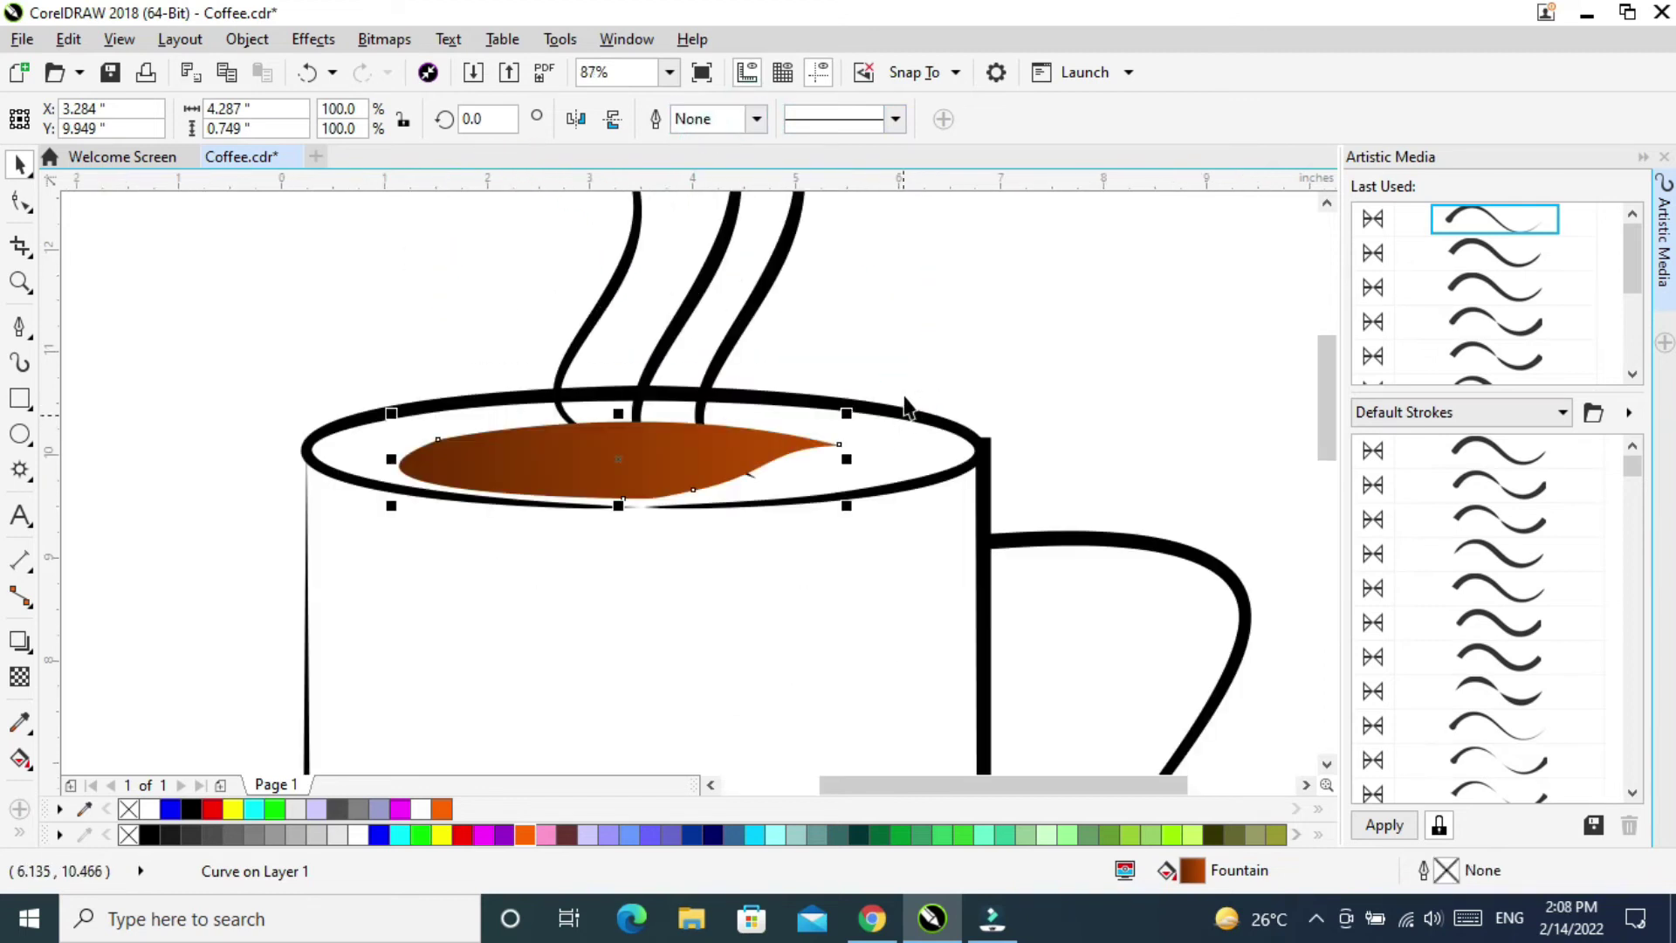
{"action": "mouse_move", "coordinate": [665, 478]}
{"action": "left_mouse_down"}
{"action": "mouse_move", "coordinate": [668, 464]}
{"action": "mouse_move", "coordinate": [668, 480]}
{"action": "left_mouse_up"}
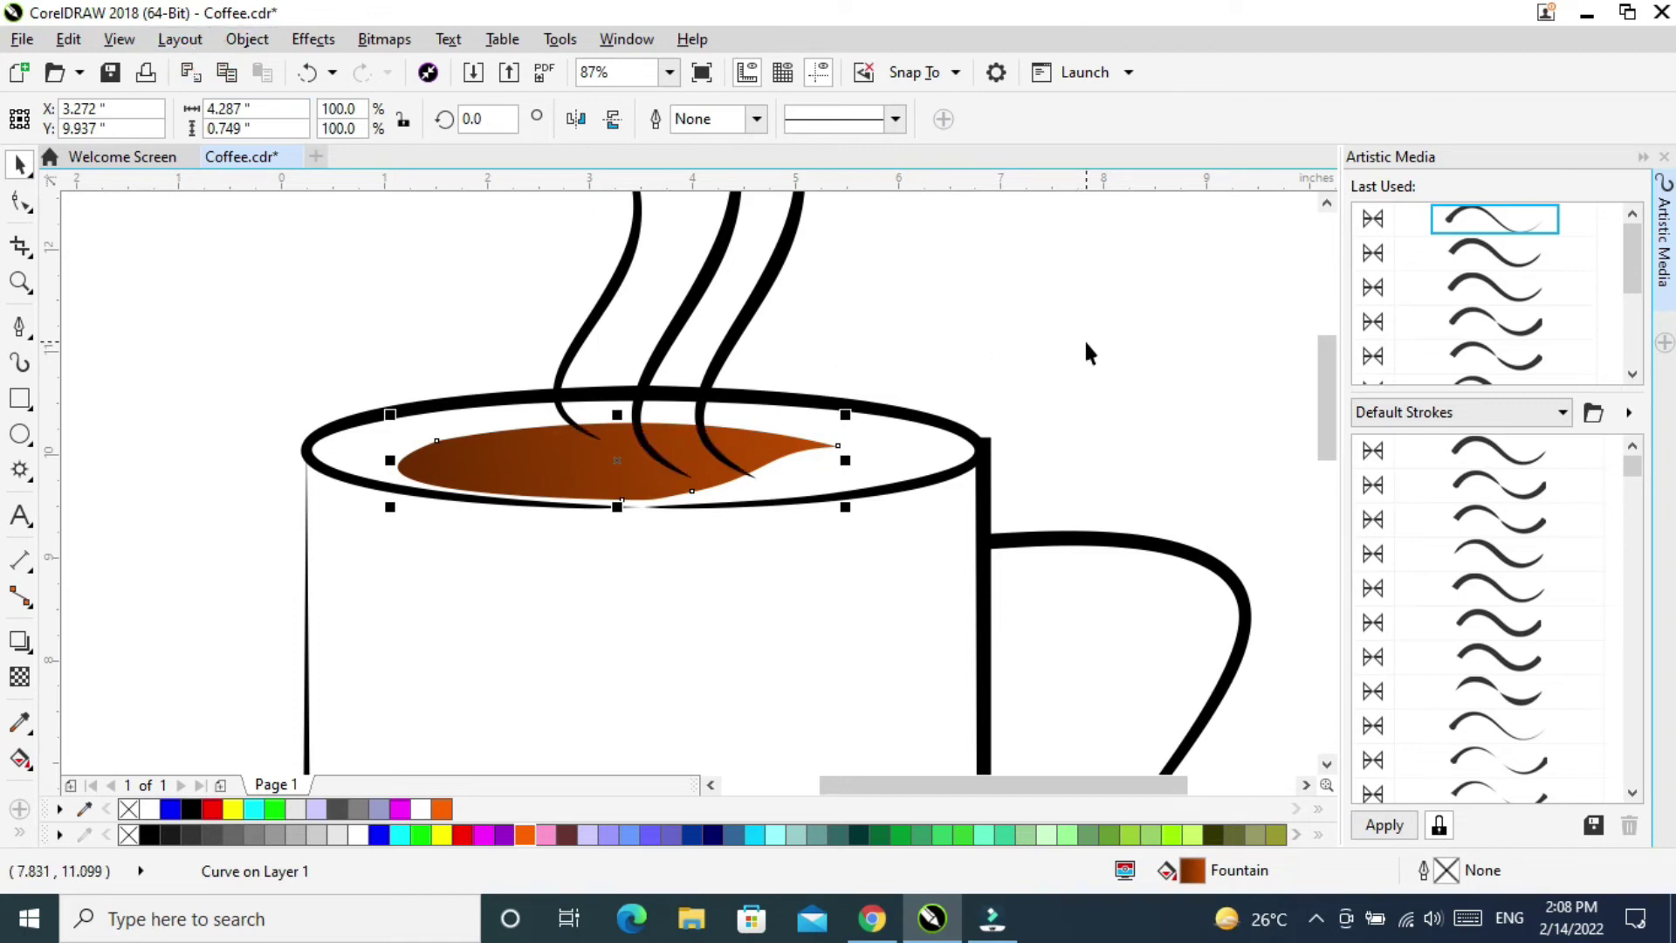
{"action": "left_click", "coordinate": [1110, 267]}
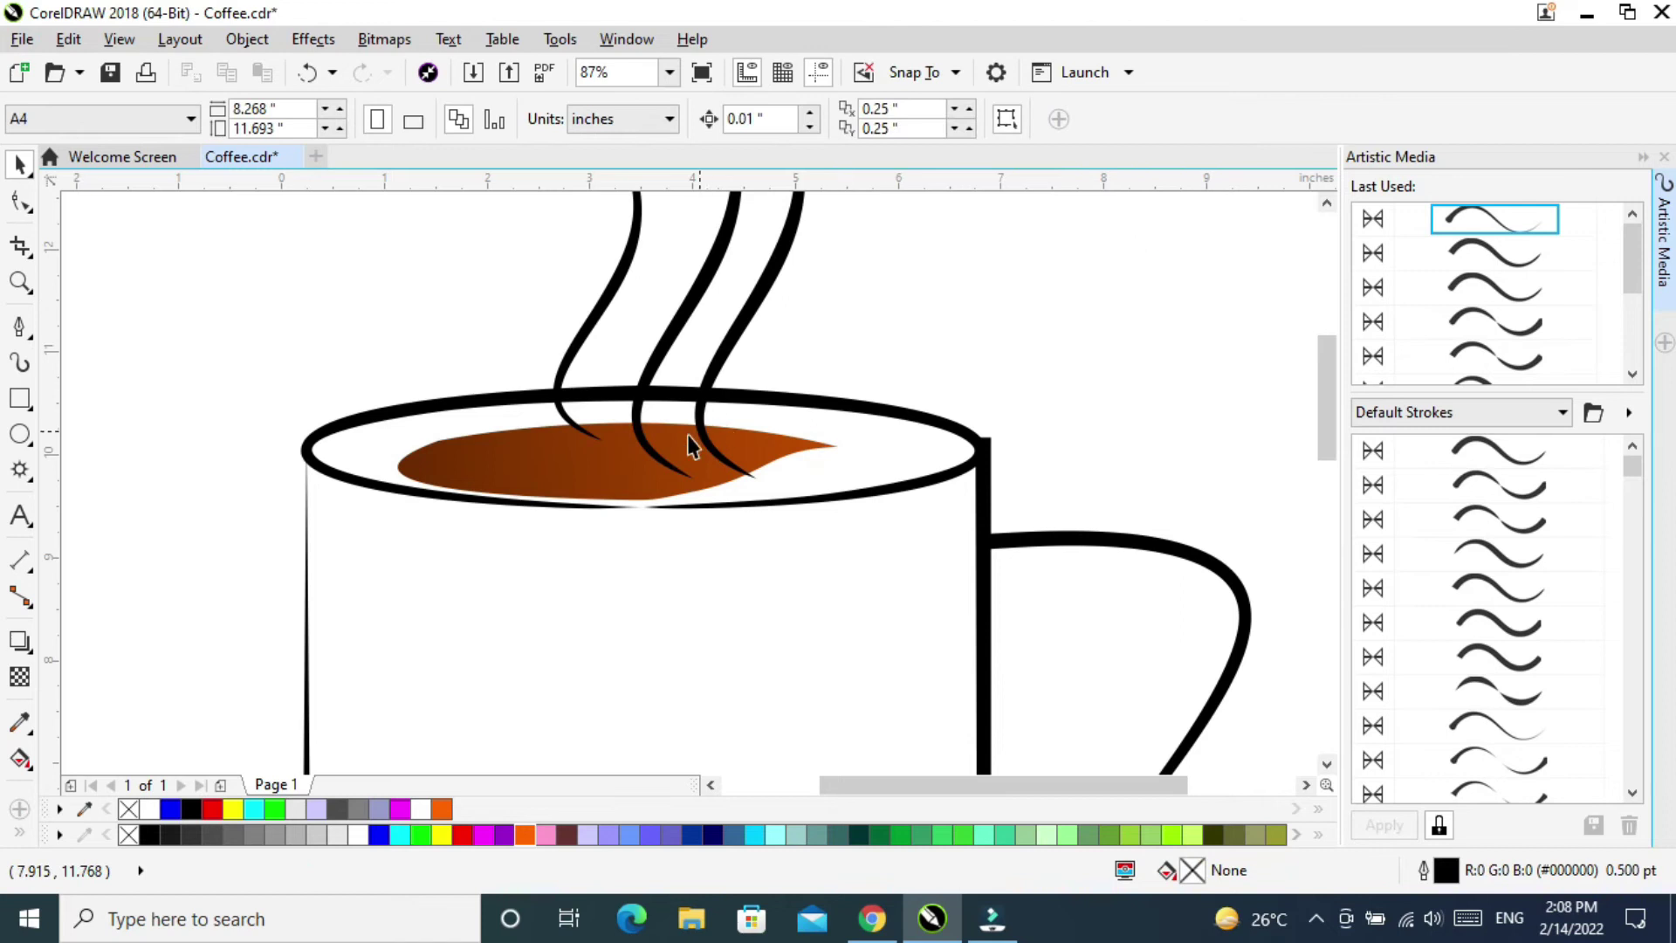
Draw a slanted straight line about 1.06 by 0.36 inches beside the coffee shape's right edge with the 2-Point Line tool.
{"action": "left_click", "coordinate": [19, 330]}
{"action": "left_click_drag", "start_coordinate": [19, 340], "coordinate": [107, 353]}
{"action": "left_click_drag", "start_coordinate": [863, 449], "coordinate": [754, 485]}
{"action": "left_click", "coordinate": [18, 155]}
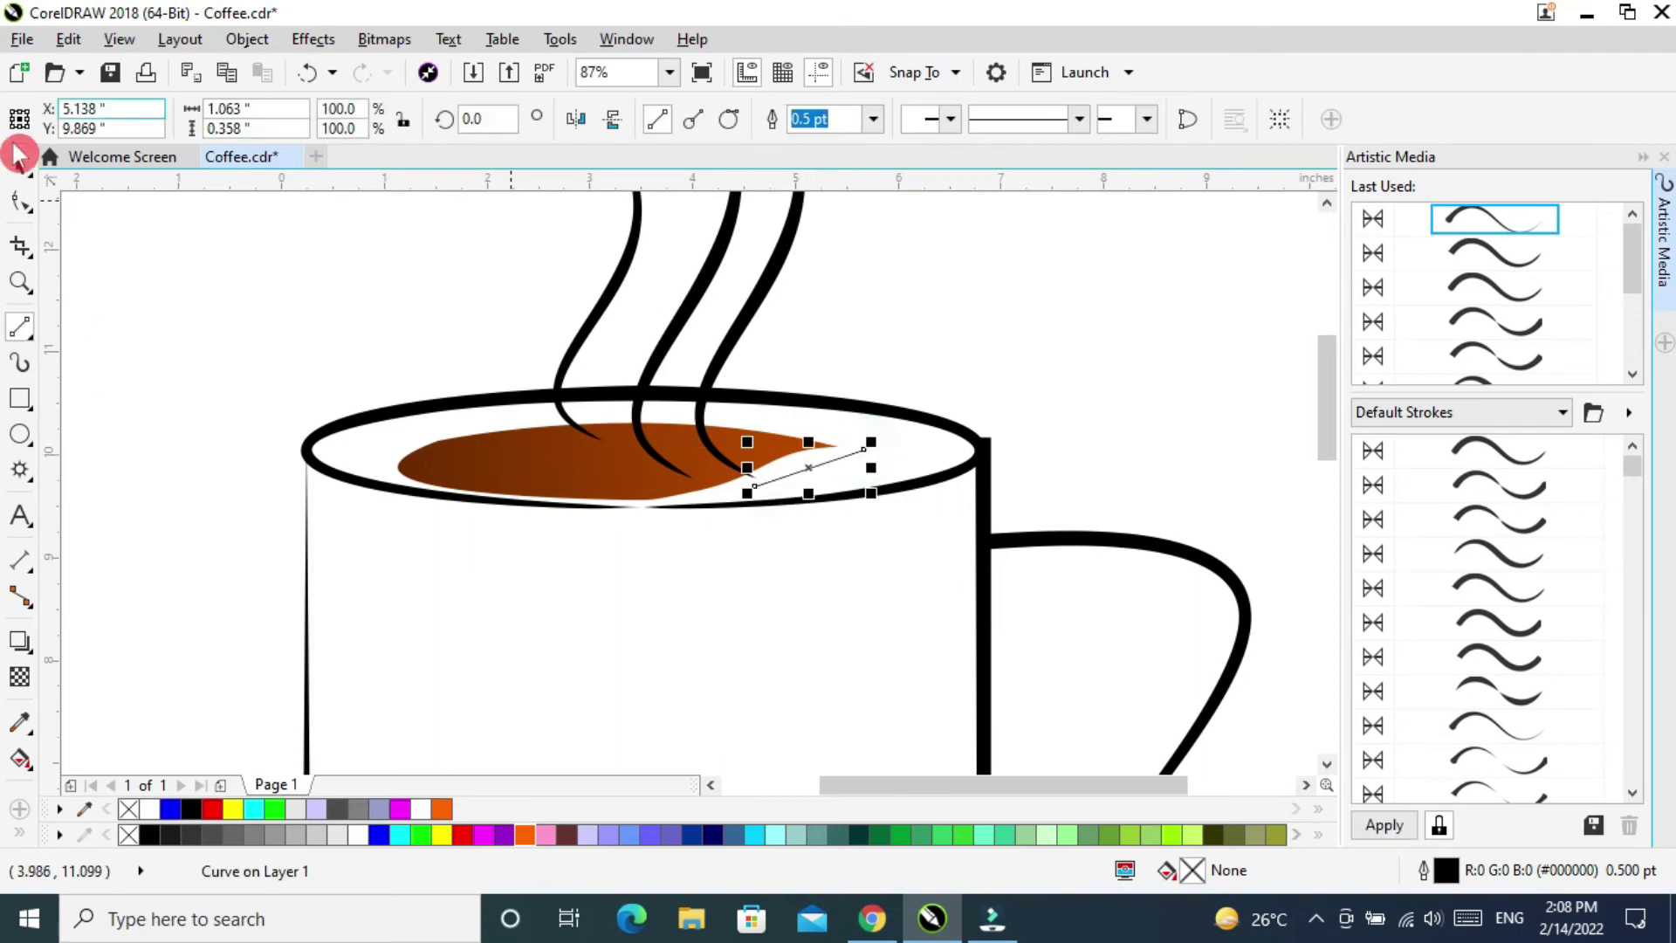
Convert the slanted line beside the coffee to a curve, bow it upward and adjust its end node for a size of about 0.97 by 0.32 inches.
{"action": "left_click", "coordinate": [19, 200]}
{"action": "left_click", "coordinate": [804, 466]}
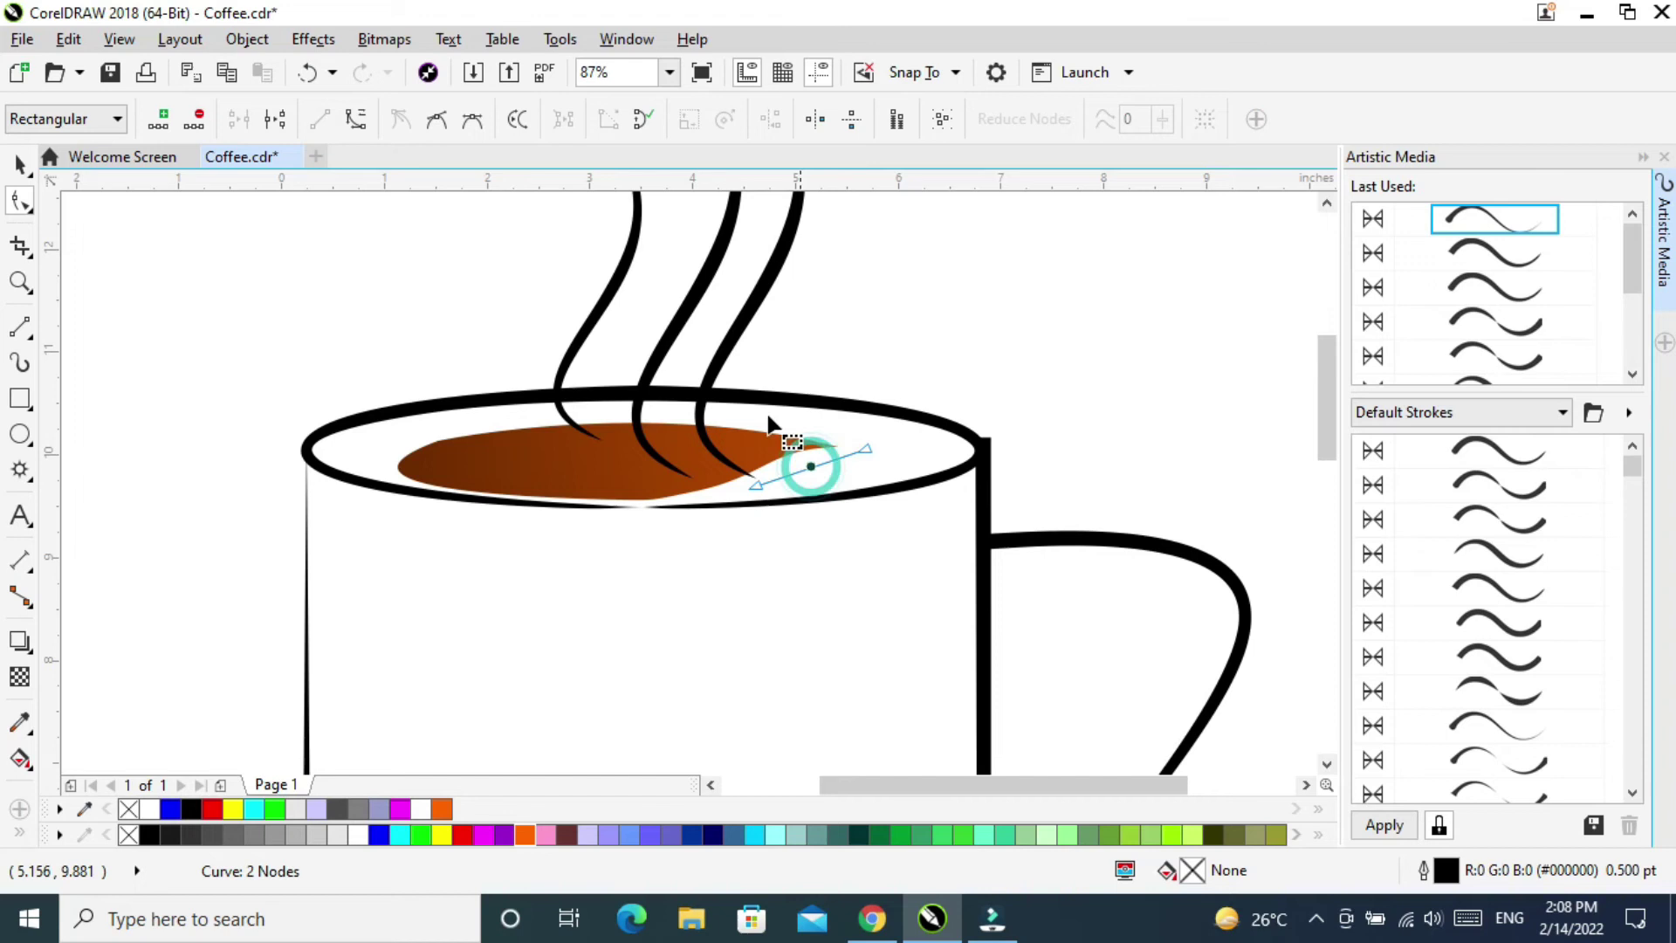
{"action": "left_click", "coordinate": [355, 119]}
{"action": "left_click_drag", "start_coordinate": [825, 453], "coordinate": [768, 474]}
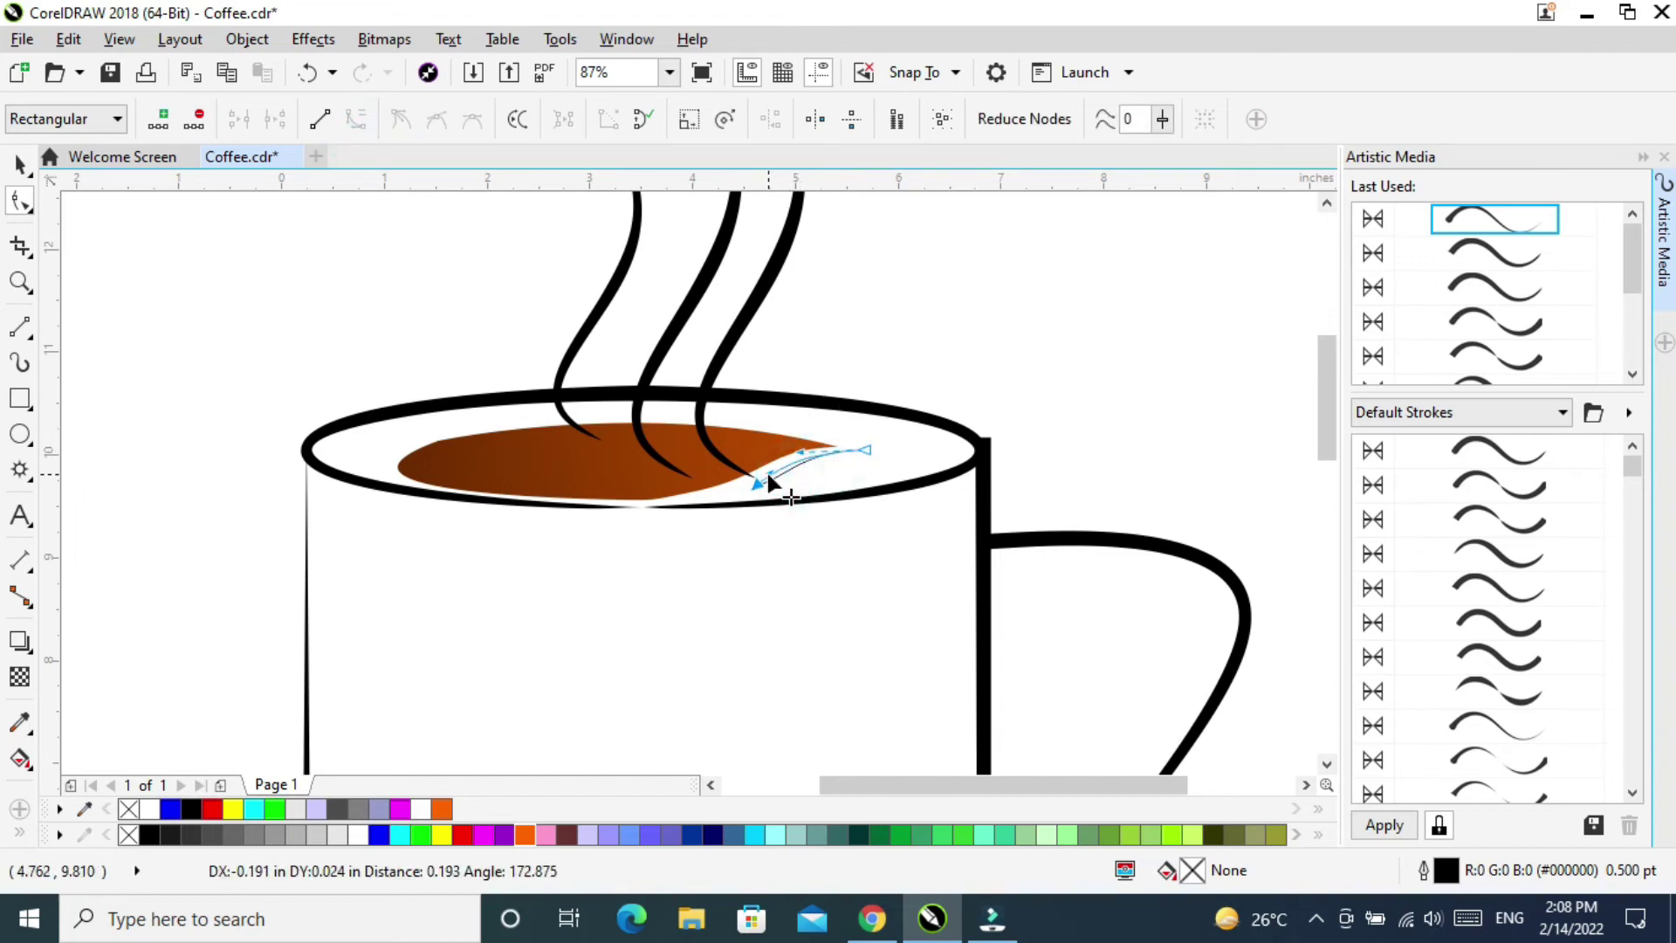
{"action": "left_click_drag", "start_coordinate": [861, 444], "coordinate": [852, 448]}
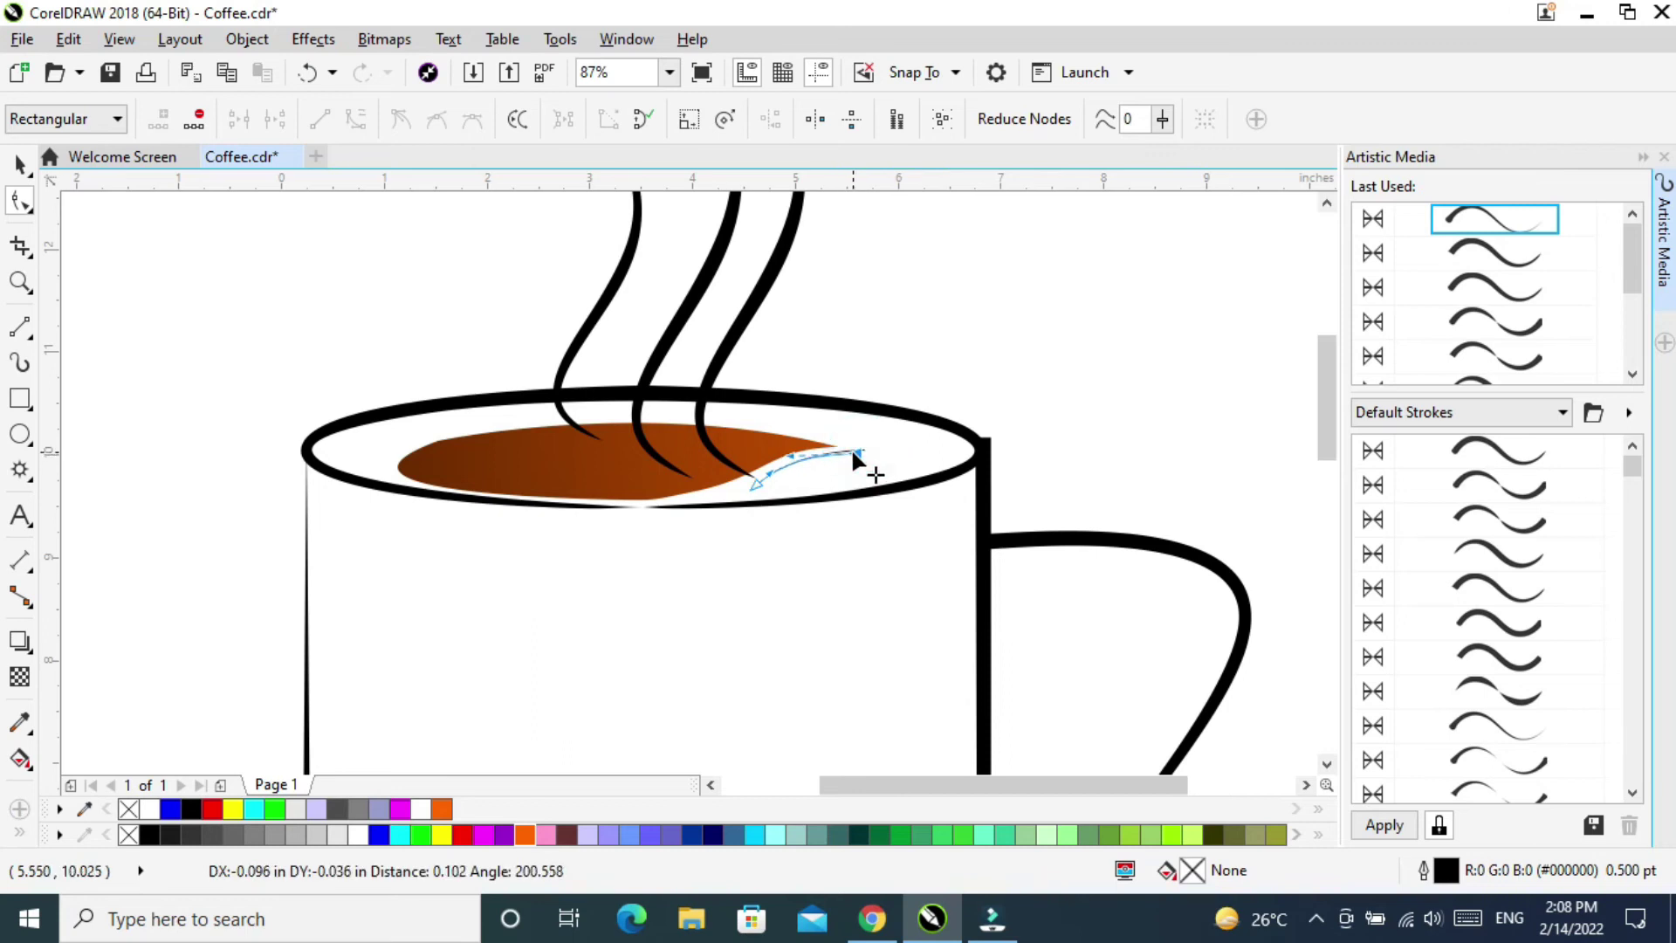
{"action": "left_click", "coordinate": [20, 164]}
Apply default artistic media strokes to the small curve and reduce the stroke width to about 0.10 inches.
{"action": "left_click", "coordinate": [1384, 548]}
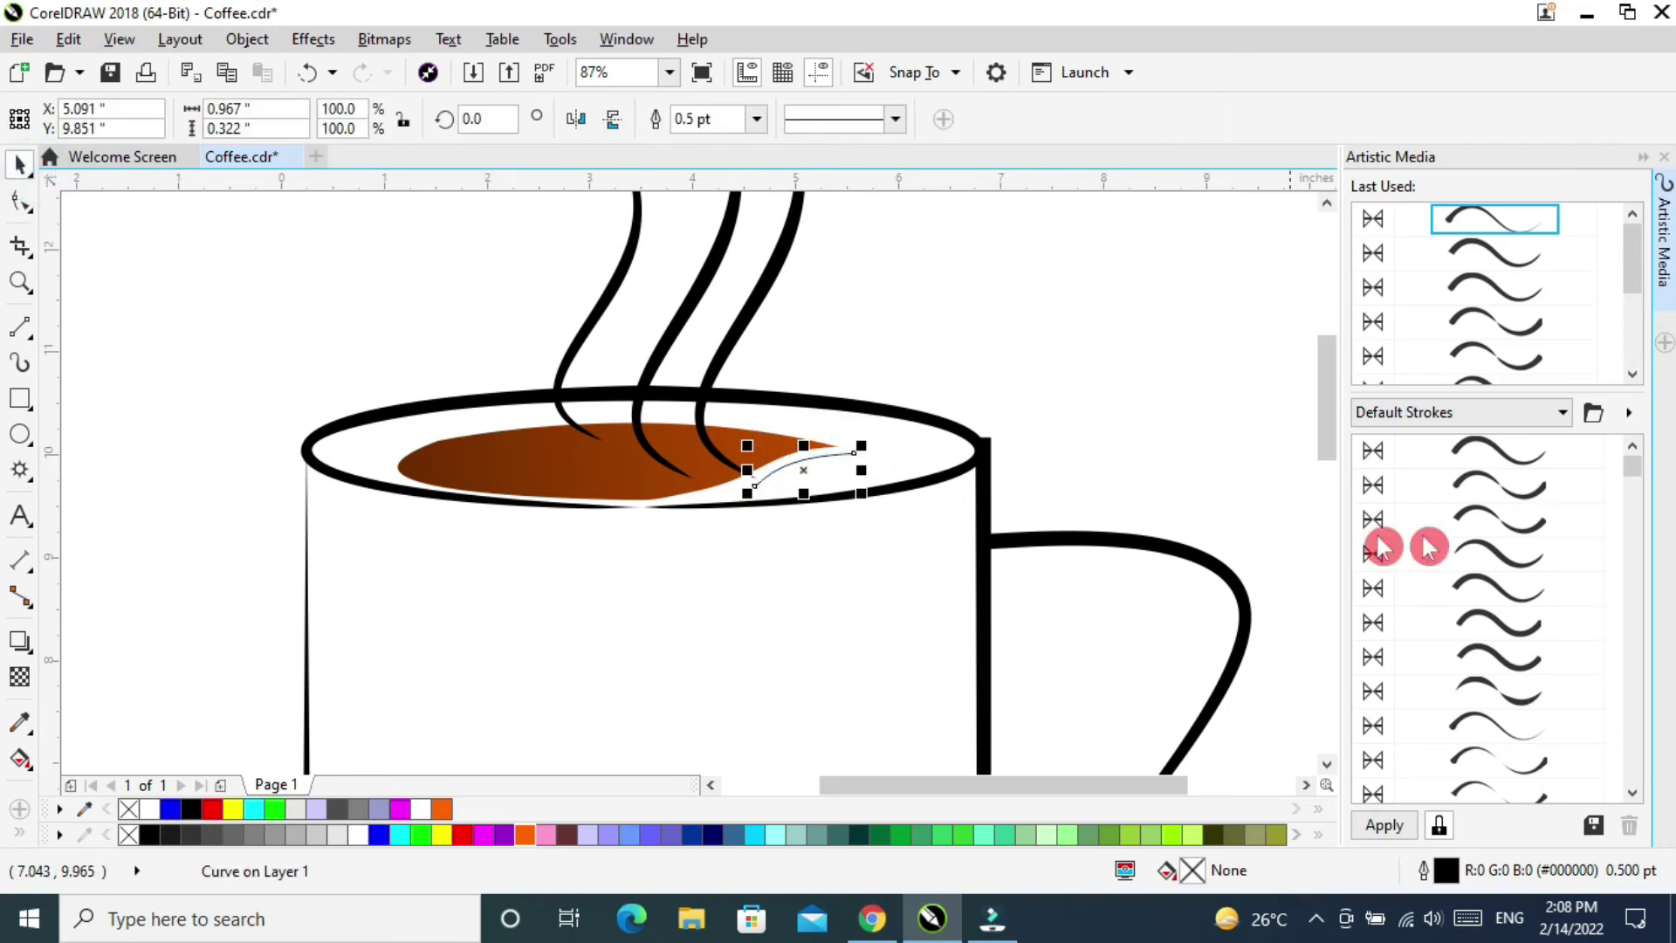
{"action": "left_click", "coordinate": [1515, 559]}
{"action": "left_click", "coordinate": [1507, 521]}
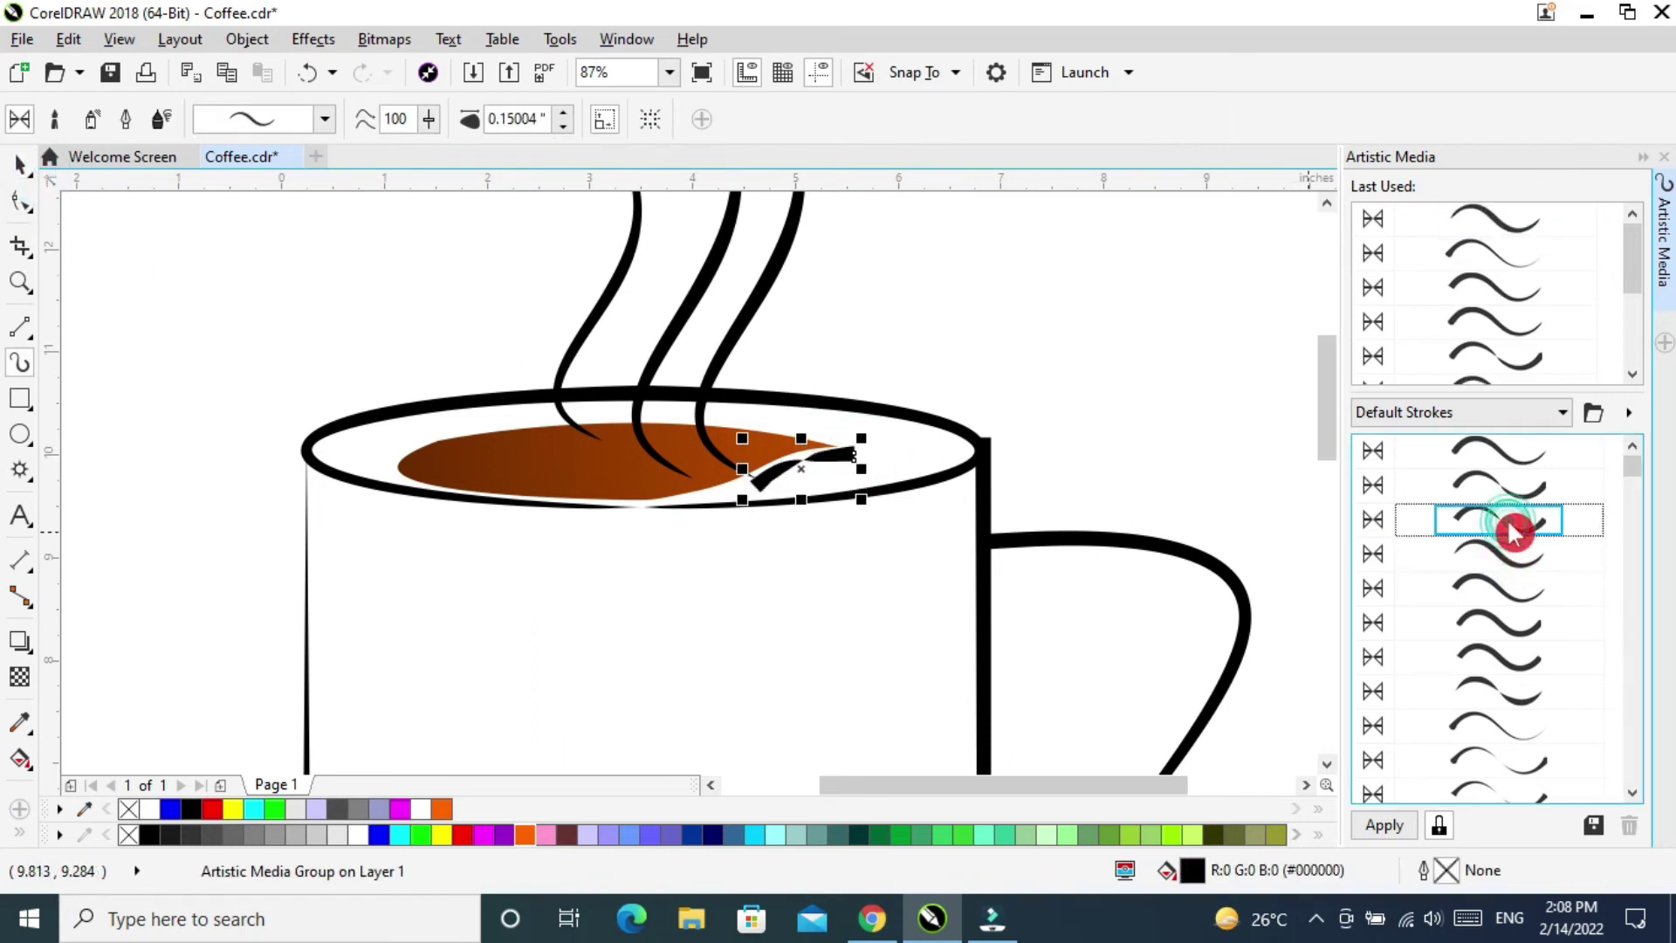
{"action": "left_click", "coordinate": [1506, 492]}
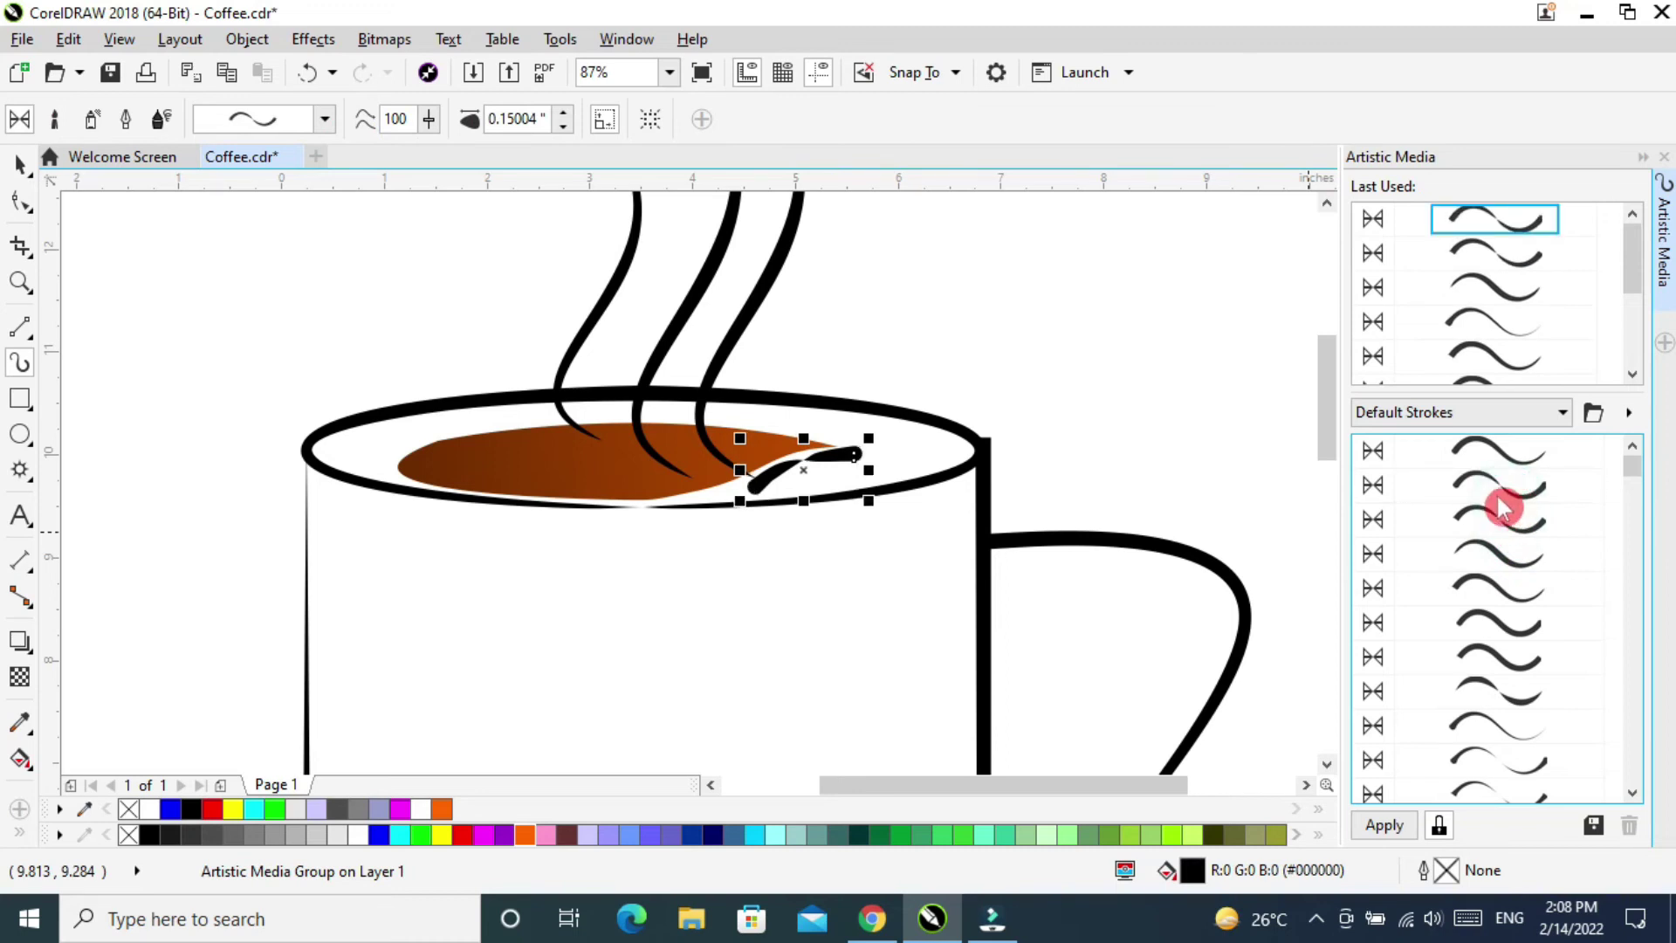
{"action": "left_click", "coordinate": [1501, 600]}
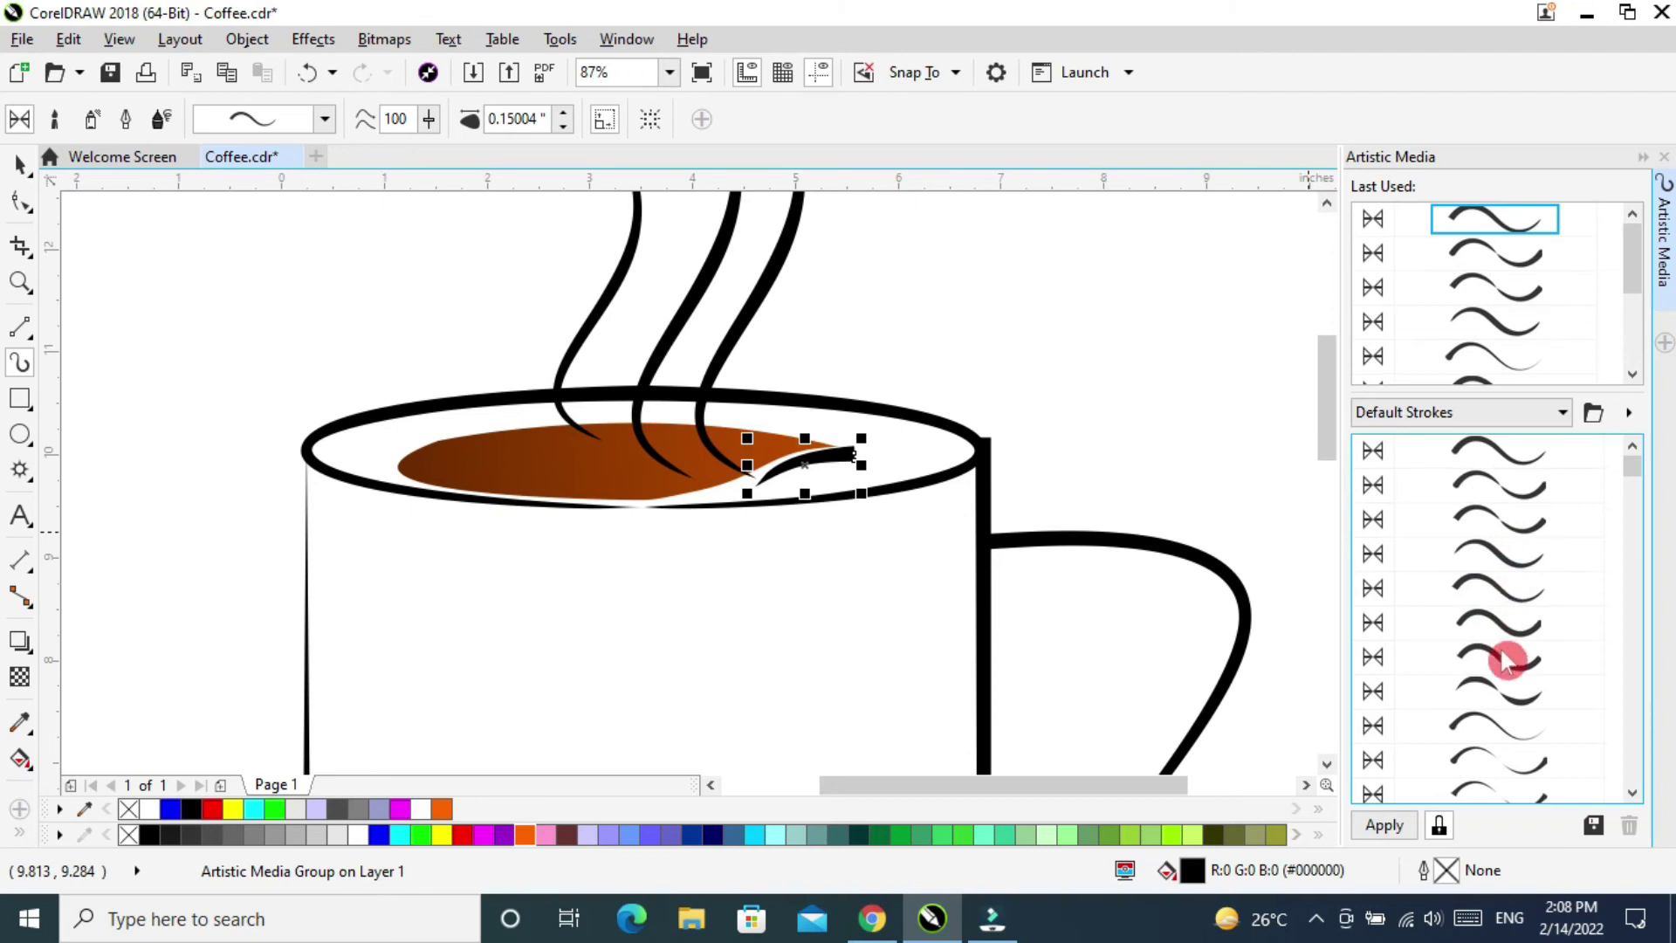
{"action": "left_click", "coordinate": [1499, 724]}
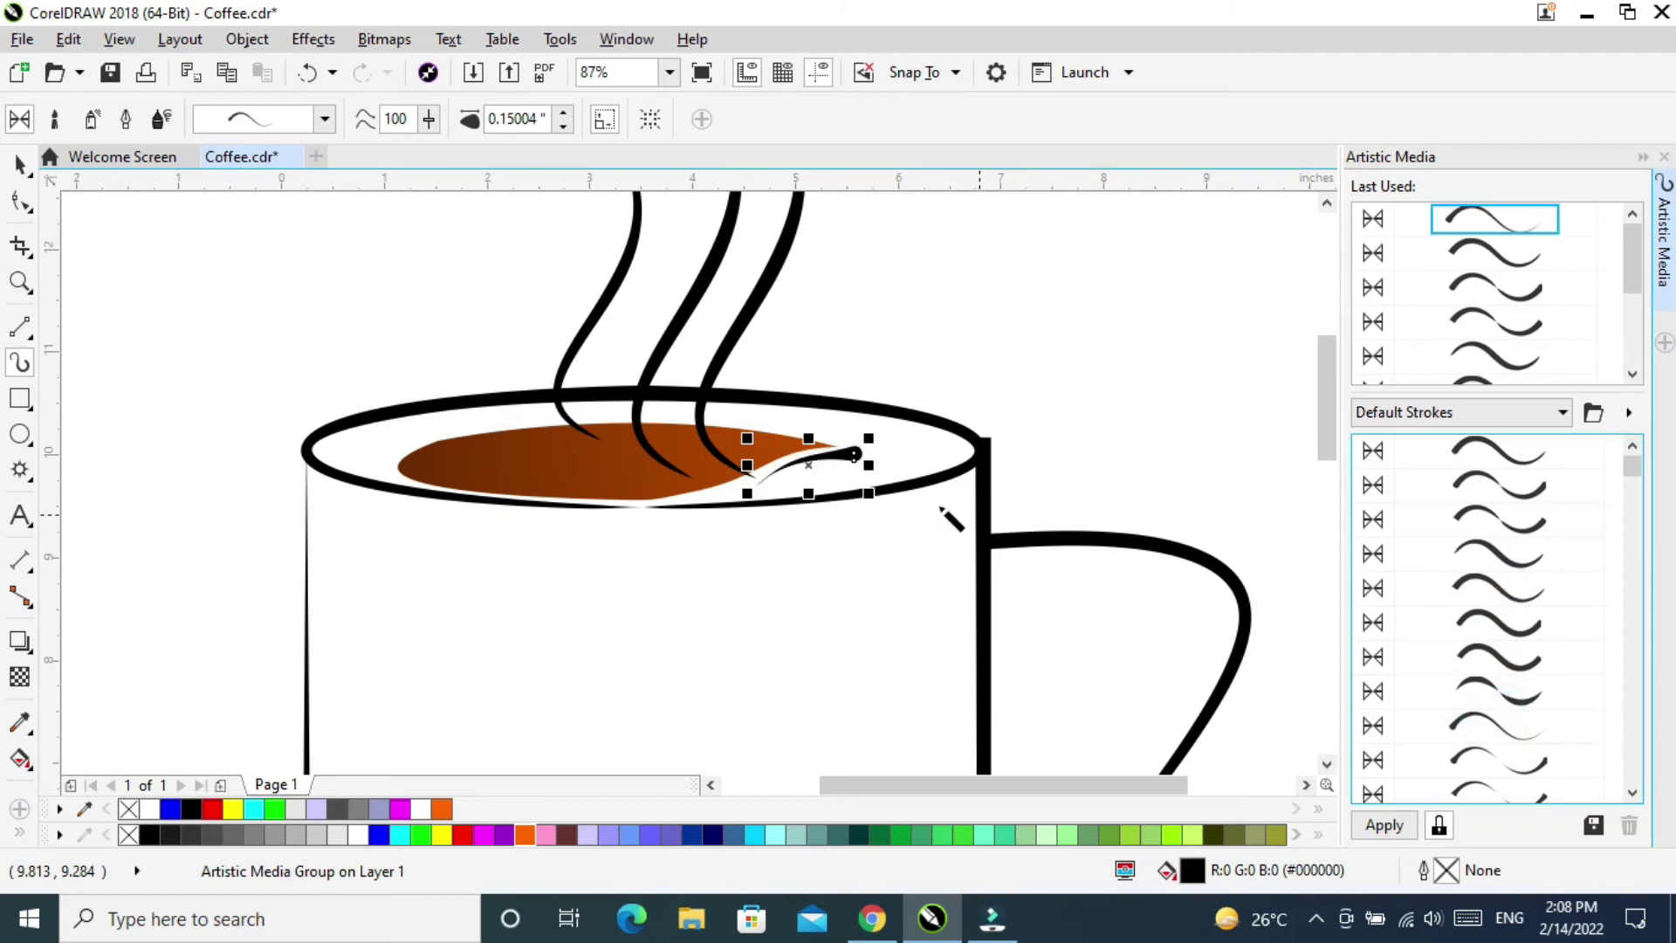
{"action": "left_click", "coordinate": [563, 126]}
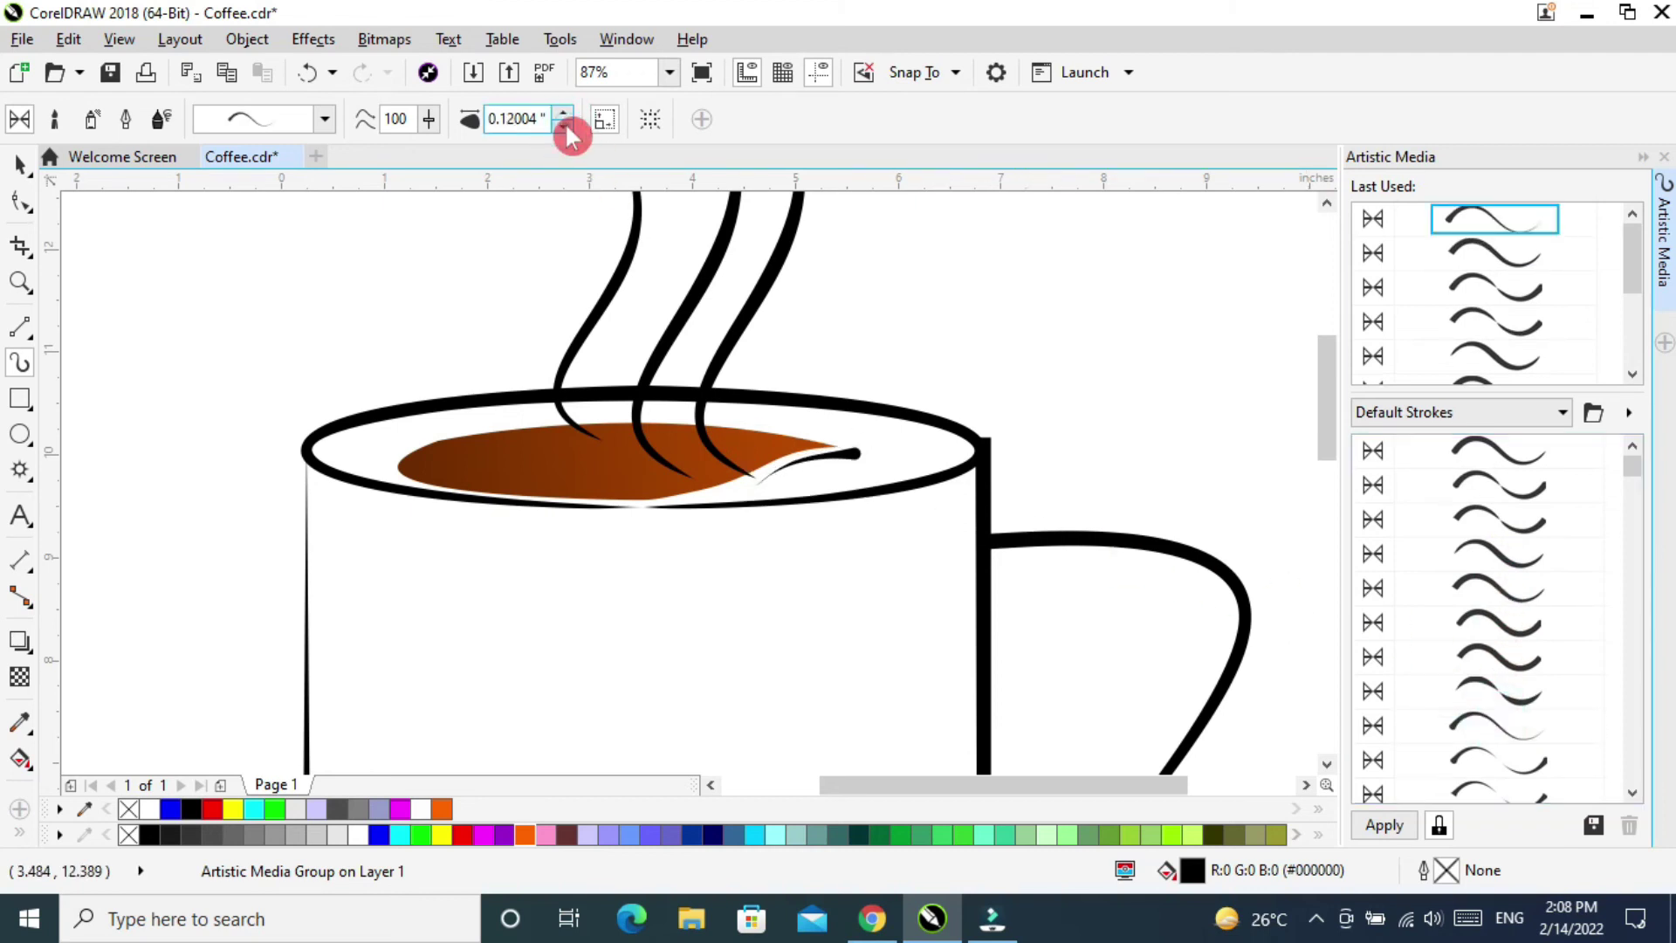
Give the small curve beside the coffee a default stroke tapered at both ends with a width of about 0.08 inches, then deselect it.
{"action": "left_click", "coordinate": [1484, 729]}
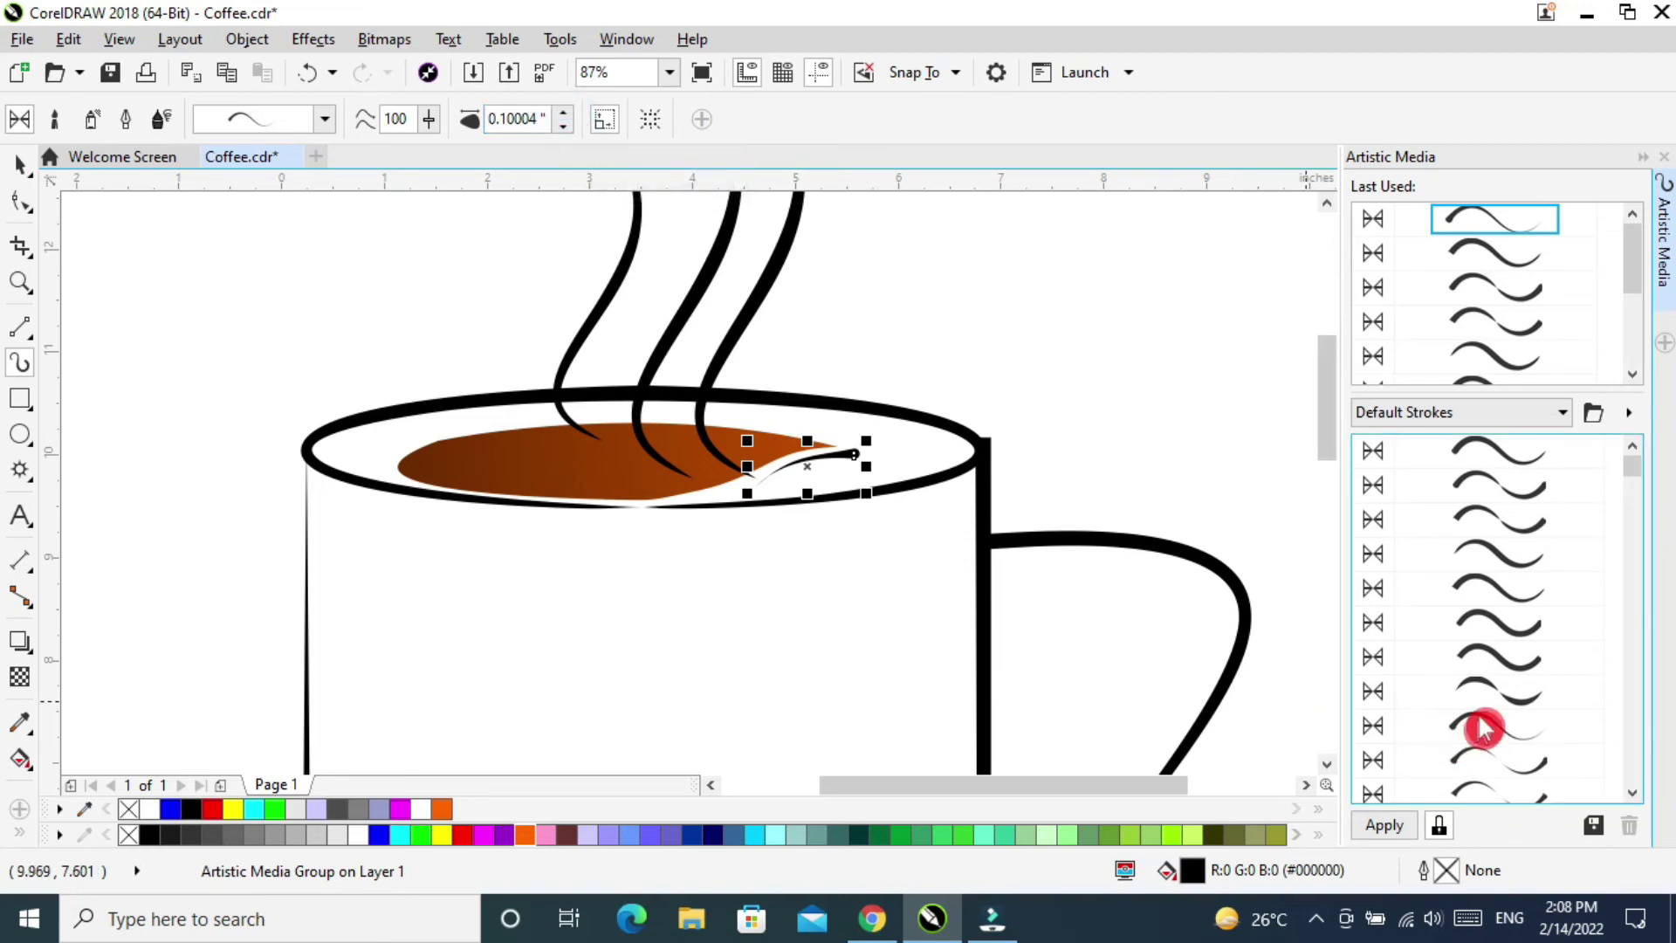
{"action": "left_click", "coordinate": [1484, 674]}
{"action": "left_click", "coordinate": [1491, 591]}
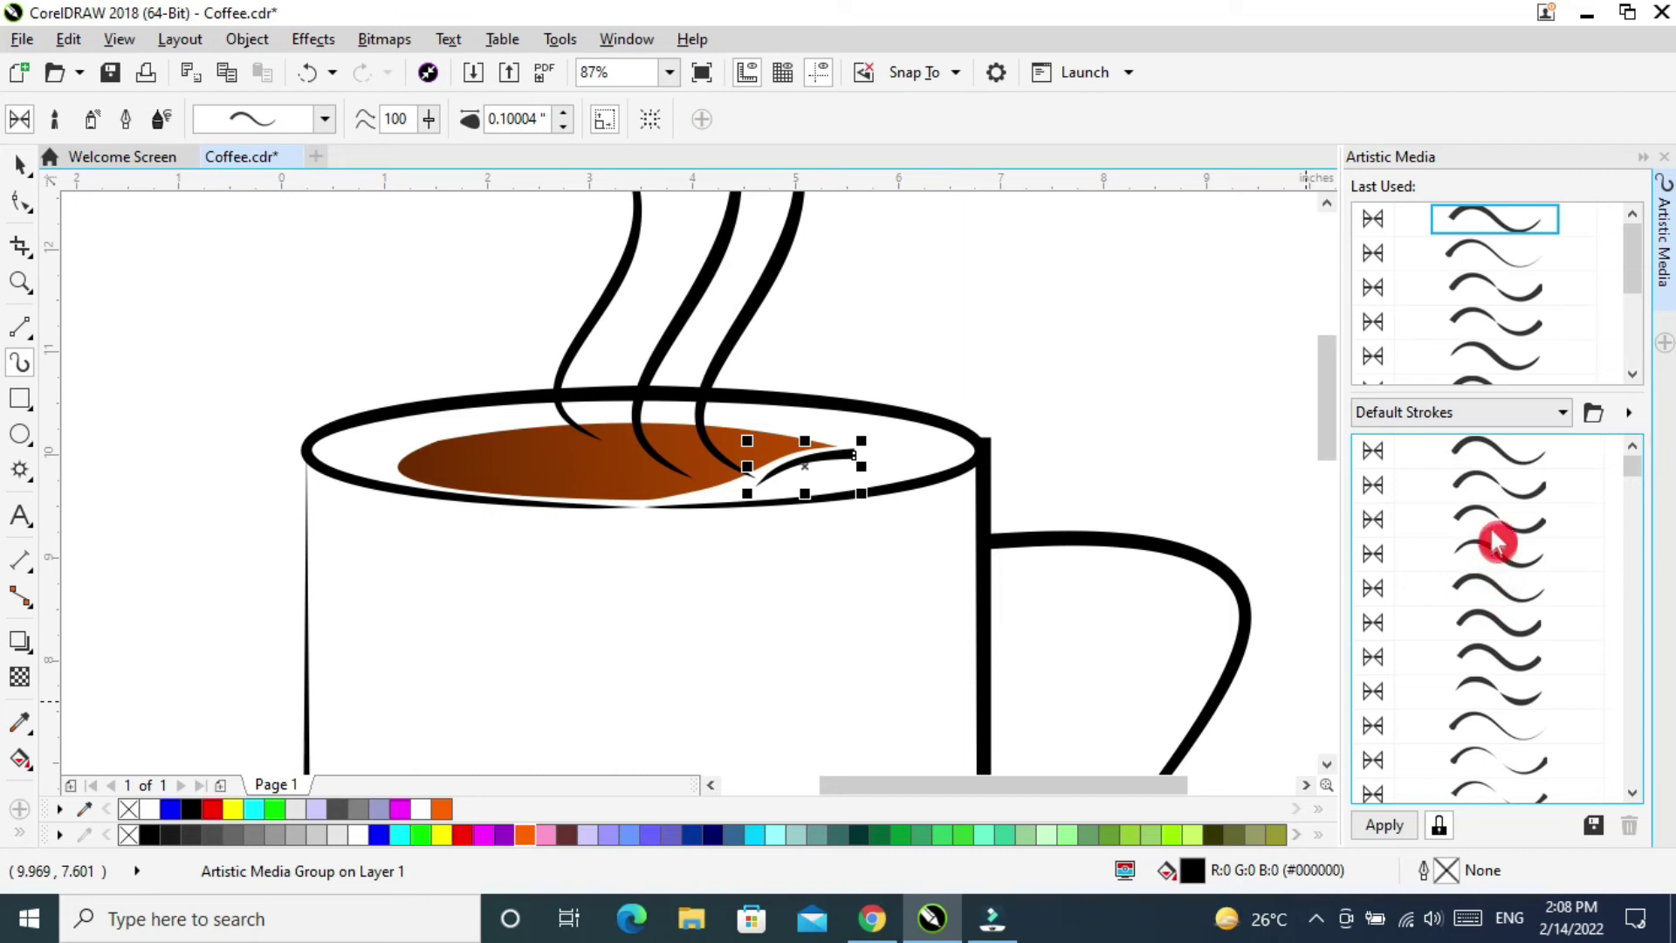
{"action": "left_click", "coordinate": [1515, 459]}
{"action": "left_click", "coordinate": [1488, 448]}
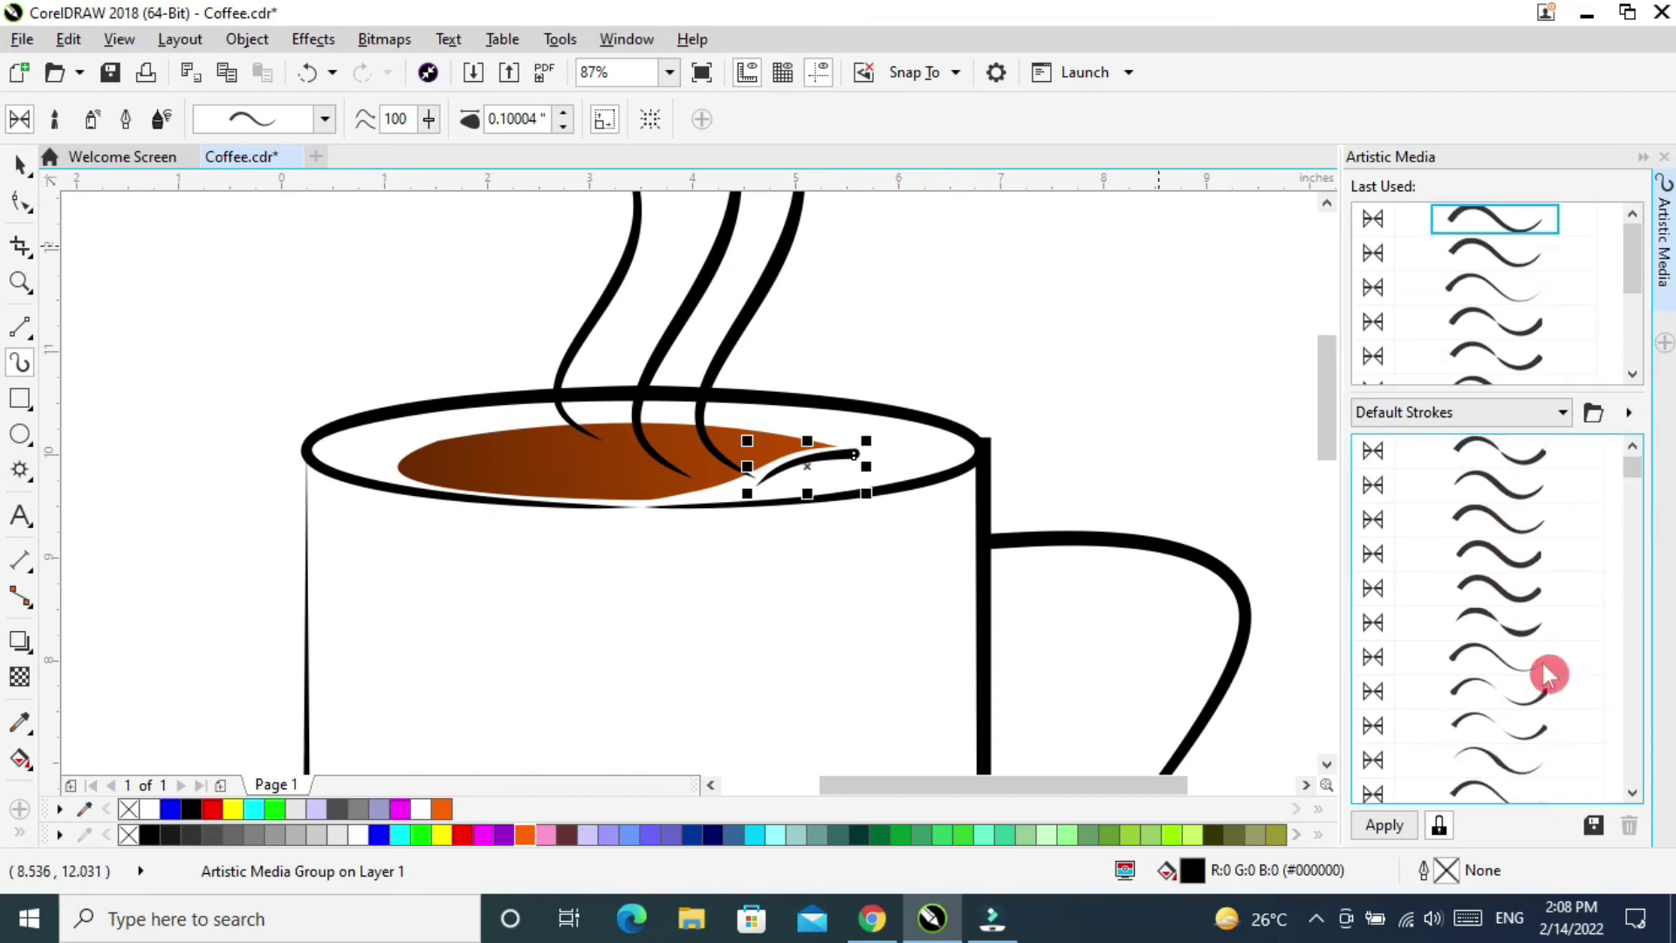
{"action": "left_click", "coordinate": [1493, 756]}
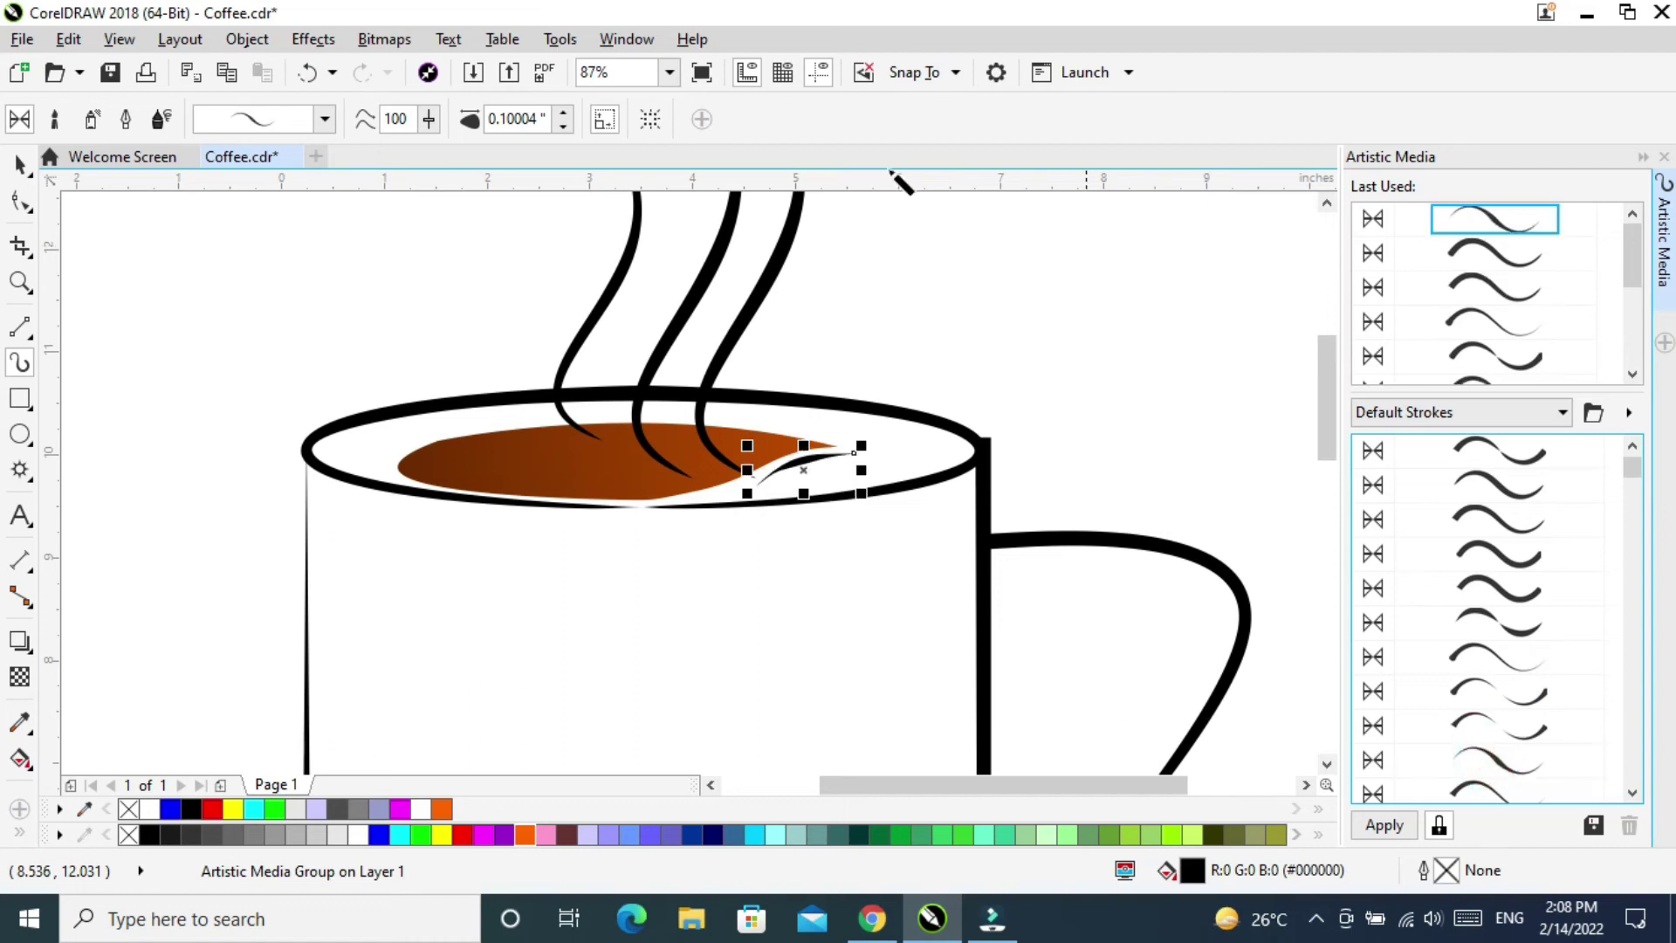
{"action": "left_click", "coordinate": [563, 125]}
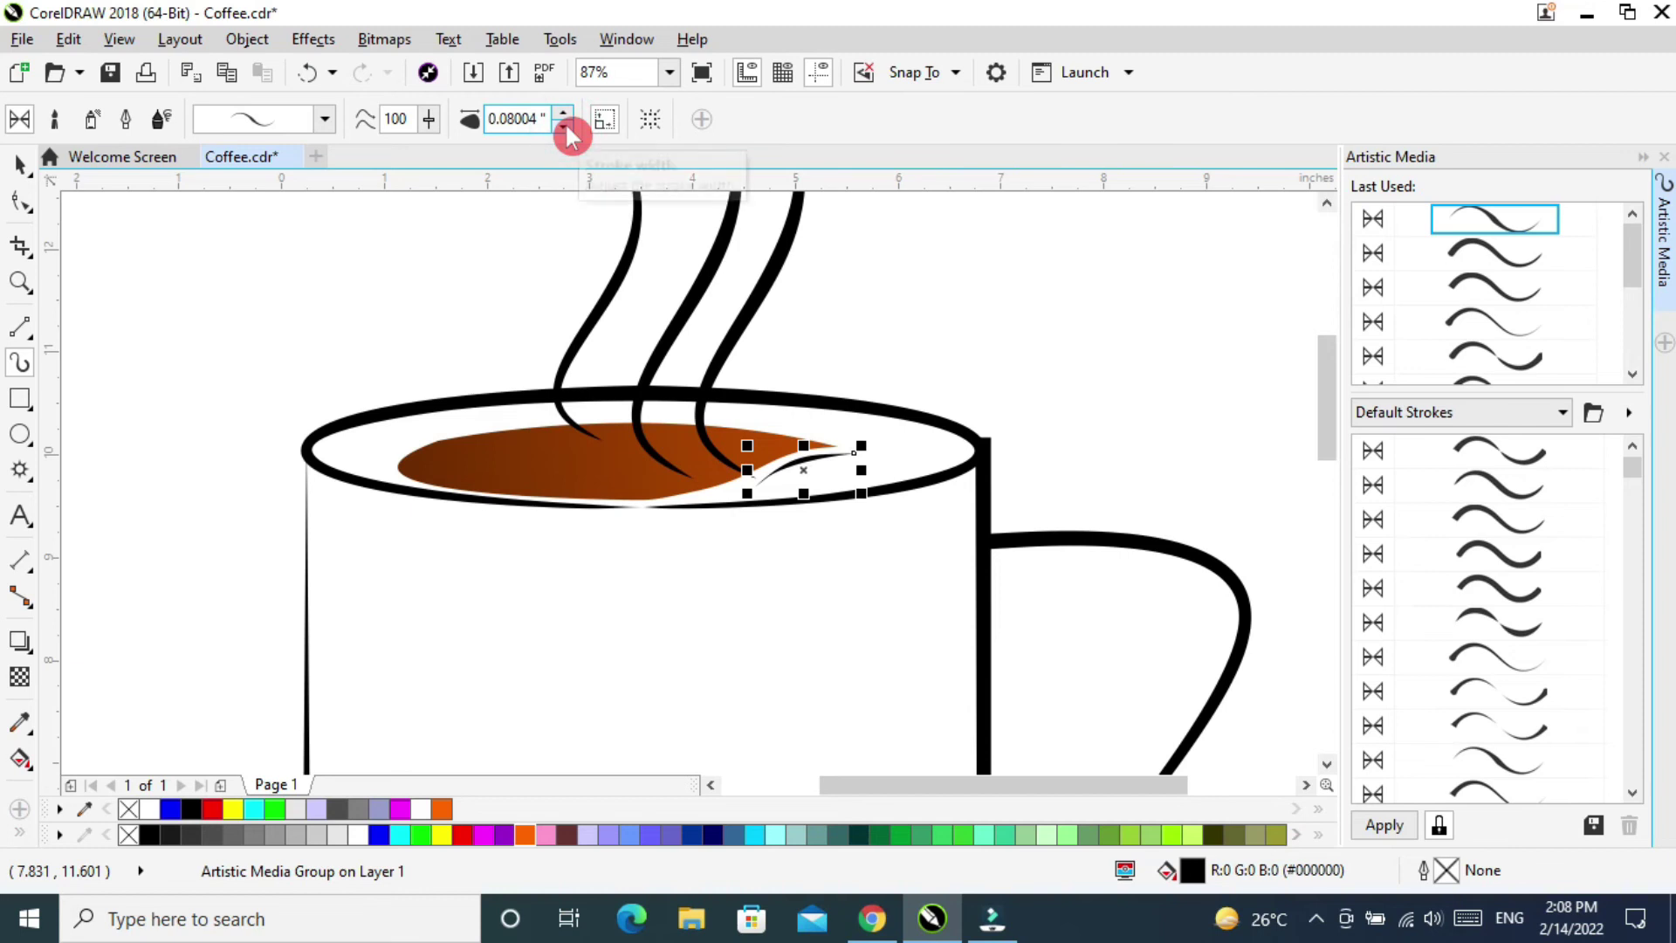
{"action": "left_click", "coordinate": [17, 170]}
{"action": "key", "text": "F3"}
{"action": "left_click", "coordinate": [1033, 343]}
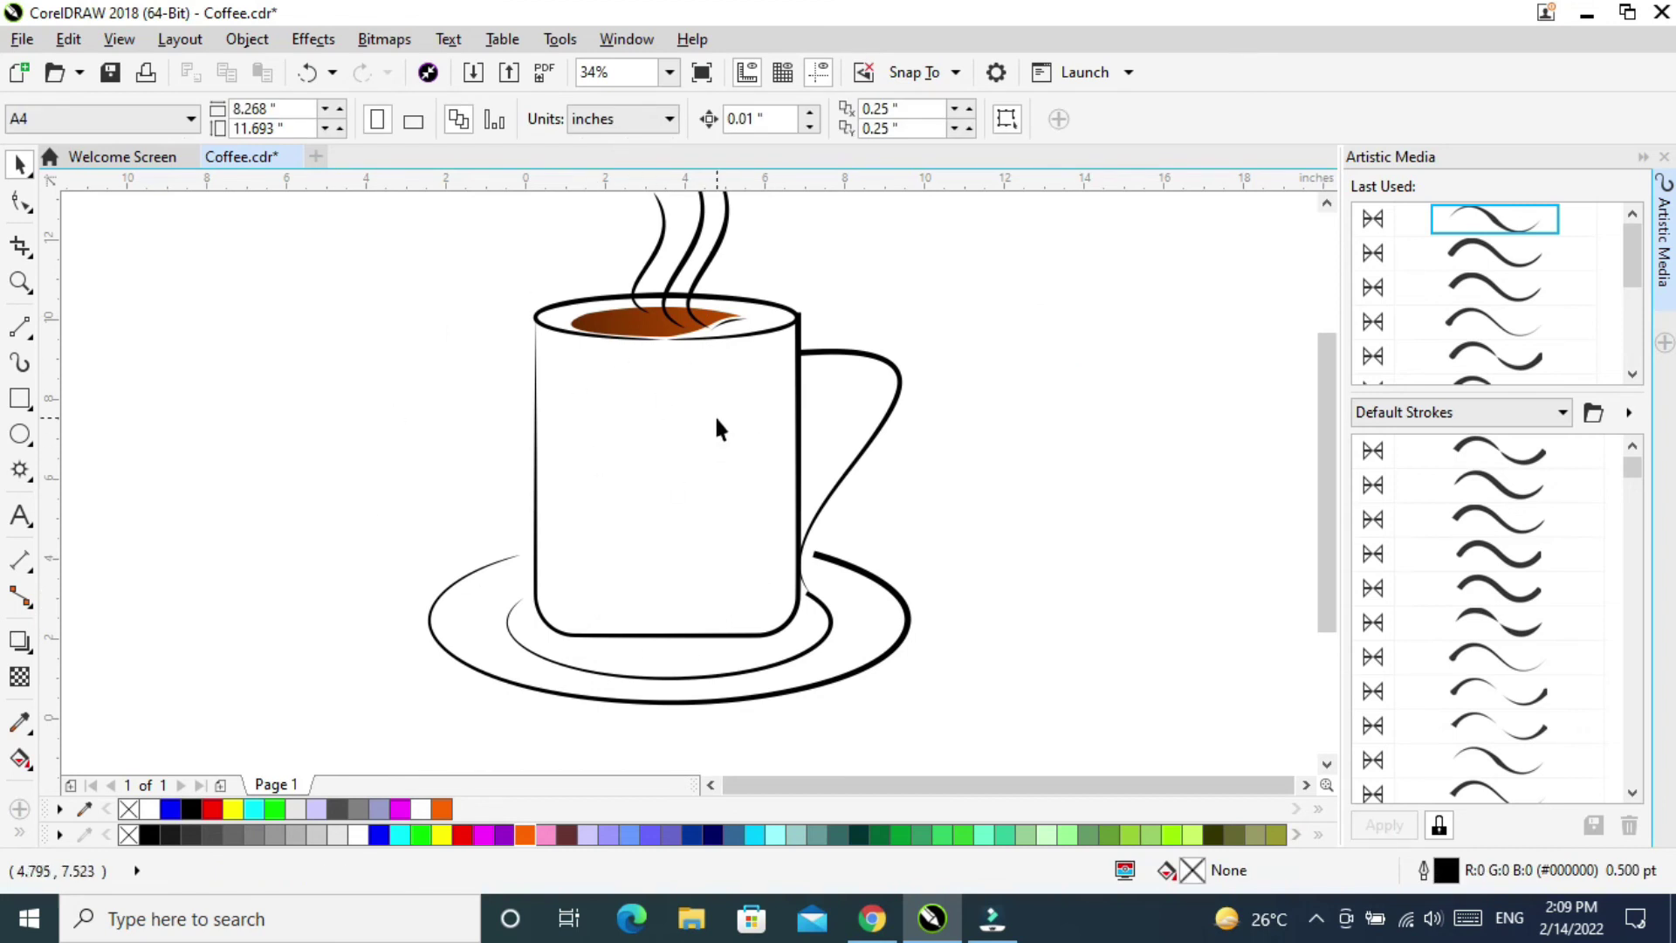
Add the artistic text "Coffee" in Arial beside the cup and enlarge it to about 4.13 by 1.08 inches.
{"action": "key", "text": "F10"}
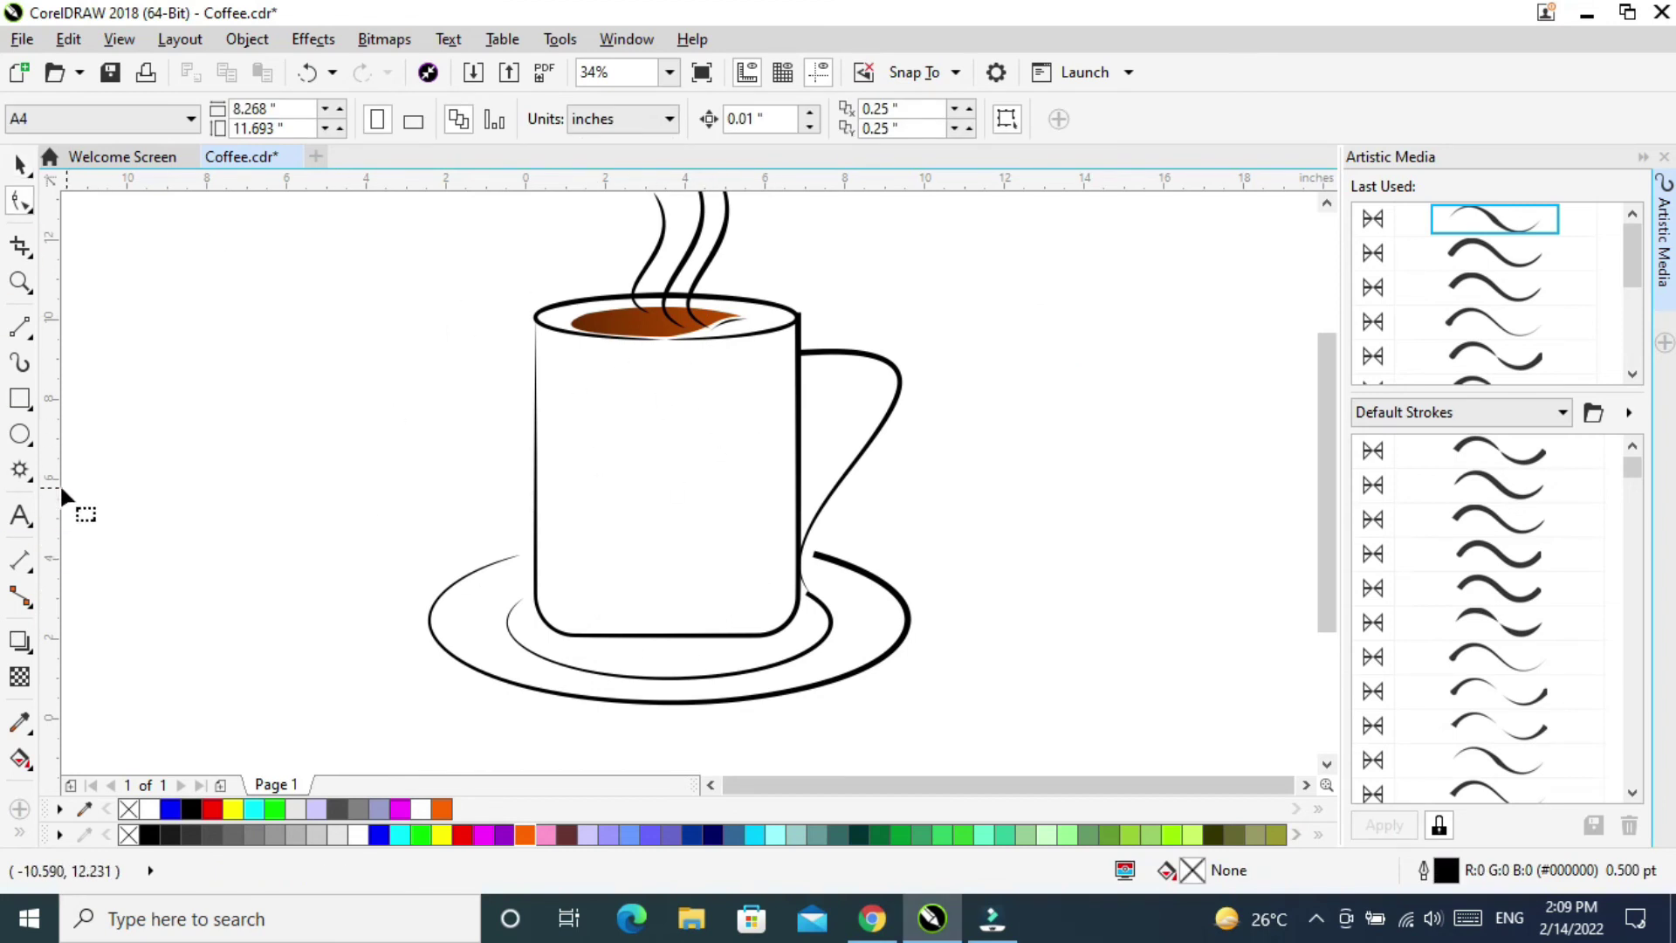
{"action": "left_click", "coordinate": [21, 520]}
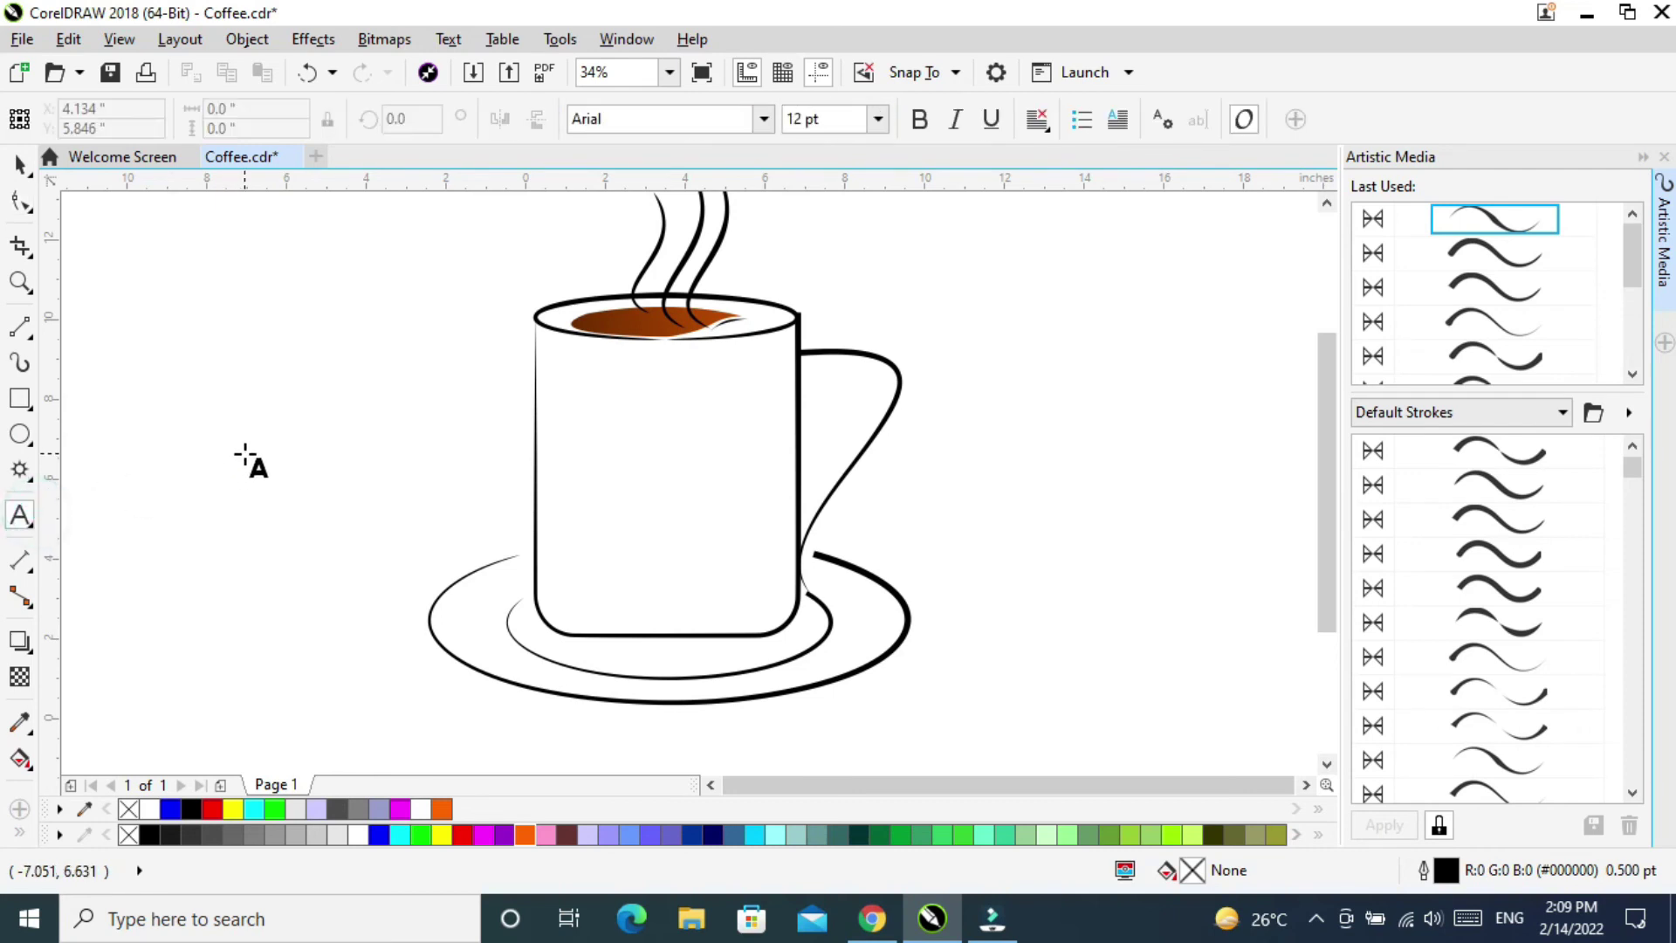
{"action": "left_click", "coordinate": [245, 455]}
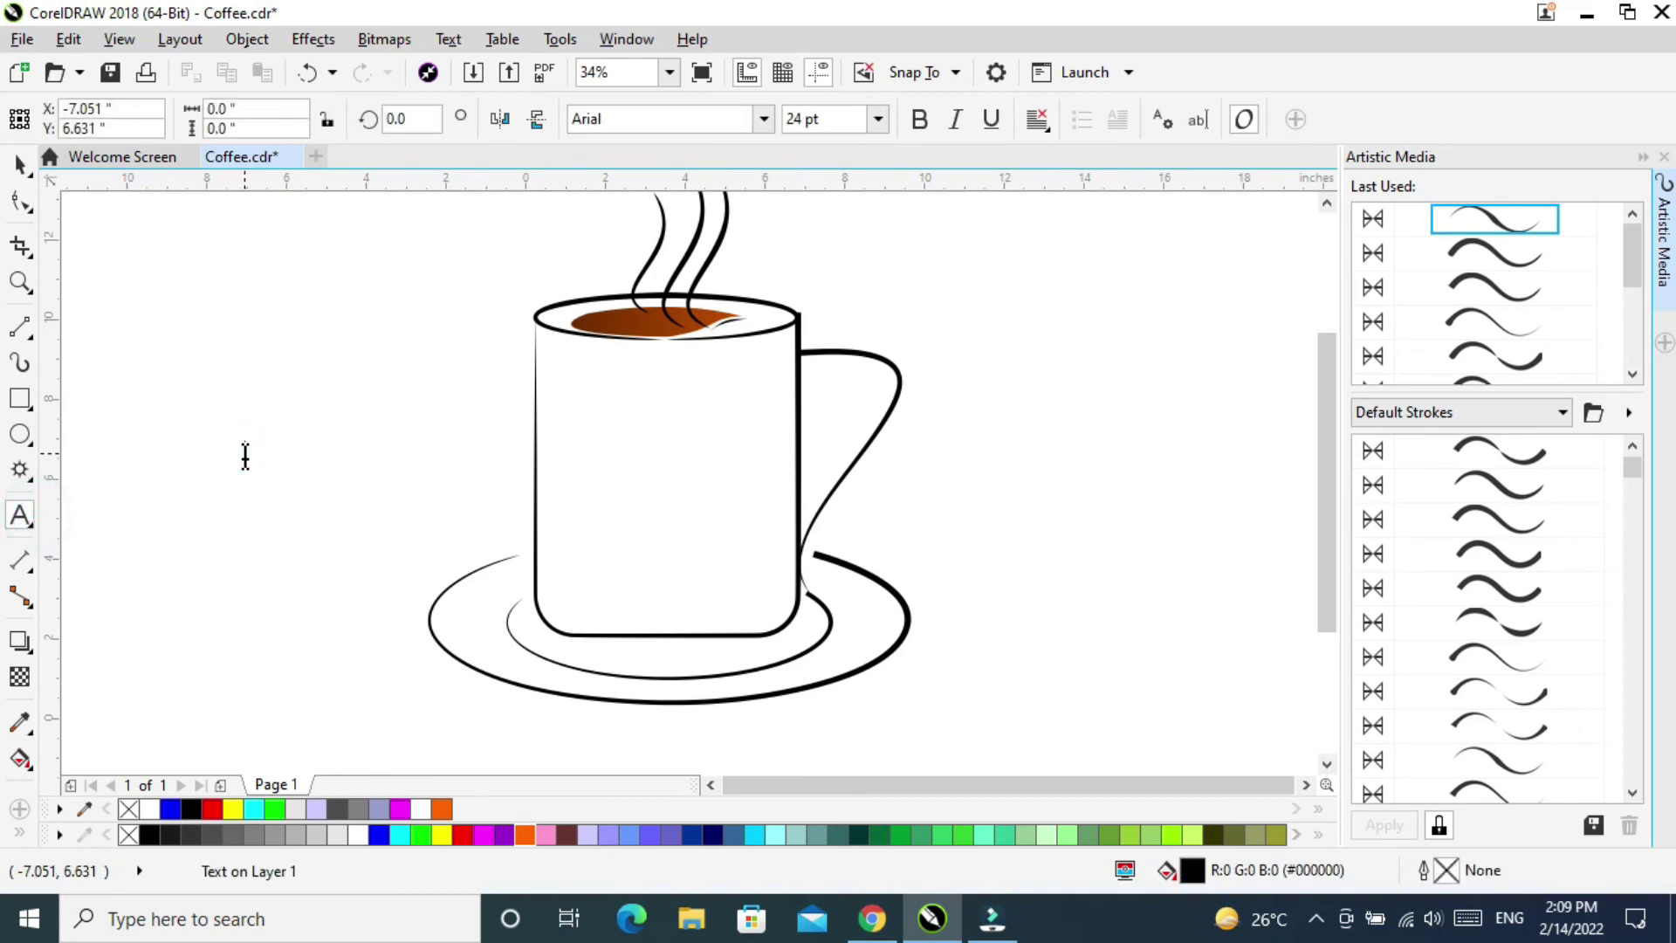
{"action": "type", "text": "Coffee"}
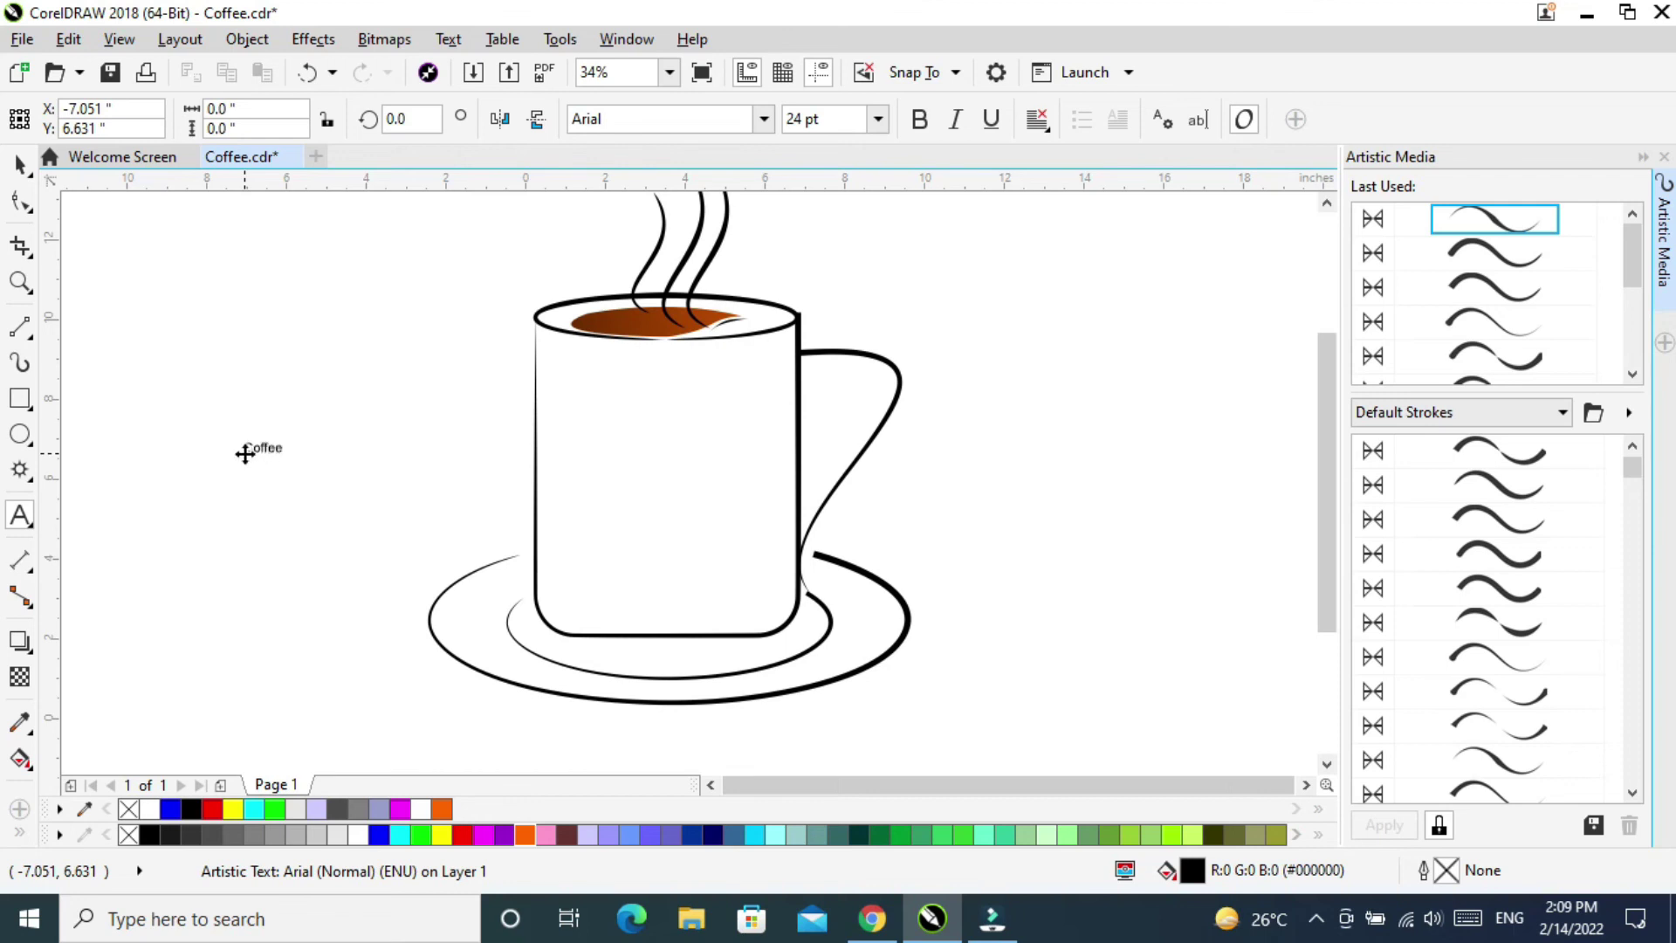
{"action": "left_click_drag", "start_coordinate": [293, 465], "coordinate": [360, 505]}
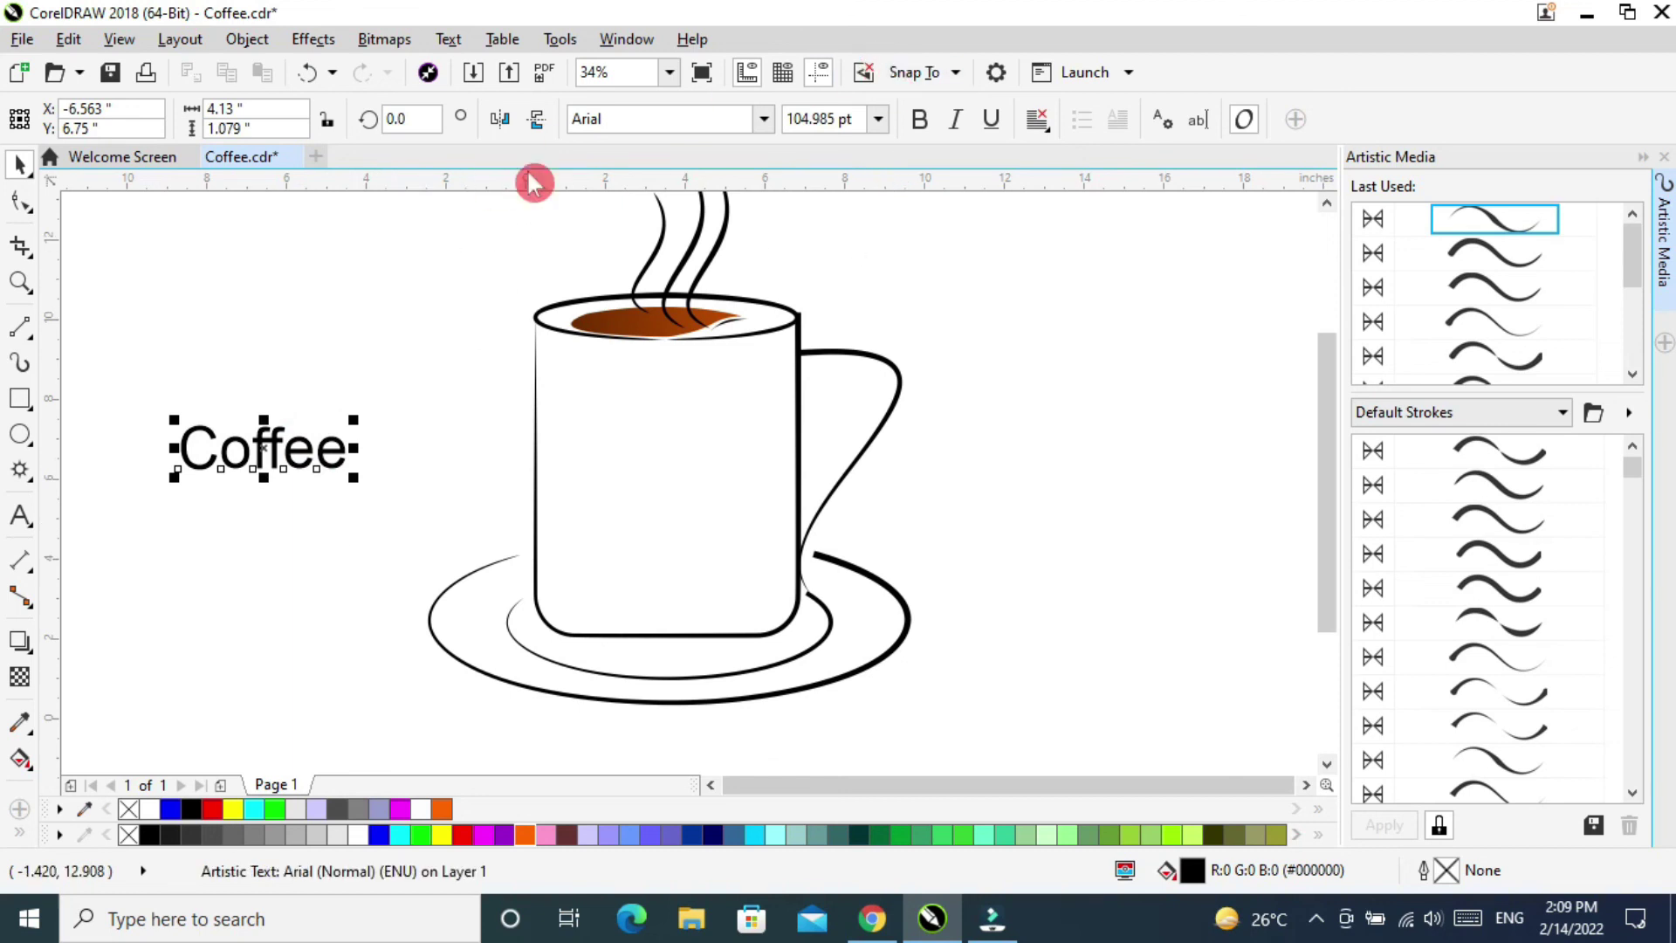
Convert the "Coffee" text to curves and try to convert its outline to an object.
{"action": "left_click", "coordinate": [307, 48]}
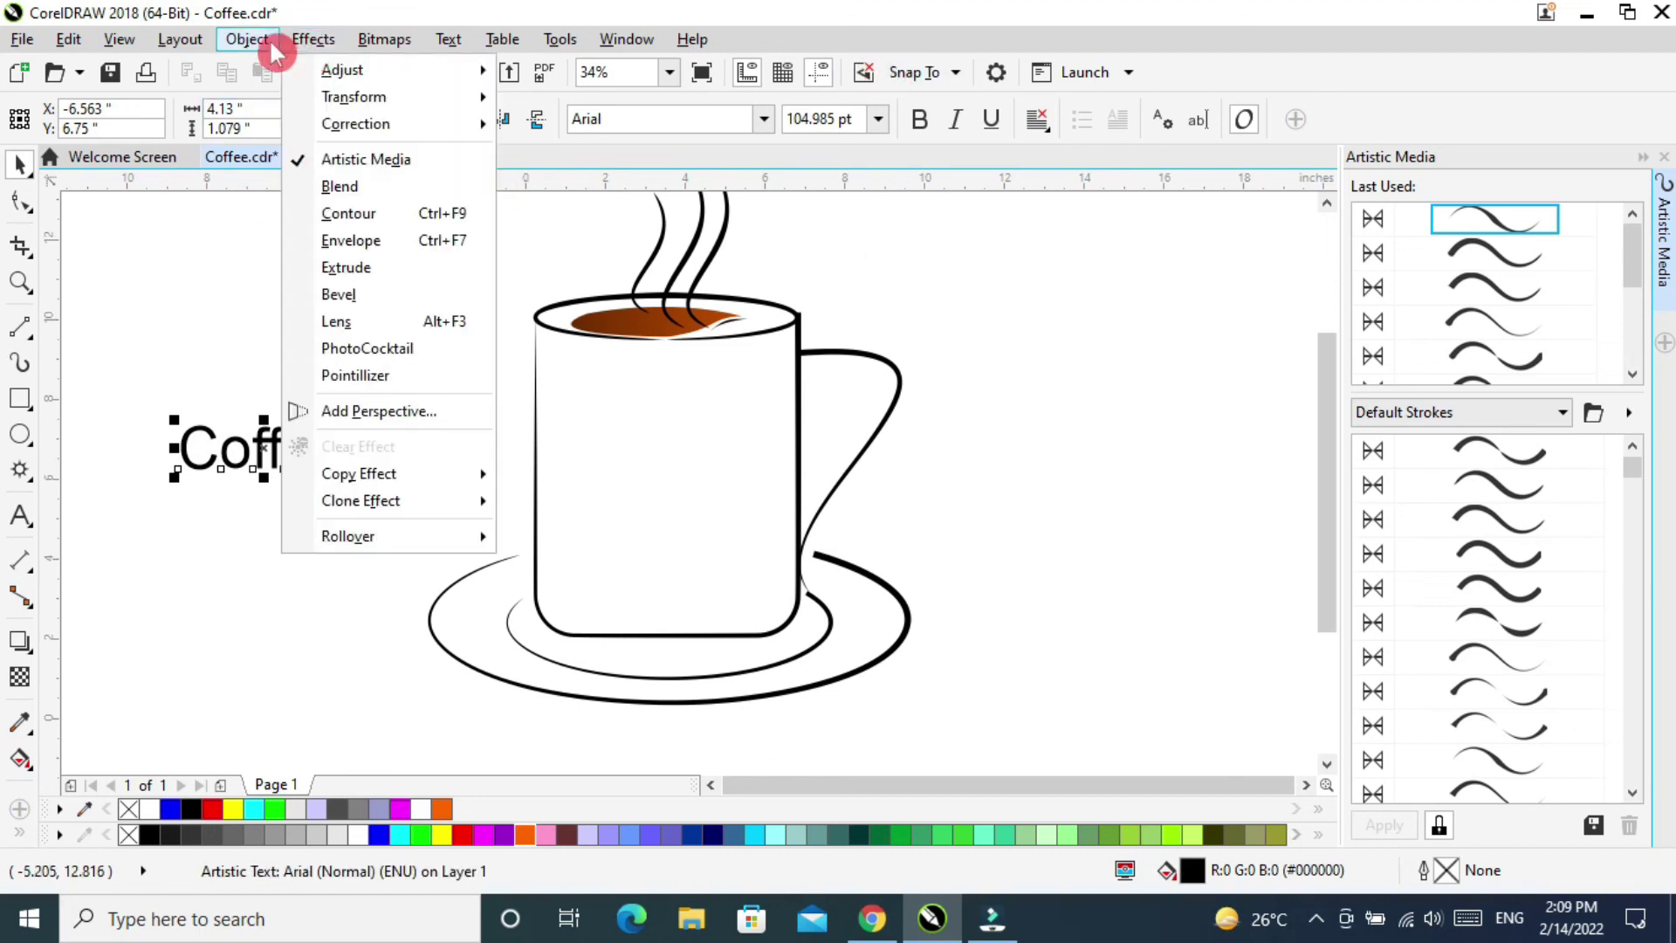
{"action": "mouse_move", "coordinate": [247, 39]}
{"action": "left_click", "coordinate": [384, 643]}
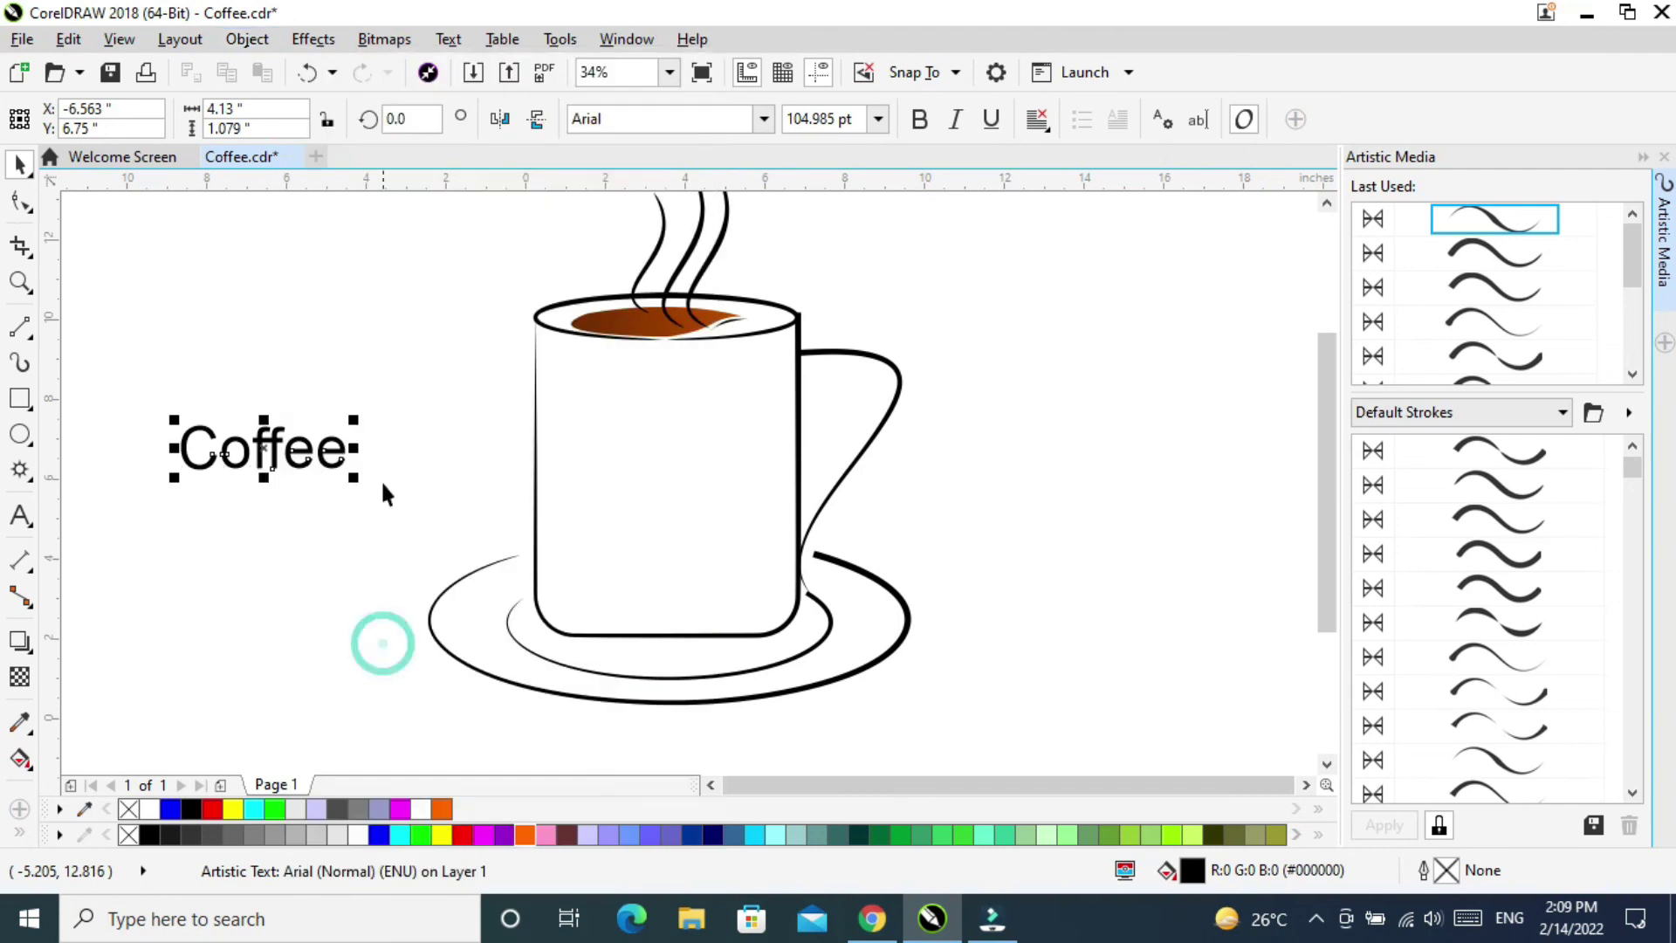
{"action": "left_click", "coordinate": [250, 40]}
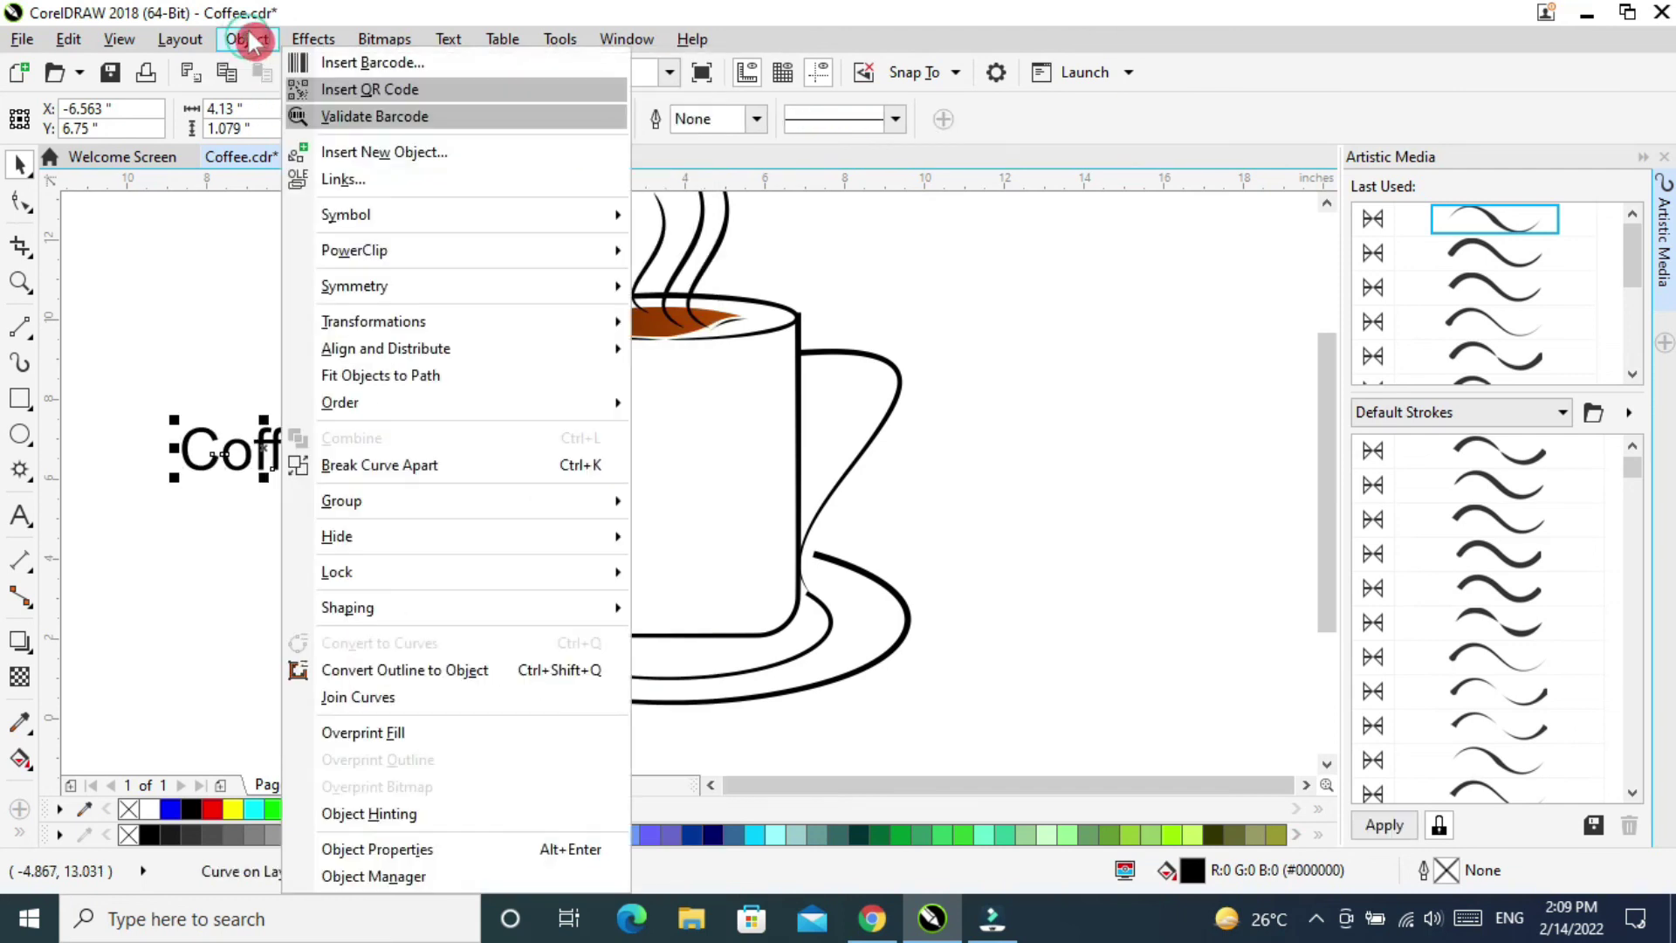
{"action": "left_click", "coordinate": [434, 677]}
{"action": "mouse_move", "coordinate": [142, 375]}
{"action": "left_mouse_down"}
{"action": "mouse_move", "coordinate": [389, 520]}
{"action": "mouse_move", "coordinate": [367, 521]}
{"action": "left_mouse_up"}
Try several default artistic media strokes on the "Coffee" lettering.
{"action": "left_click", "coordinate": [1410, 524]}
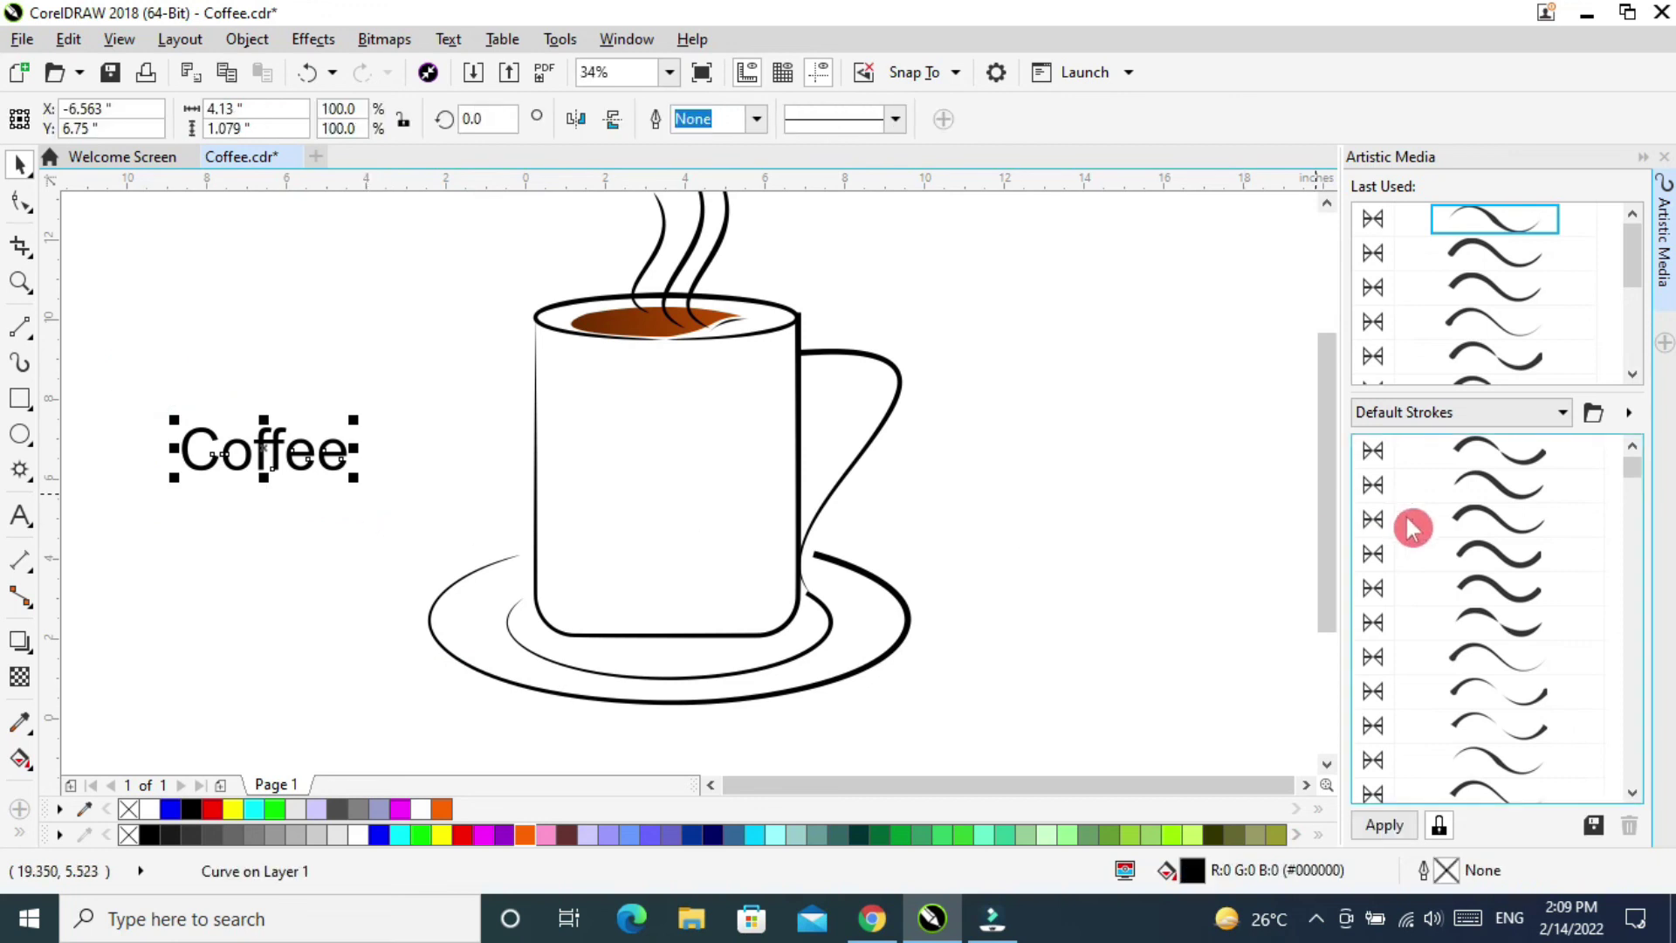
{"action": "left_click", "coordinate": [1477, 531]}
{"action": "left_click", "coordinate": [1483, 550]}
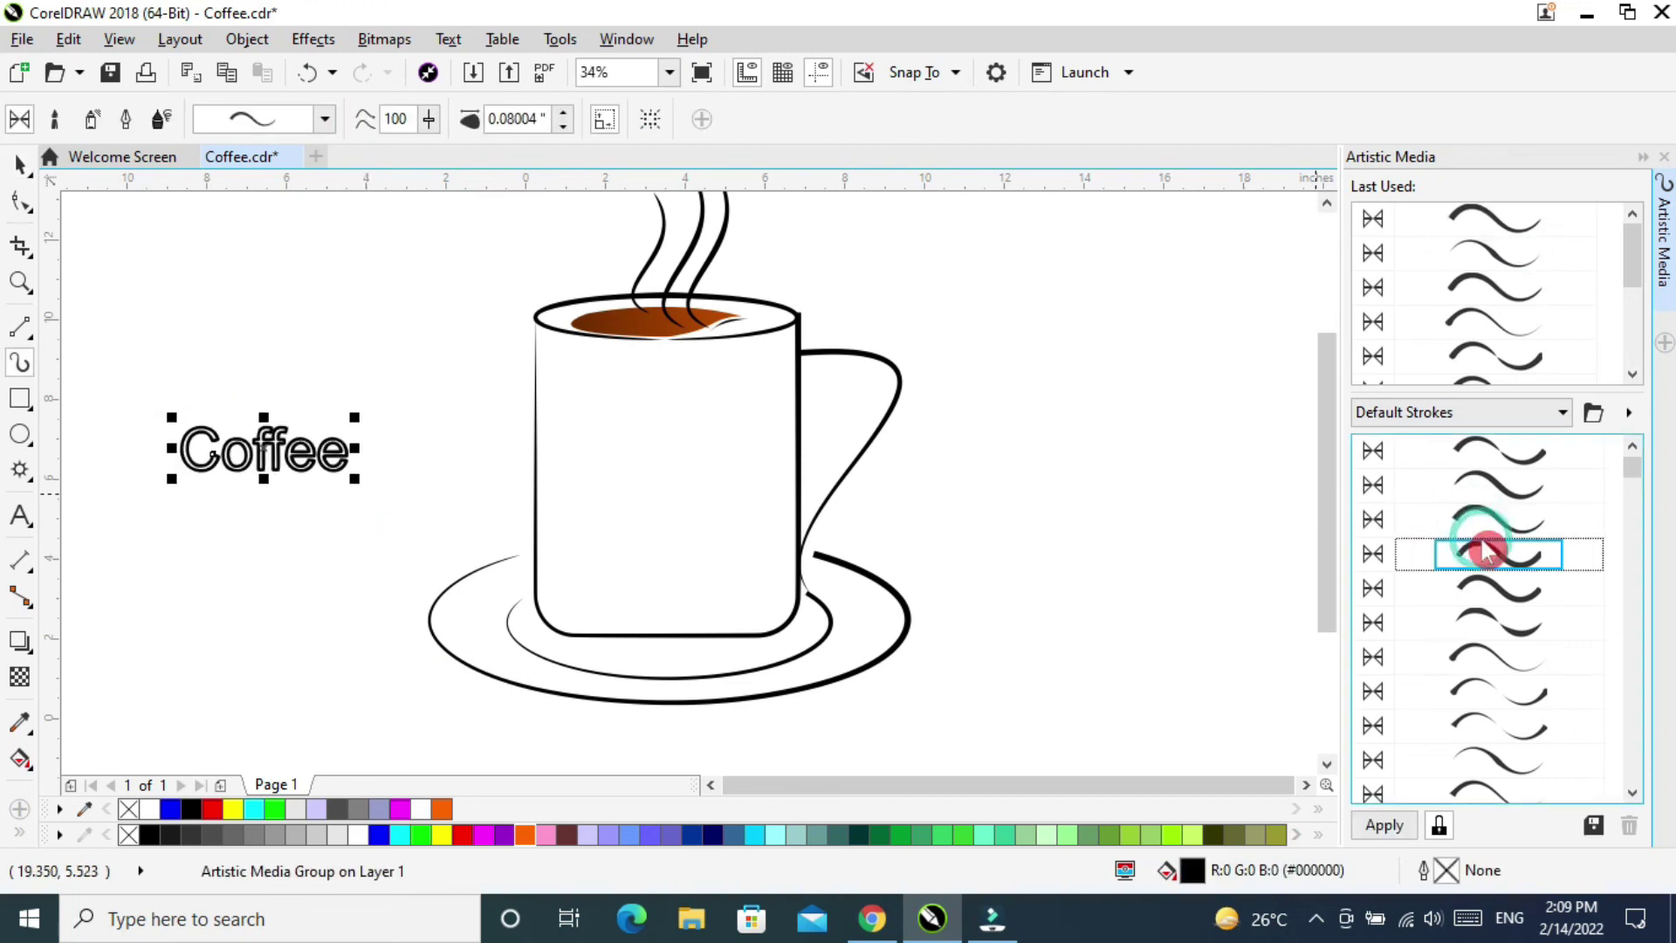
{"action": "left_click", "coordinate": [1491, 485]}
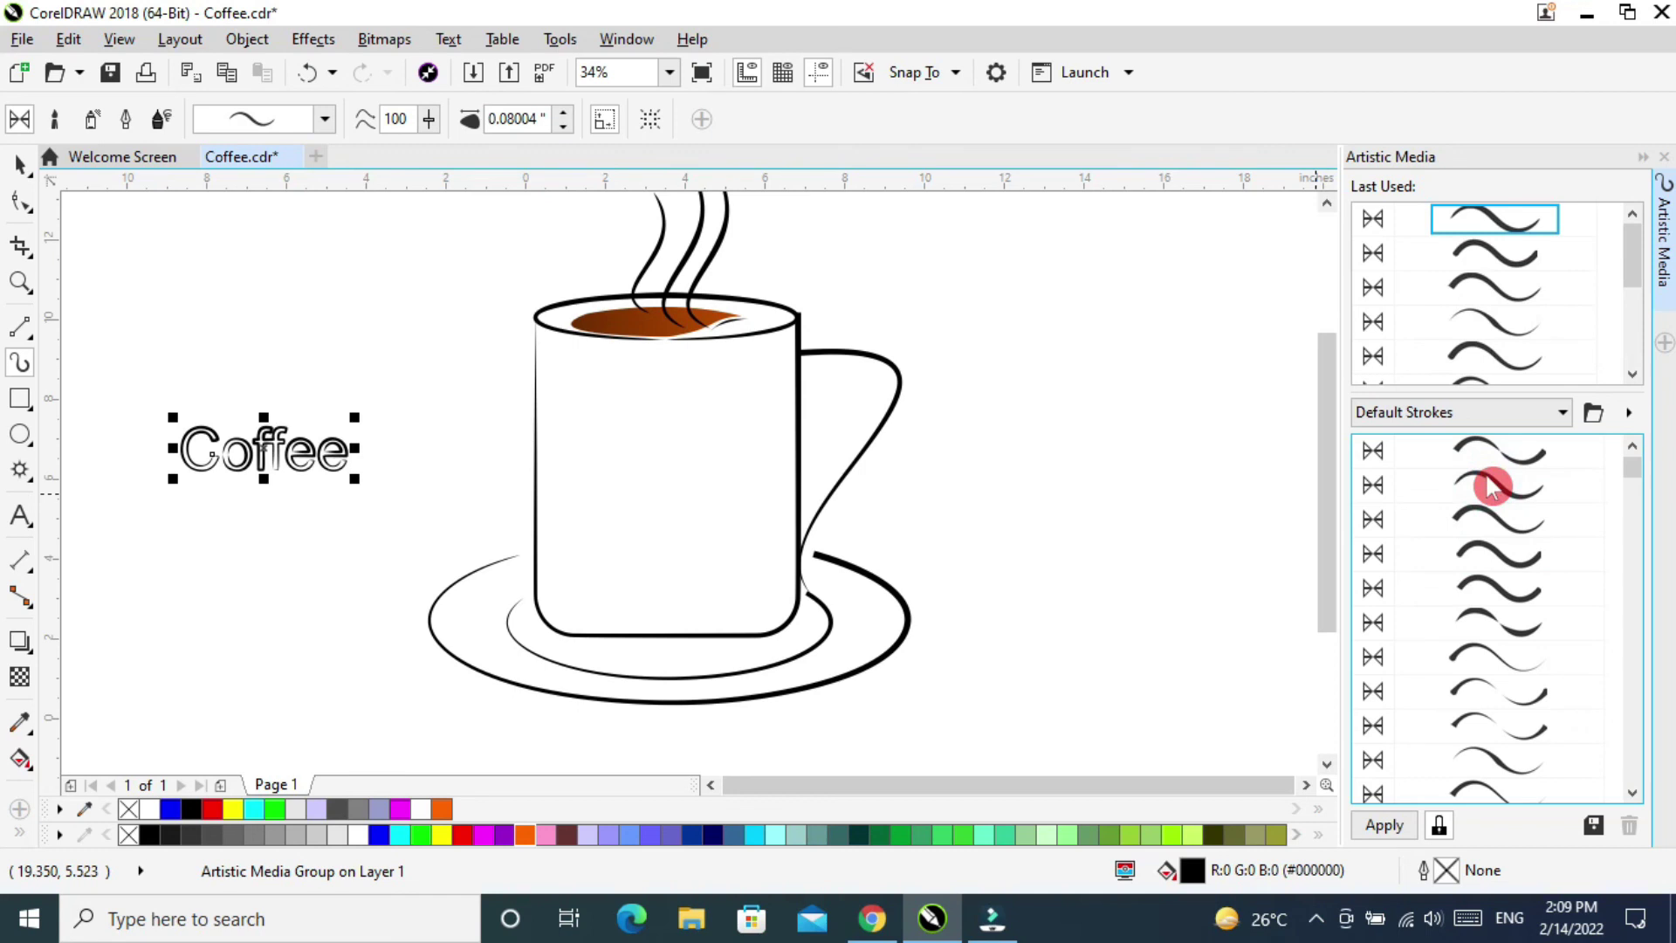
{"action": "left_click", "coordinate": [1494, 465]}
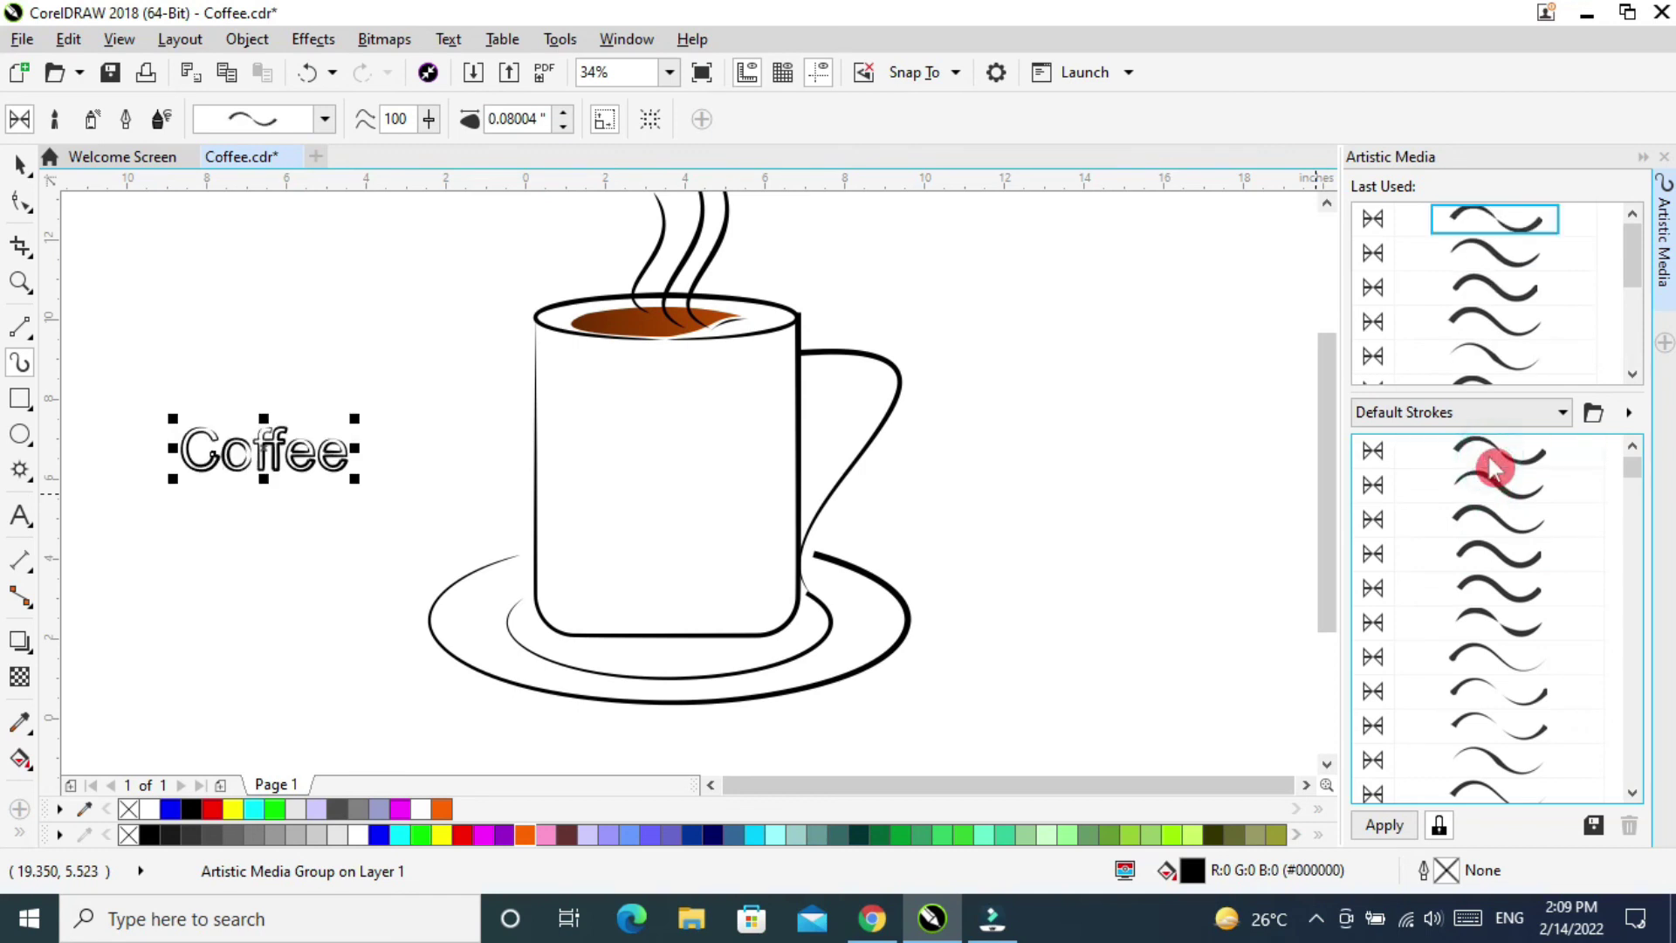
{"action": "left_click", "coordinate": [1502, 588]}
{"action": "left_click", "coordinate": [1496, 623]}
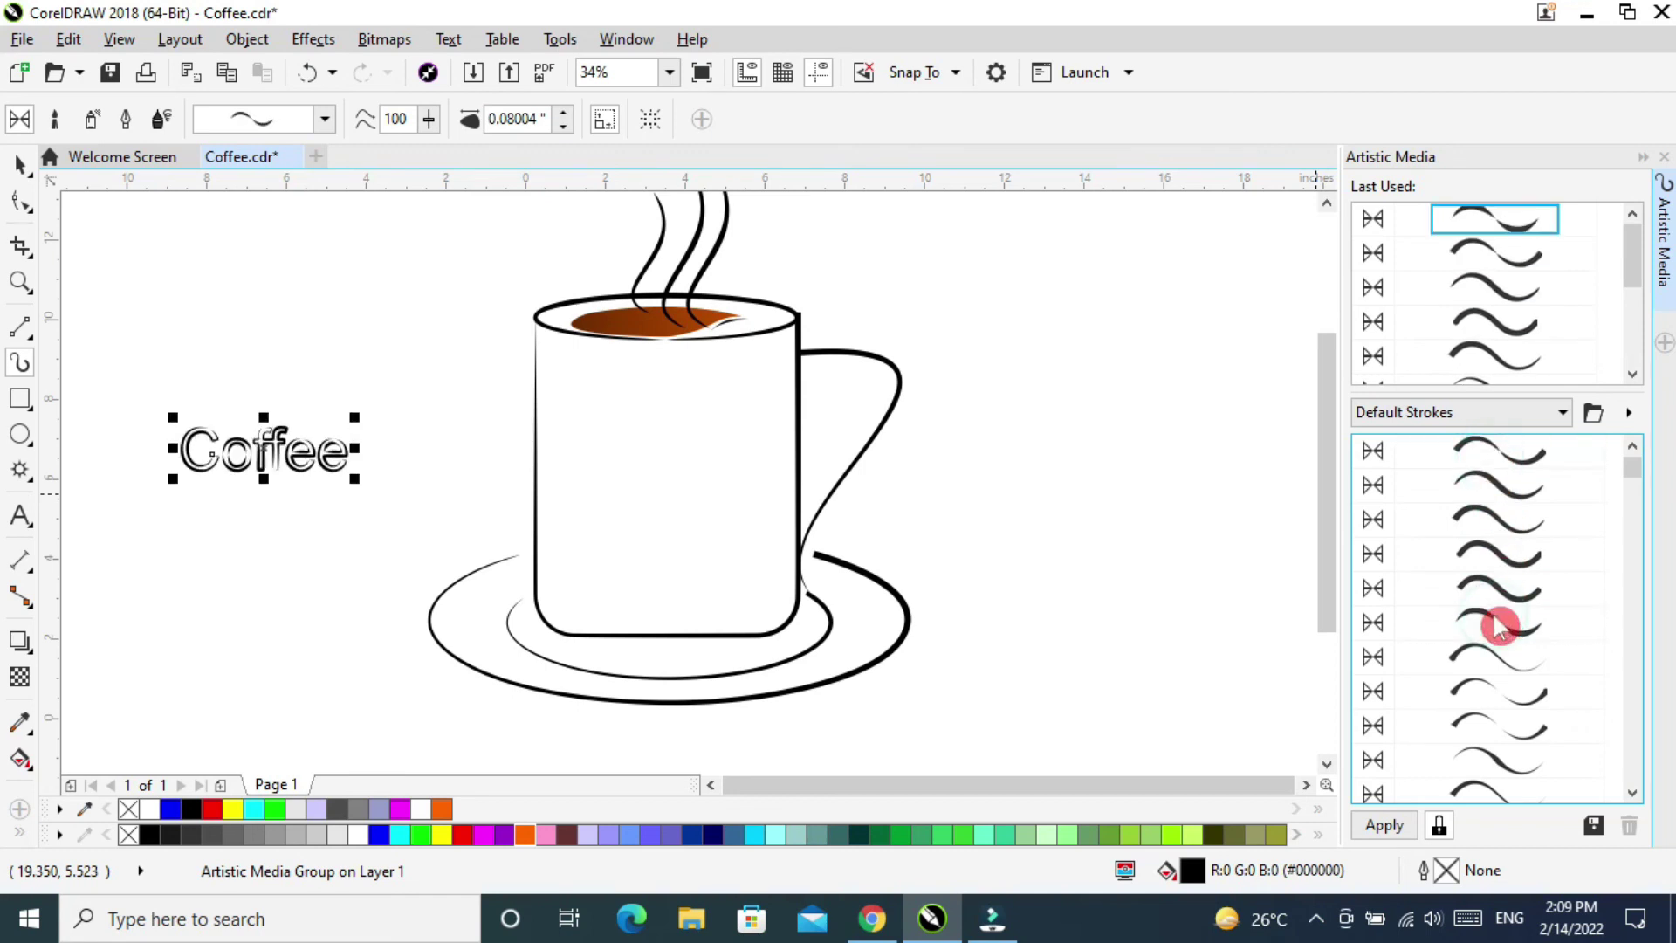
{"action": "left_click", "coordinate": [1501, 590]}
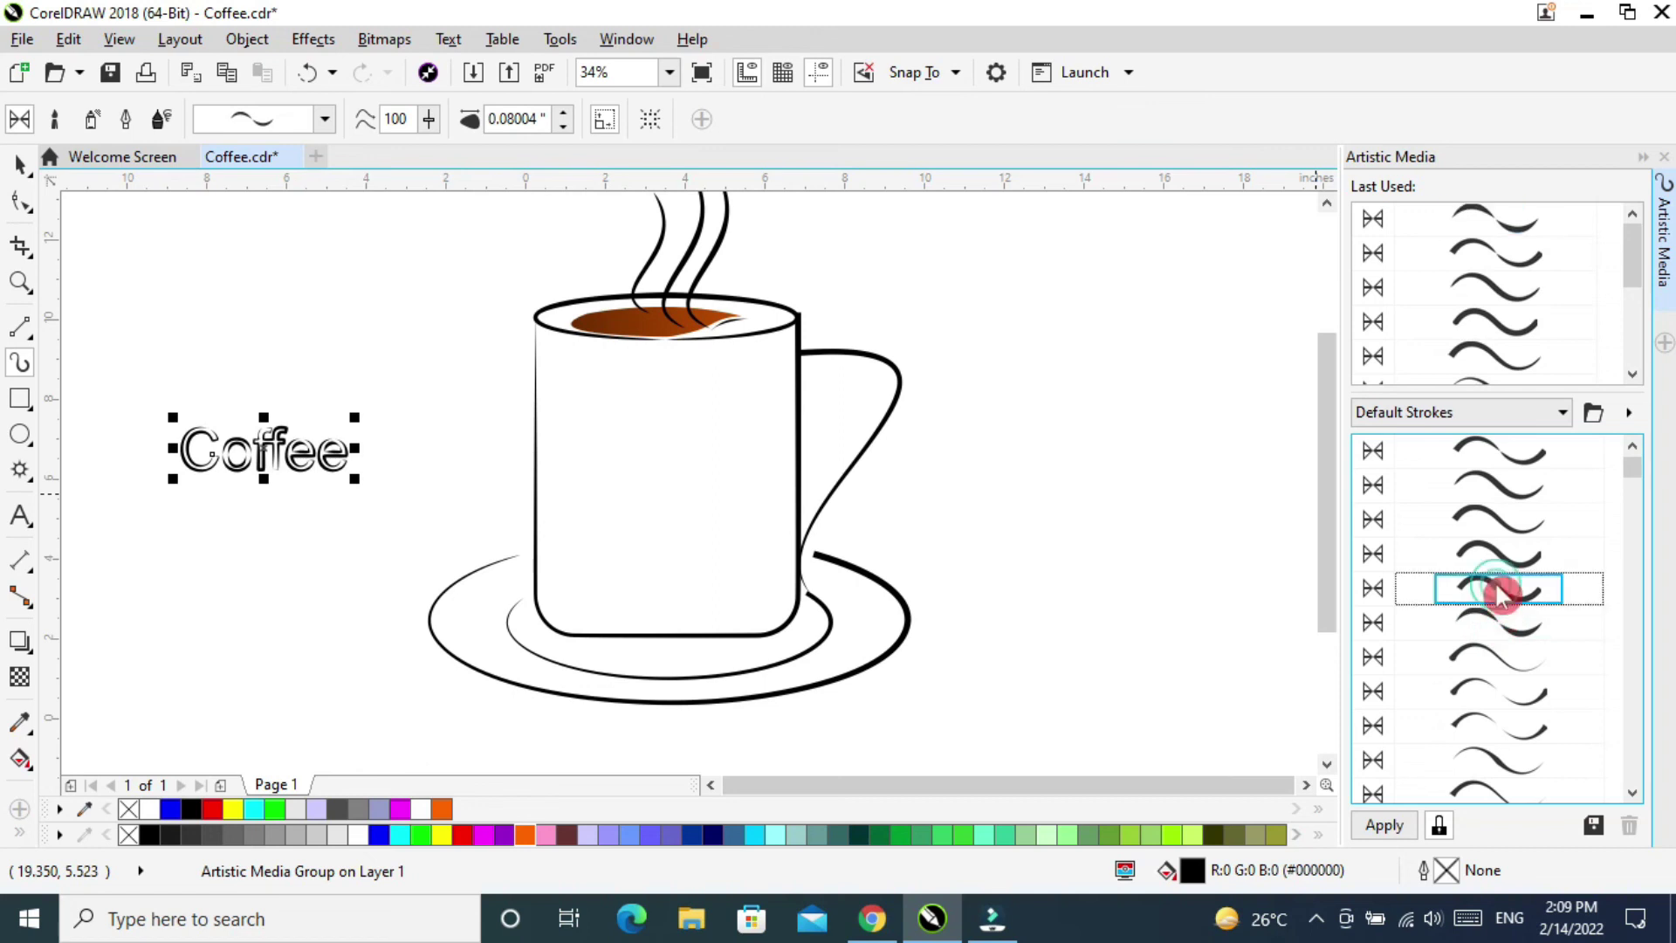
{"action": "left_click", "coordinate": [1496, 691]}
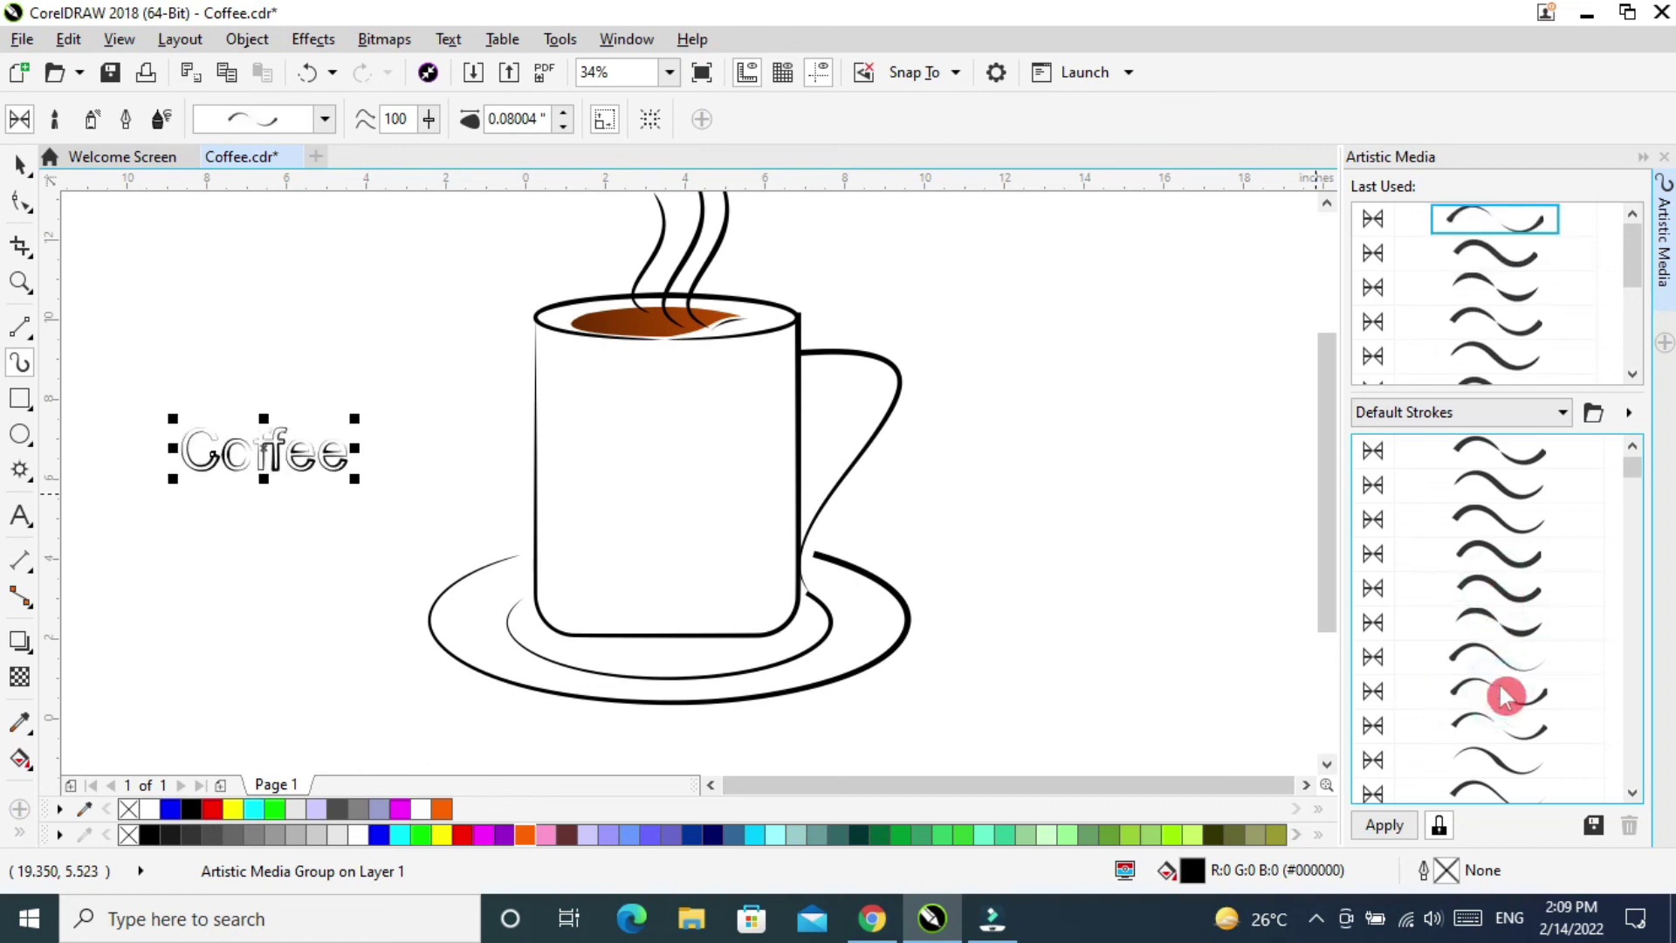
Compare further default strokes on the "Coffee" lettering and apply the one that tapers at both ends.
{"action": "scroll", "coordinate": [1510, 602], "scroll_direction": "up", "scroll_amount": 2}
{"action": "left_click", "coordinate": [1501, 522]}
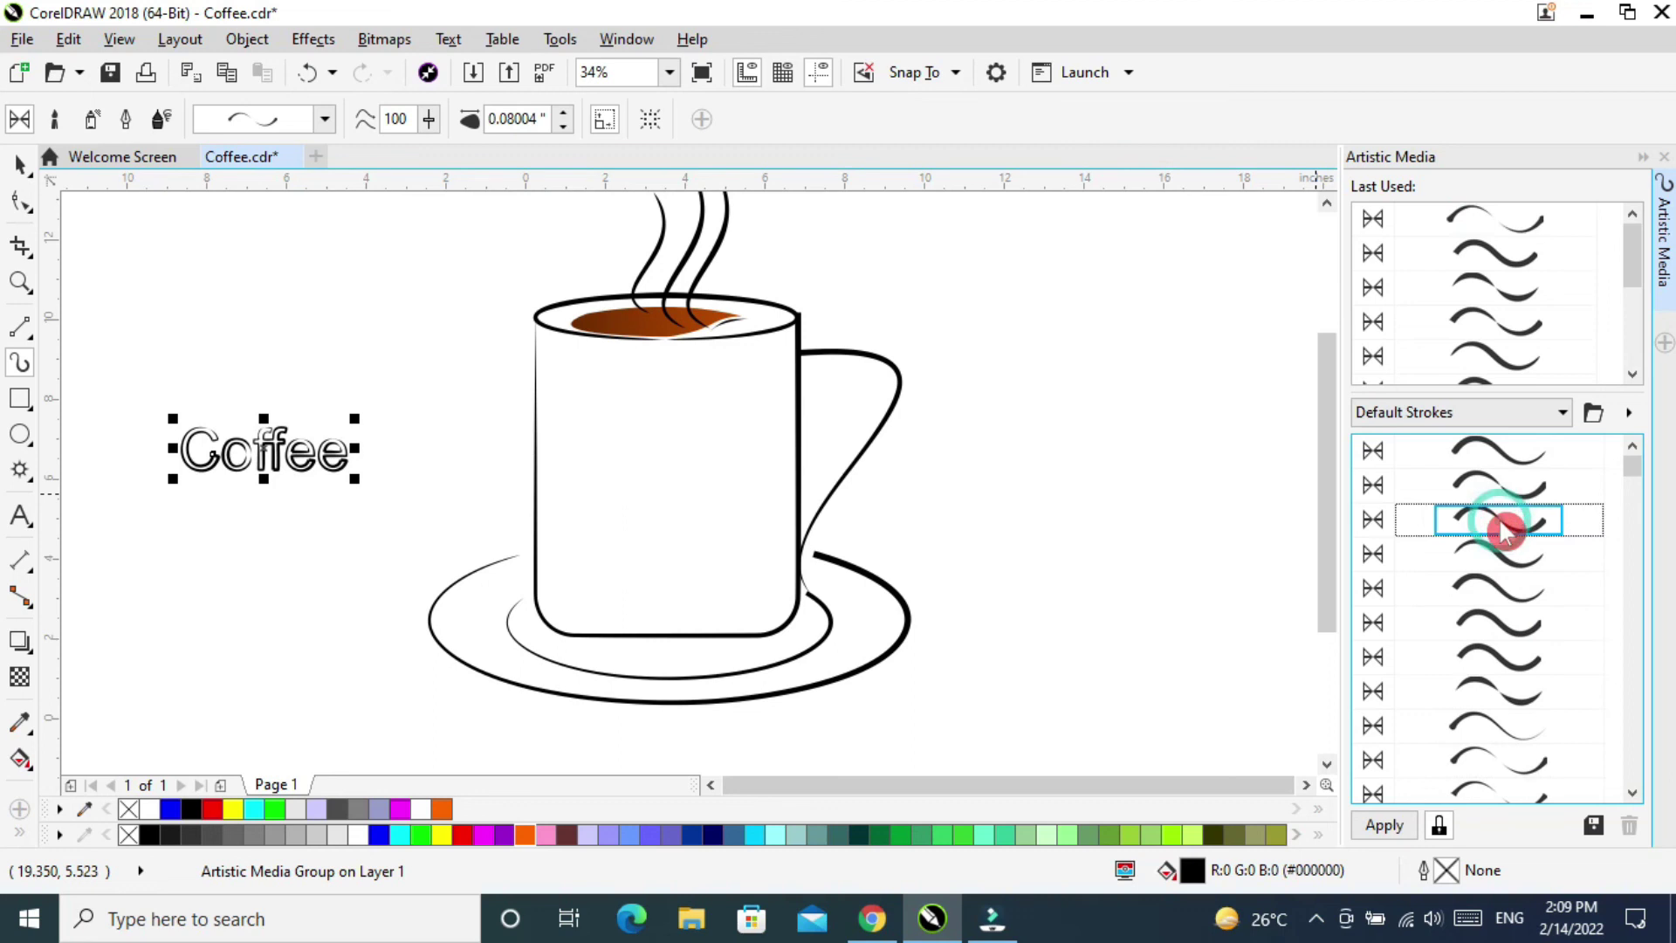
{"action": "left_click", "coordinate": [1505, 480]}
{"action": "left_click", "coordinate": [1508, 457]}
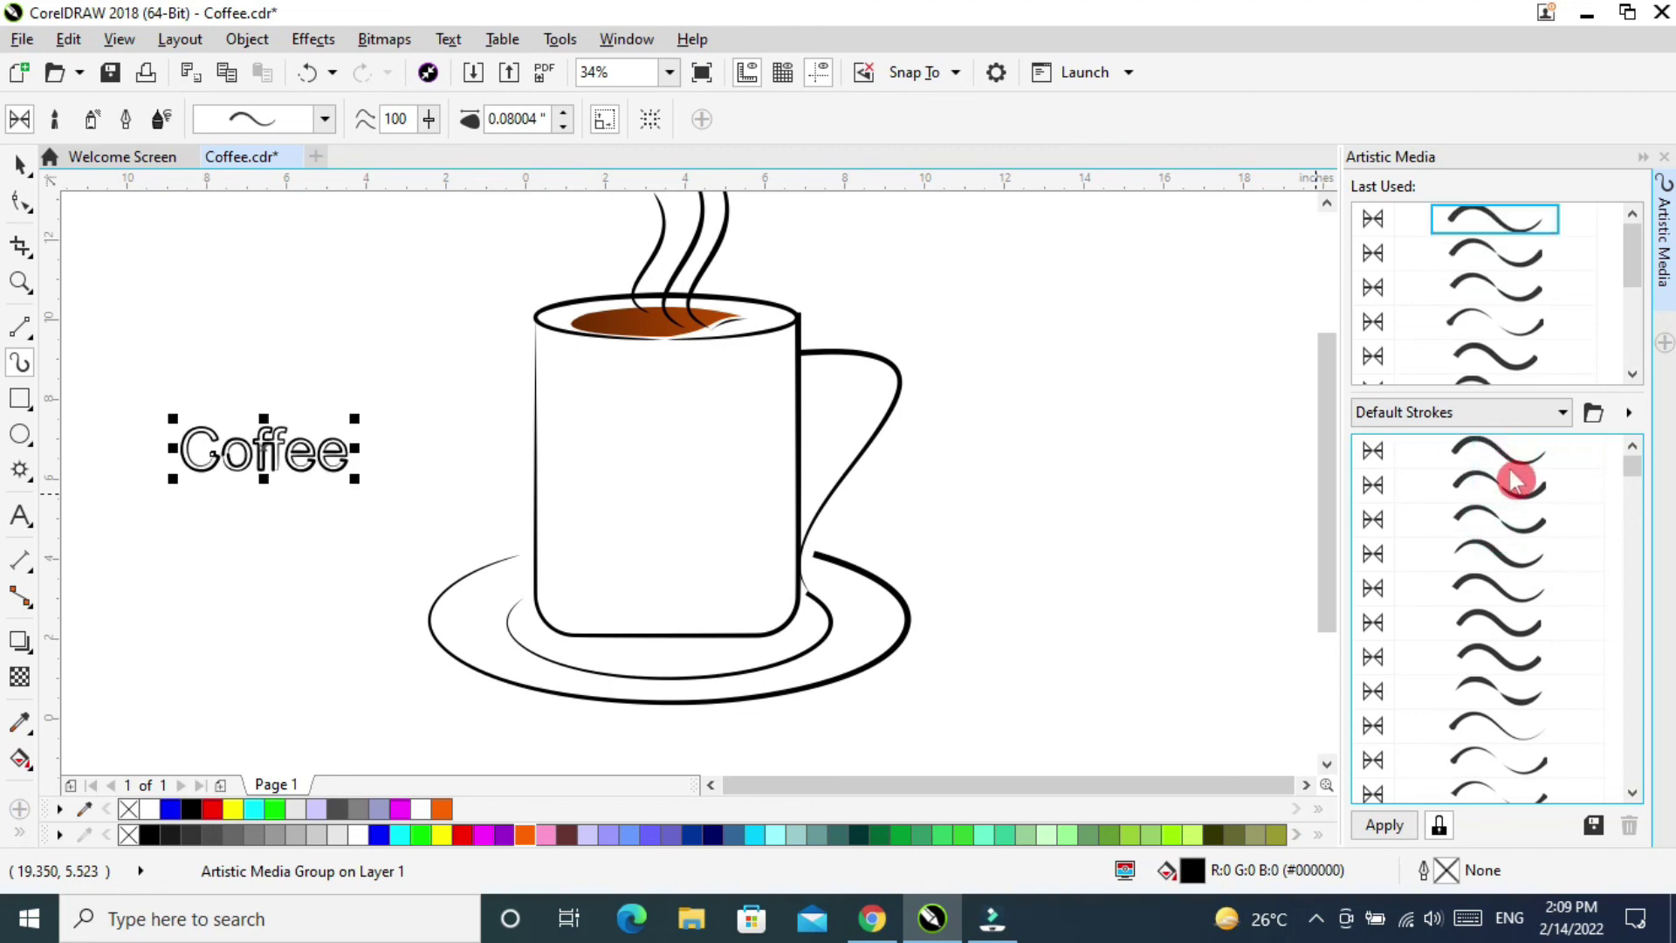
{"action": "left_click", "coordinate": [1486, 590]}
{"action": "left_click", "coordinate": [1491, 551]}
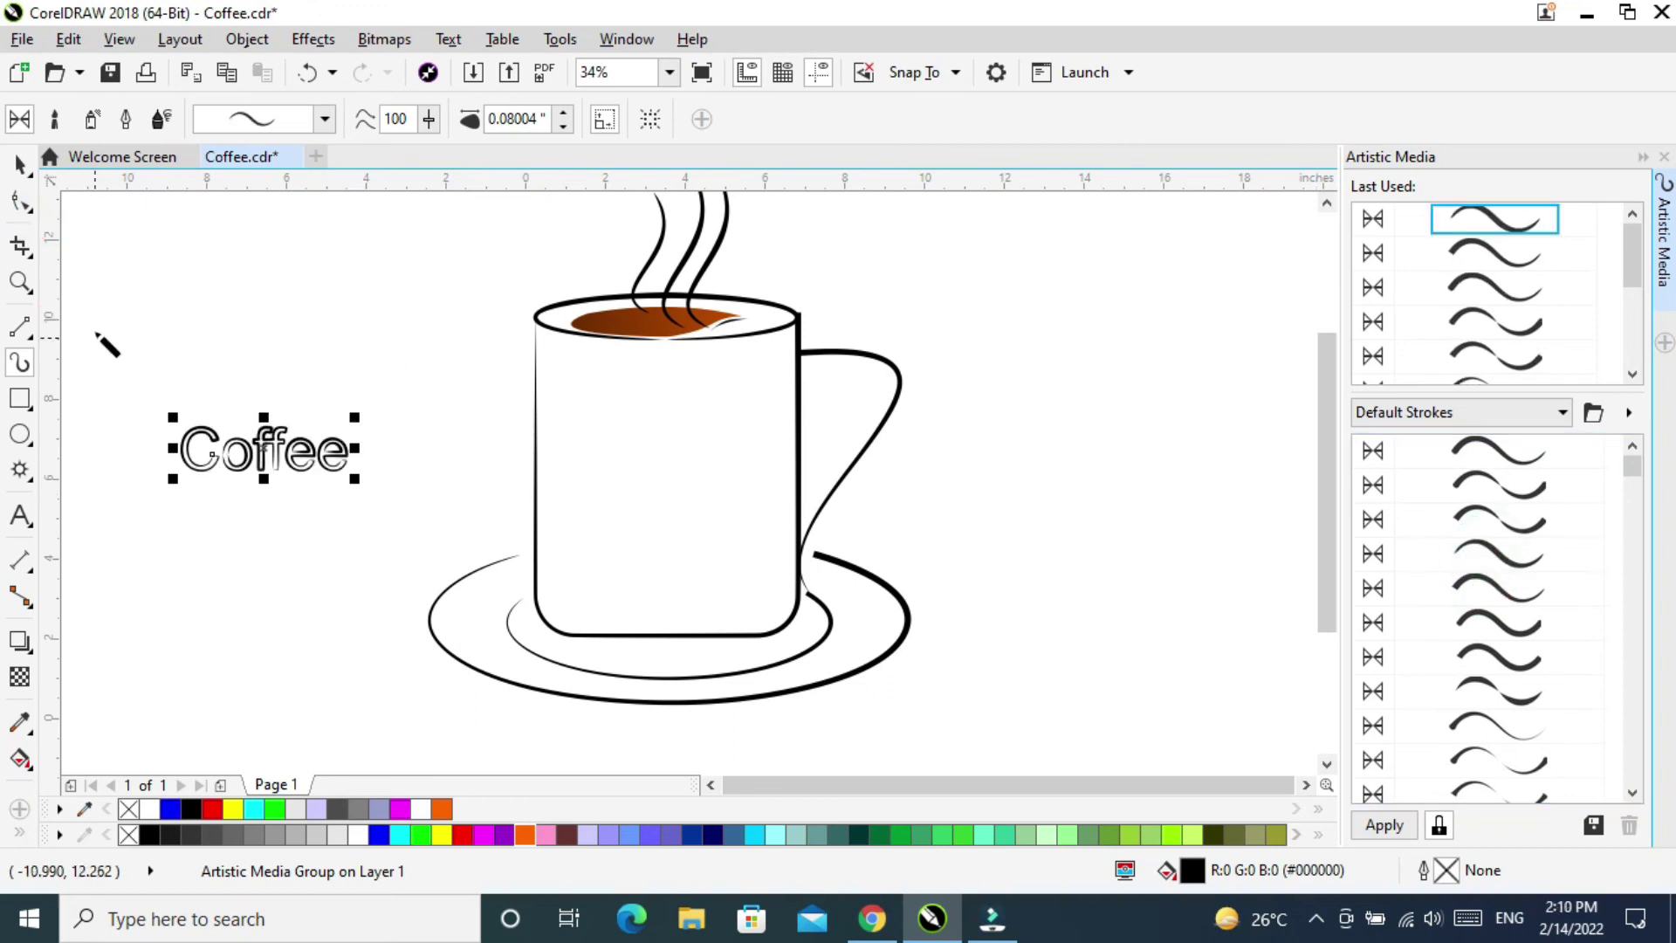
Move the stroked "Coffee" lettering onto the middle of the cup's front and deselect it.
{"action": "left_click", "coordinate": [19, 164]}
{"action": "left_click", "coordinate": [194, 316]}
{"action": "left_click", "coordinate": [253, 454]}
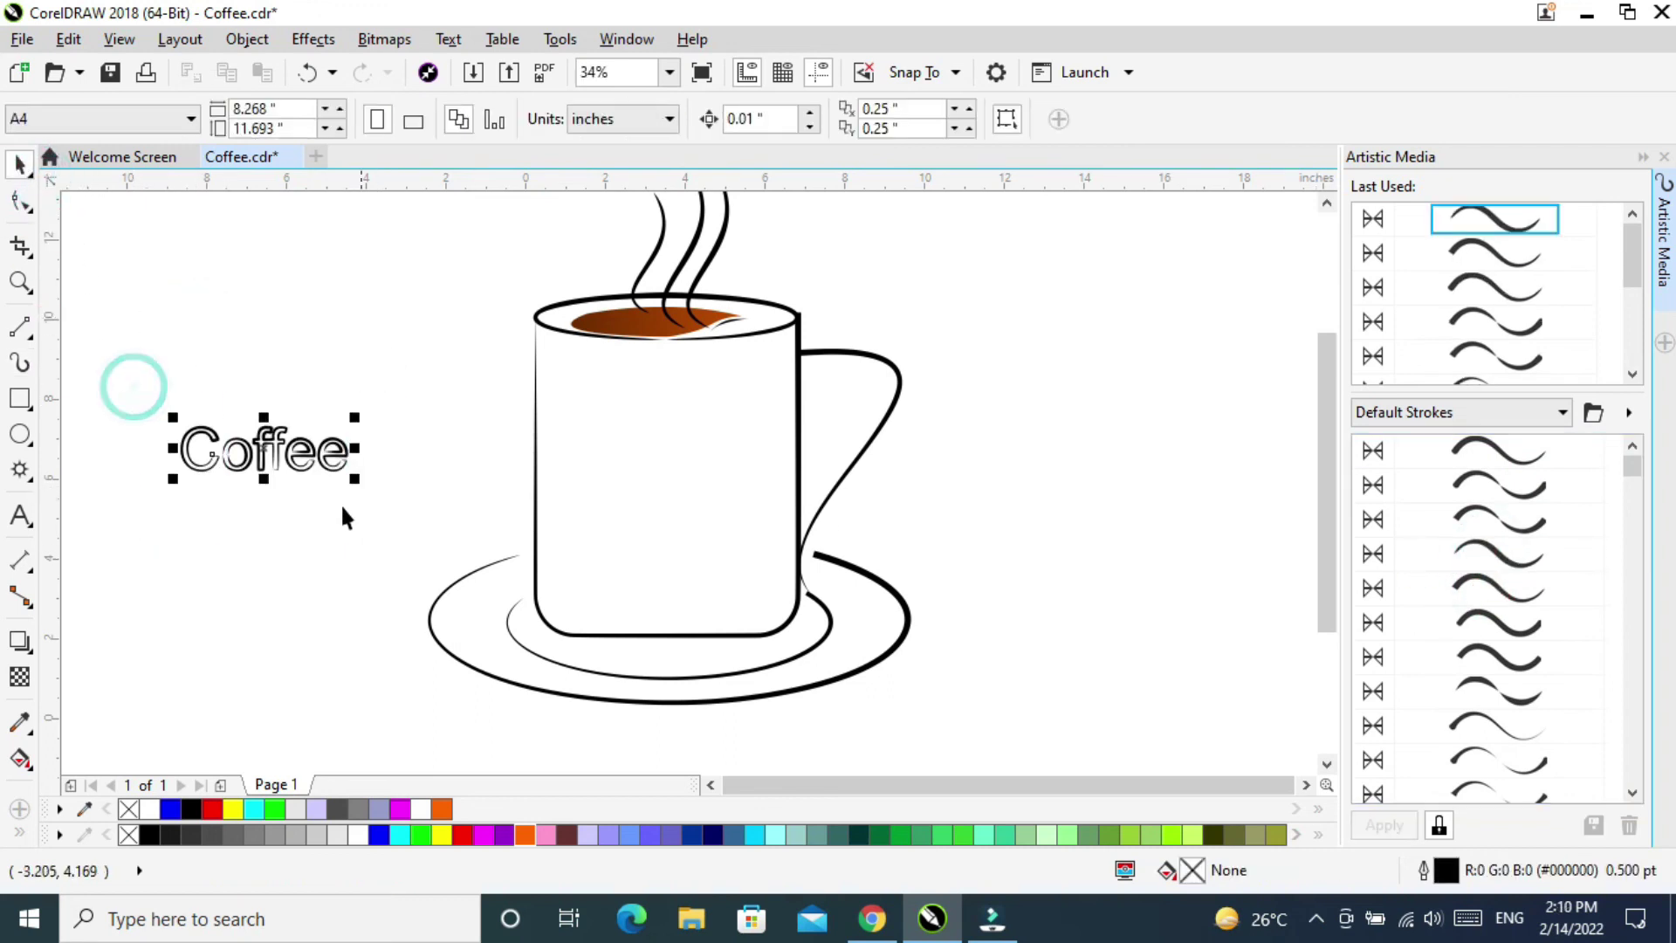
{"action": "left_click_drag", "start_coordinate": [265, 456], "coordinate": [667, 475]}
{"action": "left_click", "coordinate": [1074, 447]}
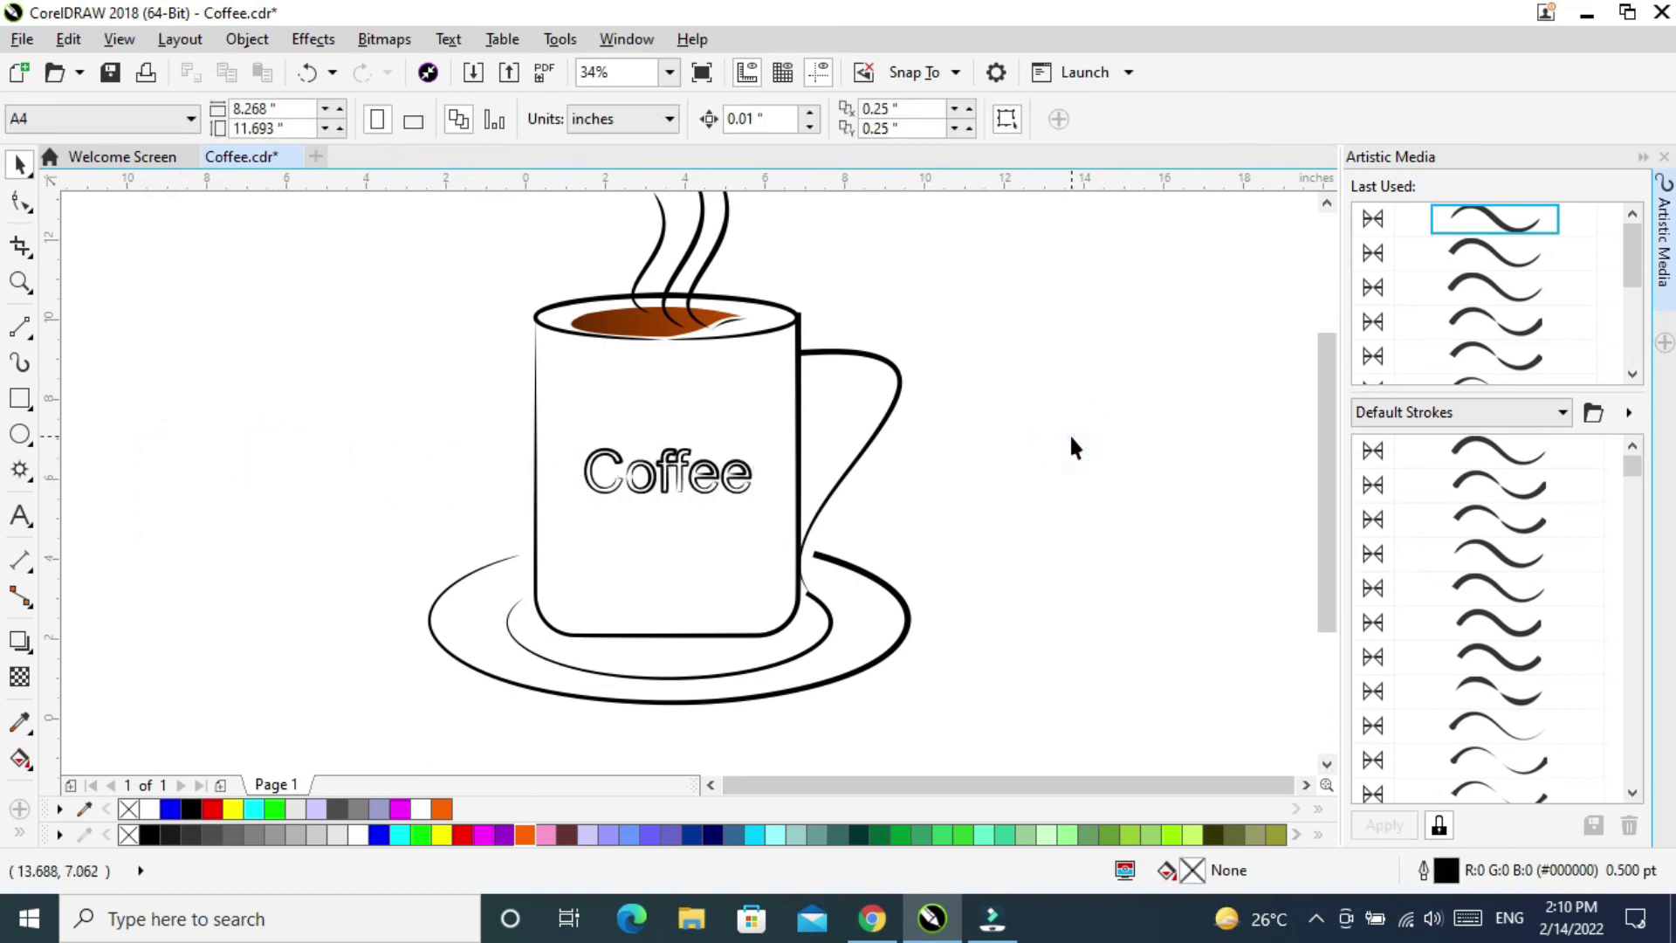
{"action": "left_click", "coordinate": [1323, 206]}
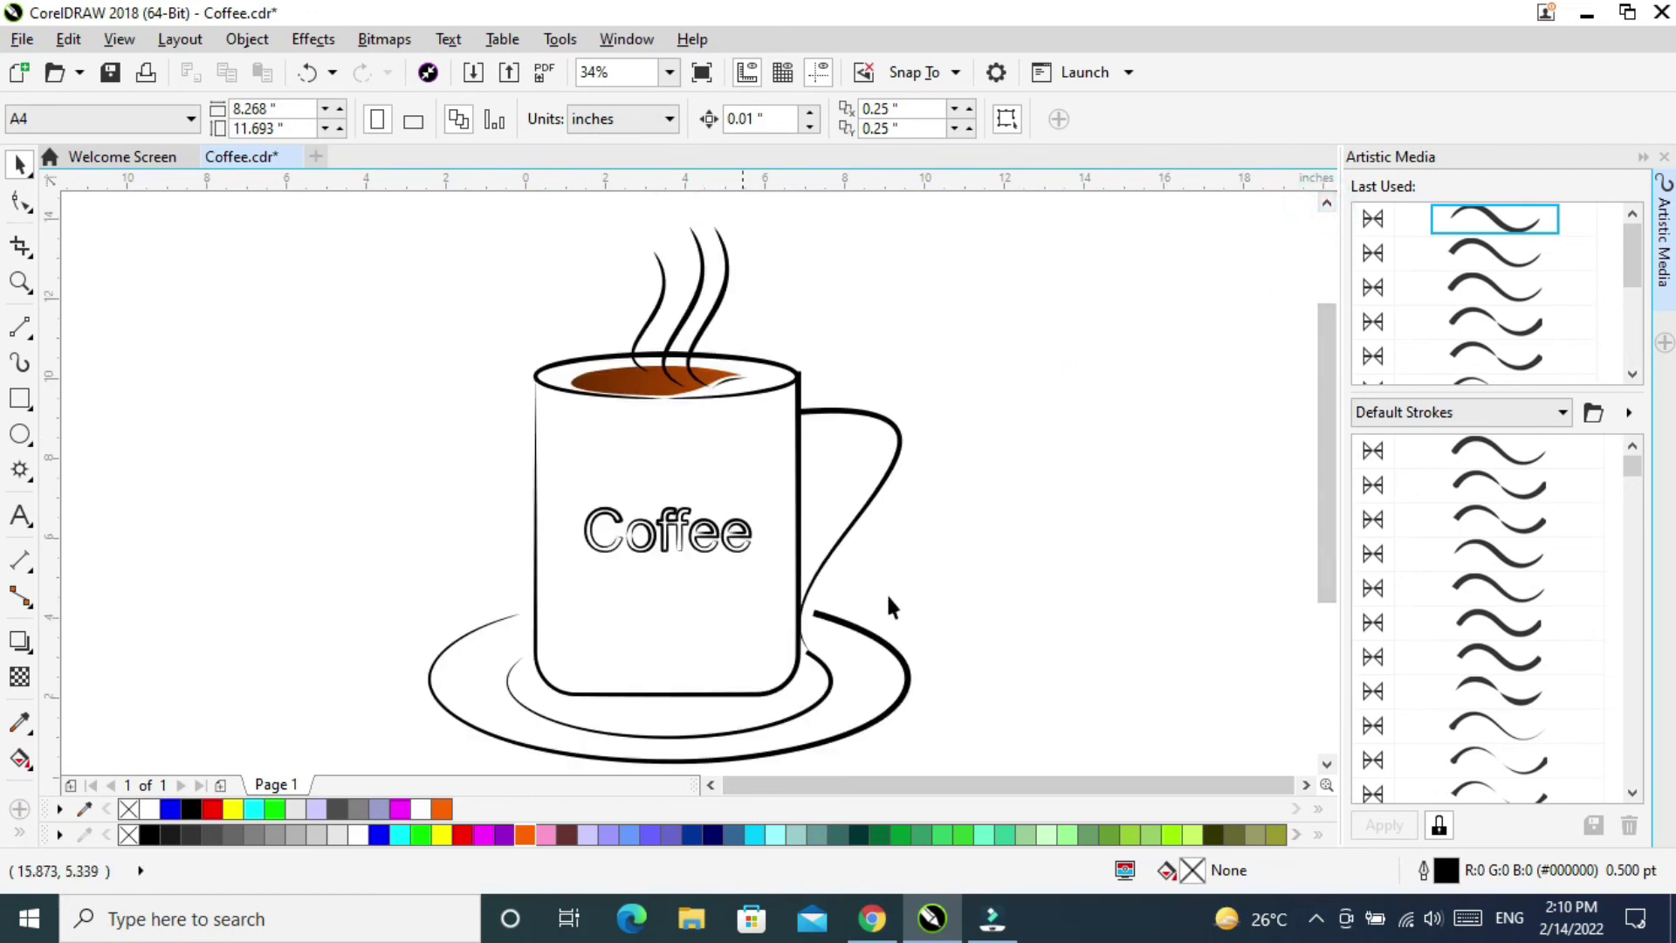